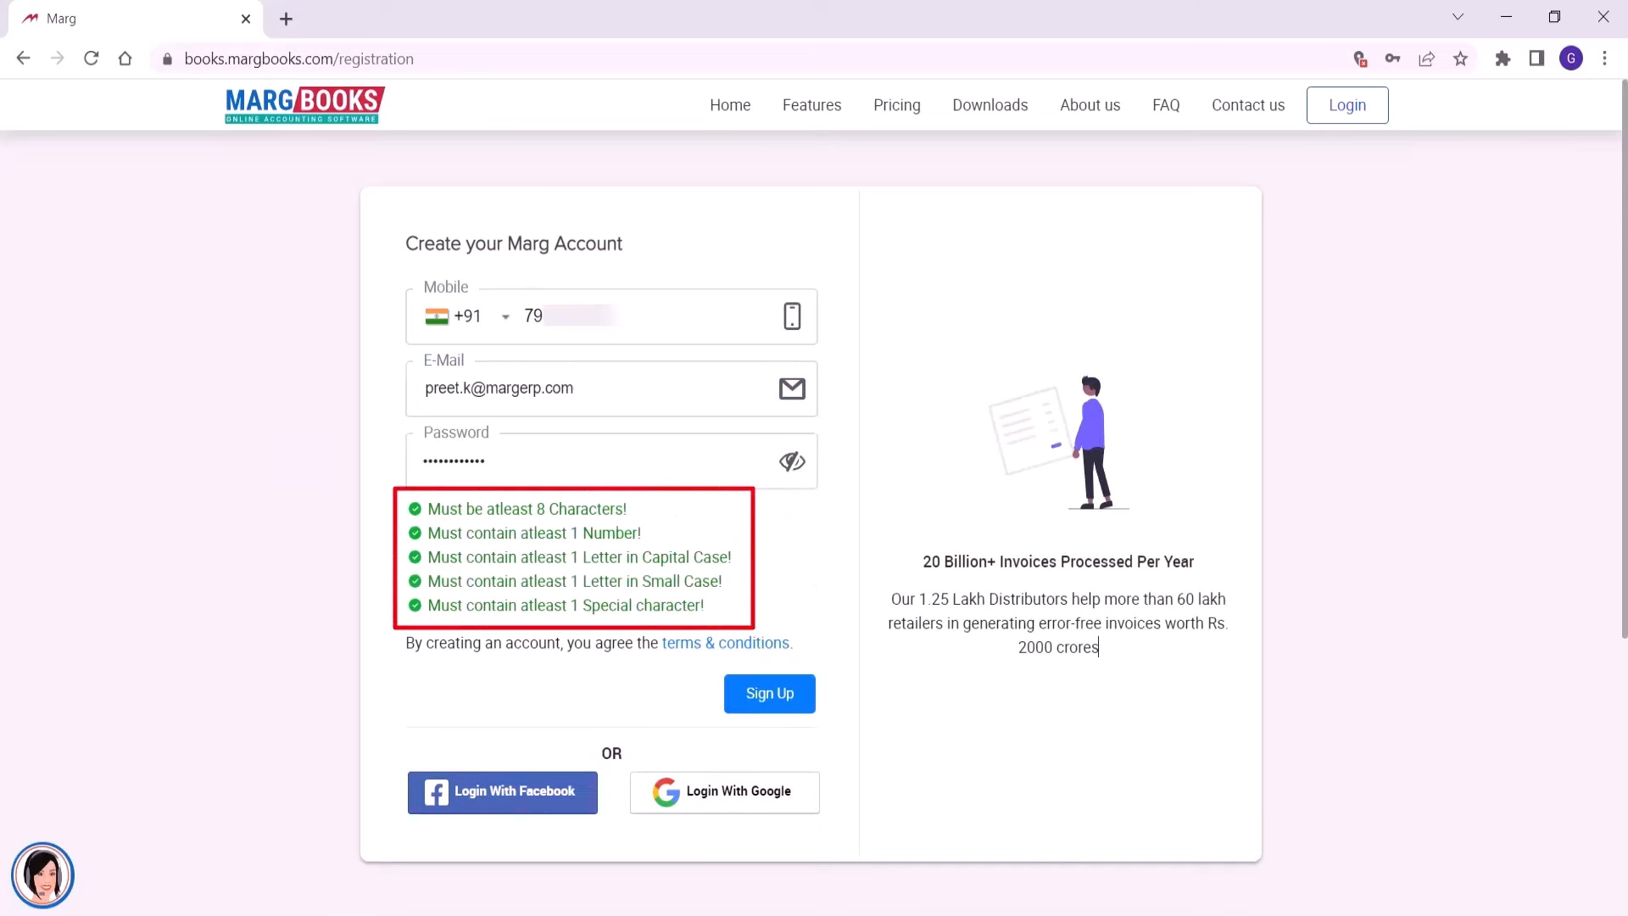
Submit the sign-up details and verify the account with the one-time verification code.
left_click(769, 695)
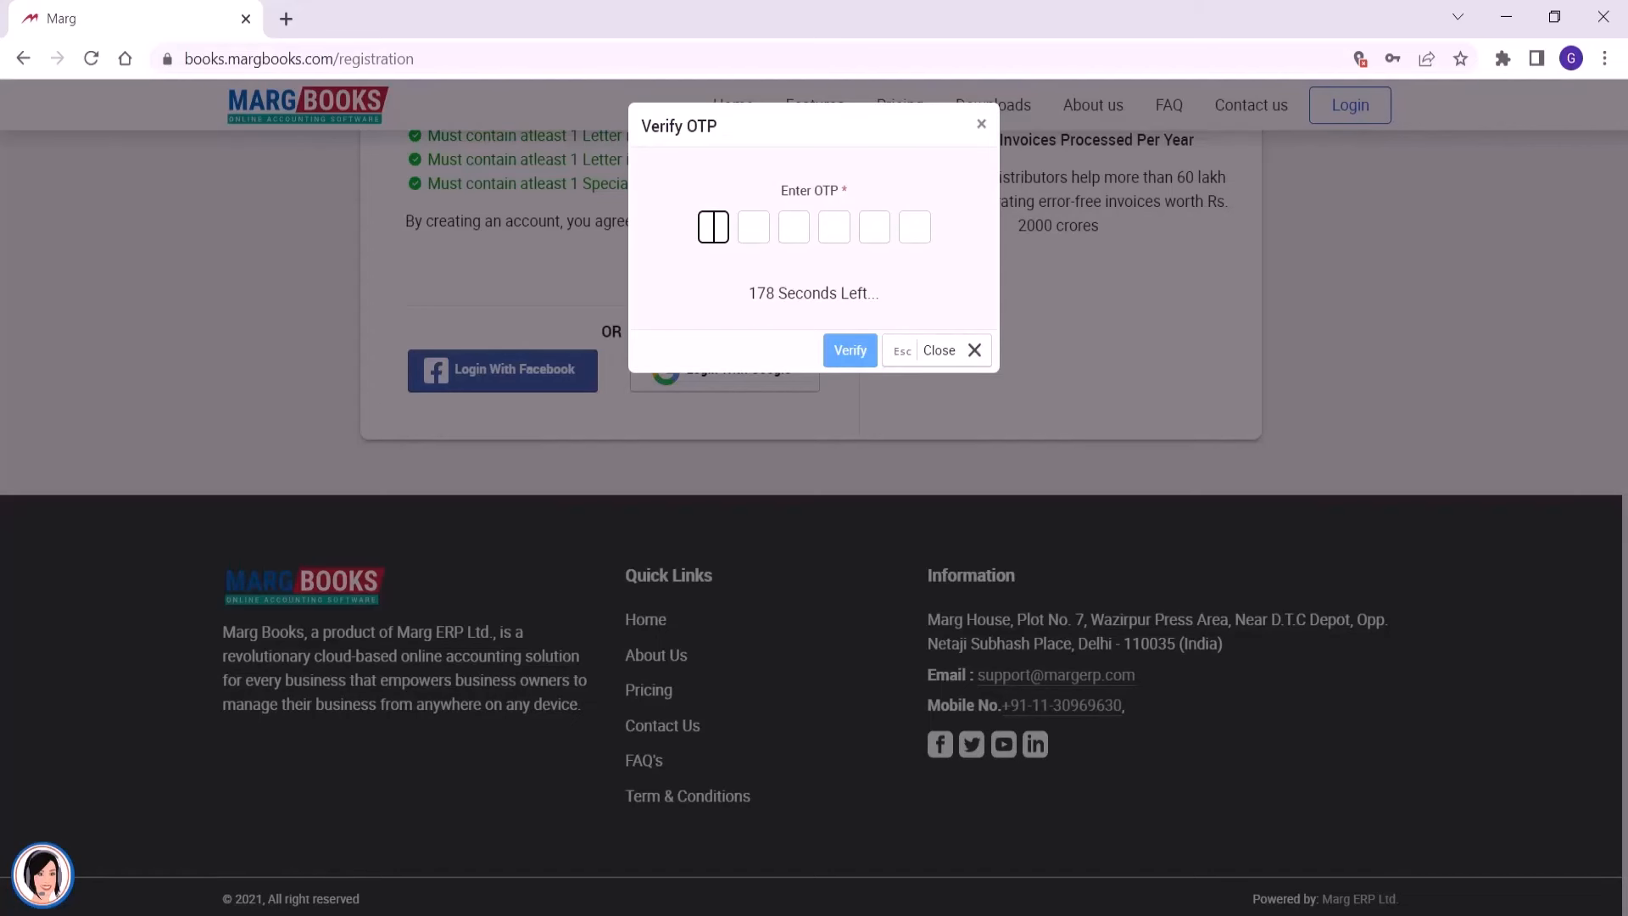
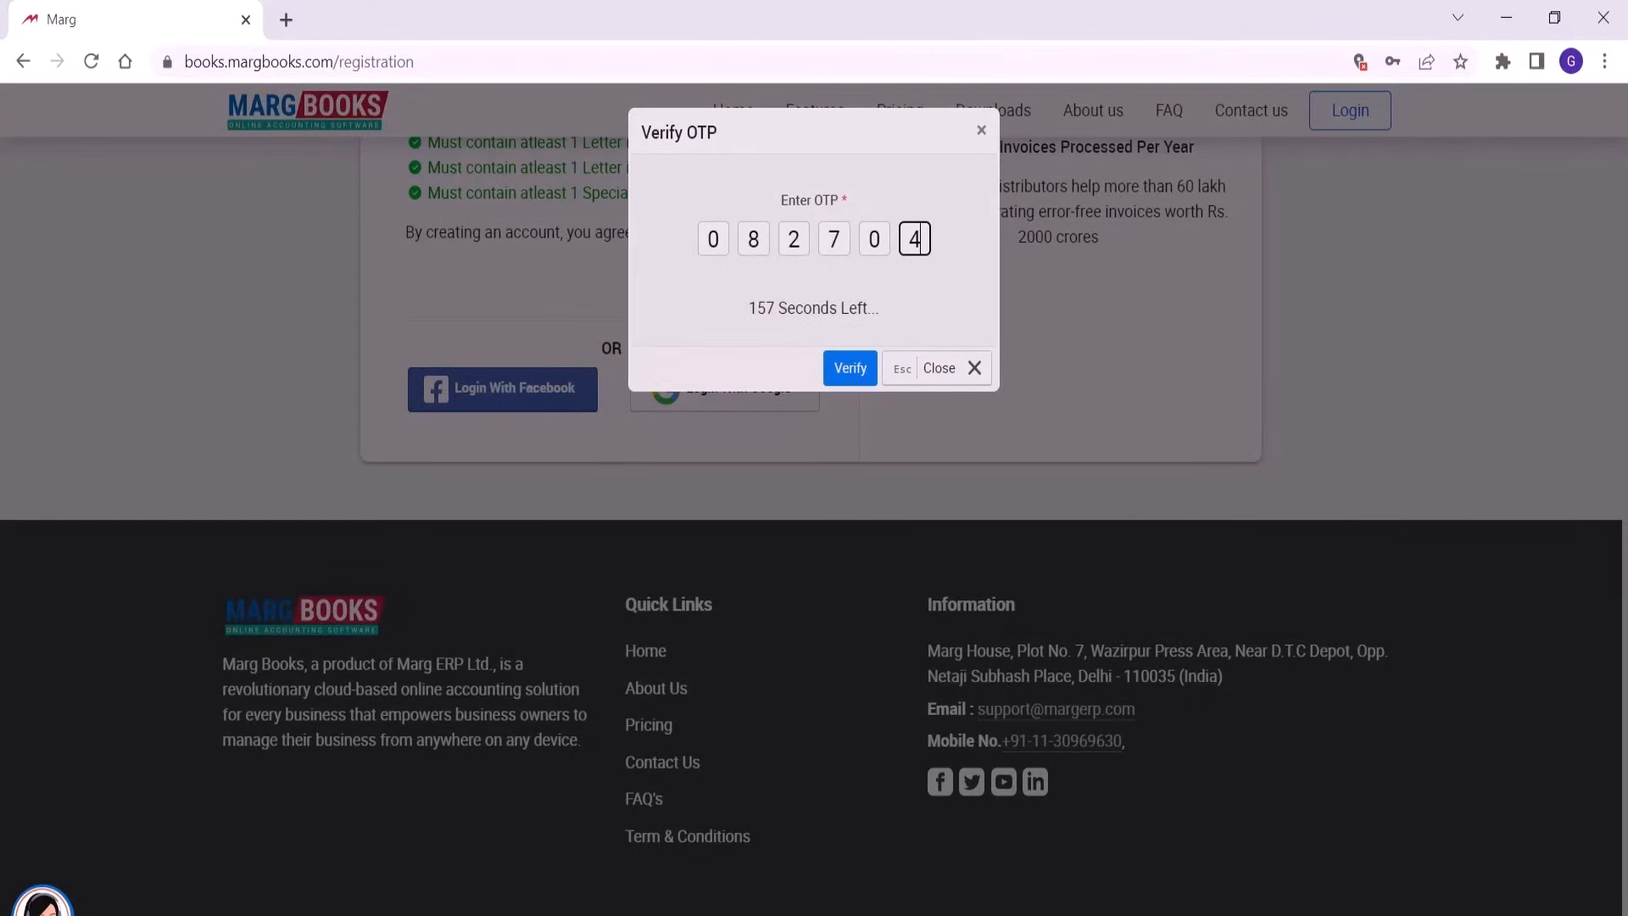
left_click(850, 369)
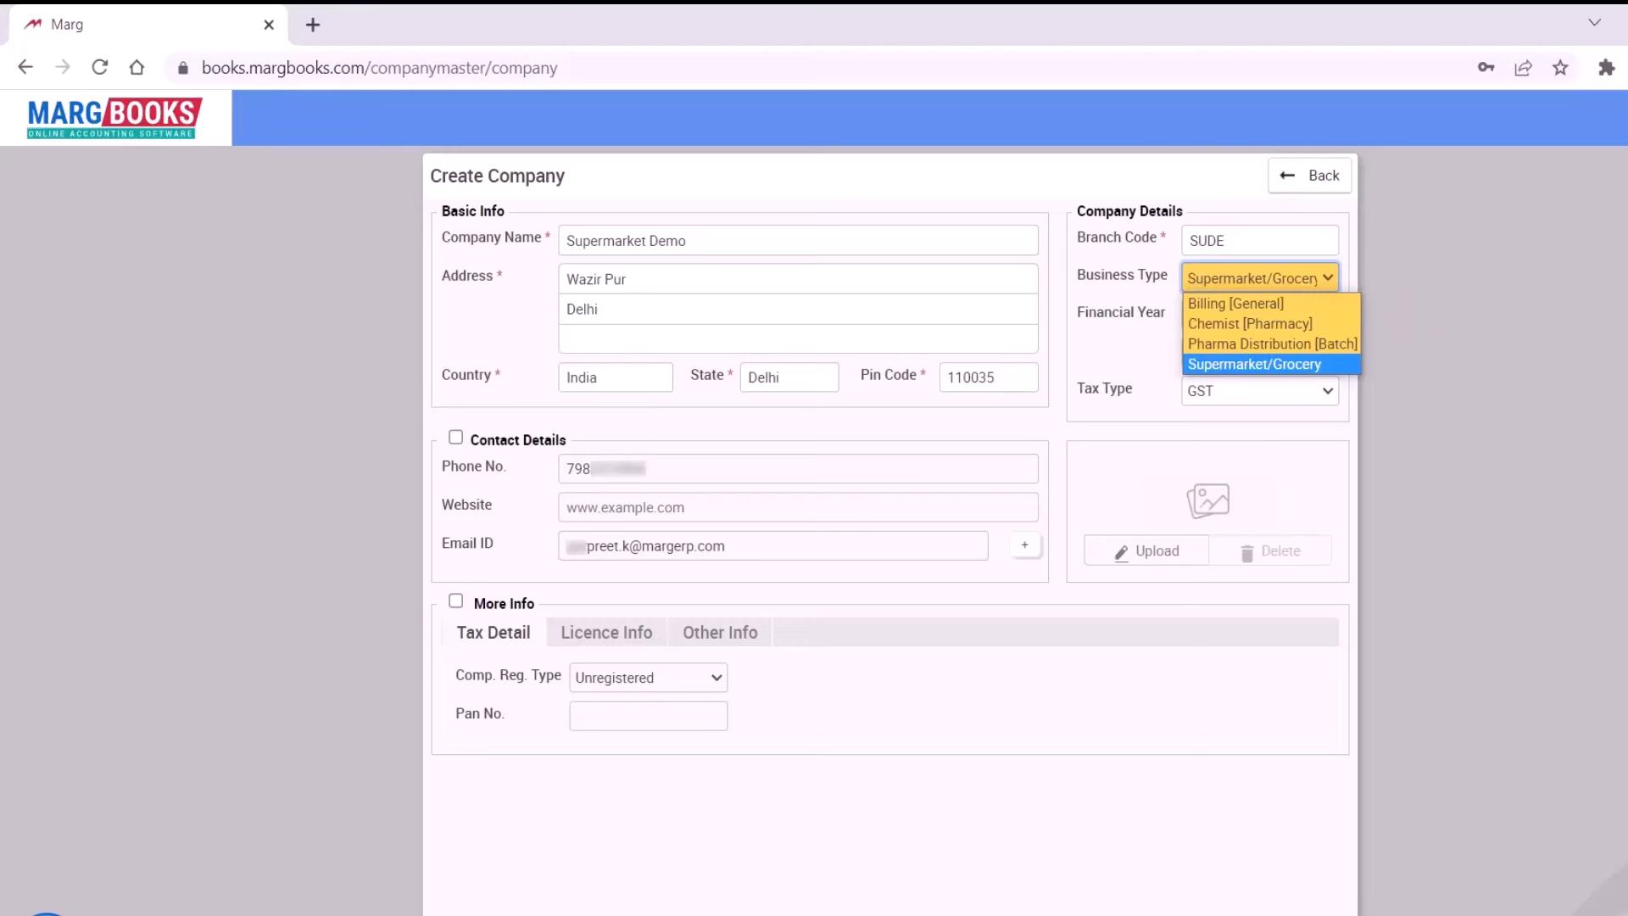
Keep Supermarket/Grocery as the business type and save the Supermarket Demo company.
left_click(1270, 501)
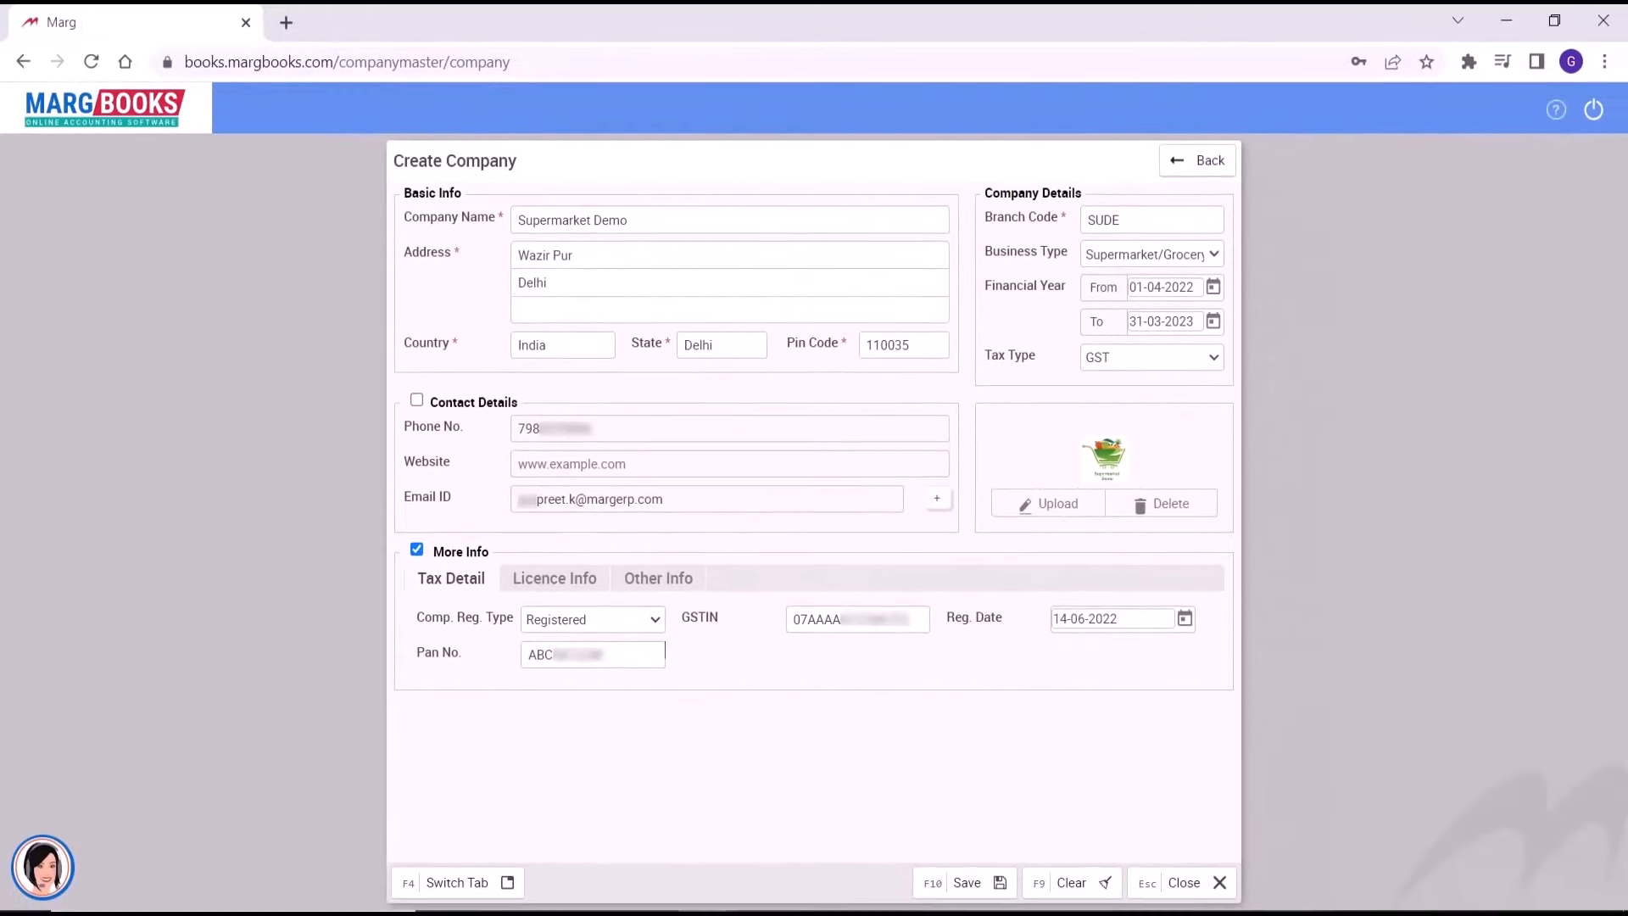
key("F10")
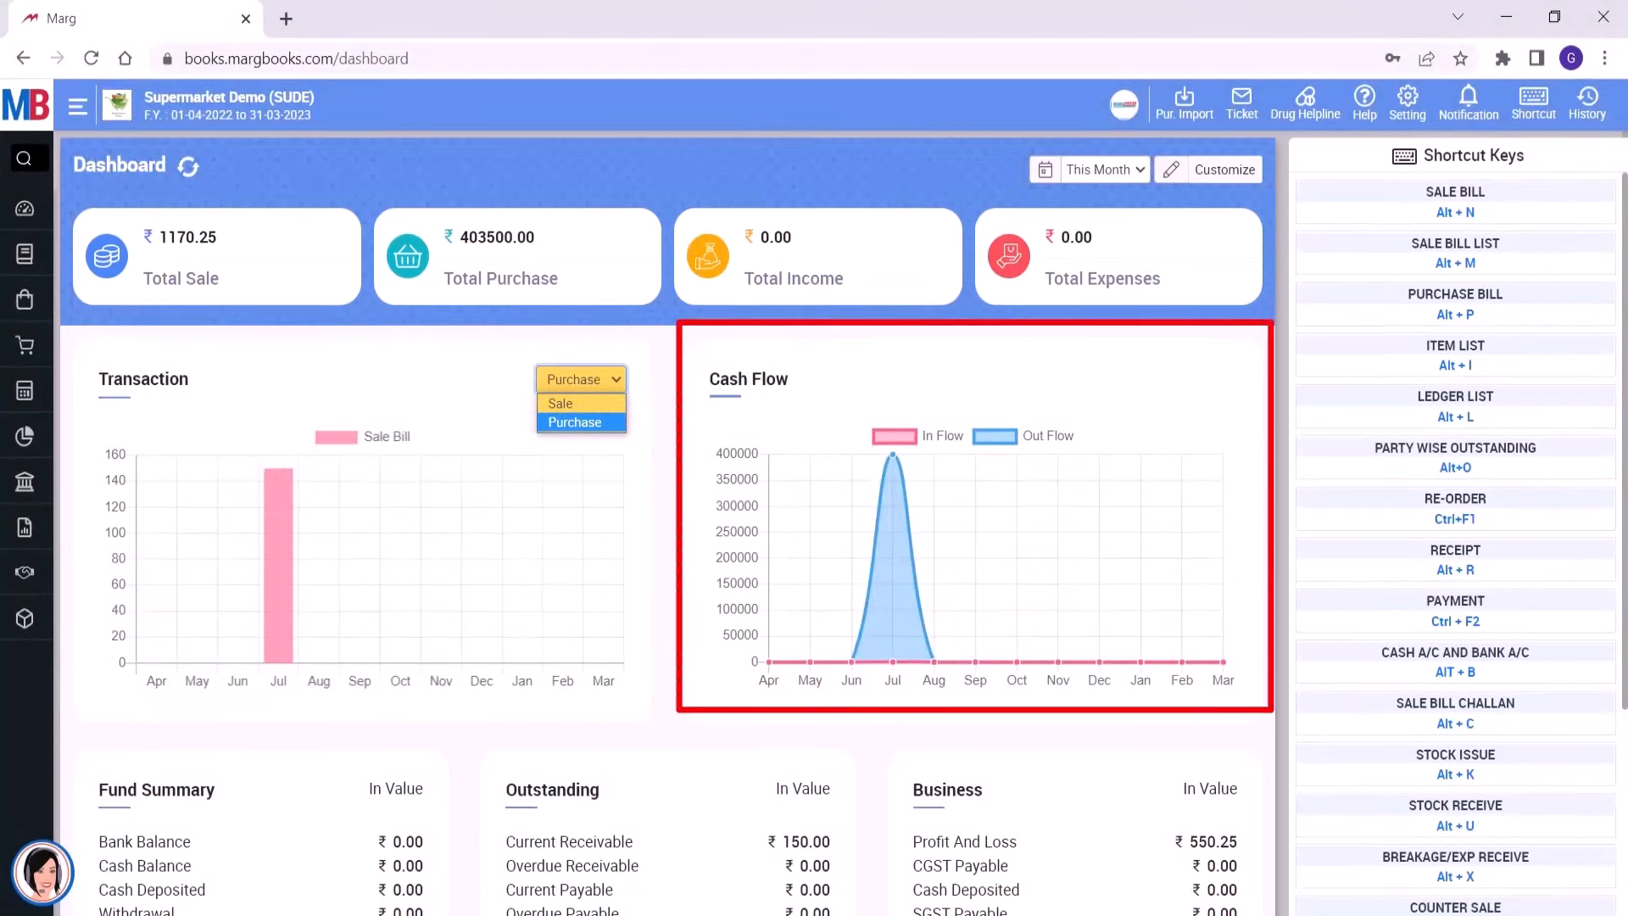
scroll(669, 424, "down", 4)
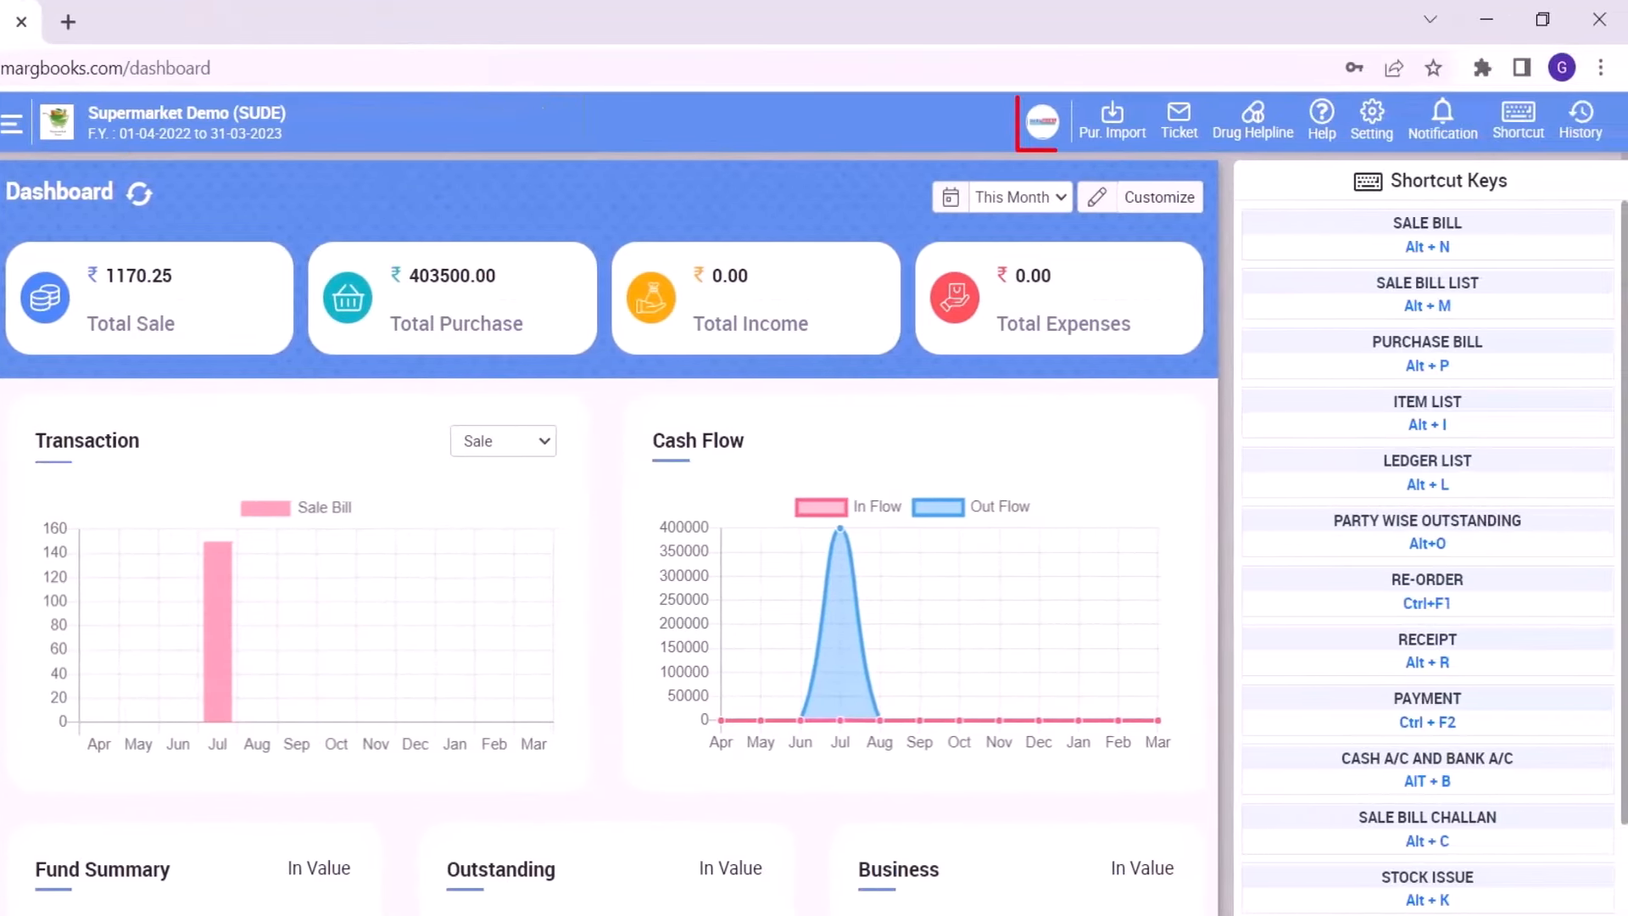
left_click(1043, 129)
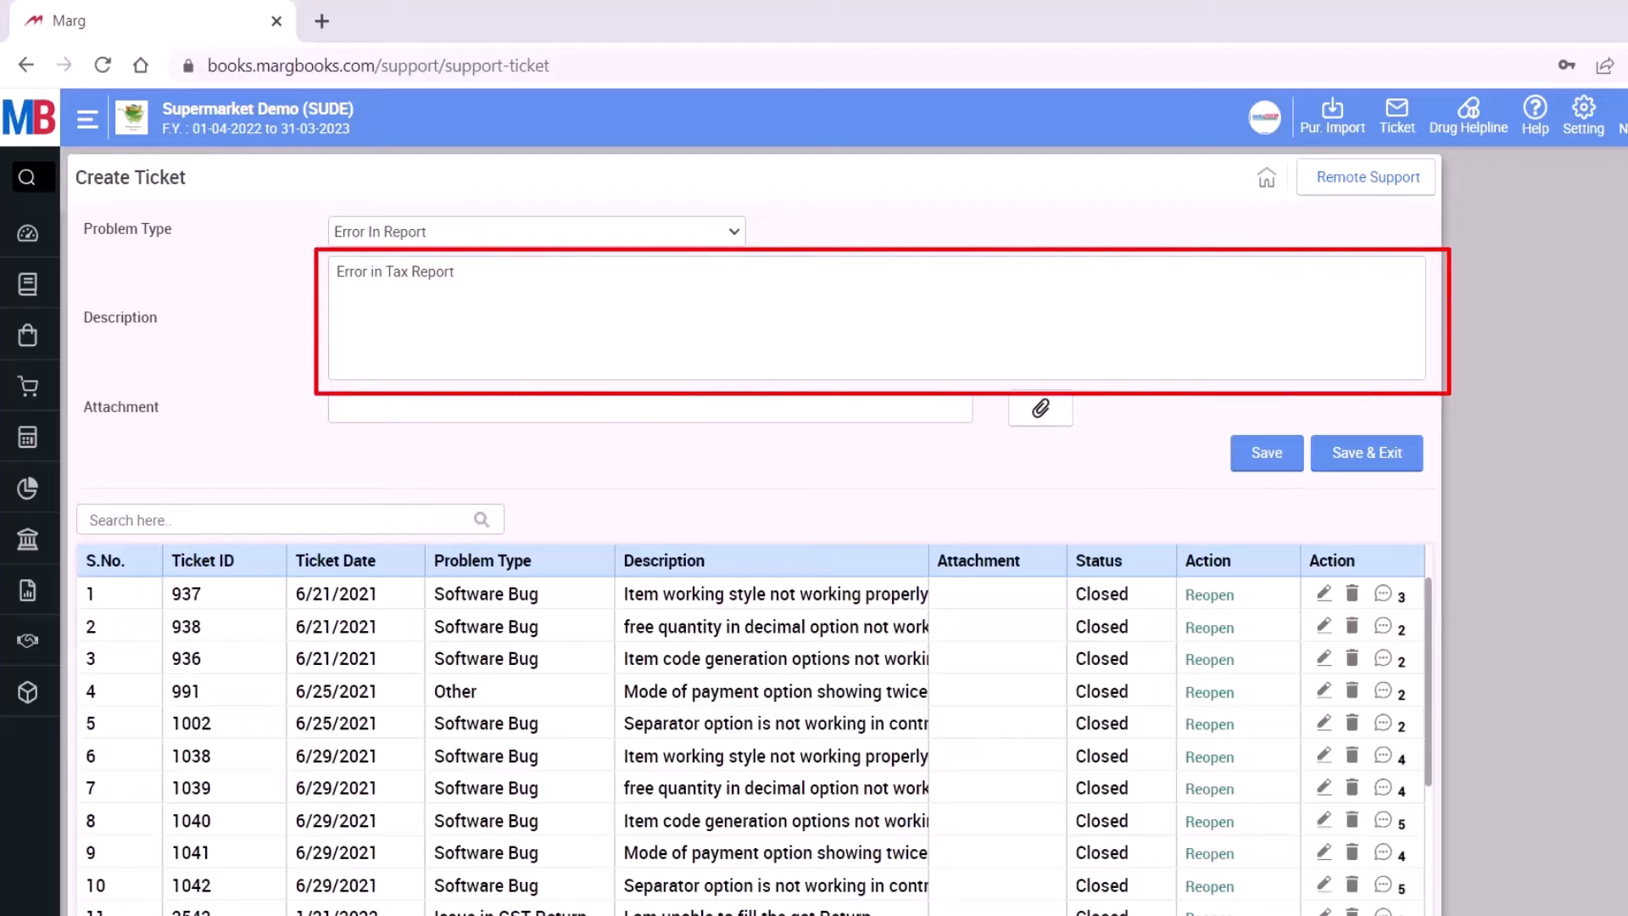
Save the 'Error in Tax Report' support ticket and leave the ticket page.
left_click(1267, 452)
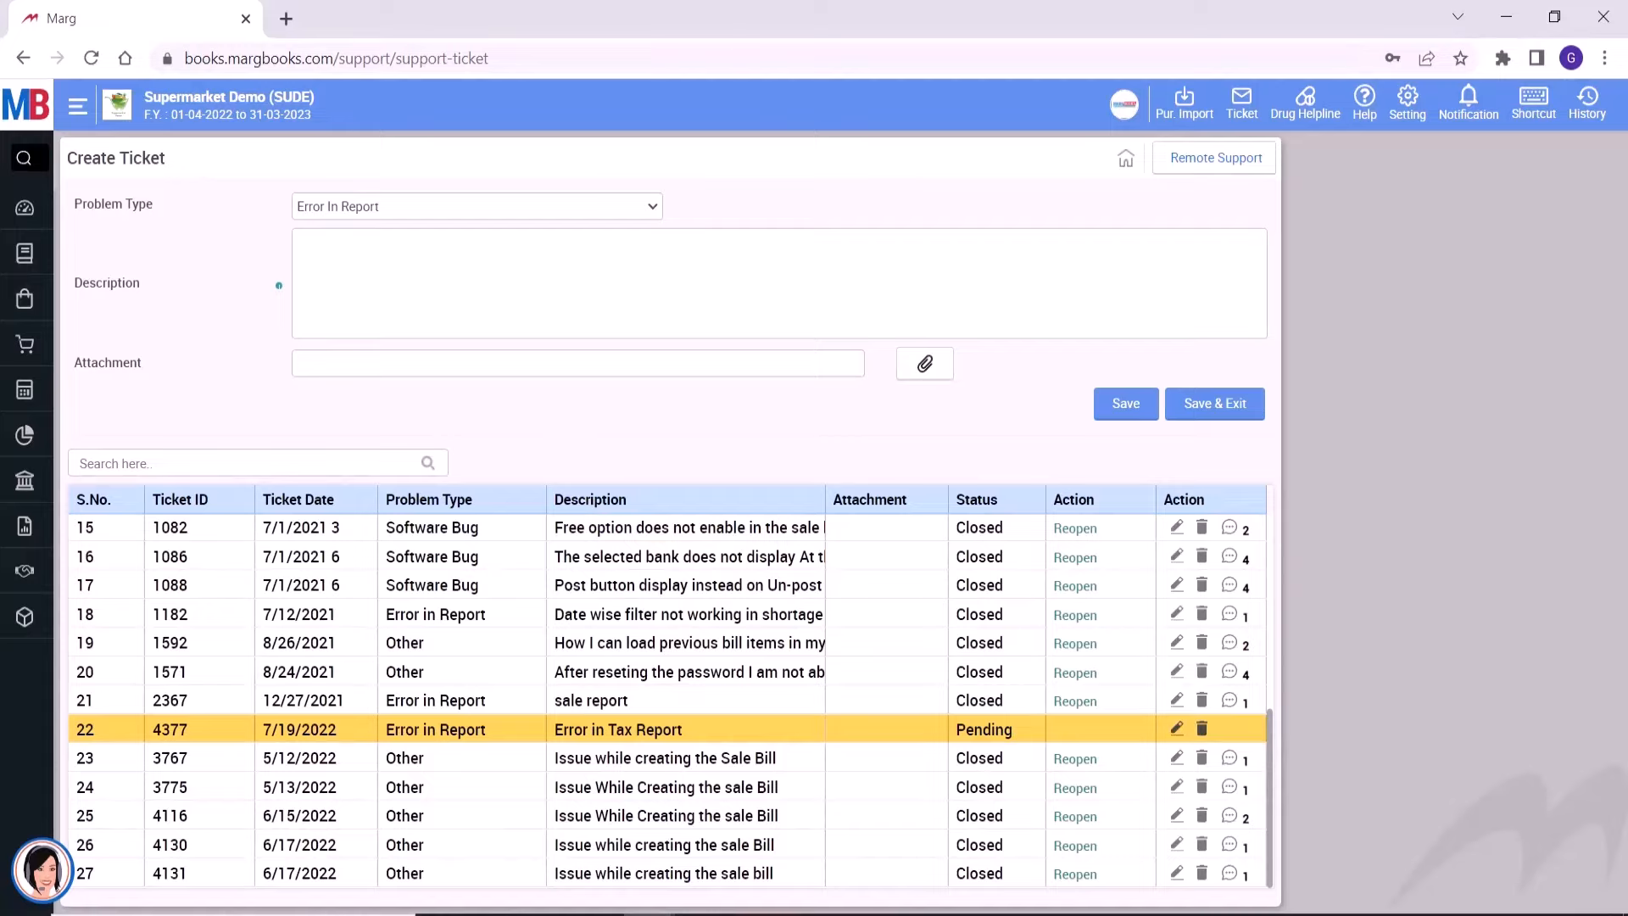
key("Escape")
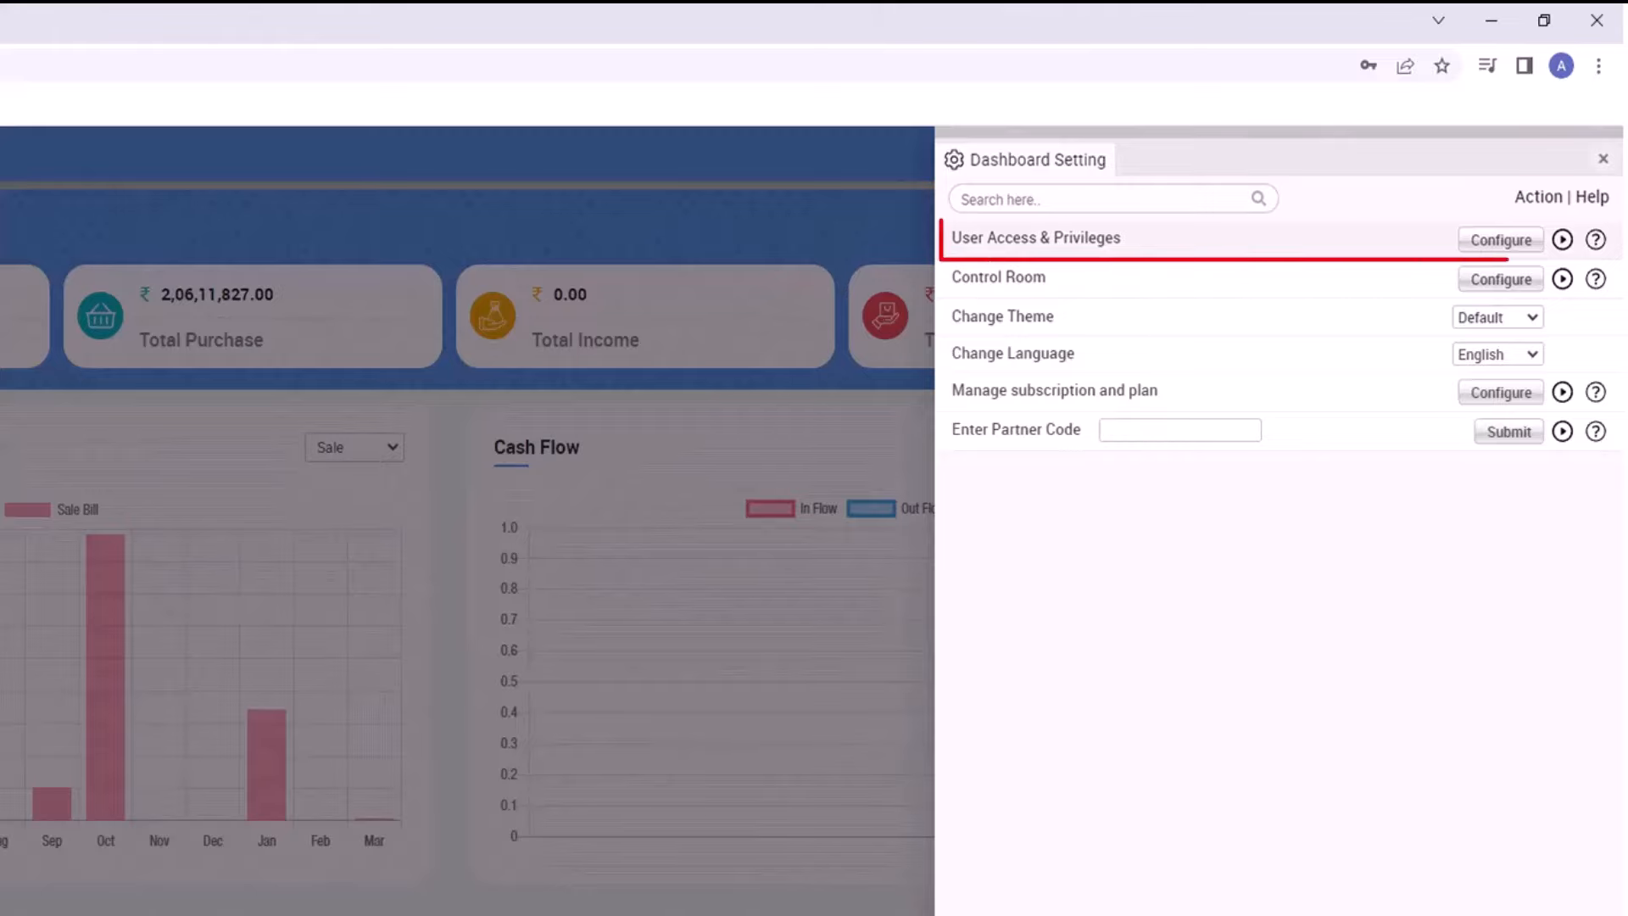
Open the User Access & Privileges configuration from Dashboard Setting.
left_click(1494, 248)
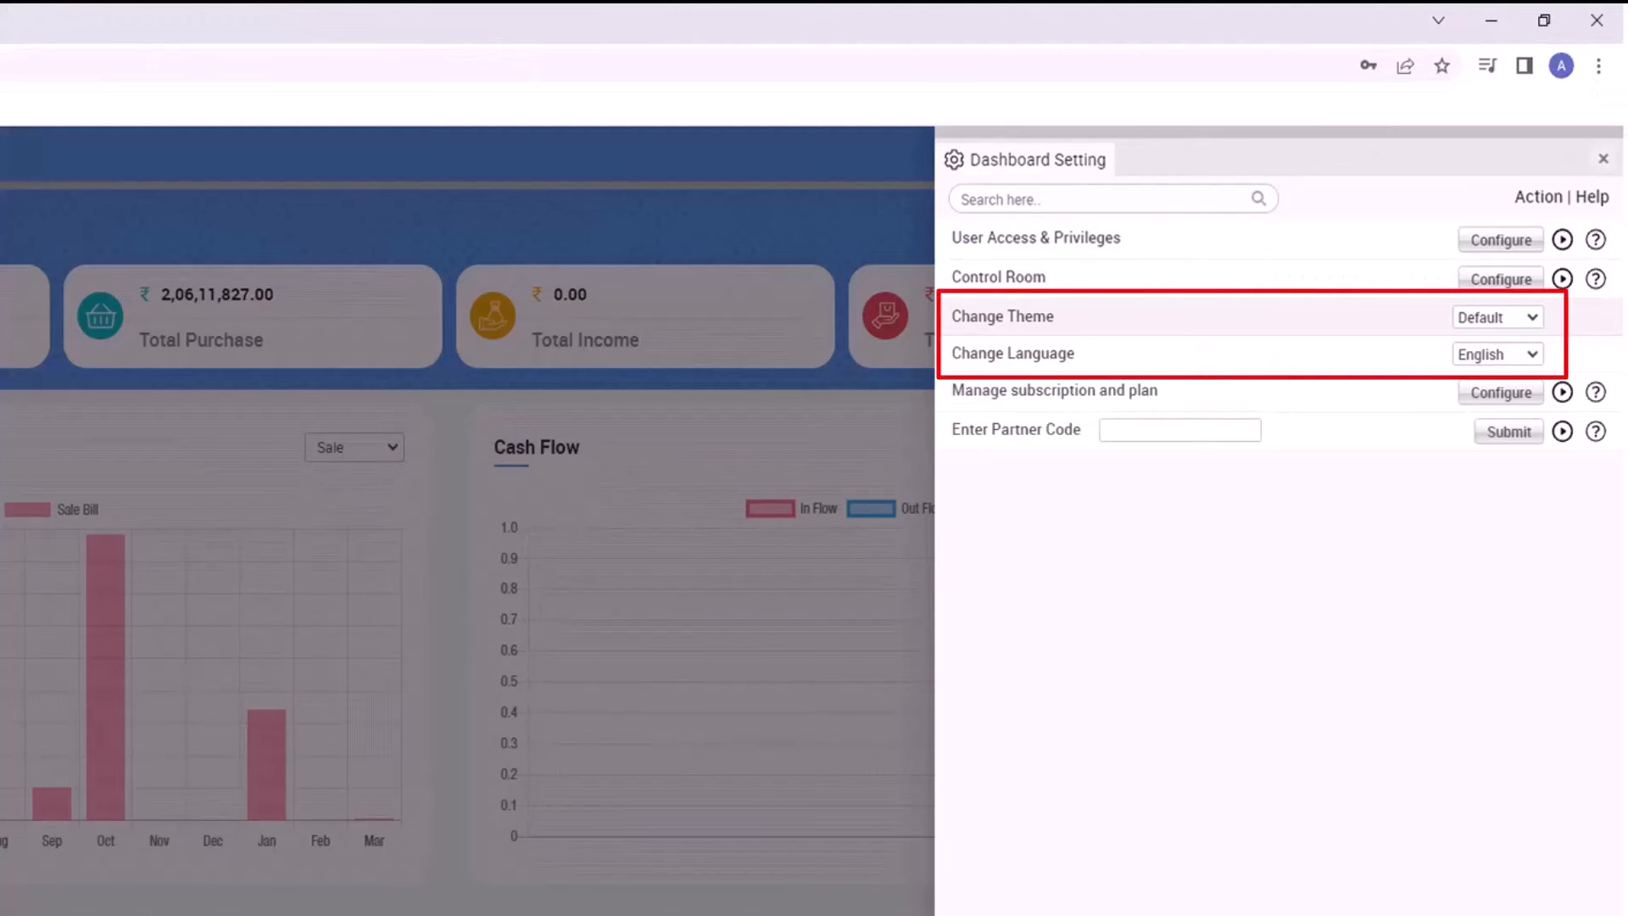
Review the theme and language choices, keeping the Default theme and English.
left_click(1497, 317)
left_click(1498, 354)
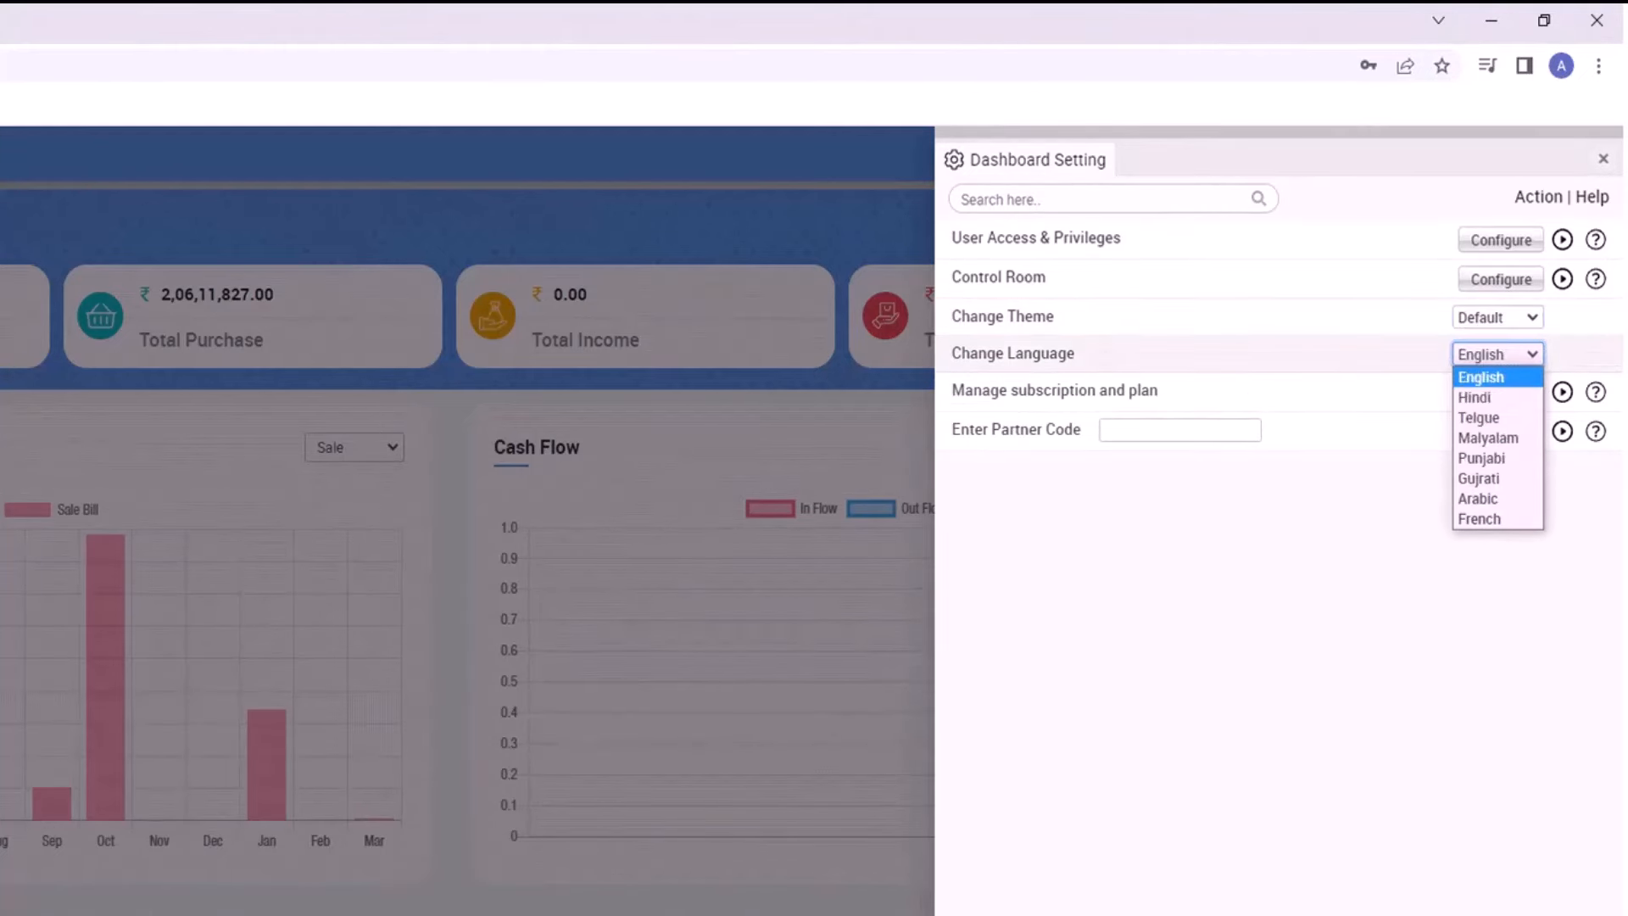
key("Escape")
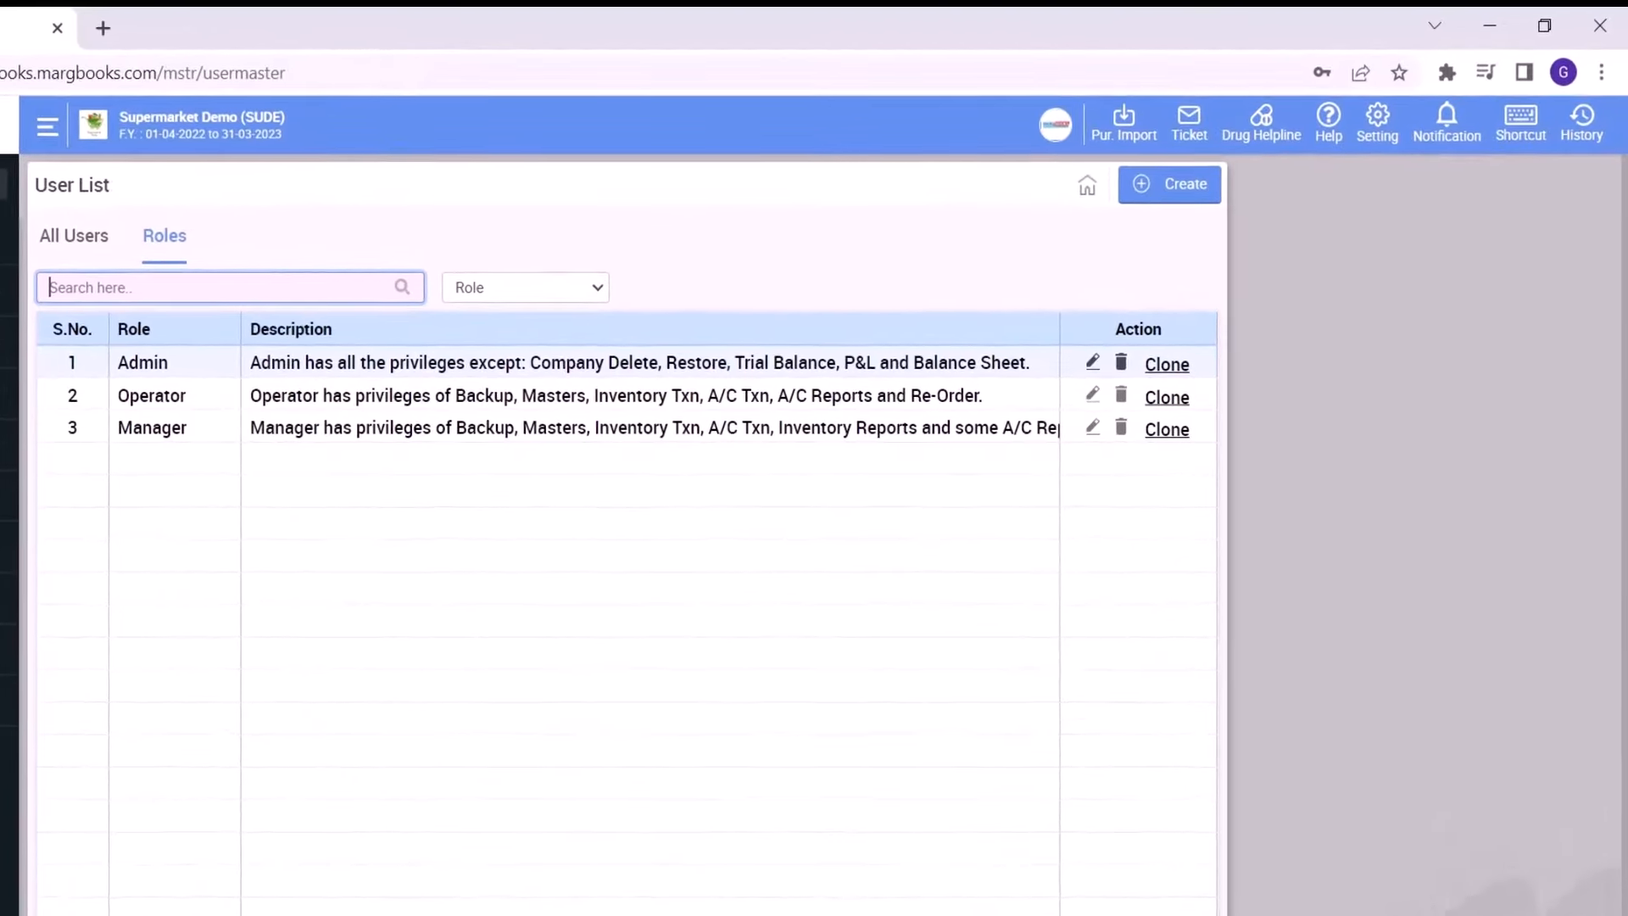
Start creating a new user role named Operator A.
left_click(1165, 186)
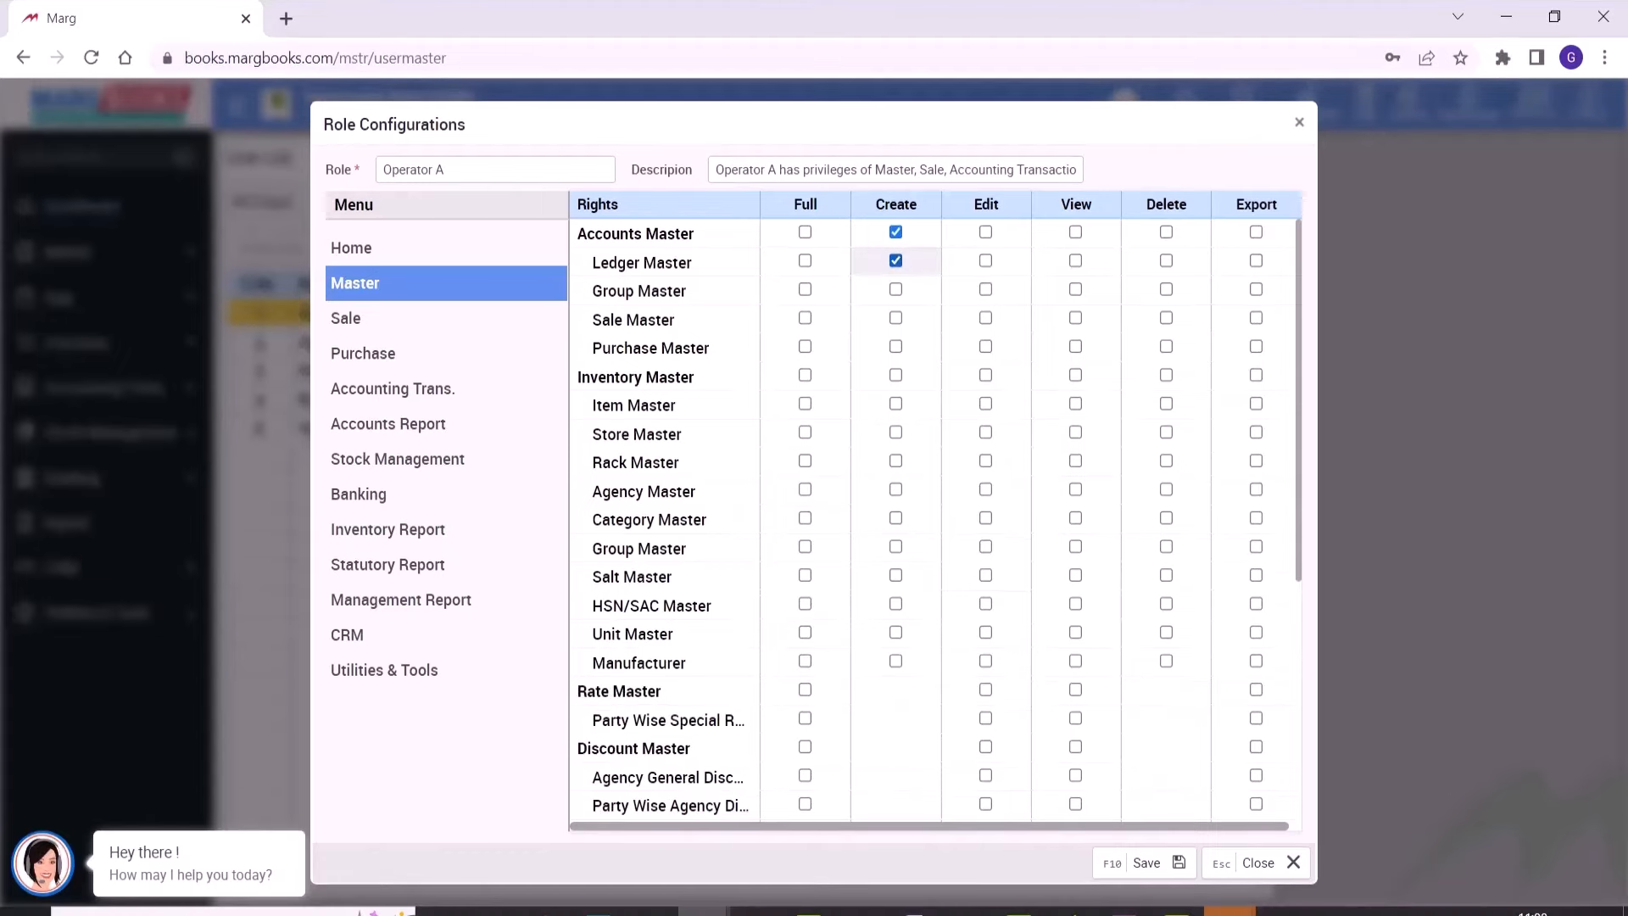
Give Operator A edit and export rights on Ledger Master, plus create and edit on Item Master without Delete.
left_click(985, 260)
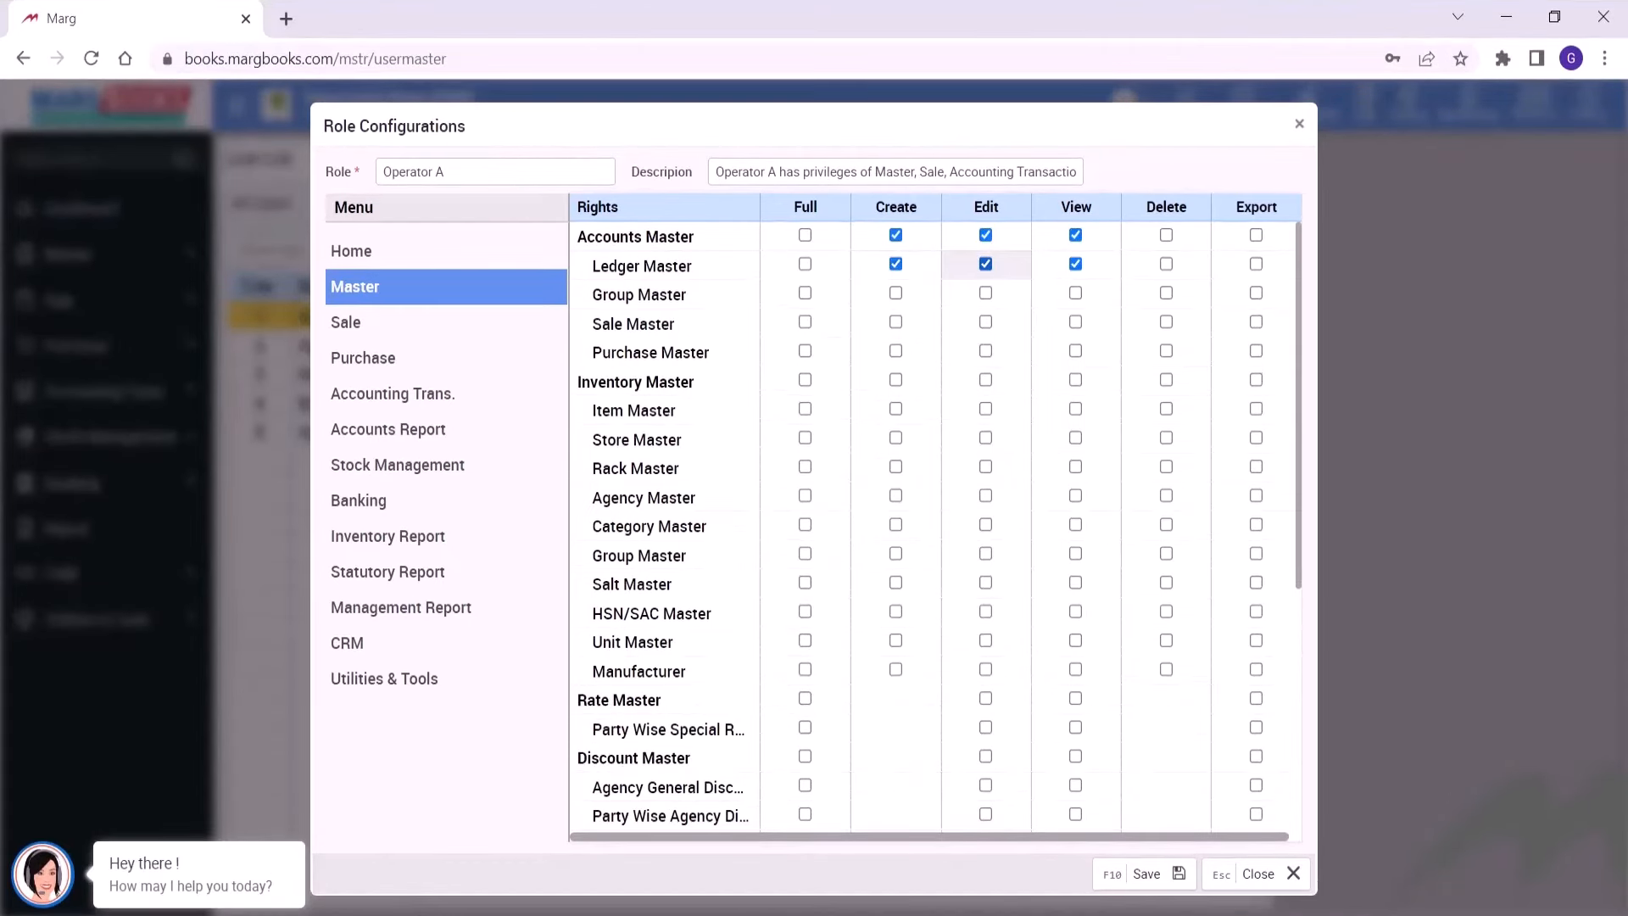
left_click(1255, 264)
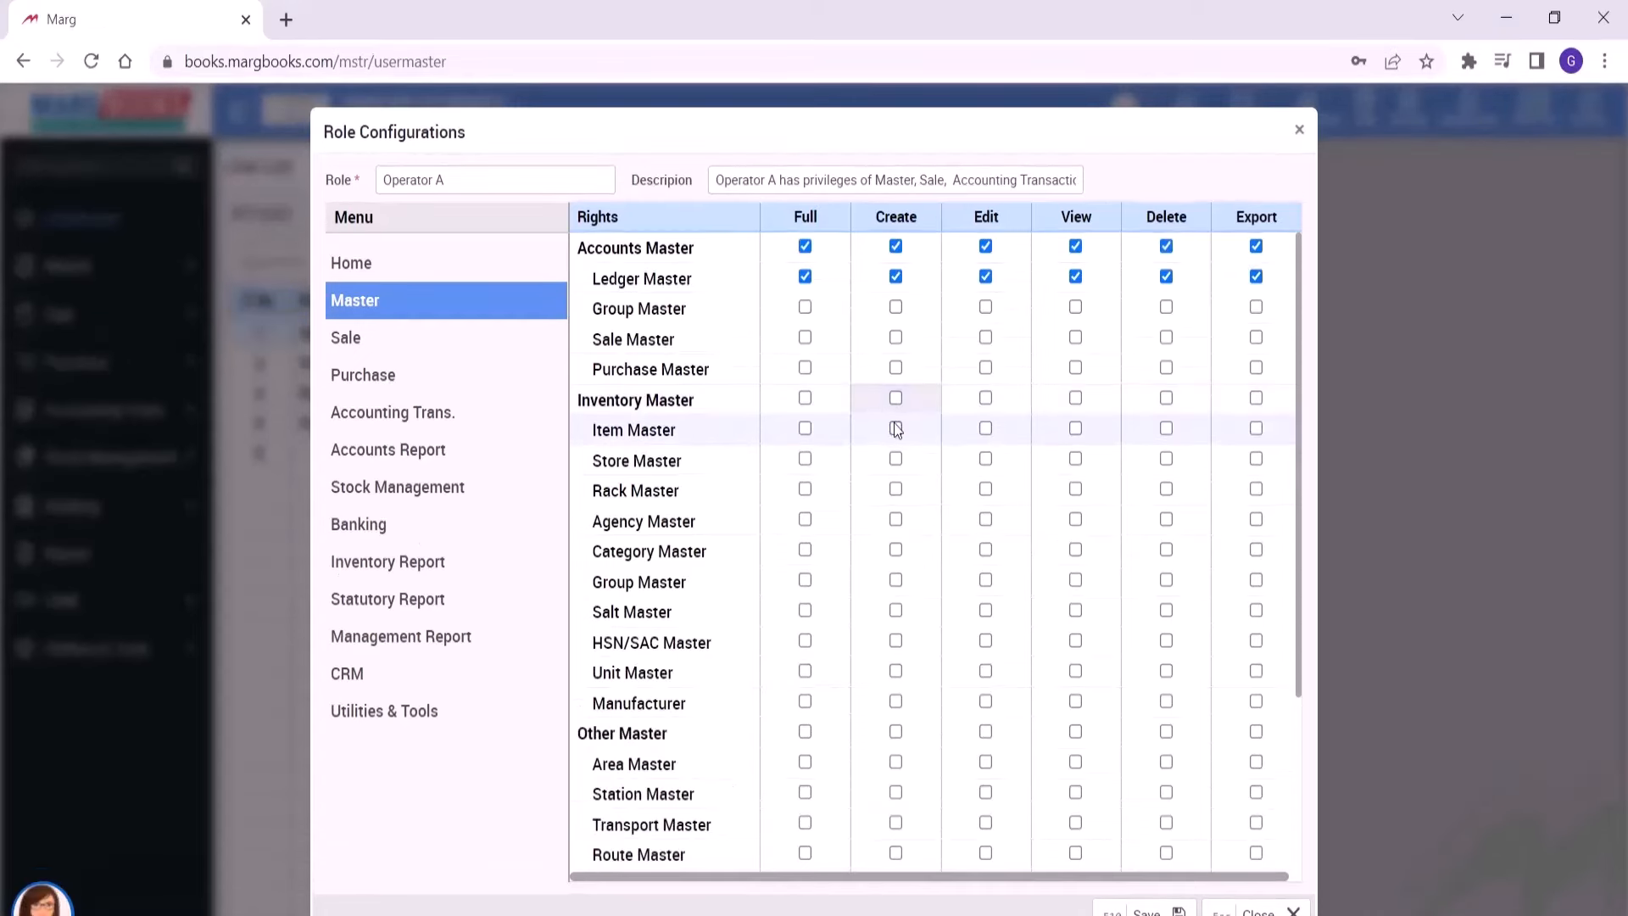
left_click(895, 427)
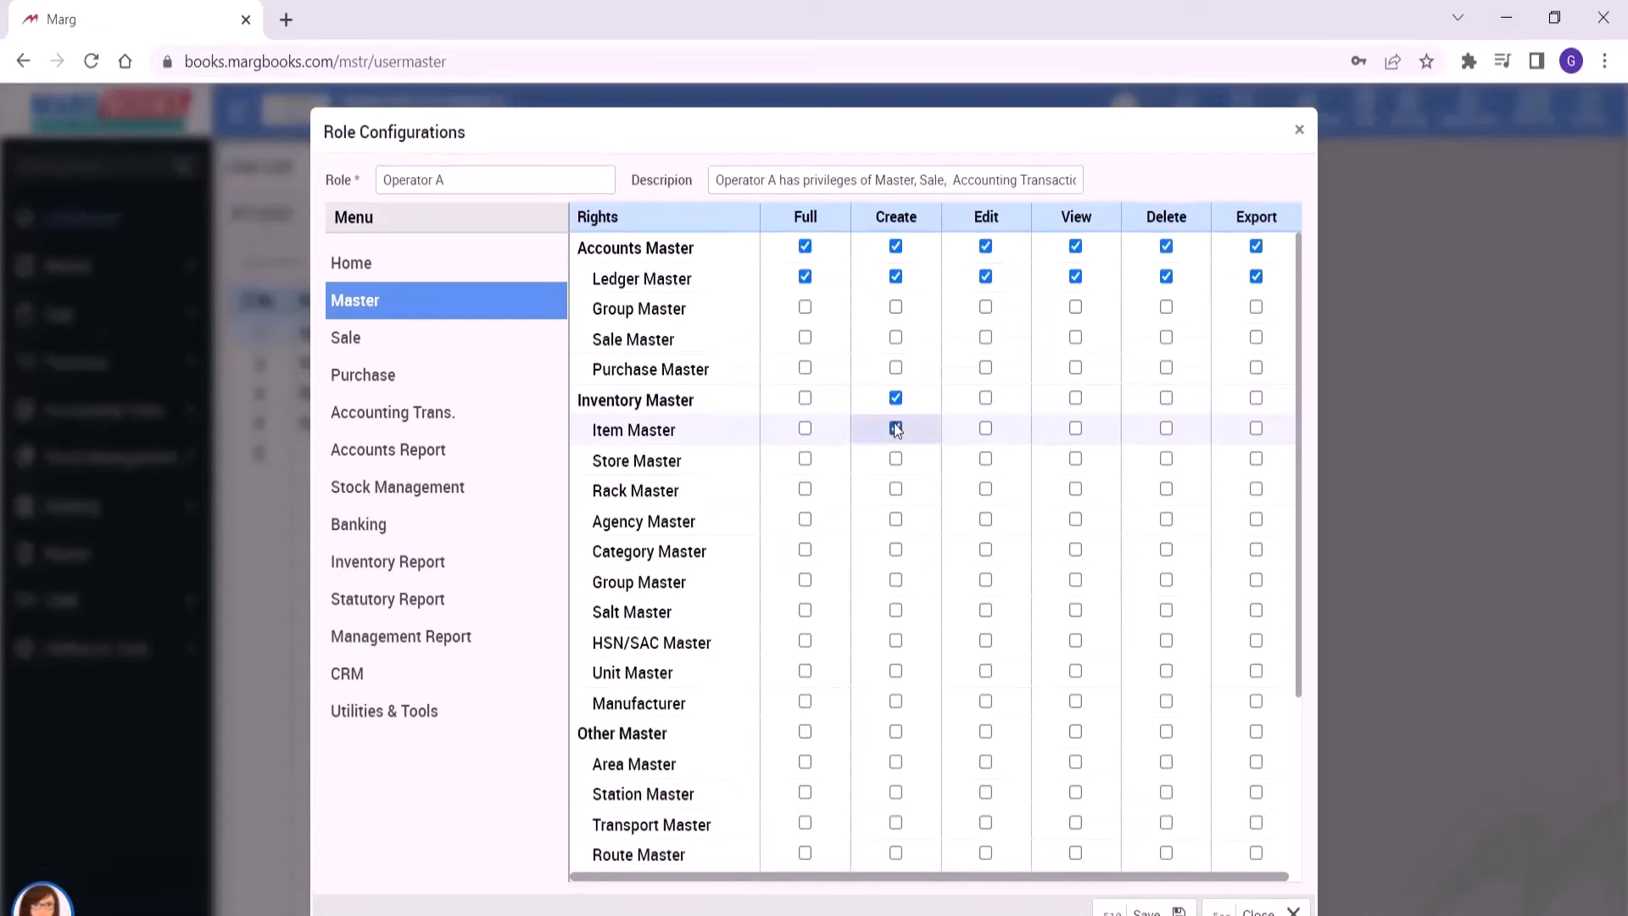
left_click(985, 428)
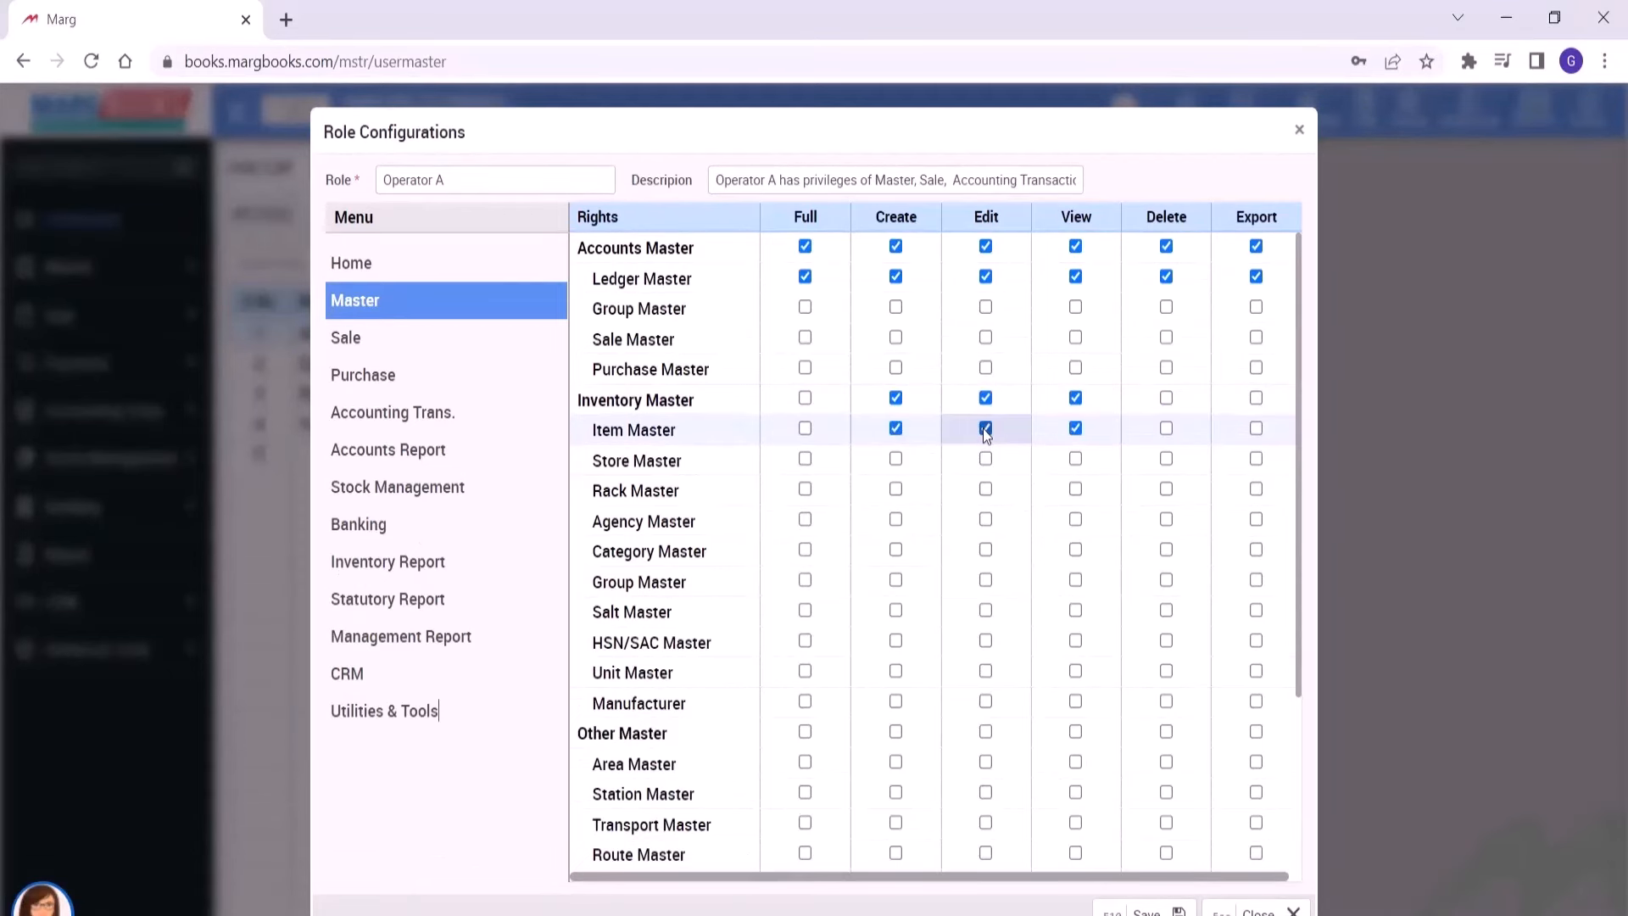
left_click(1165, 429)
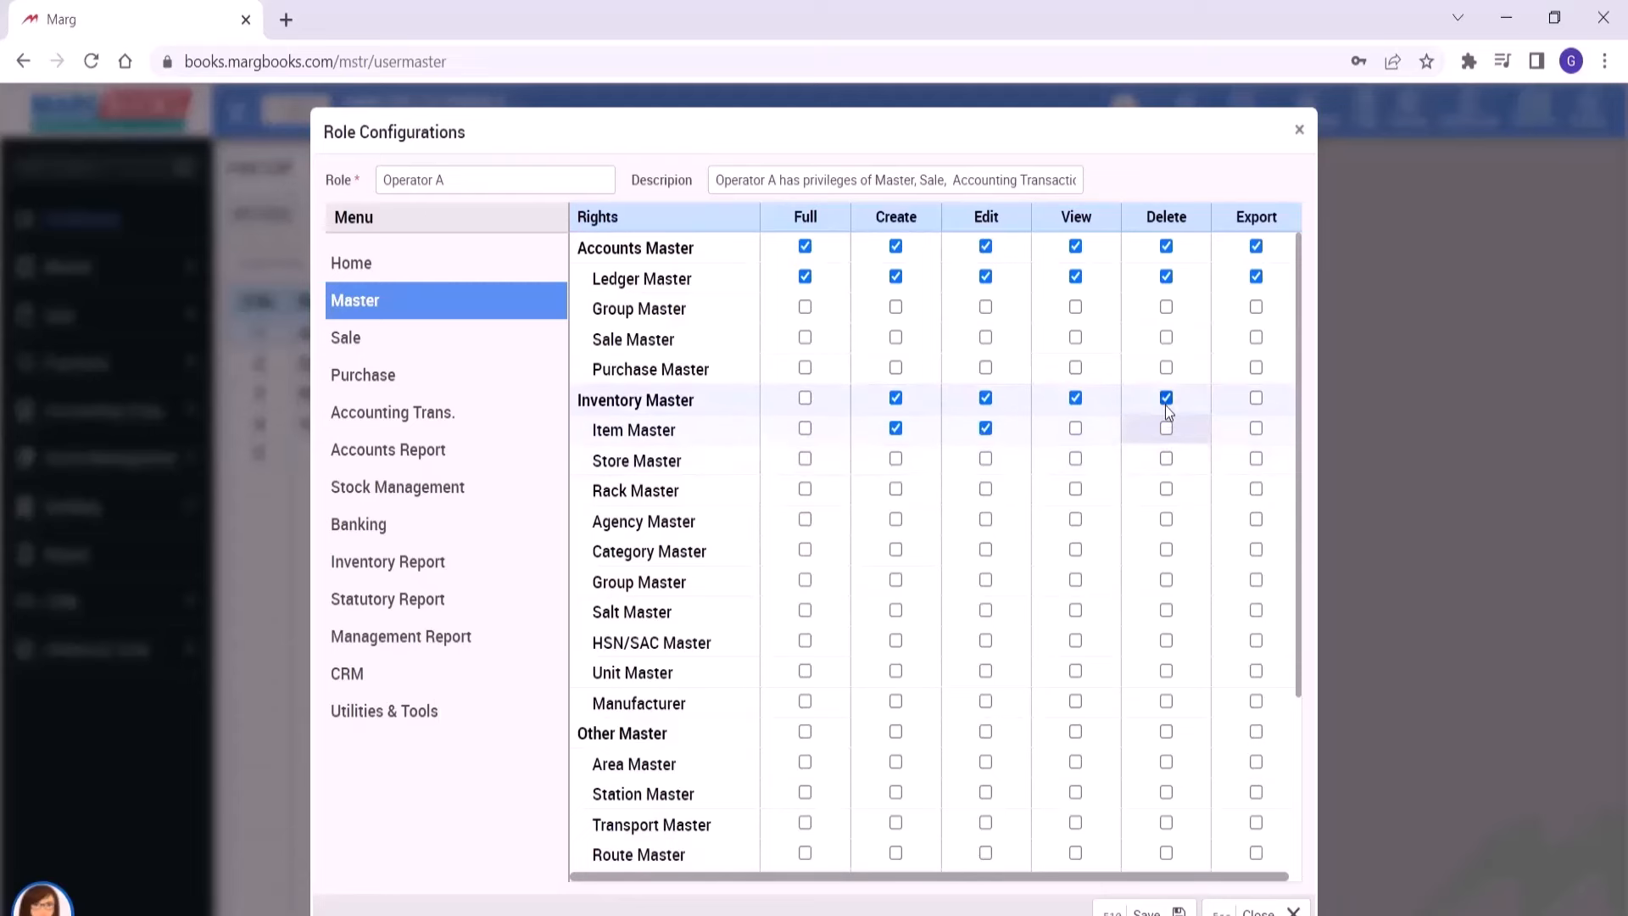
left_click(1166, 429)
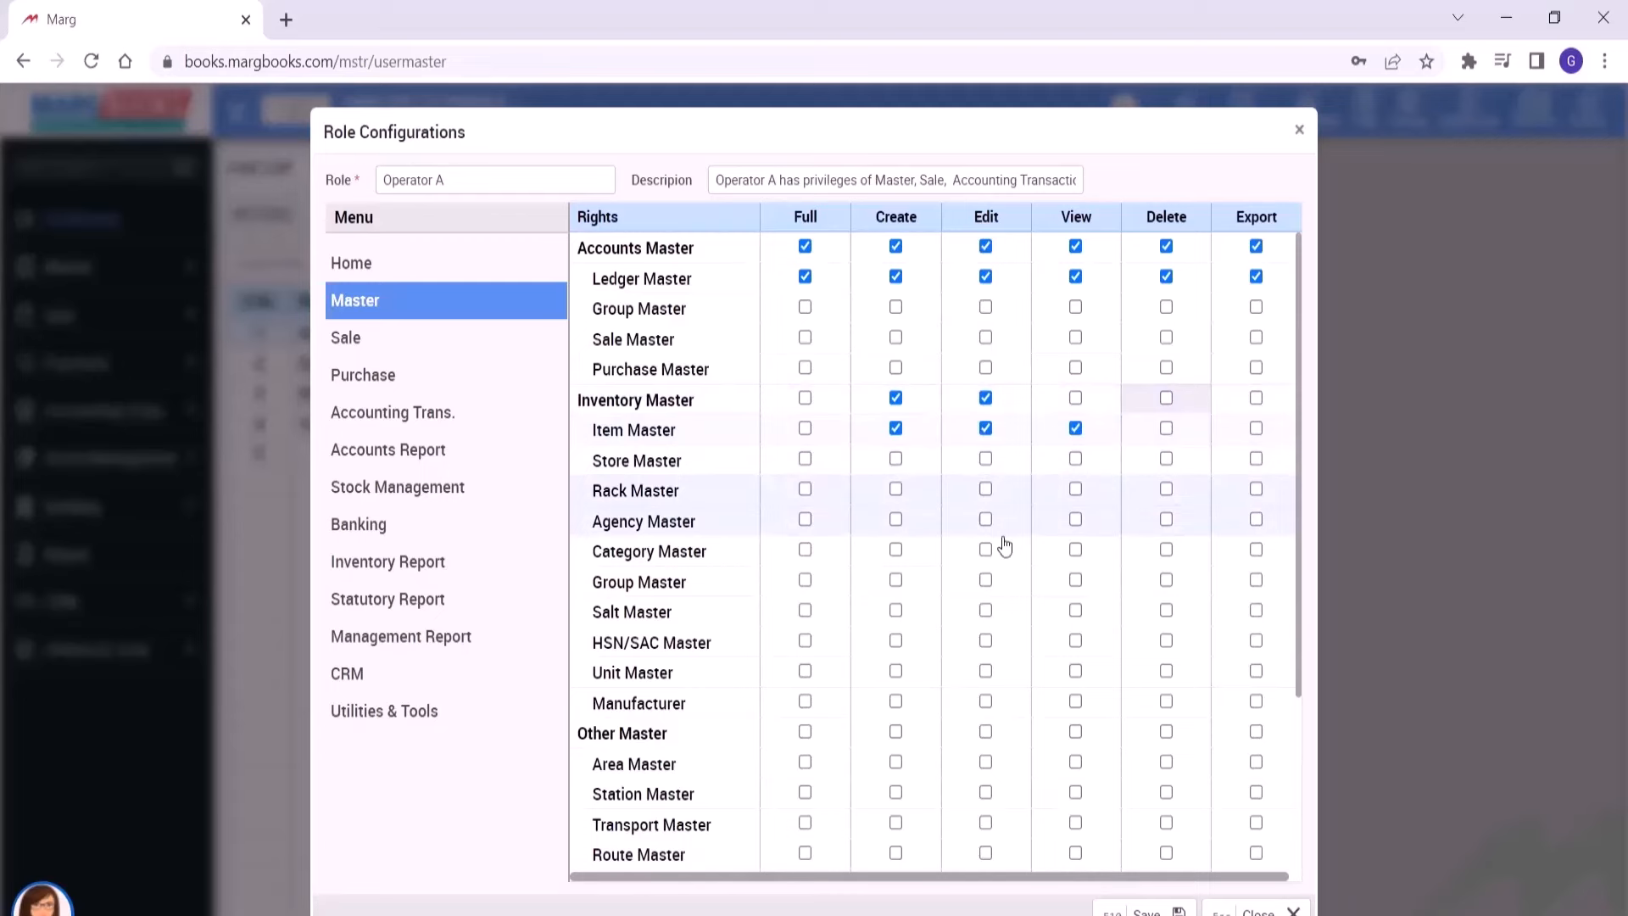
Grant Operator A create, edit and view rights on HSN/SAC Master.
left_click(896, 640)
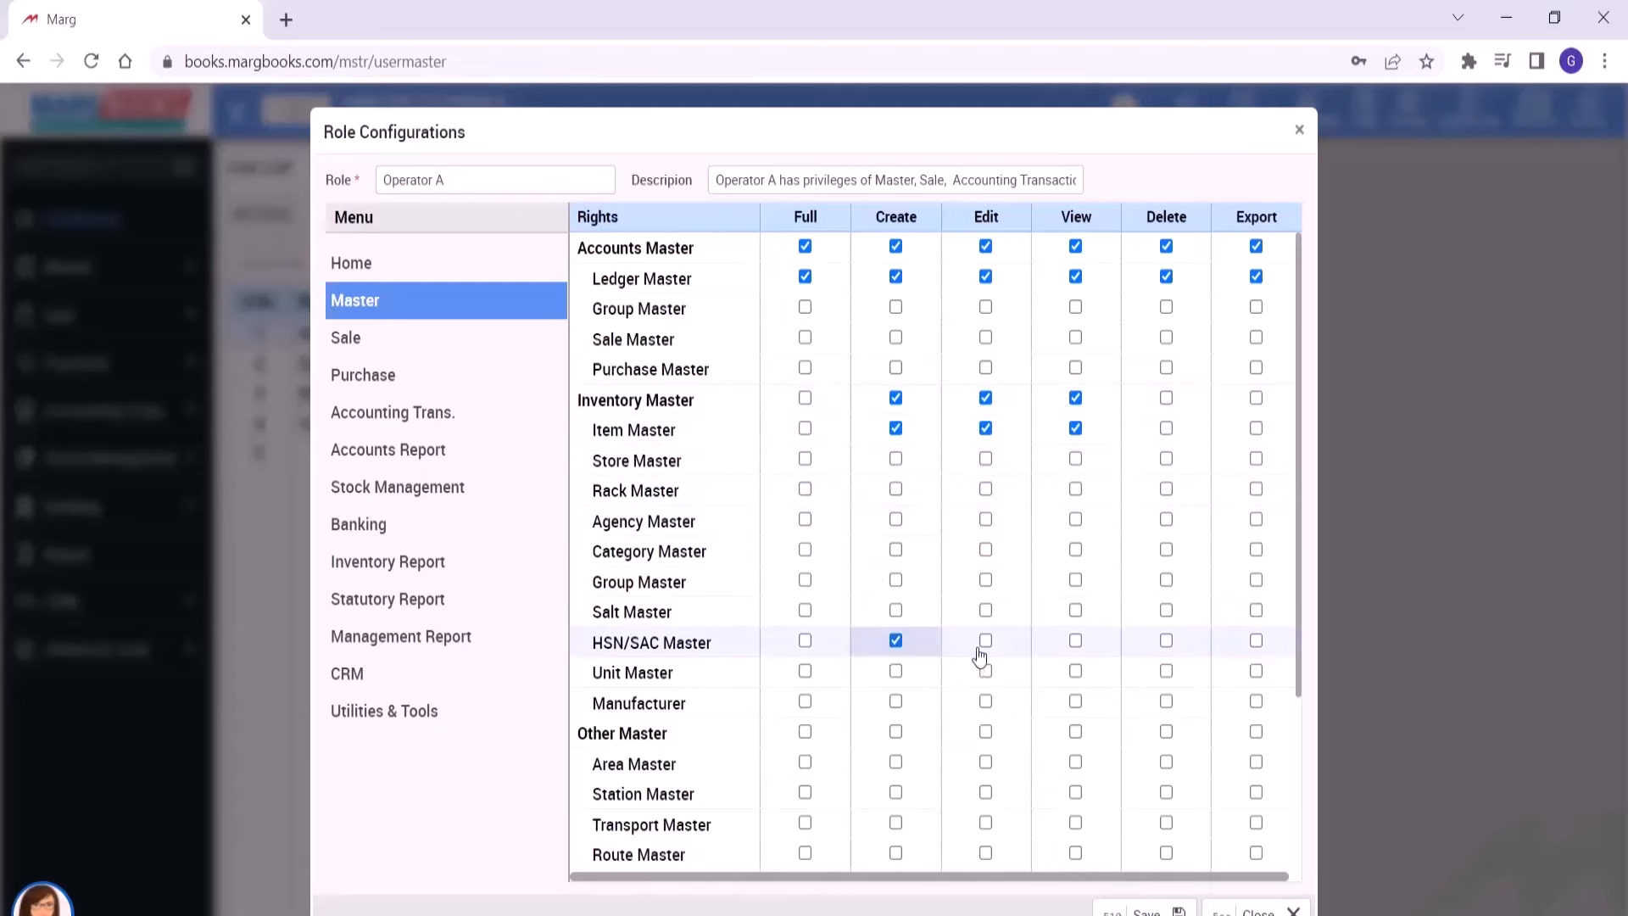
left_click(985, 640)
left_click(1075, 640)
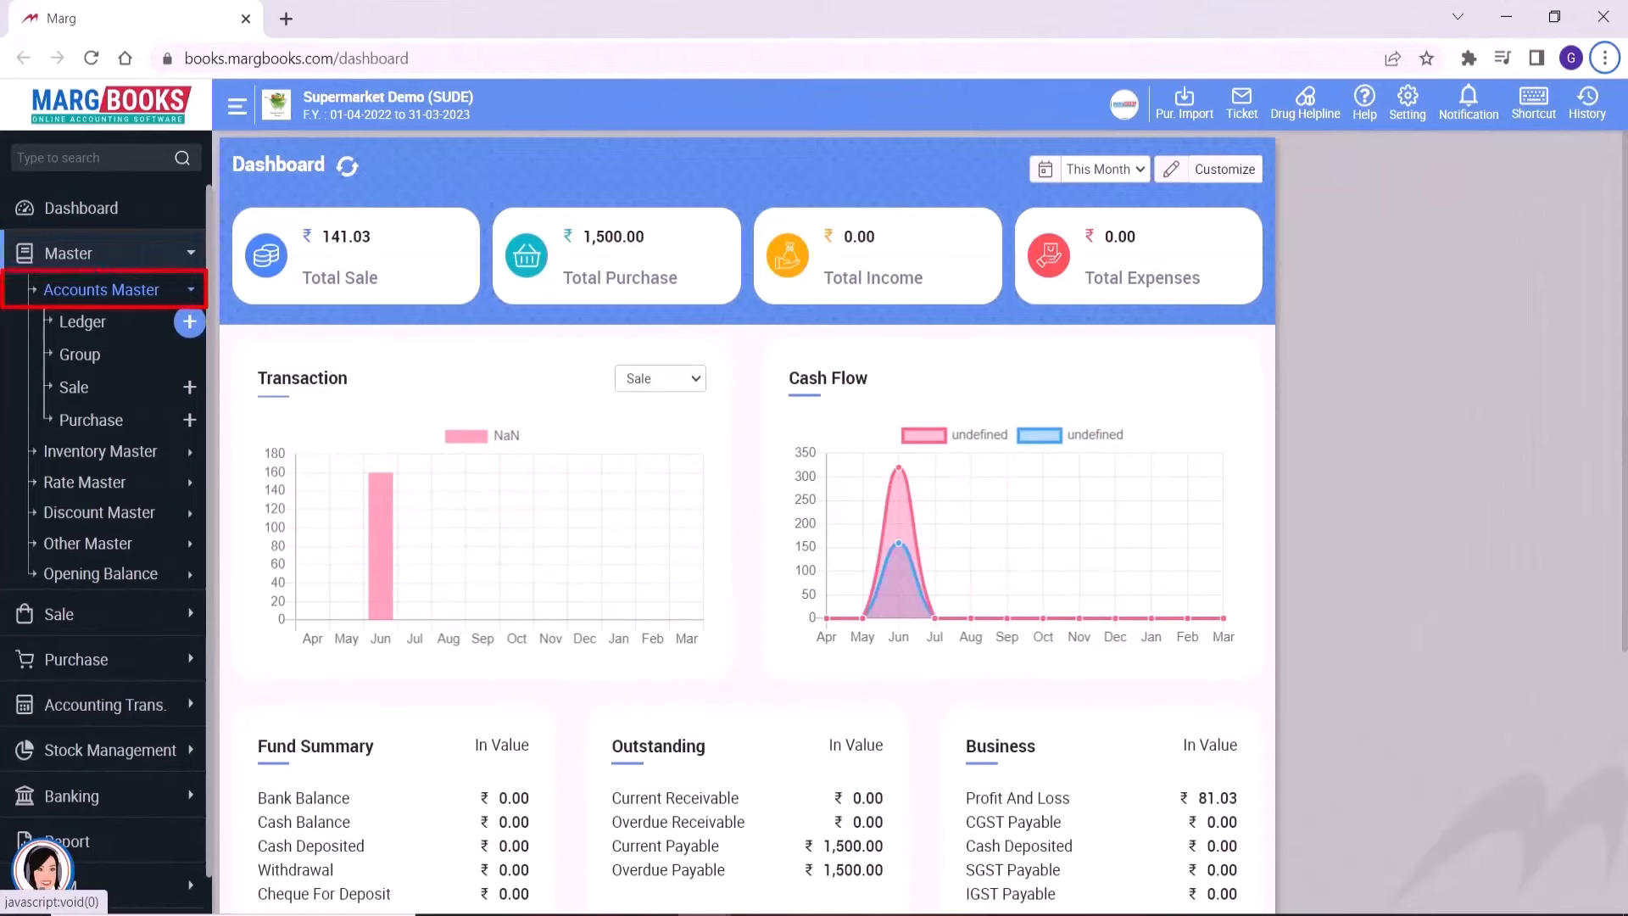
Start a new ledger under Accounts Master and begin entering 'su' as its account group.
left_click(190, 321)
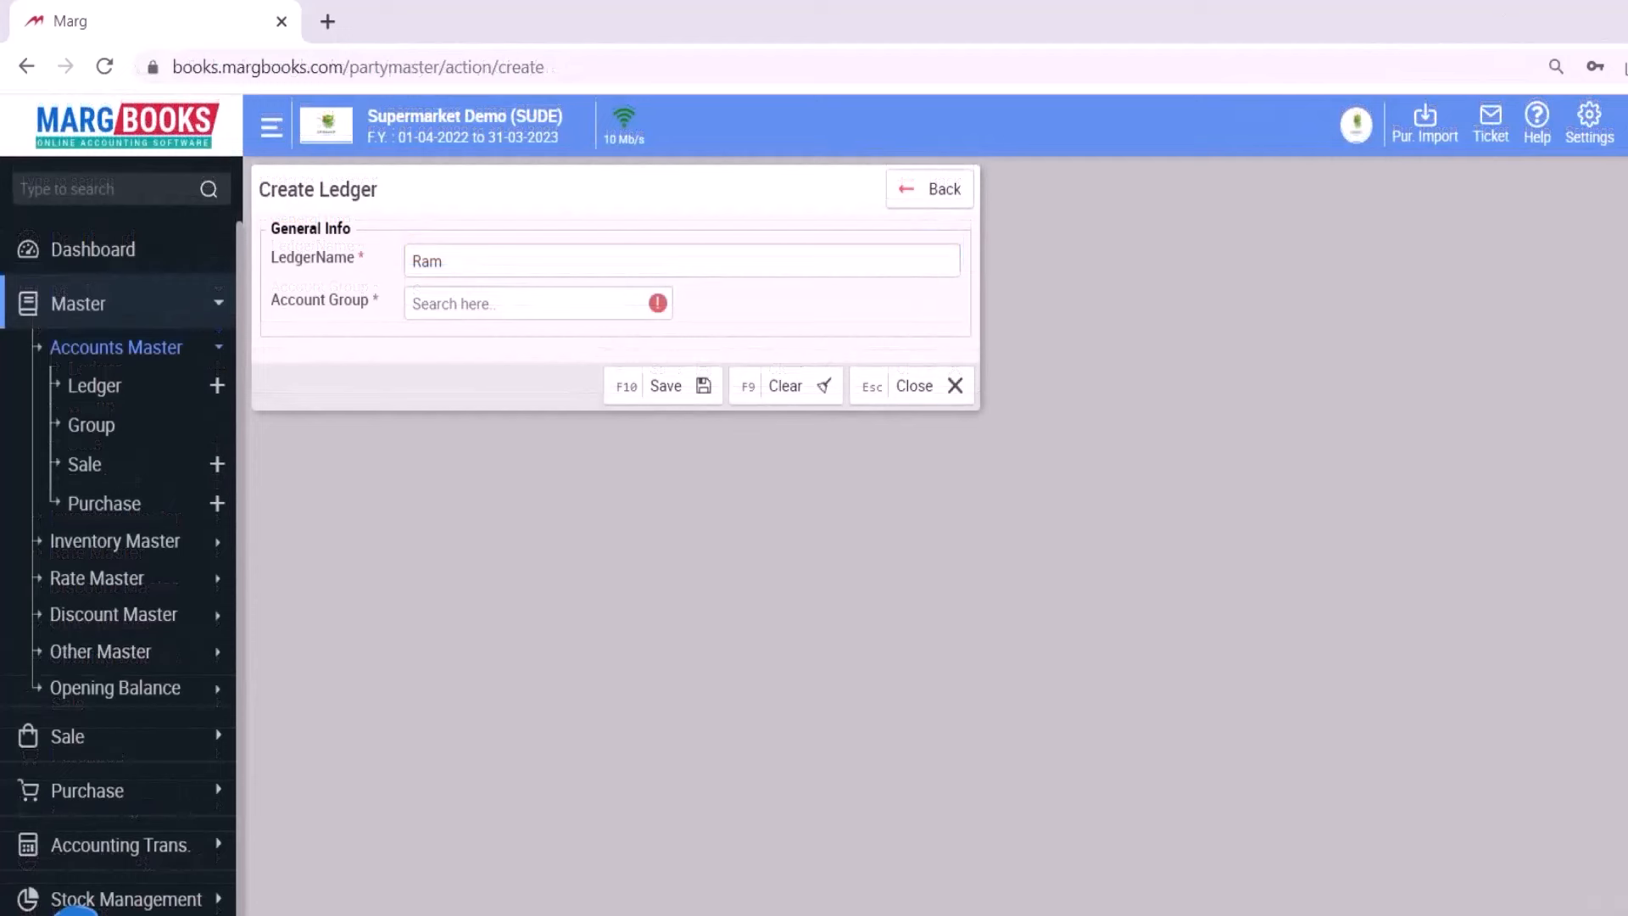
type("sun")
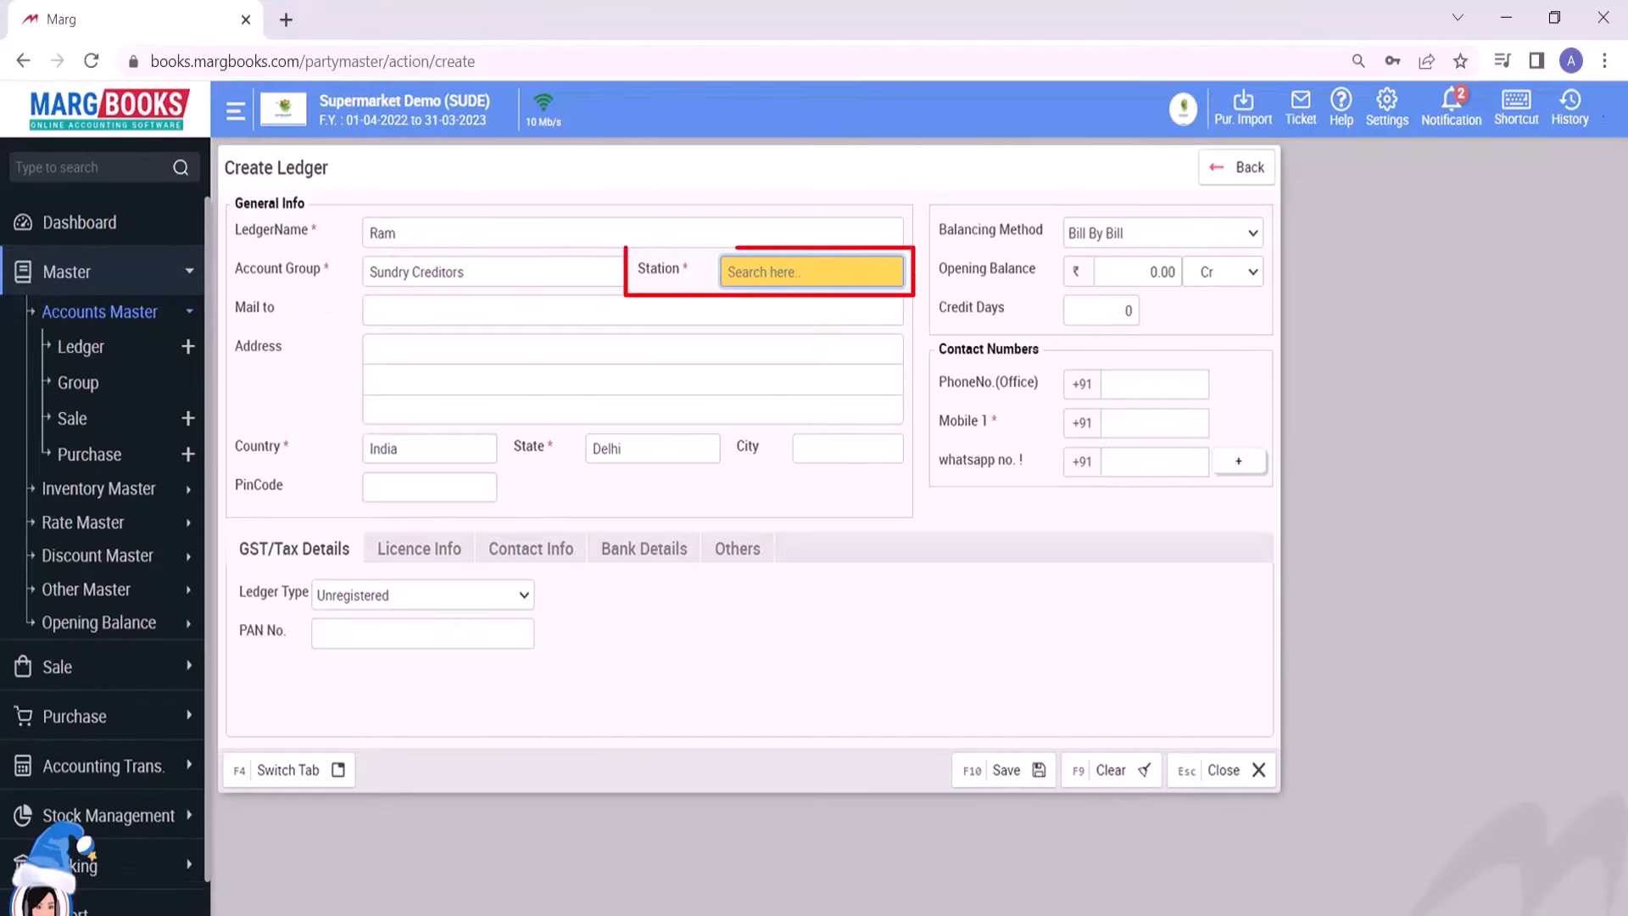
Create a new station named Rohini from the Station list.
key("space")
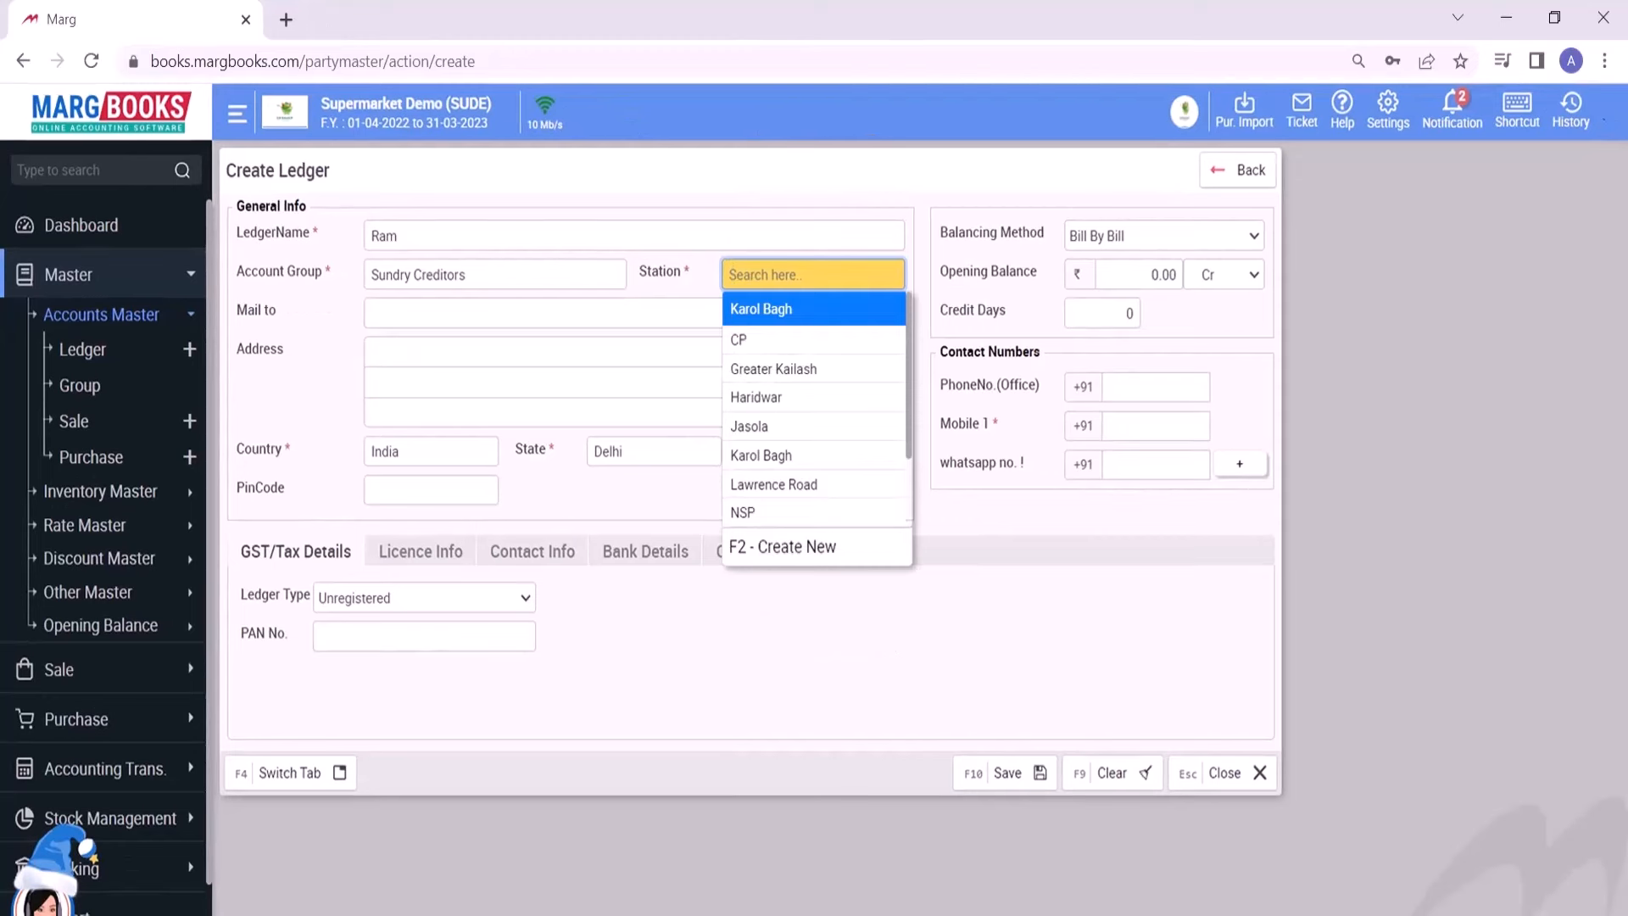
key("F2")
type("Rohini")
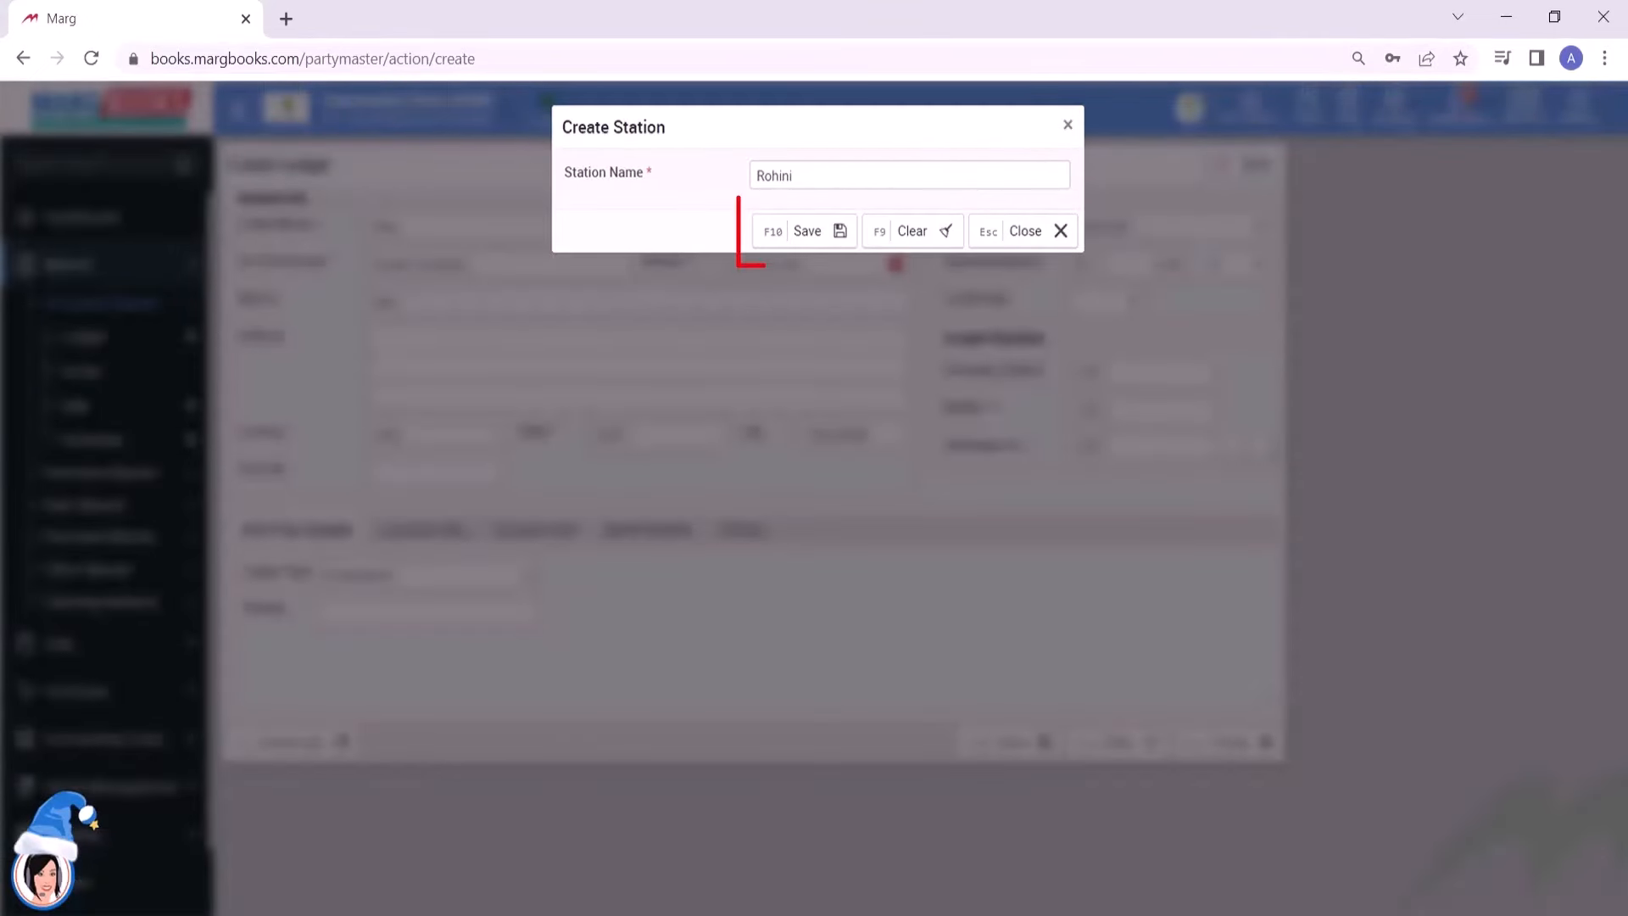
Save the new station Rohini.
left_click(813, 241)
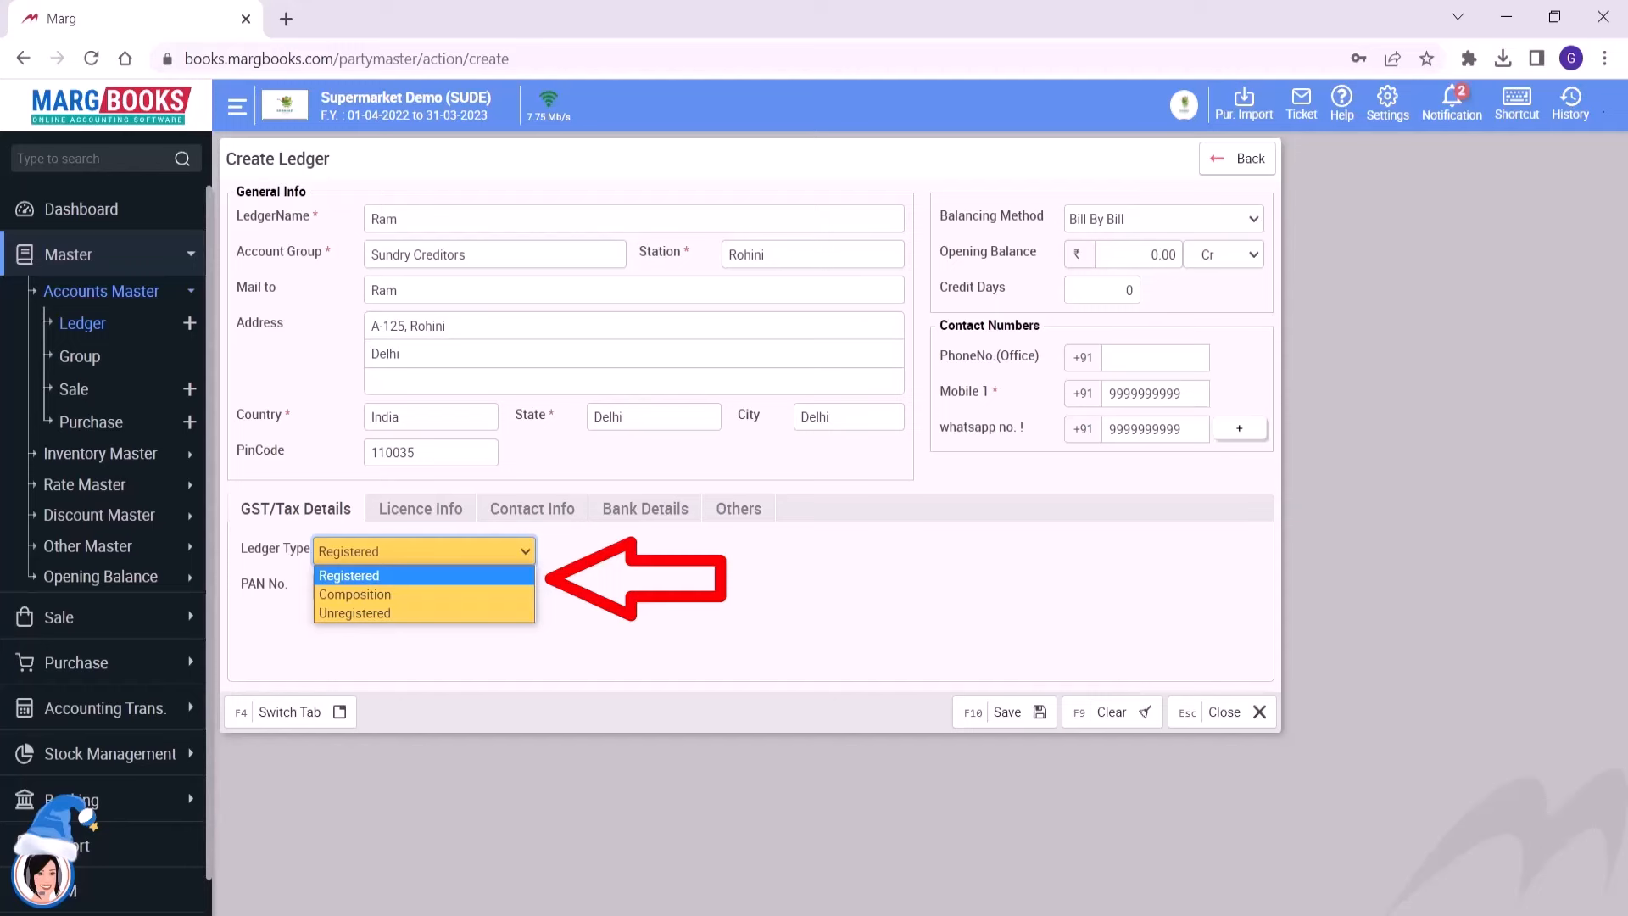
Save the new ledger as Registered type with its GSTIN and PAN filled in.
key("Return")
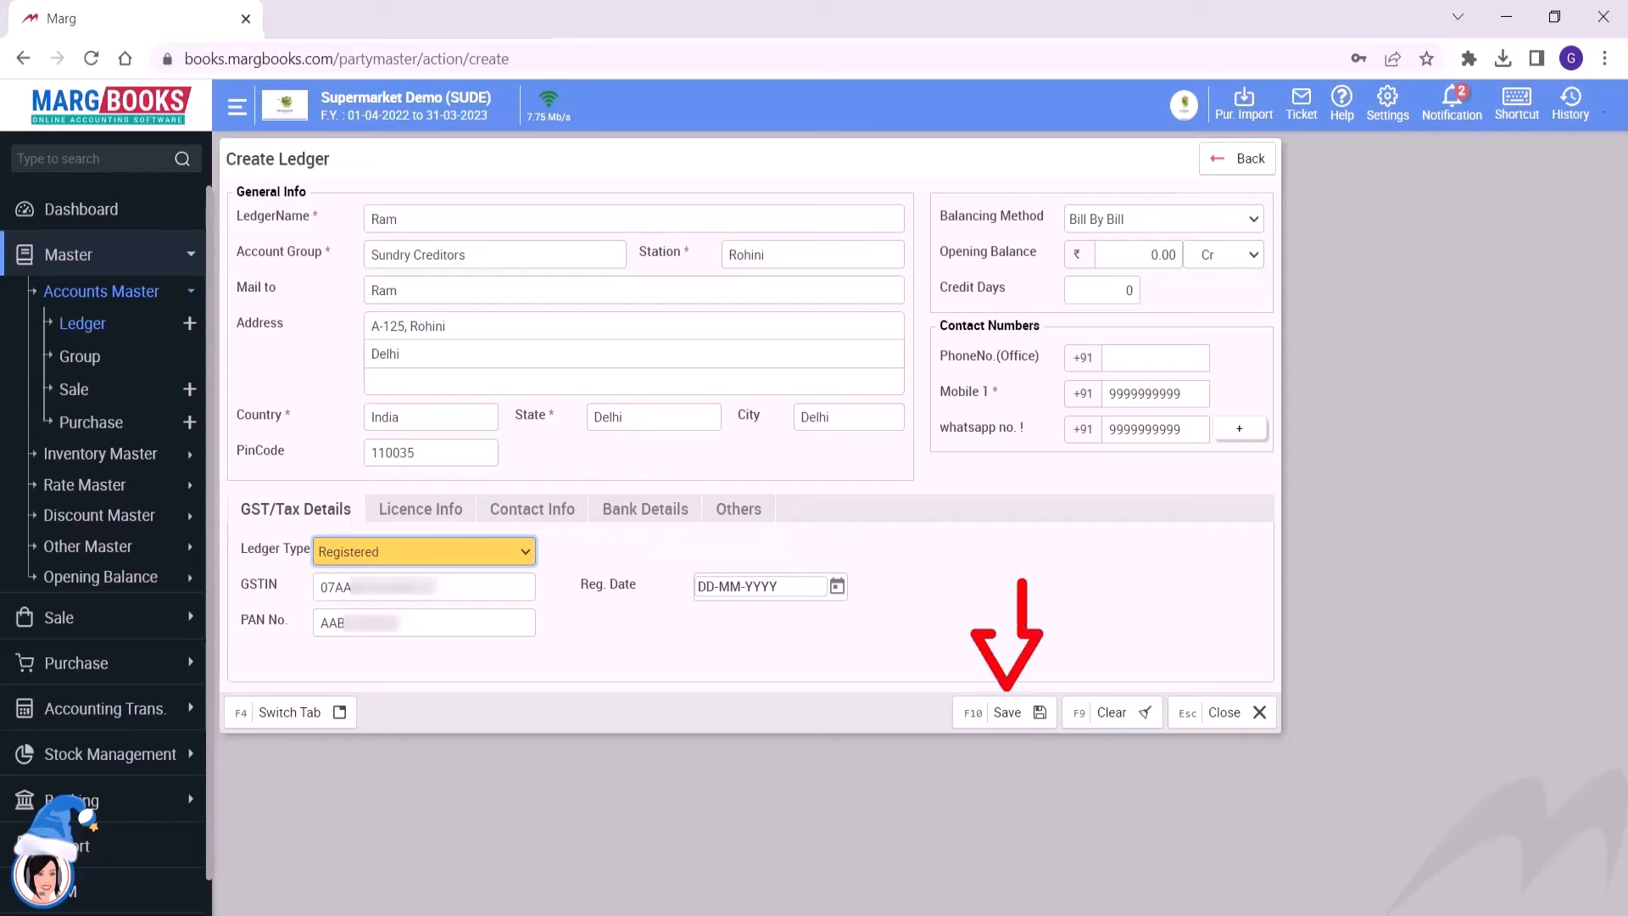
left_click(1016, 719)
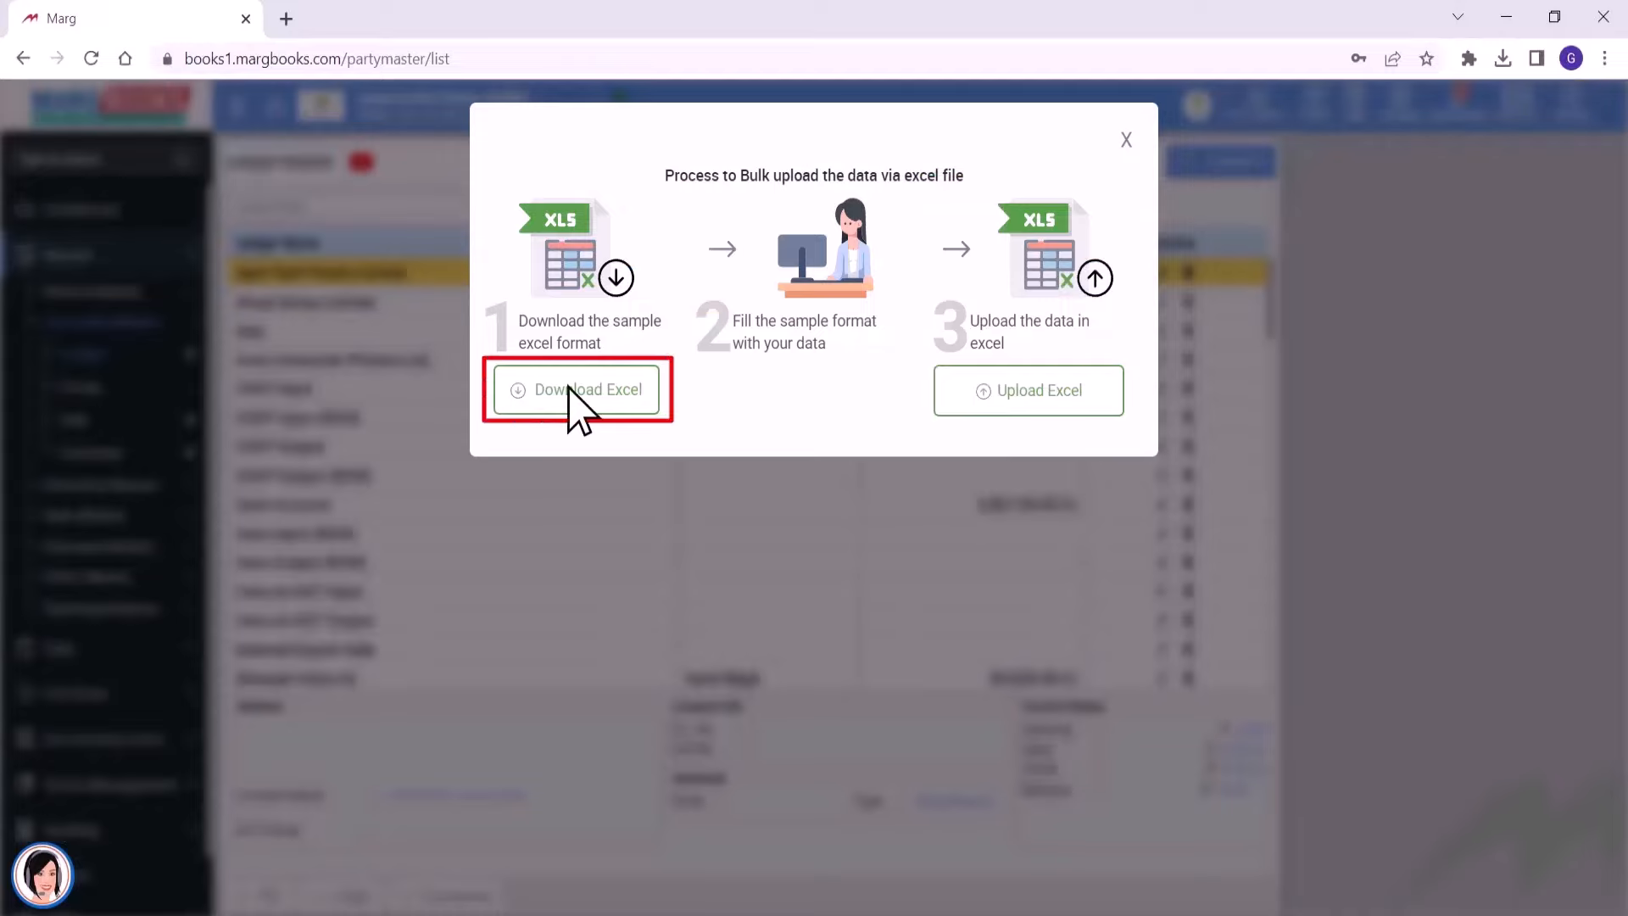
Download the sample Ledger Template.xlsx from bulk upload and open it in Excel.
left_click(573, 389)
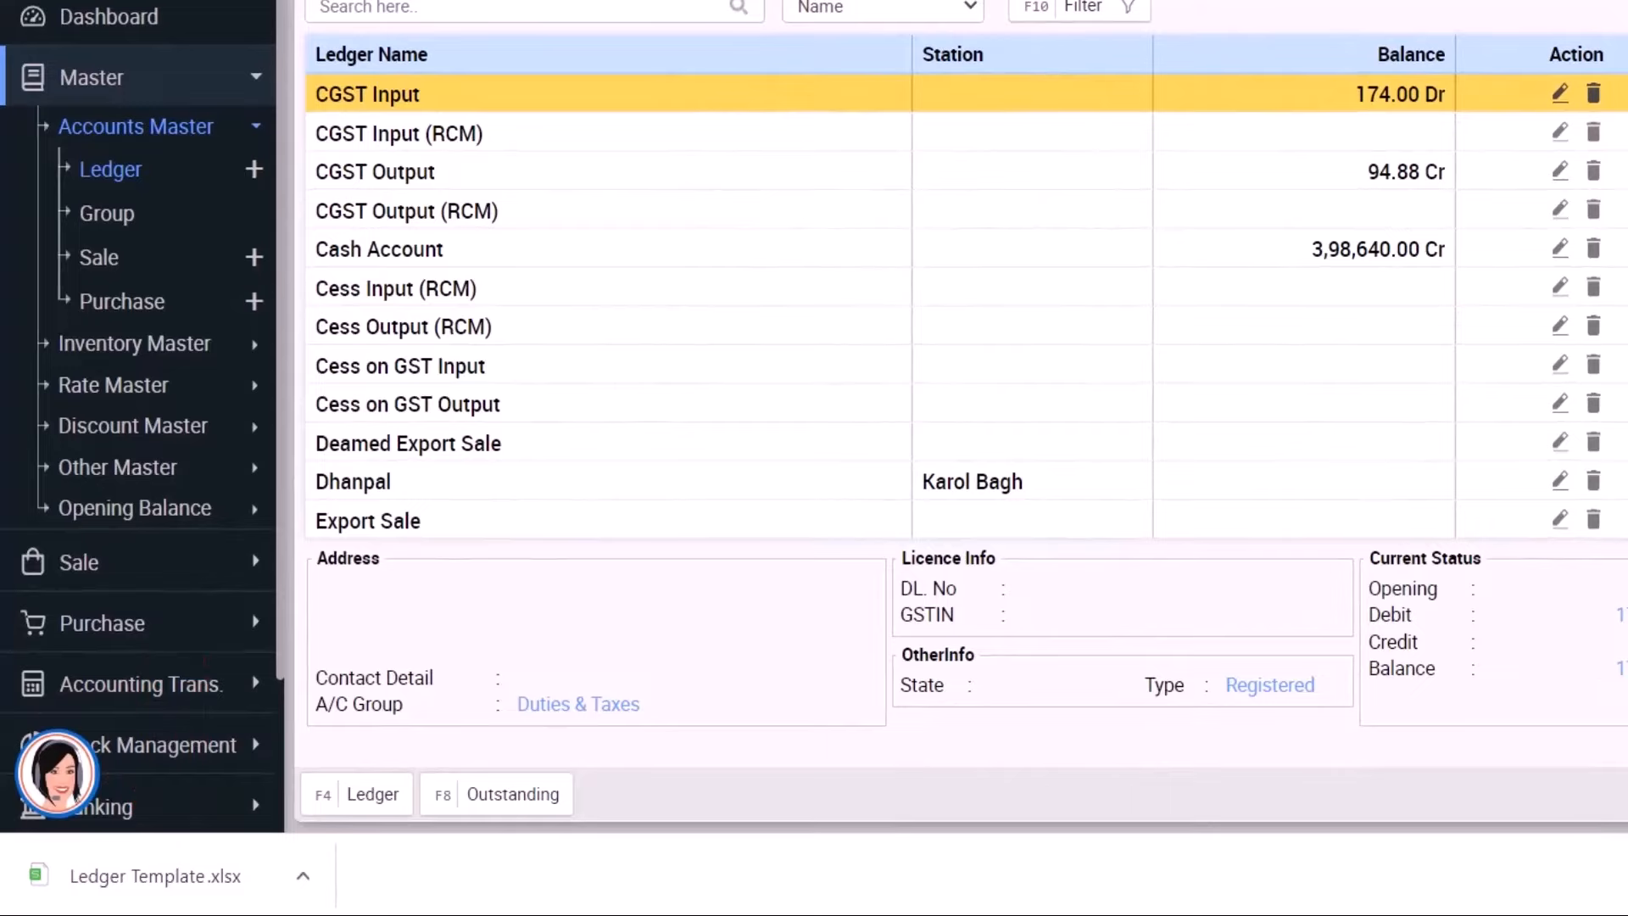
left_click(302, 875)
left_click(236, 723)
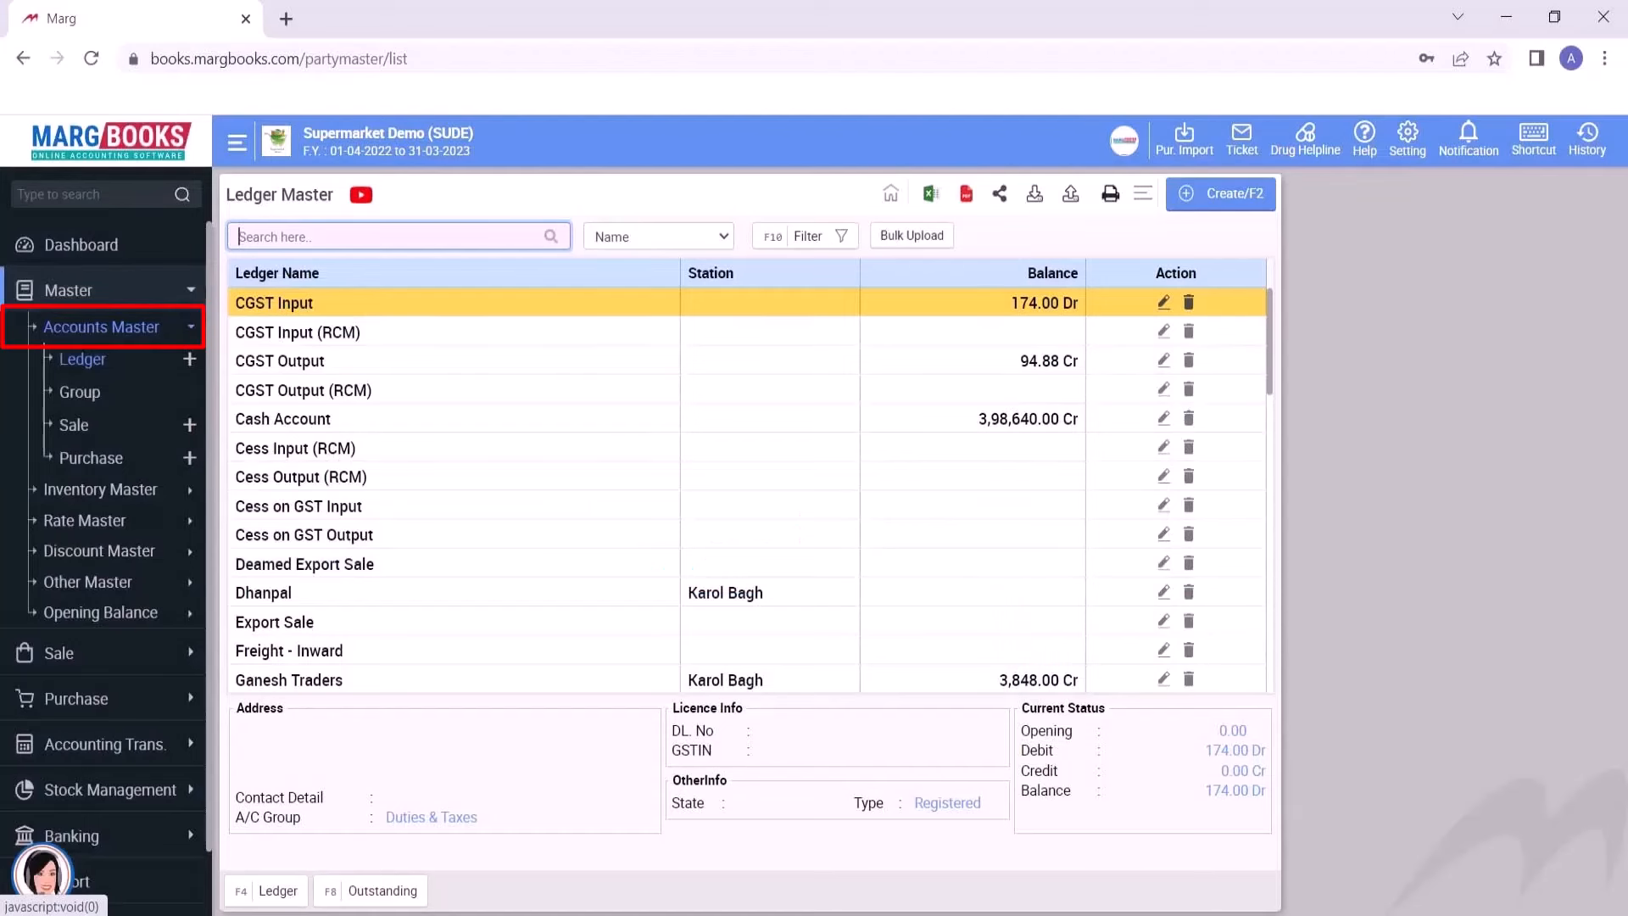
Bulk-upload the filled ledger Excel file, then edit the Radhika Agency ledger.
left_click(911, 236)
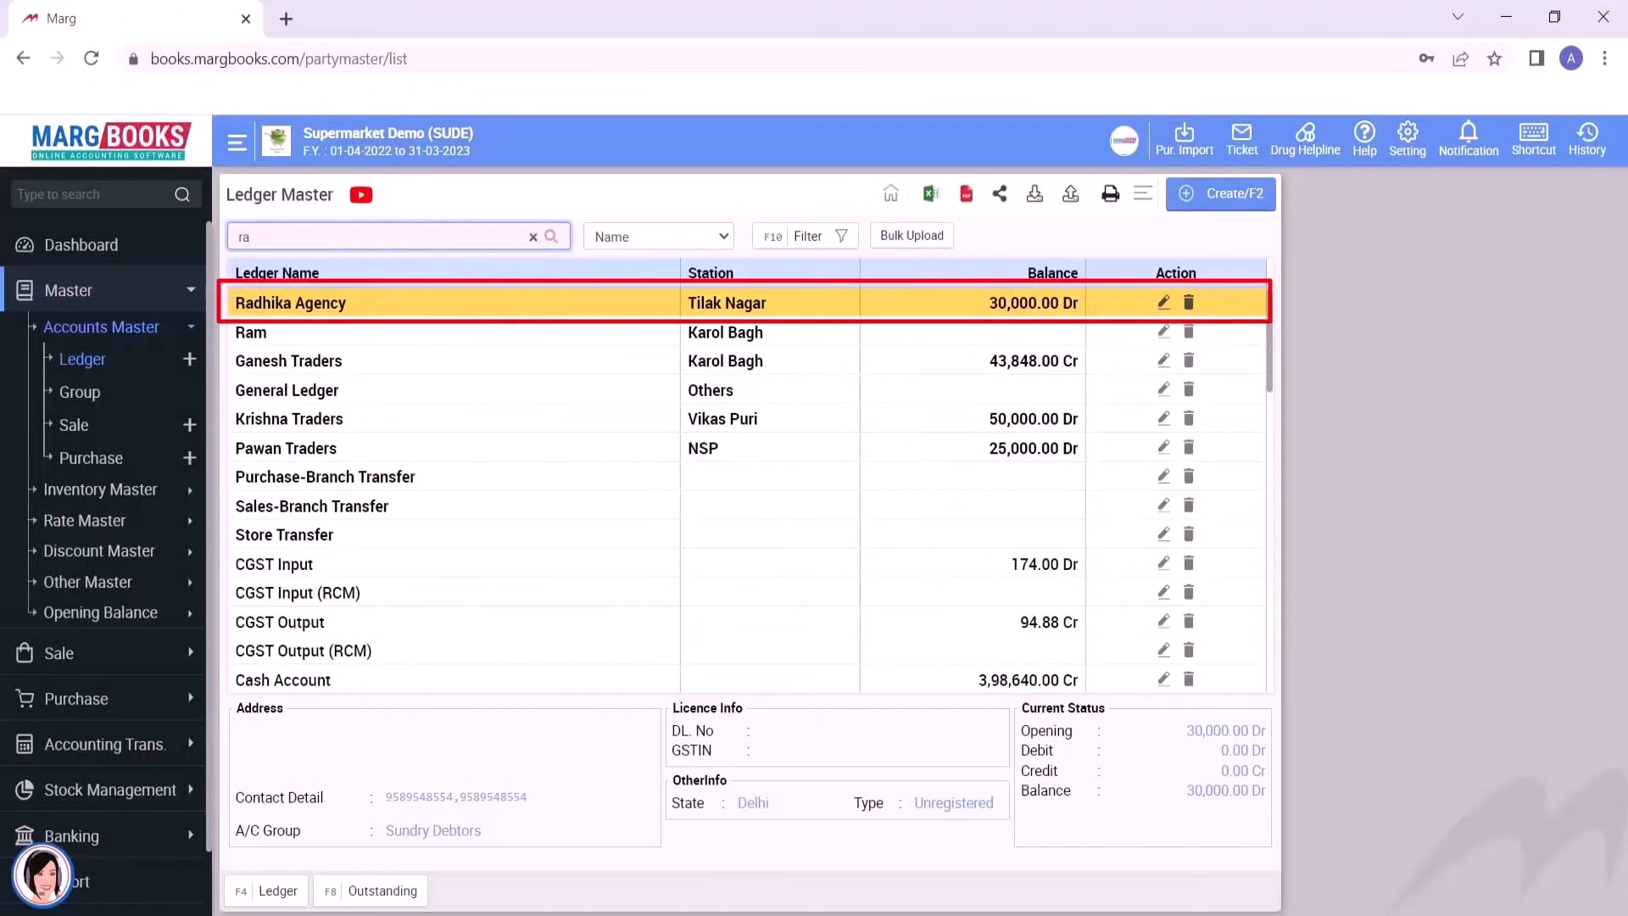
left_click(1163, 303)
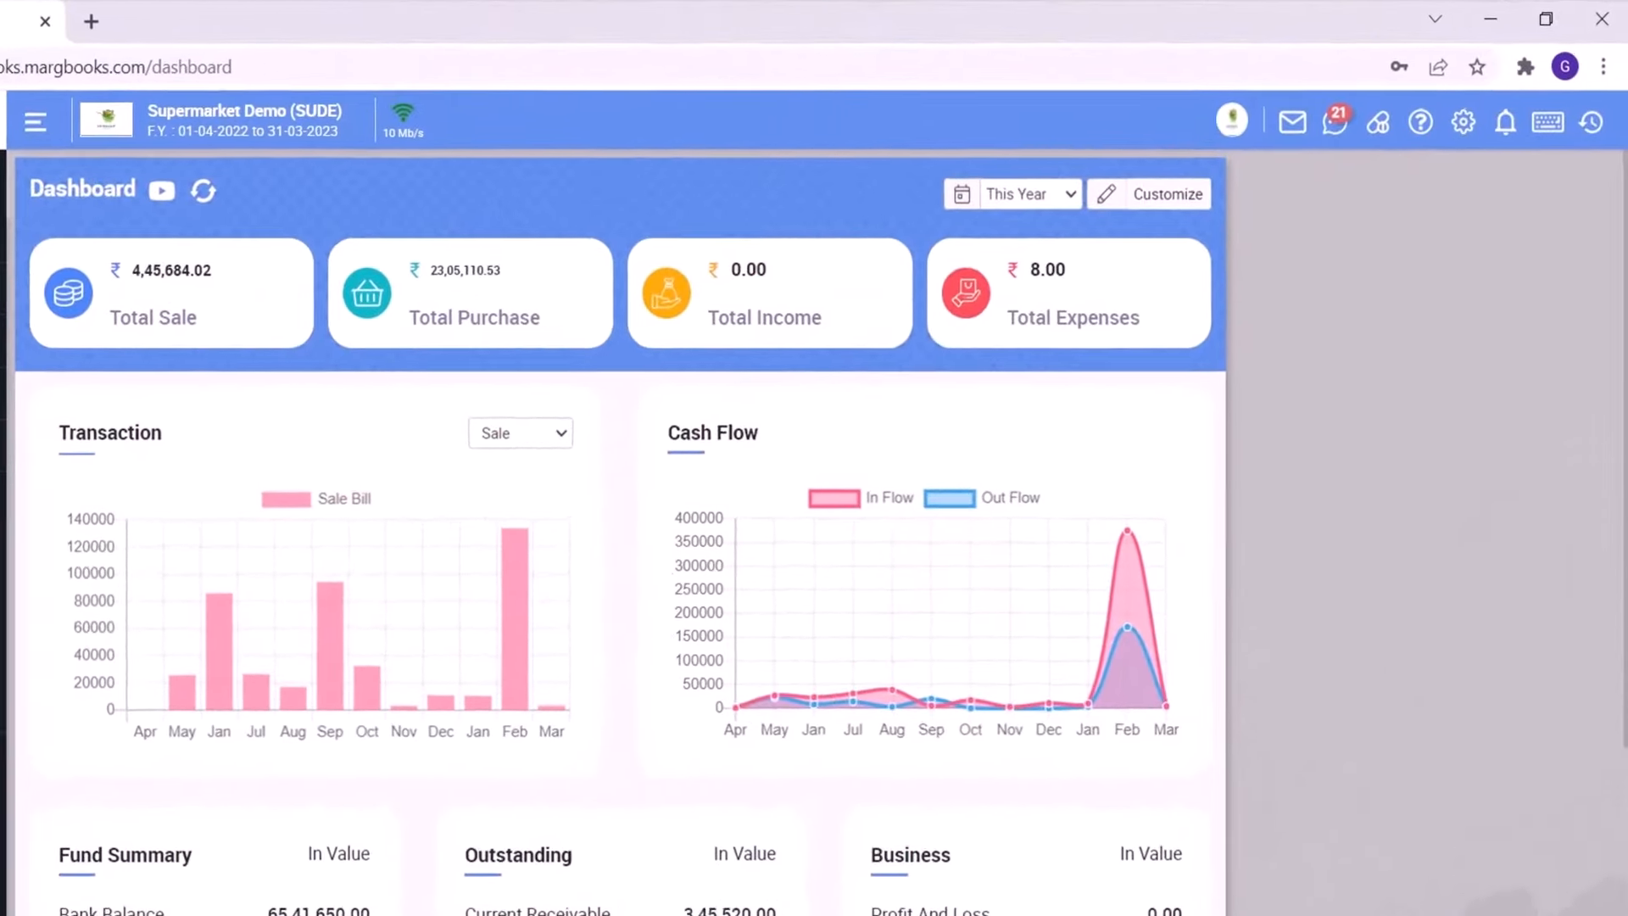
Go from the dashboard settings gear into the Control Room configuration.
left_click(1459, 124)
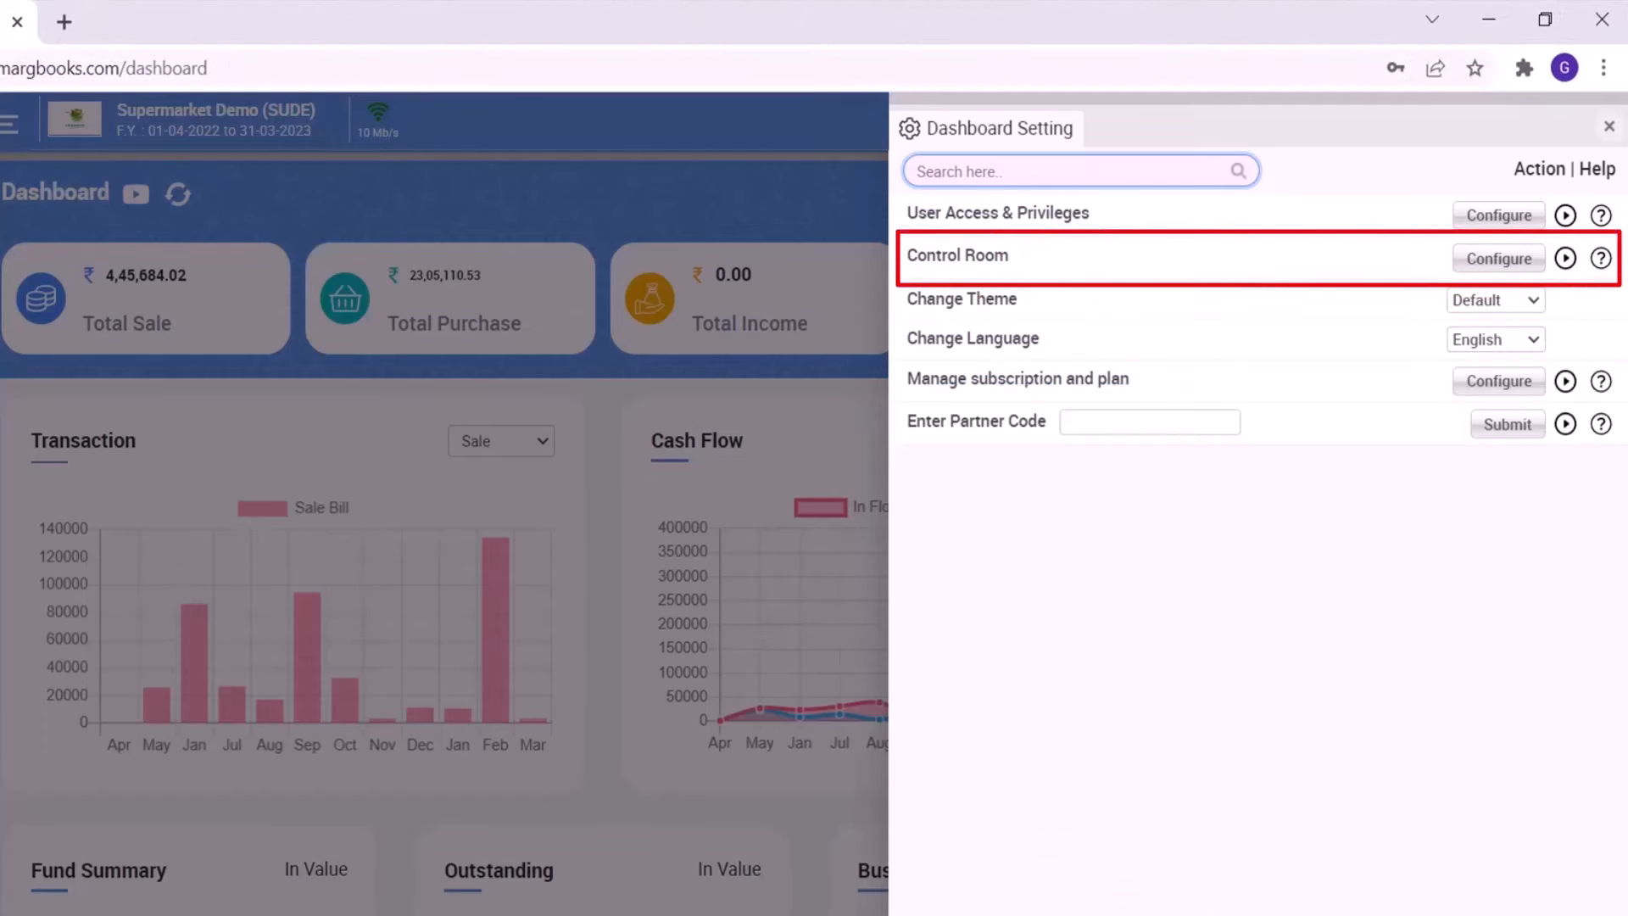
left_click(1486, 265)
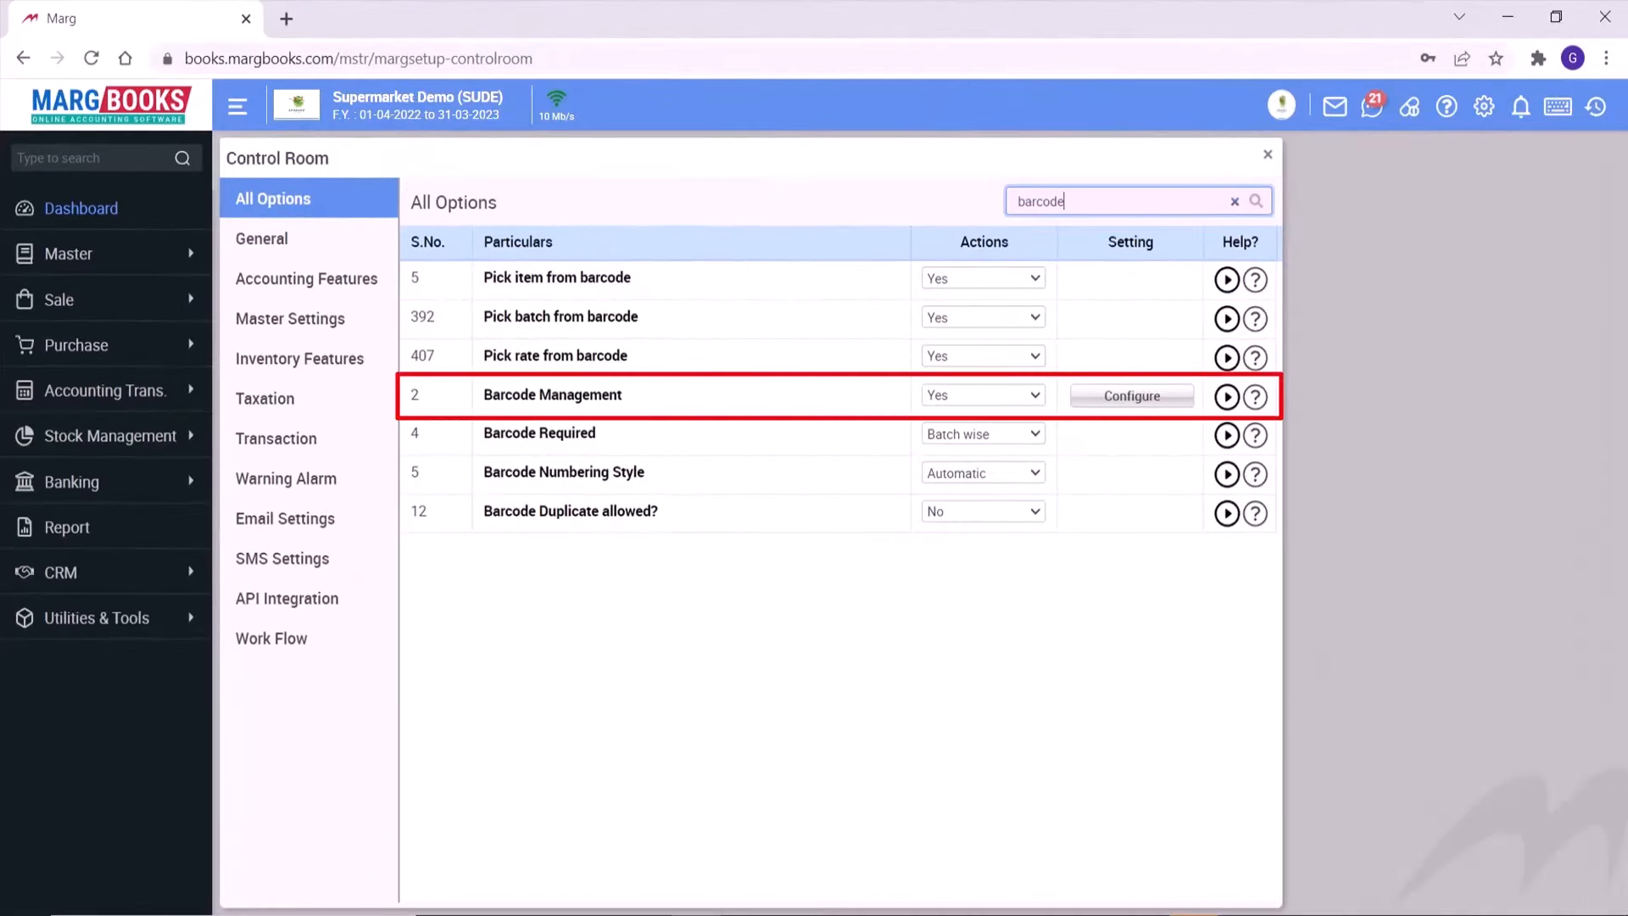
Configure the Barcode Management row in Control Room.
left_click(1166, 396)
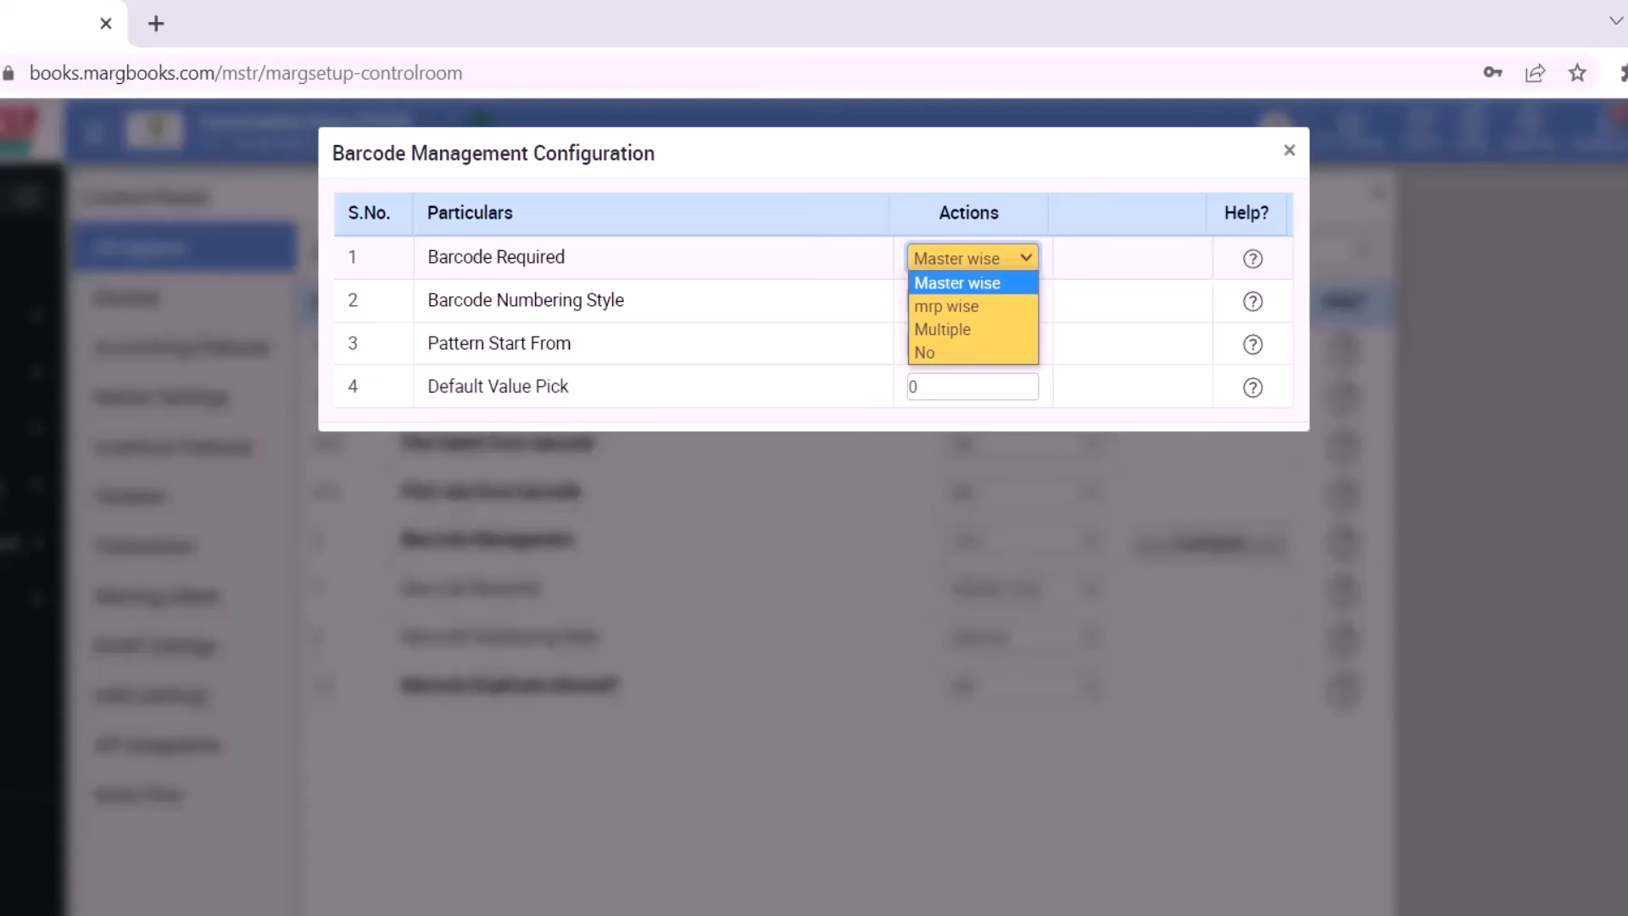
Review the Barcode Required options, keeping Master wise selected.
key("Down")
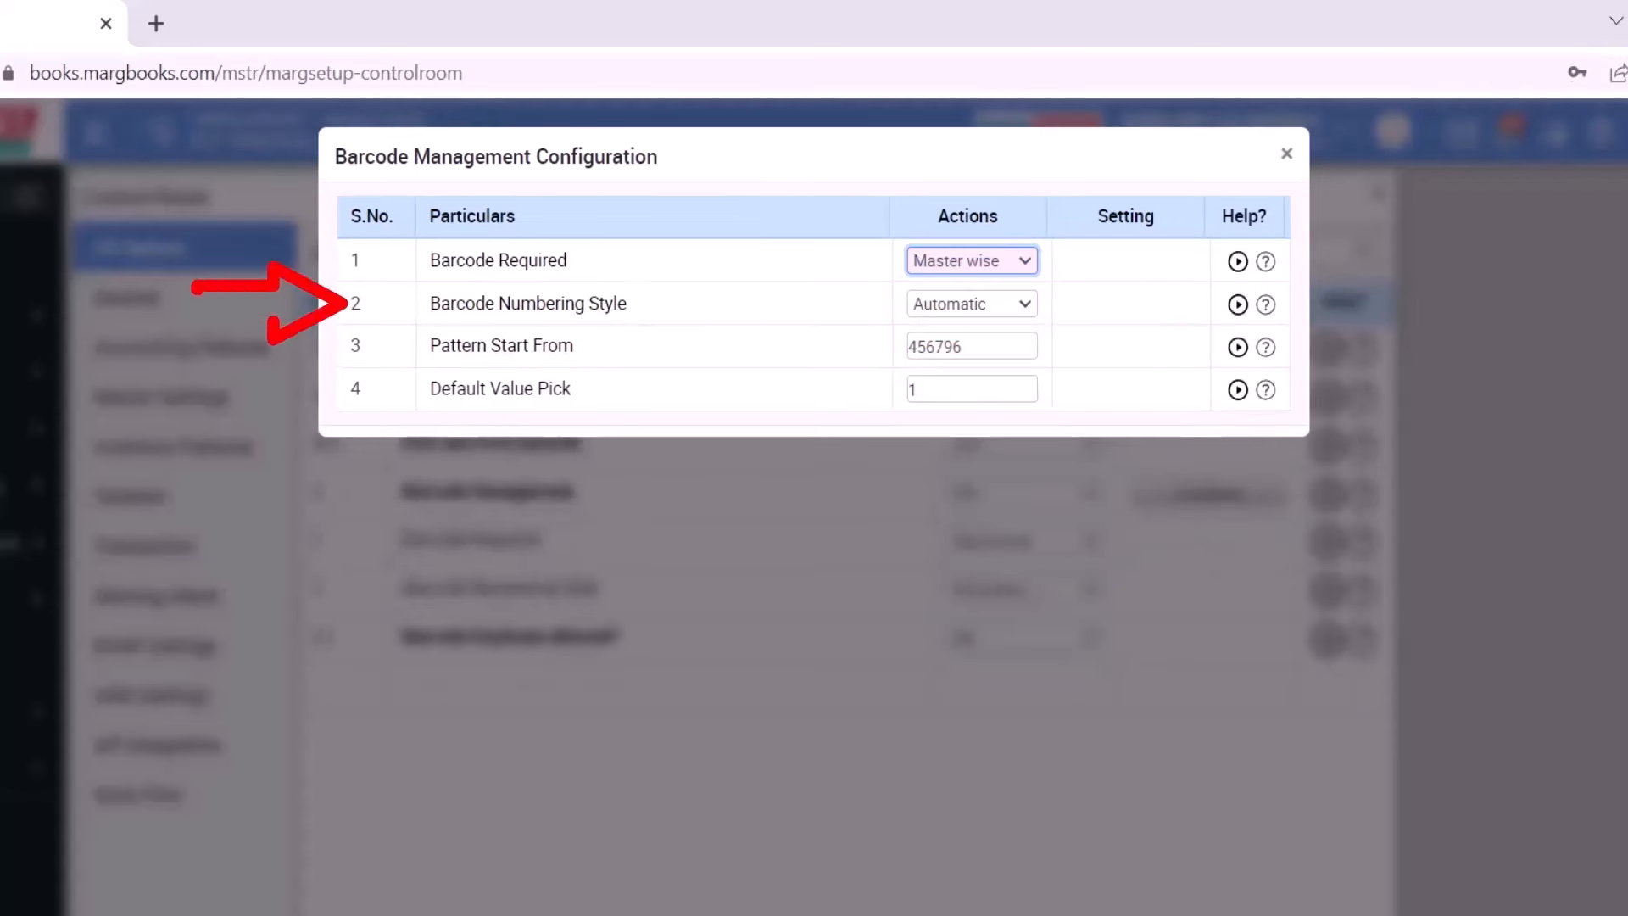
Check the Manual numbering style option, then close the barcode configuration window.
left_click(972, 303)
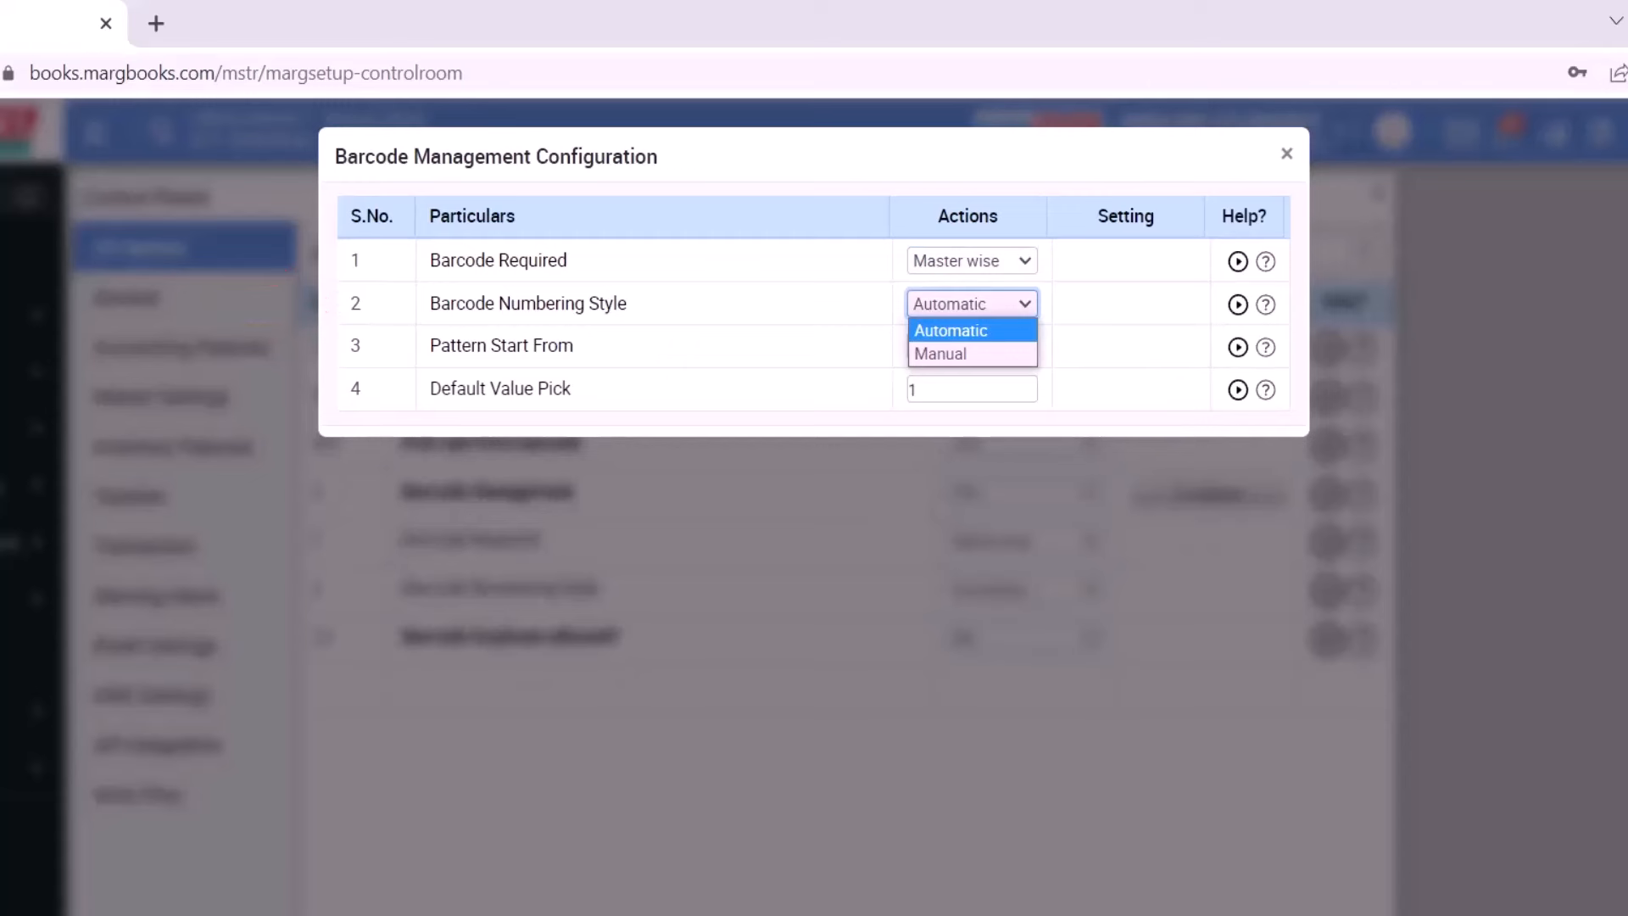
key("Down")
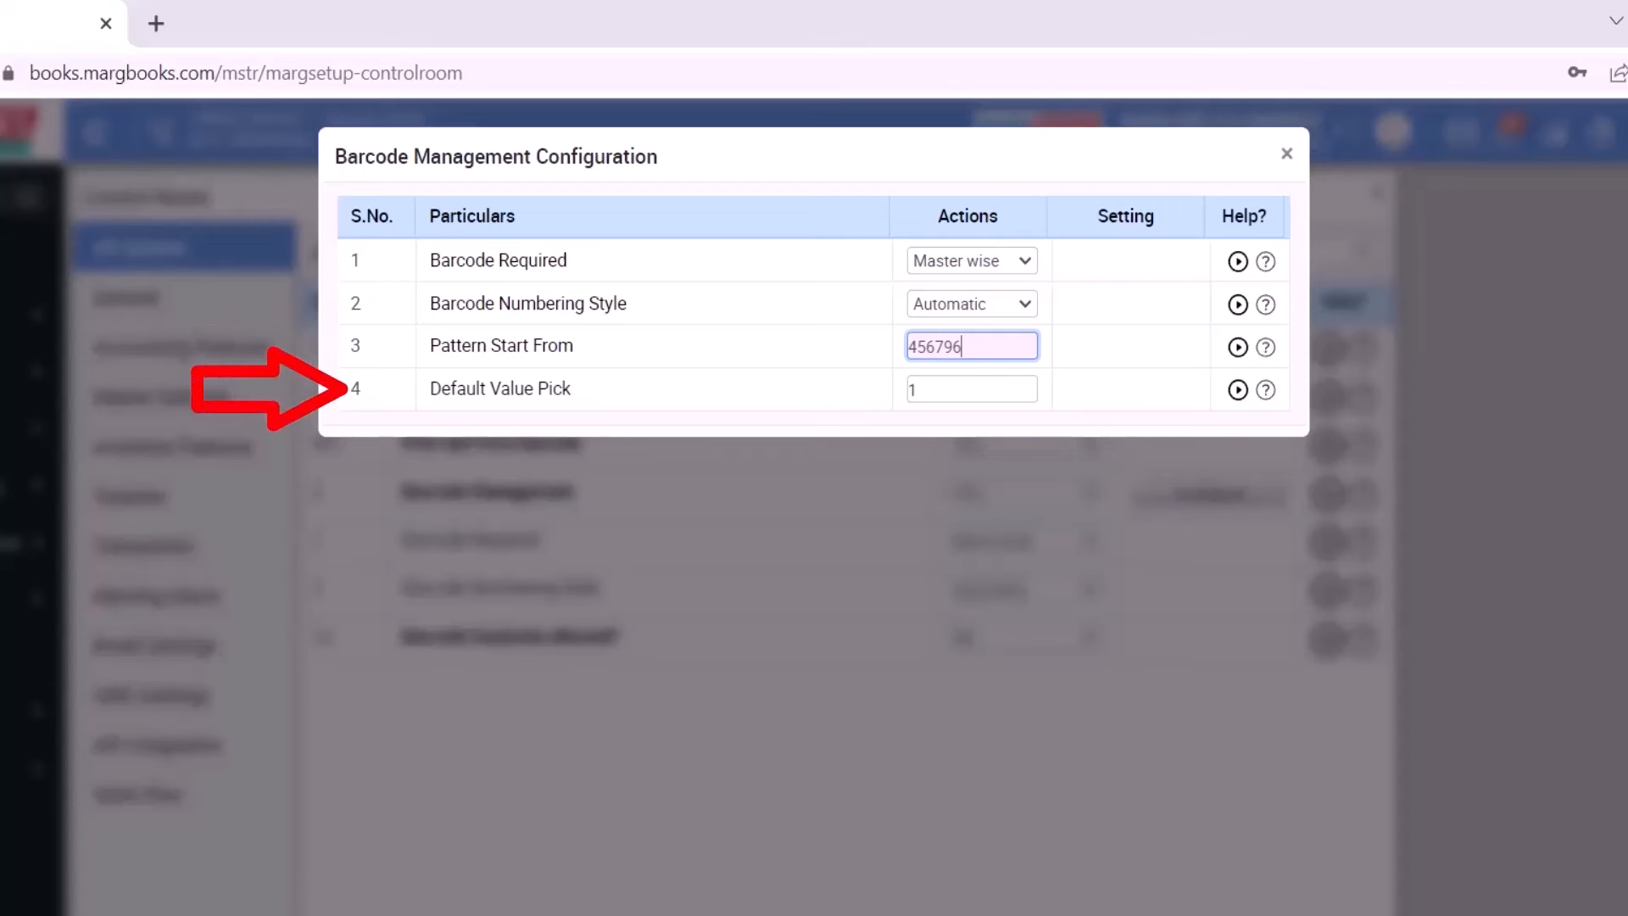
left_click(972, 389)
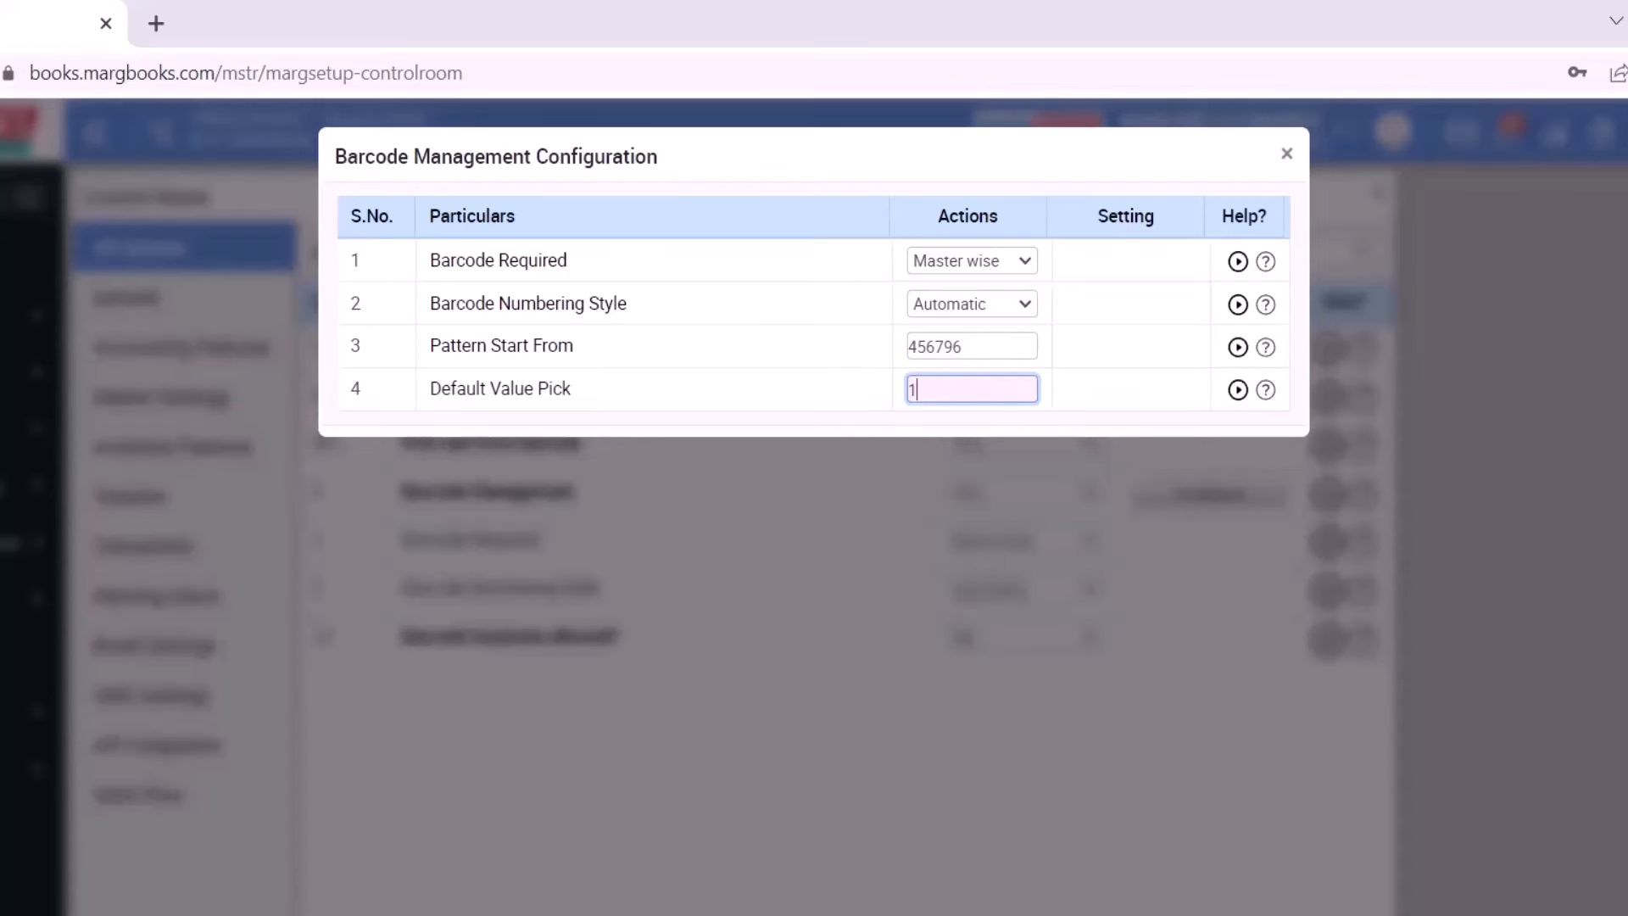
key("Escape")
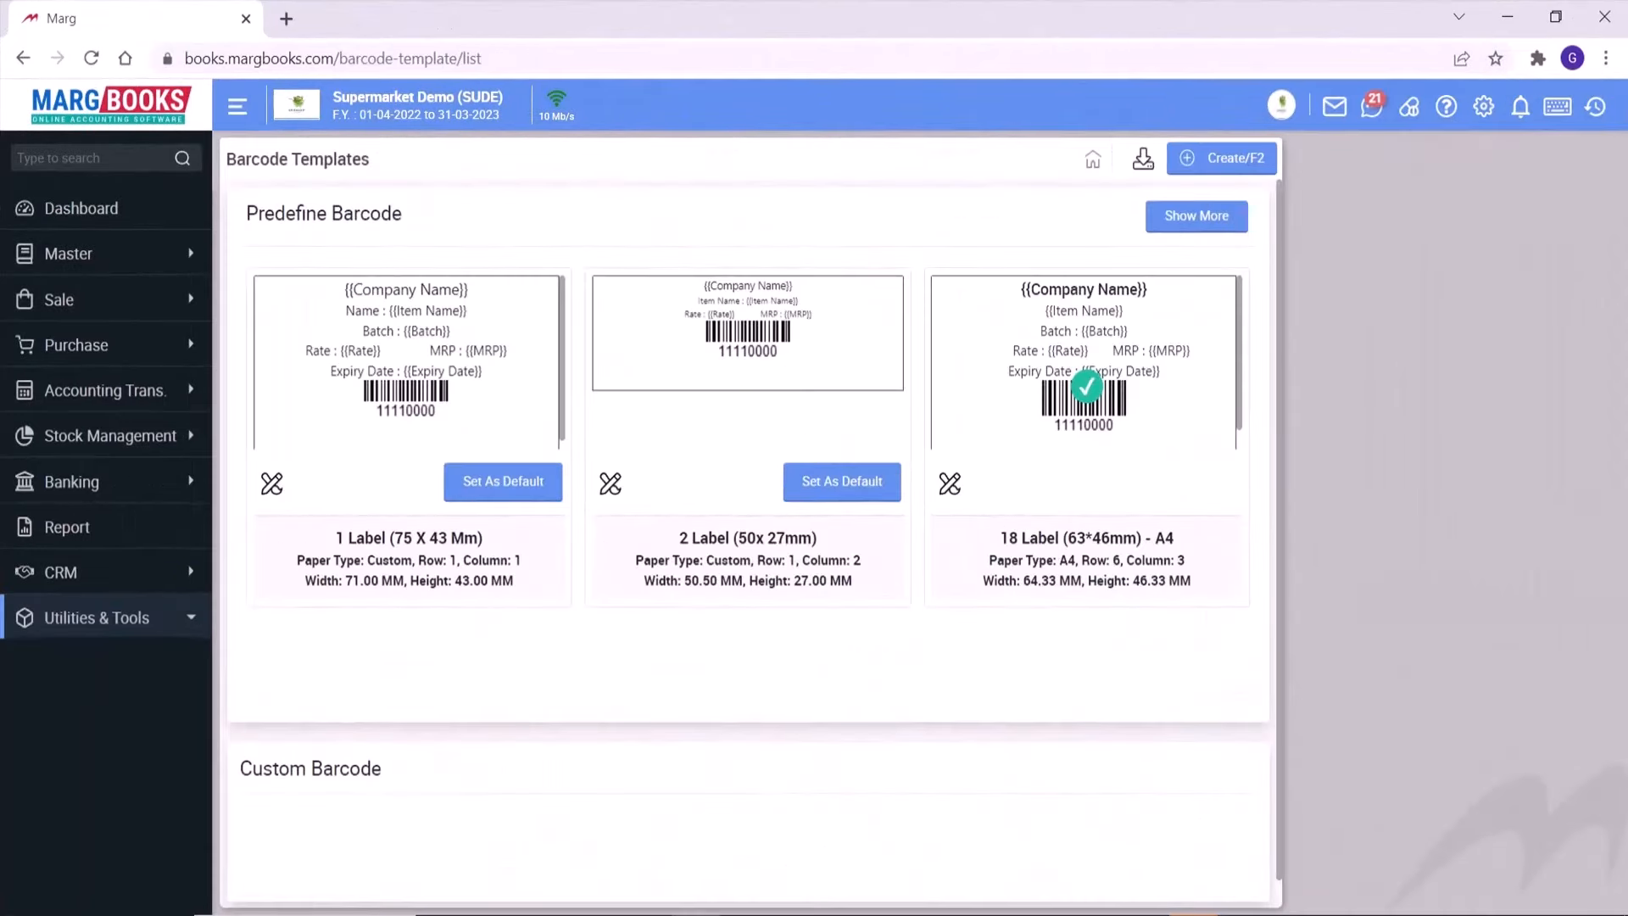
Set the 2 Label (50x27mm) template as default barcode layout and preview it.
left_click(1194, 222)
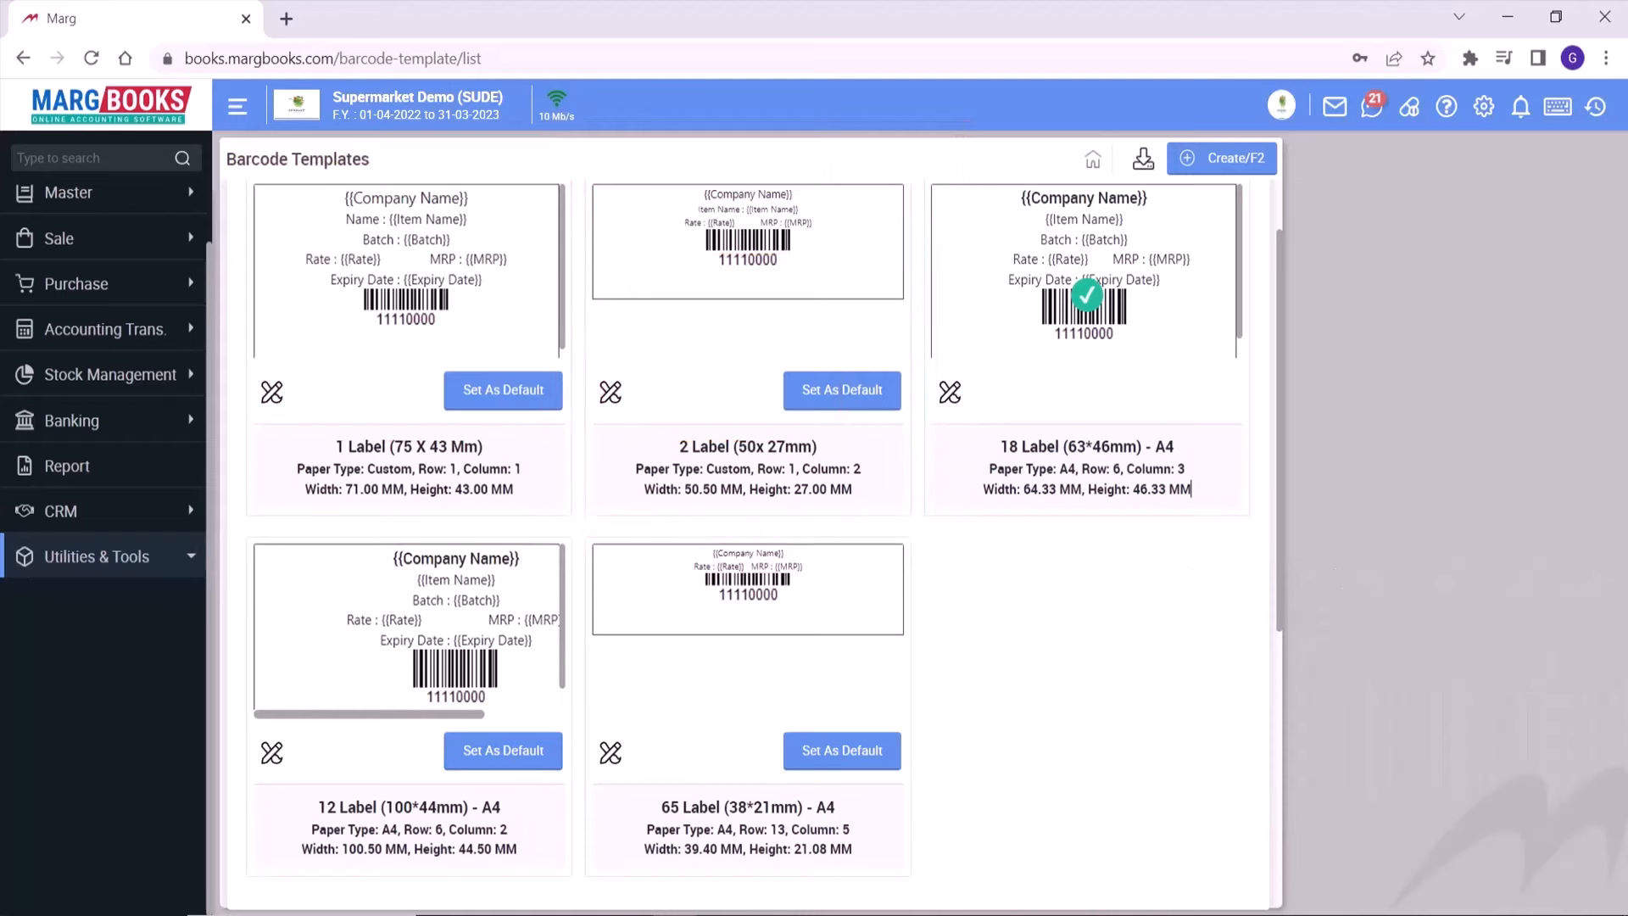
left_click(842, 389)
mouse_move(883, 297)
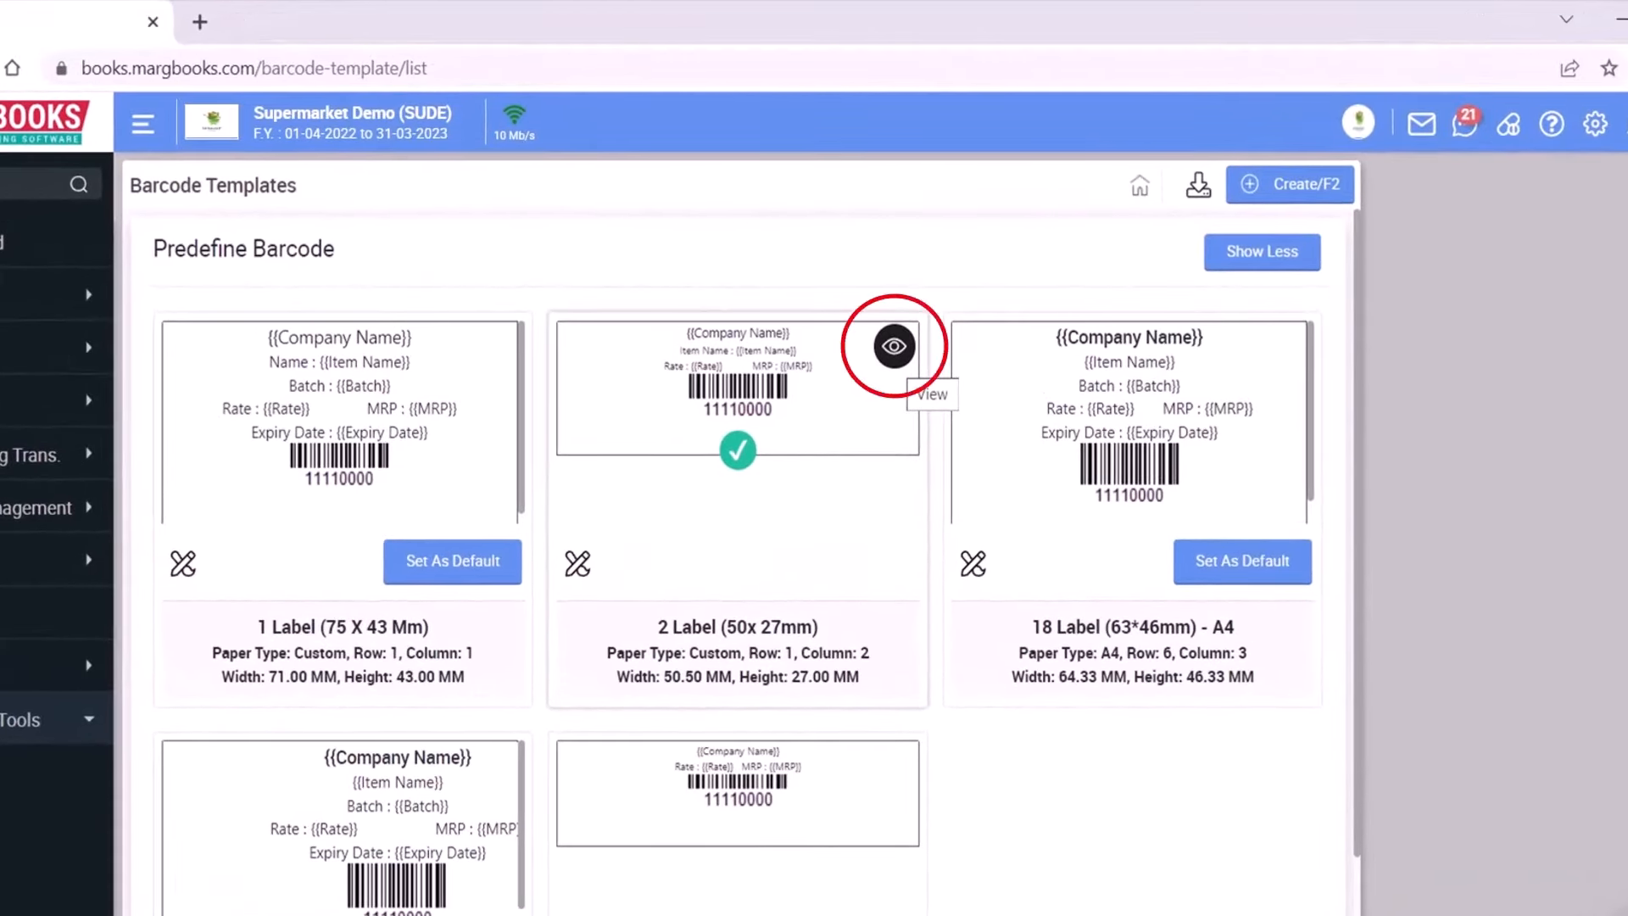
left_click(893, 346)
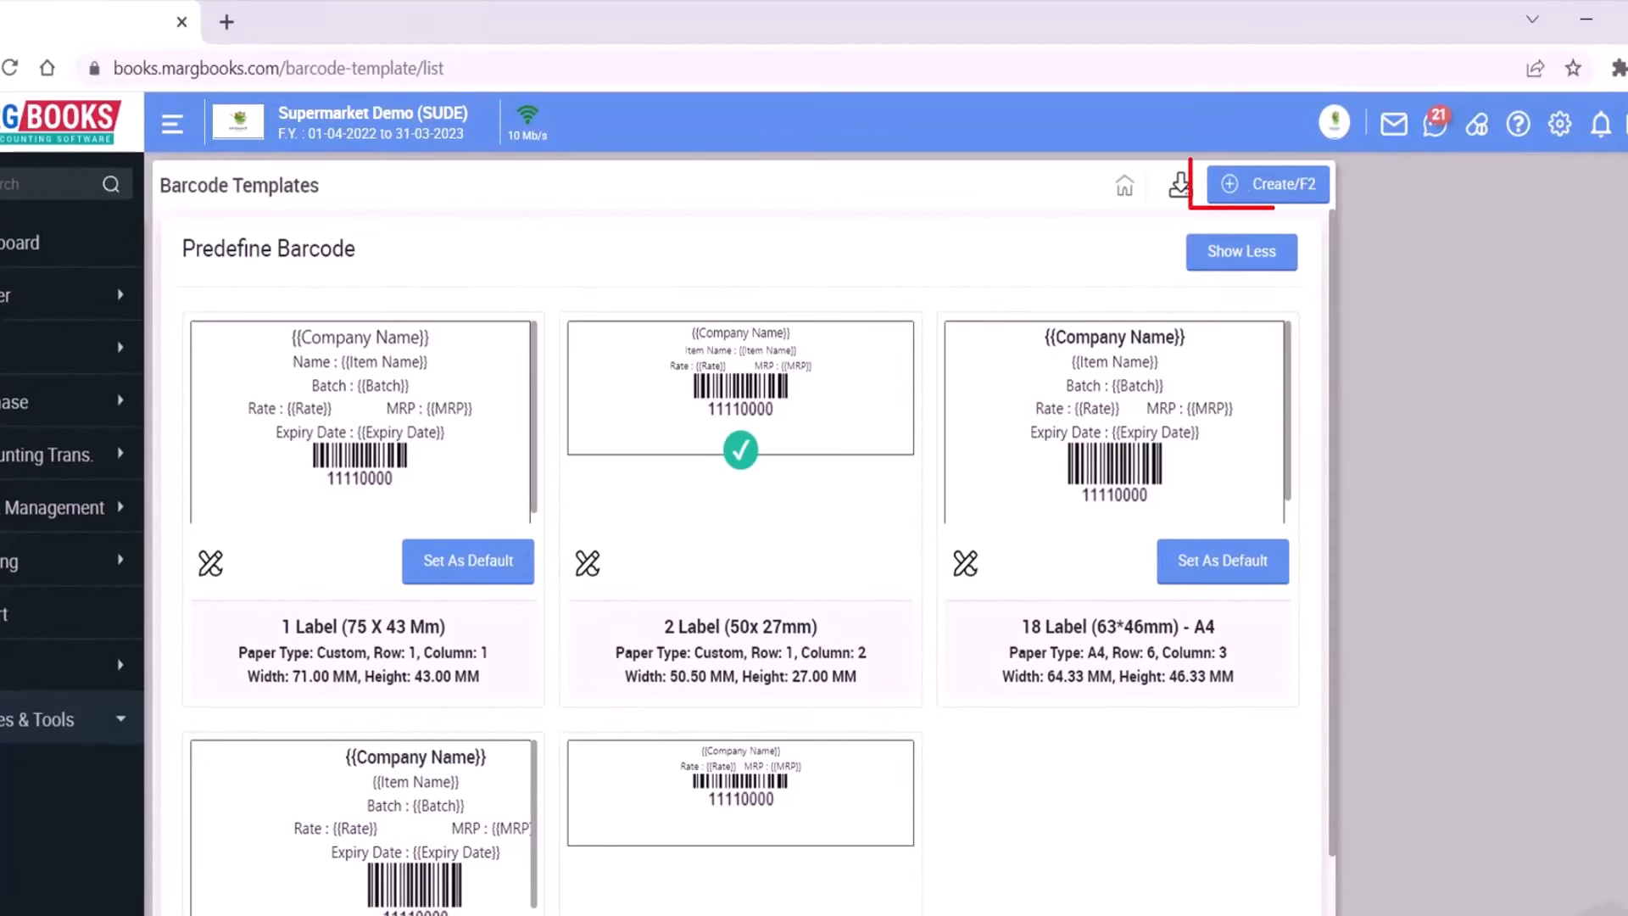
Start a new barcode design and try A3, A4, A5 paper, settling on A4.
left_click(1263, 191)
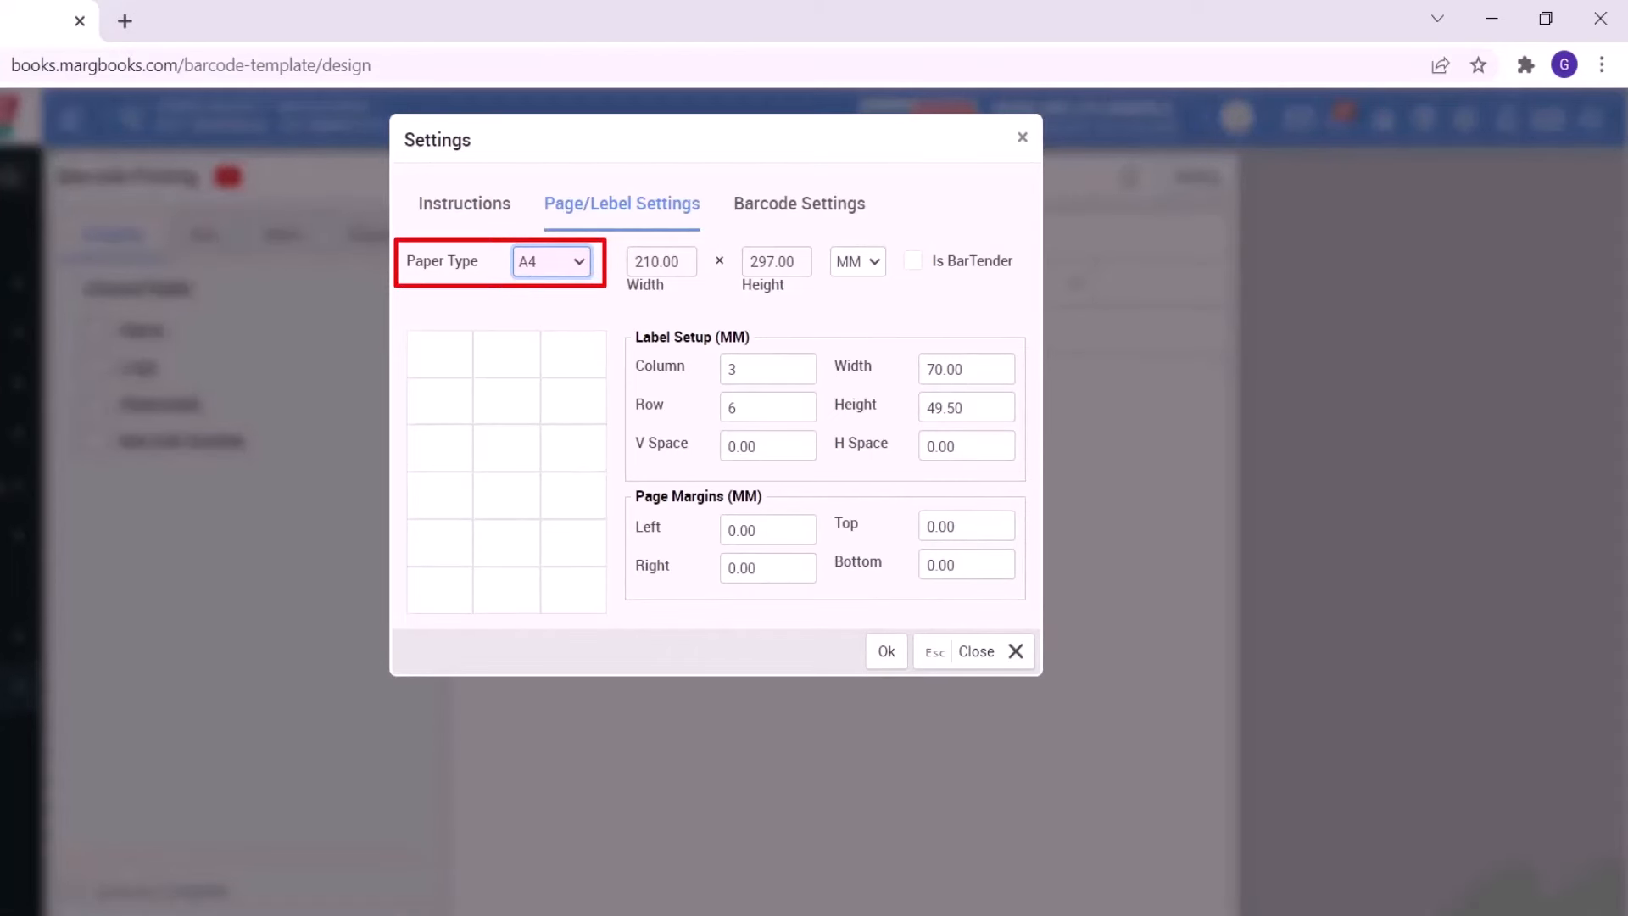
left_click(579, 261)
left_click(572, 288)
left_click(579, 273)
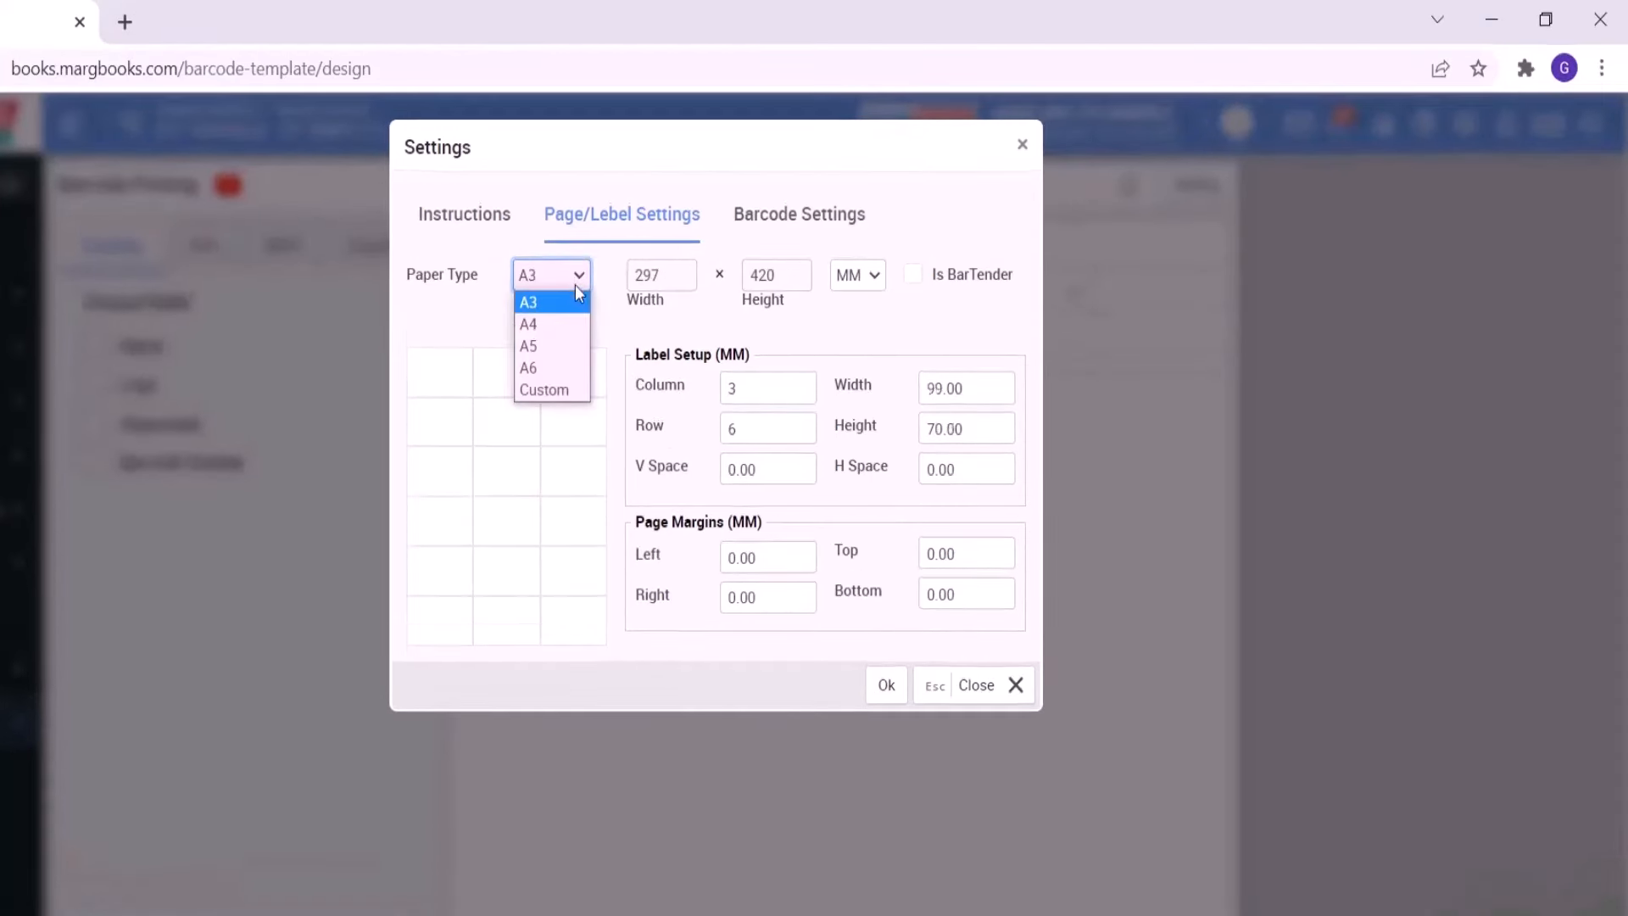
left_click(563, 324)
left_click(564, 280)
left_click(566, 345)
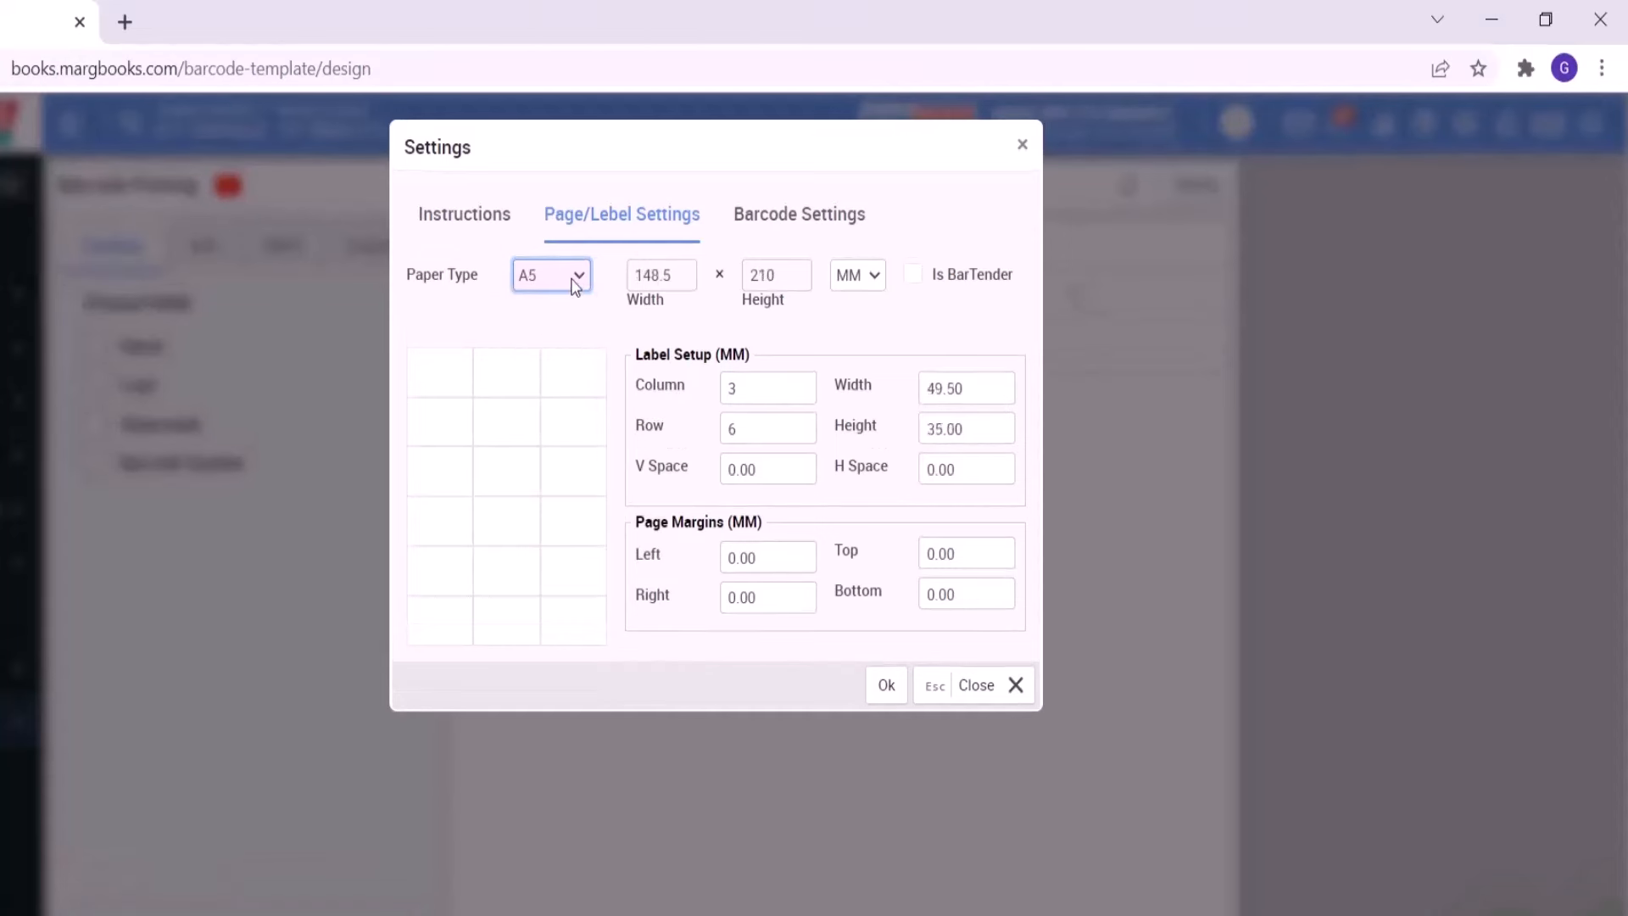
left_click(574, 286)
left_click(563, 324)
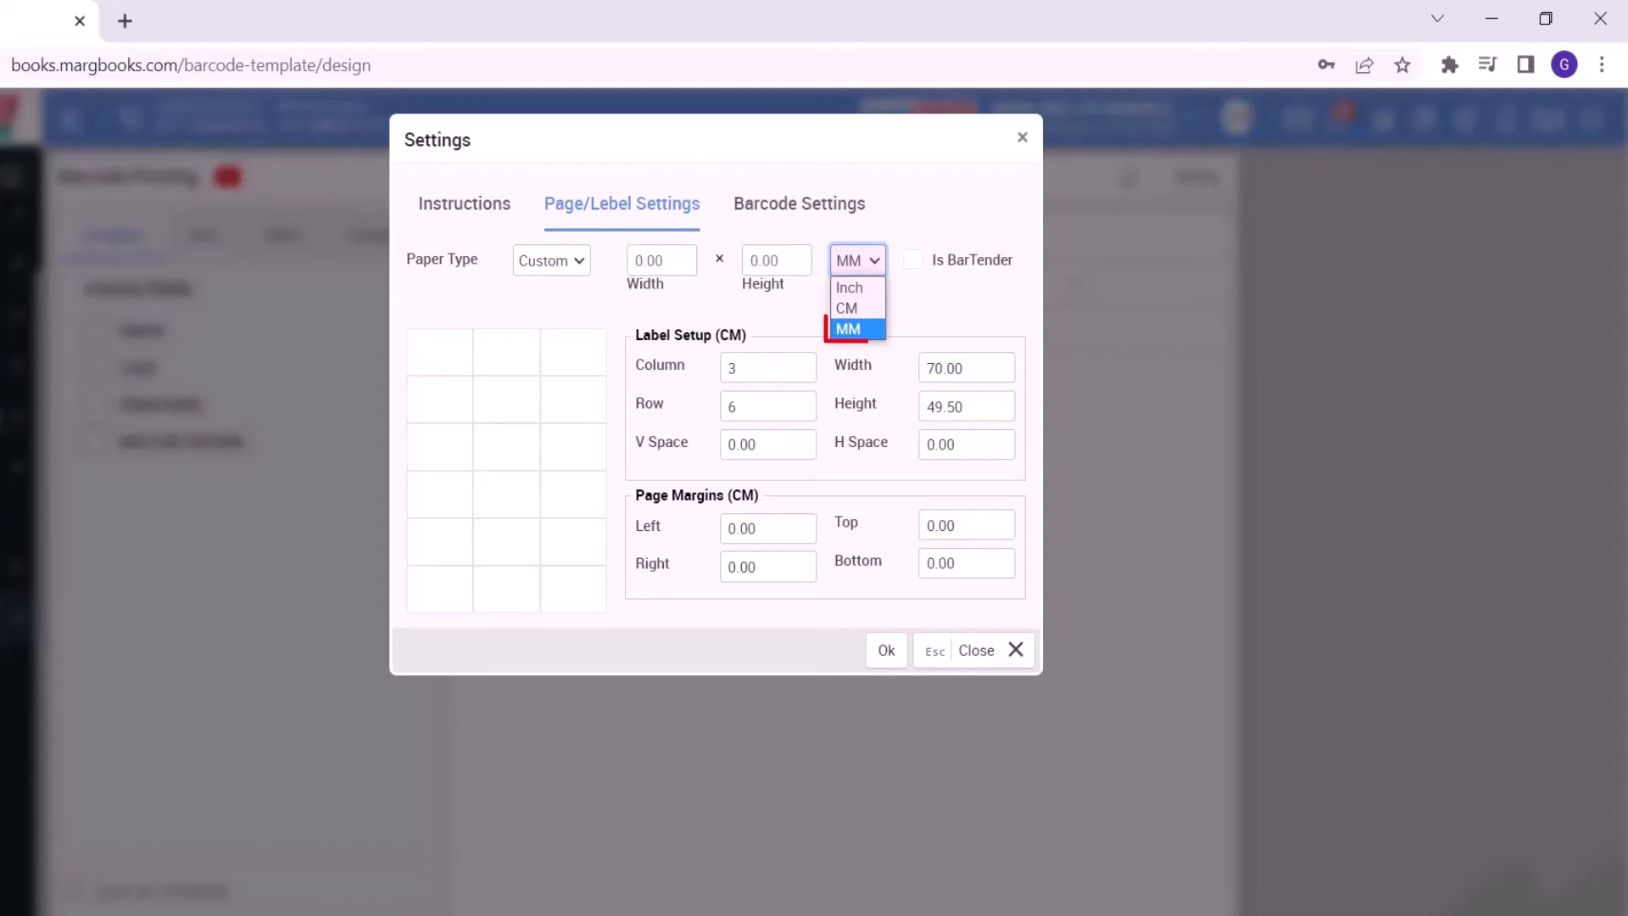
Choose MM as the measurement unit for the Custom paper page.
left_click(846, 328)
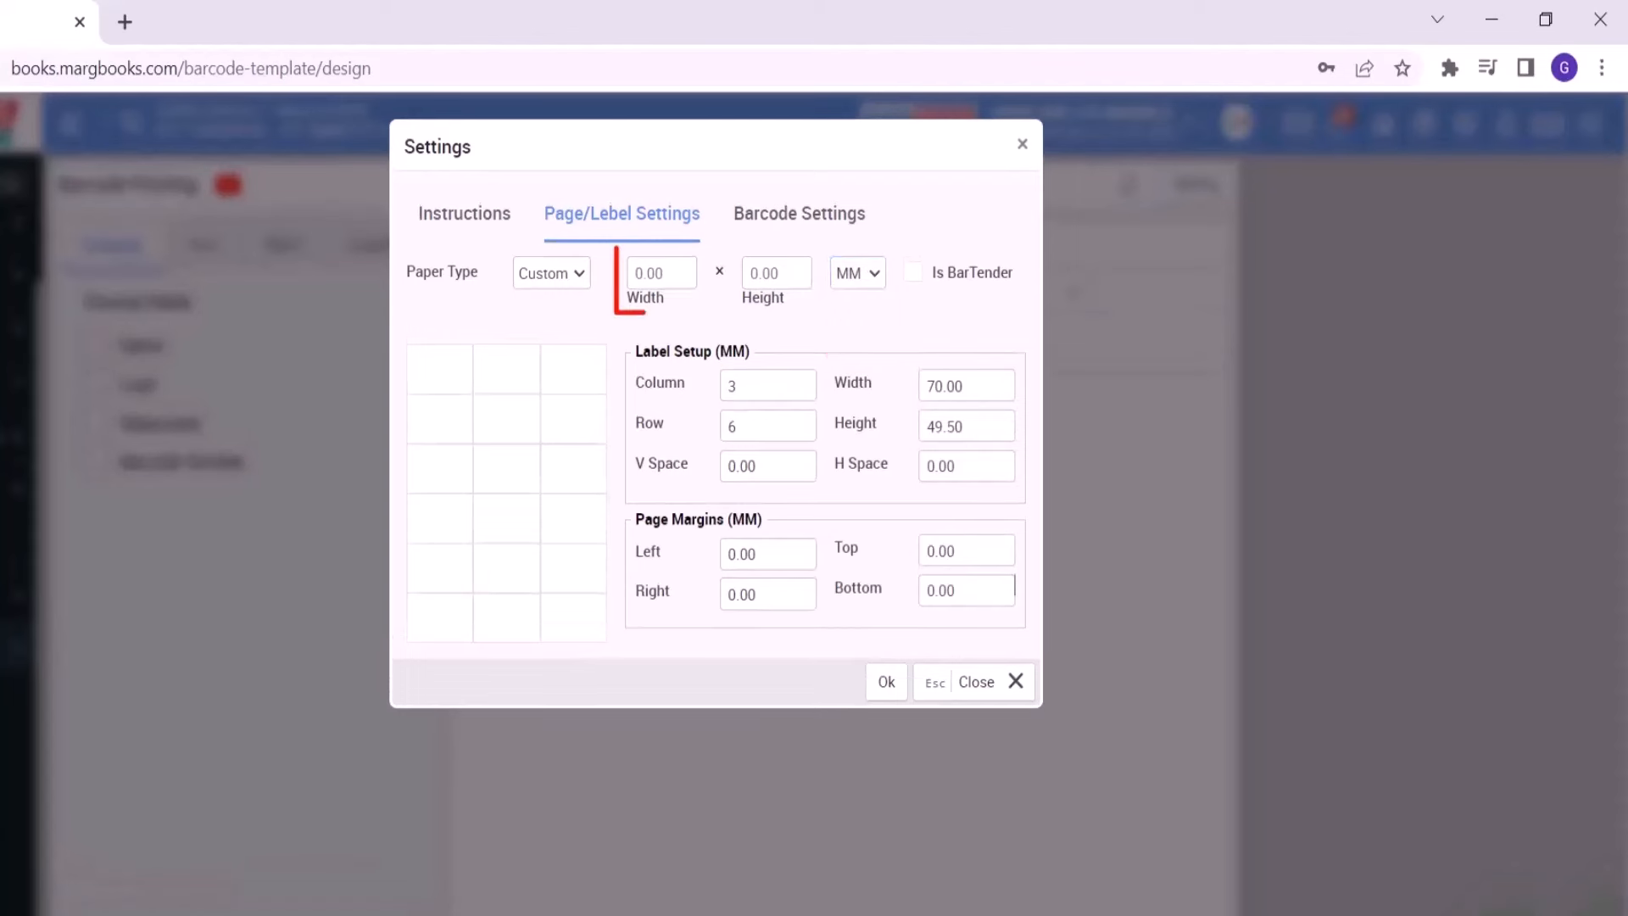
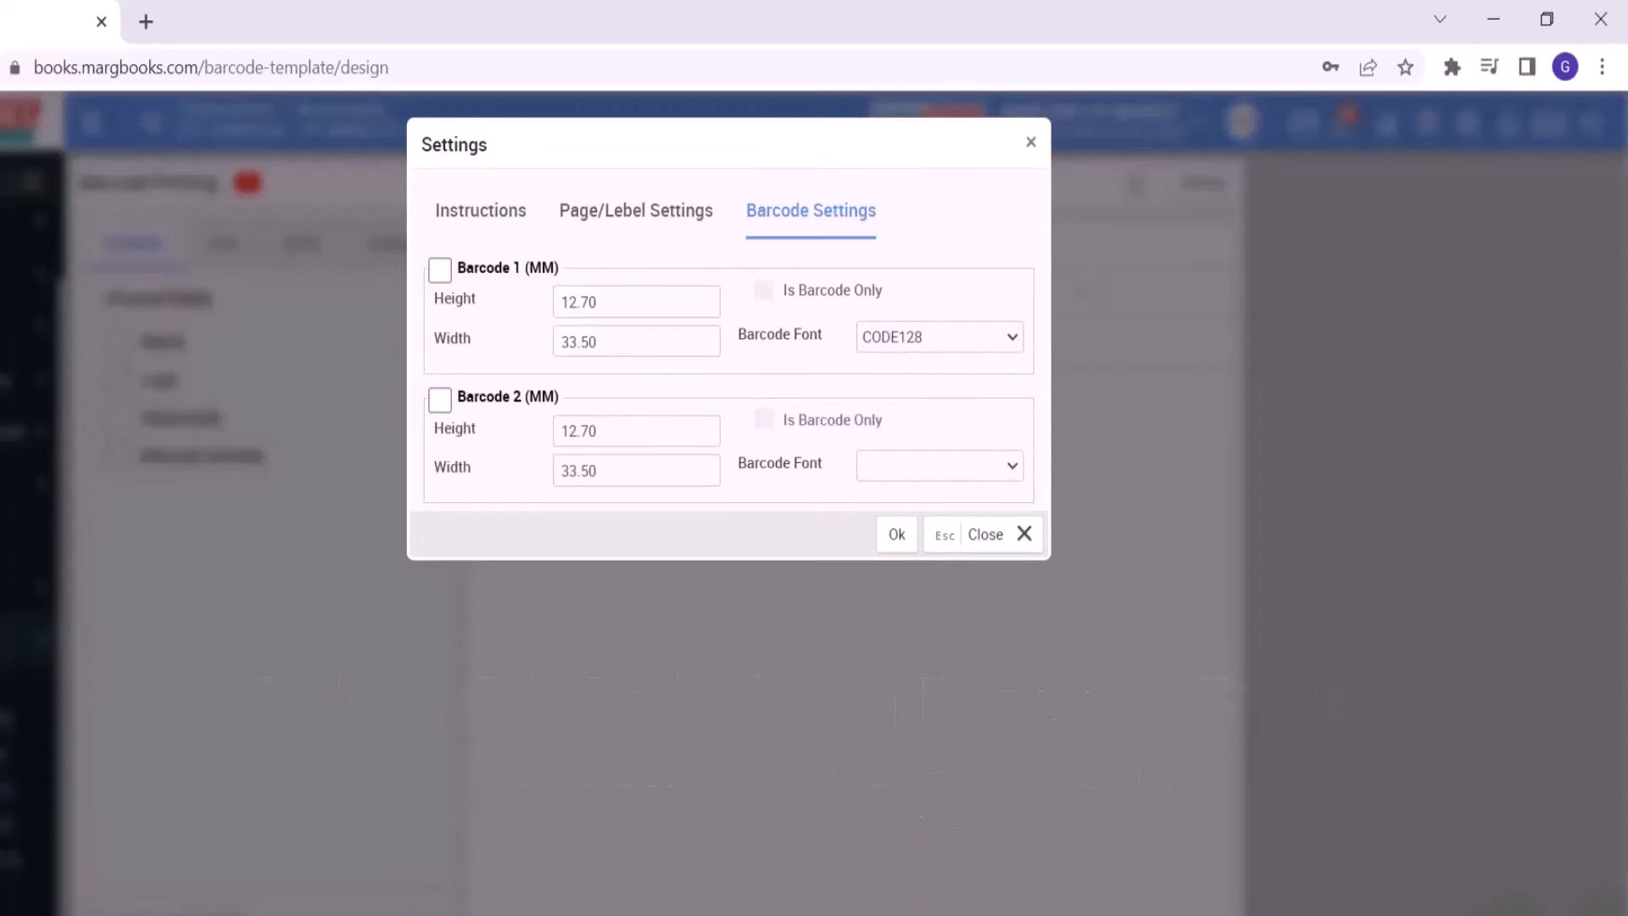
Confirm the custom barcode settings and check that Barcode Template appears under Custom Barcode.
left_click(898, 536)
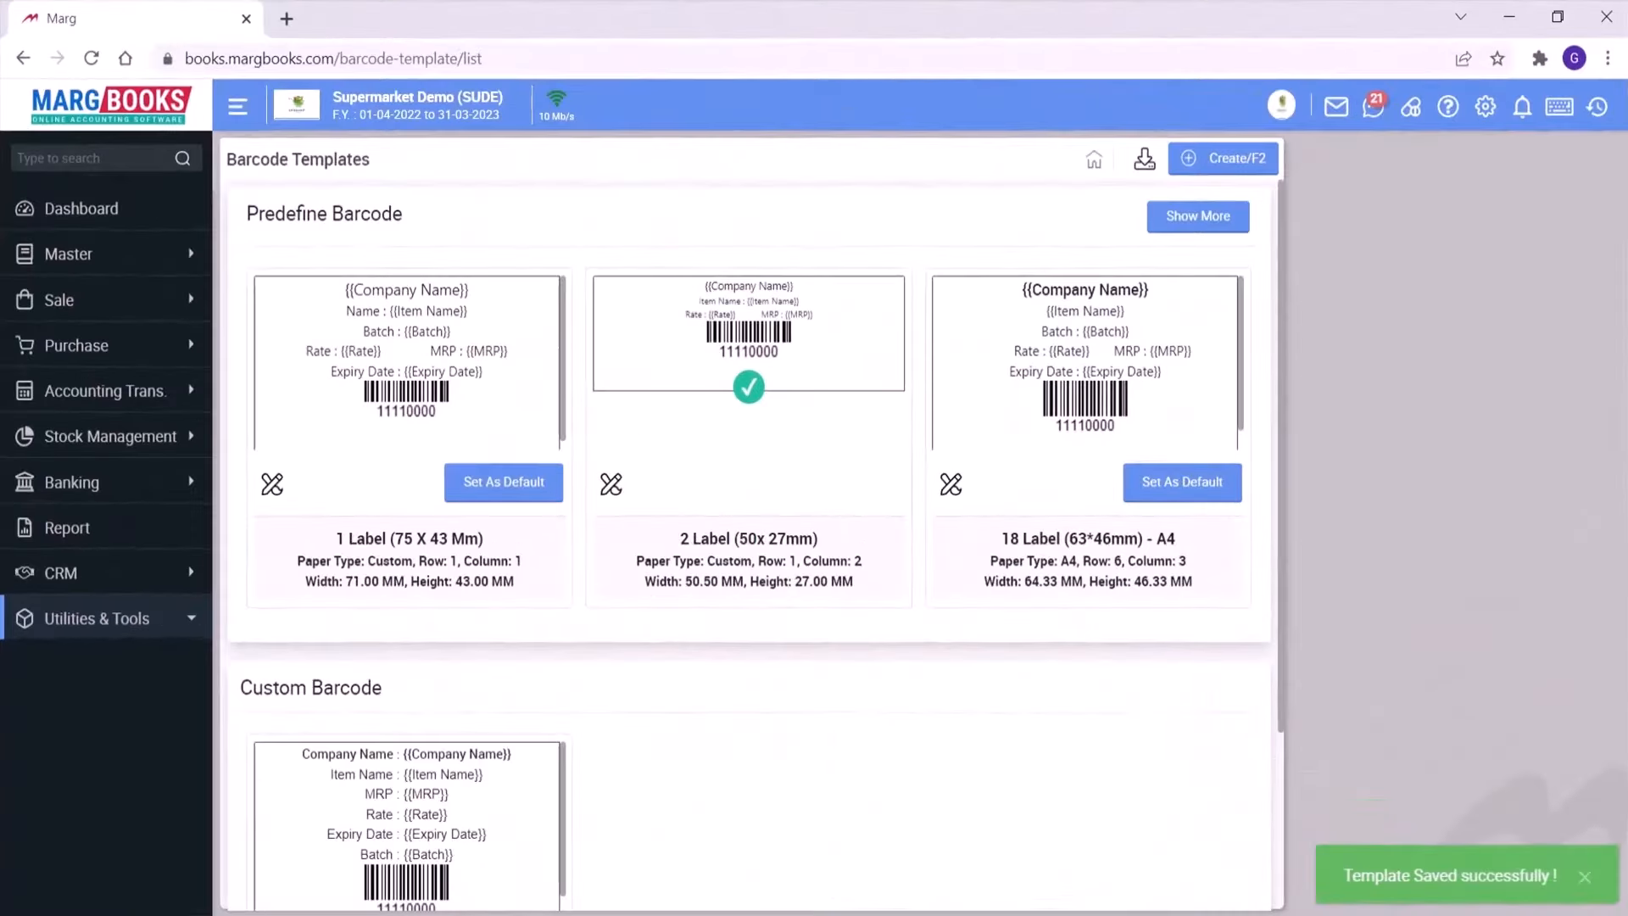
scroll(750, 526, "down", 3)
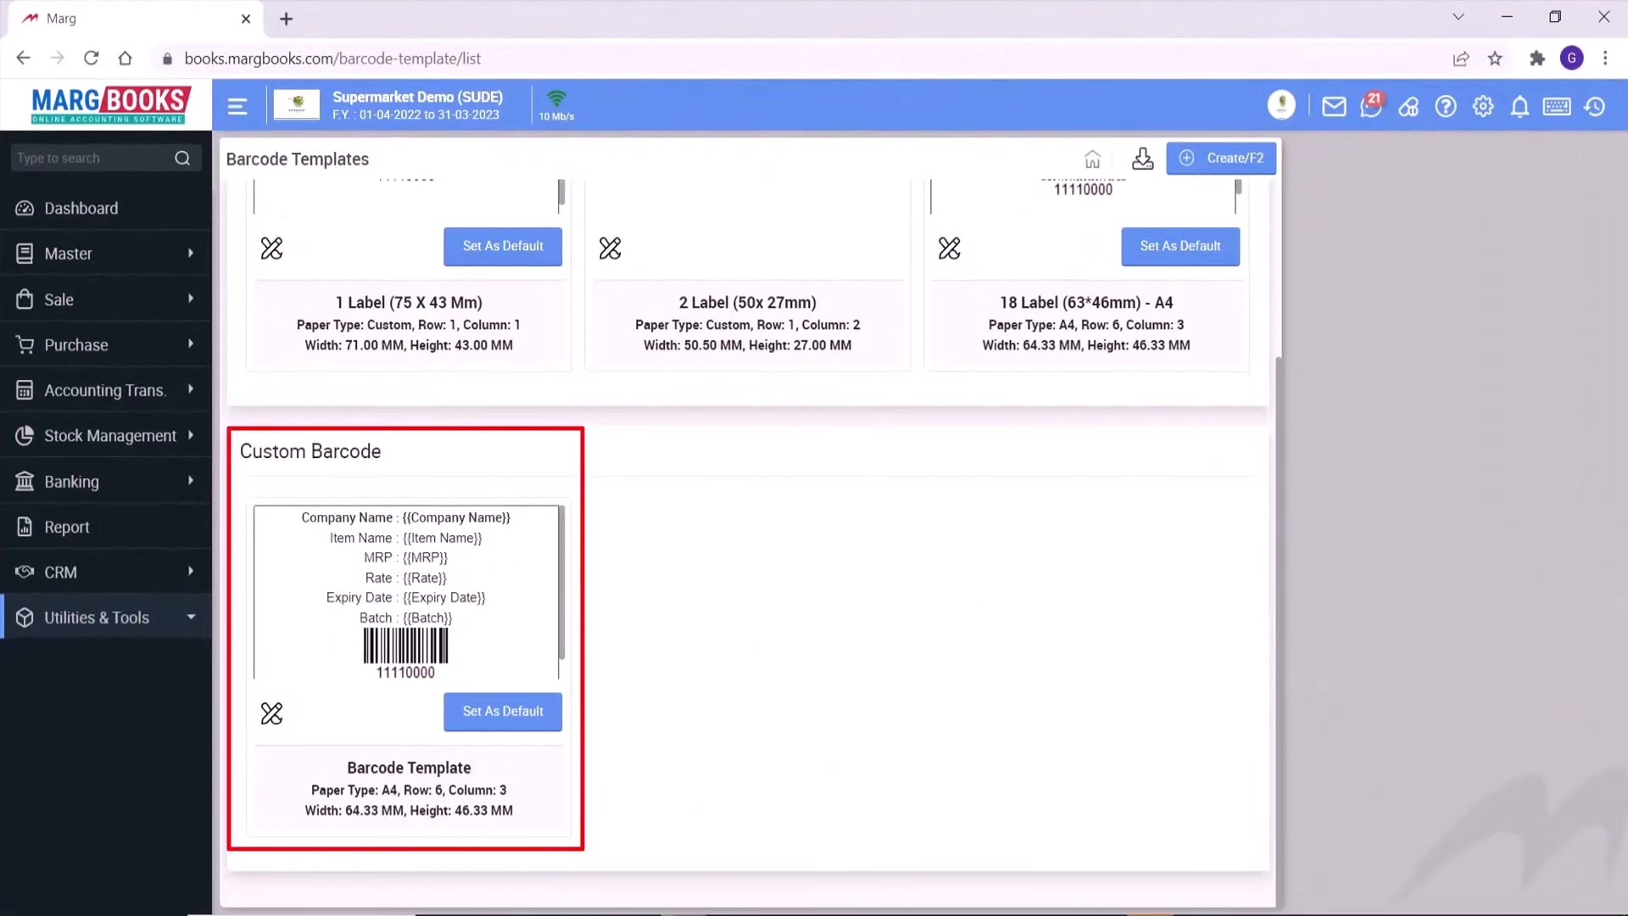
mouse_move(407, 594)
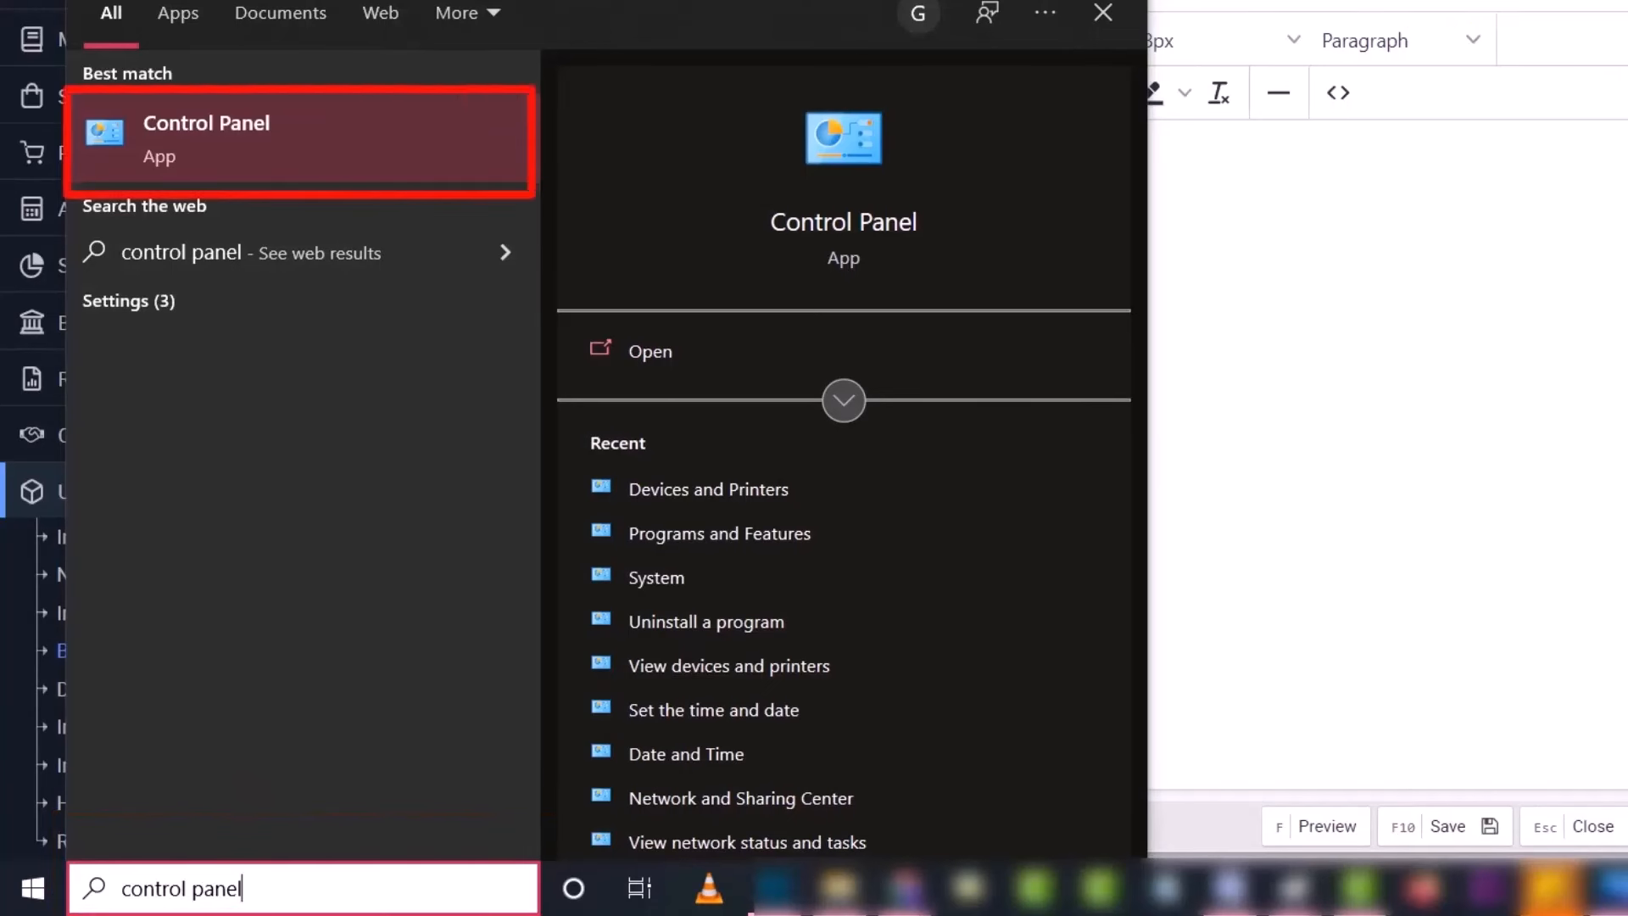
Launch Control Panel from the 'control panel' search results.
key("Return")
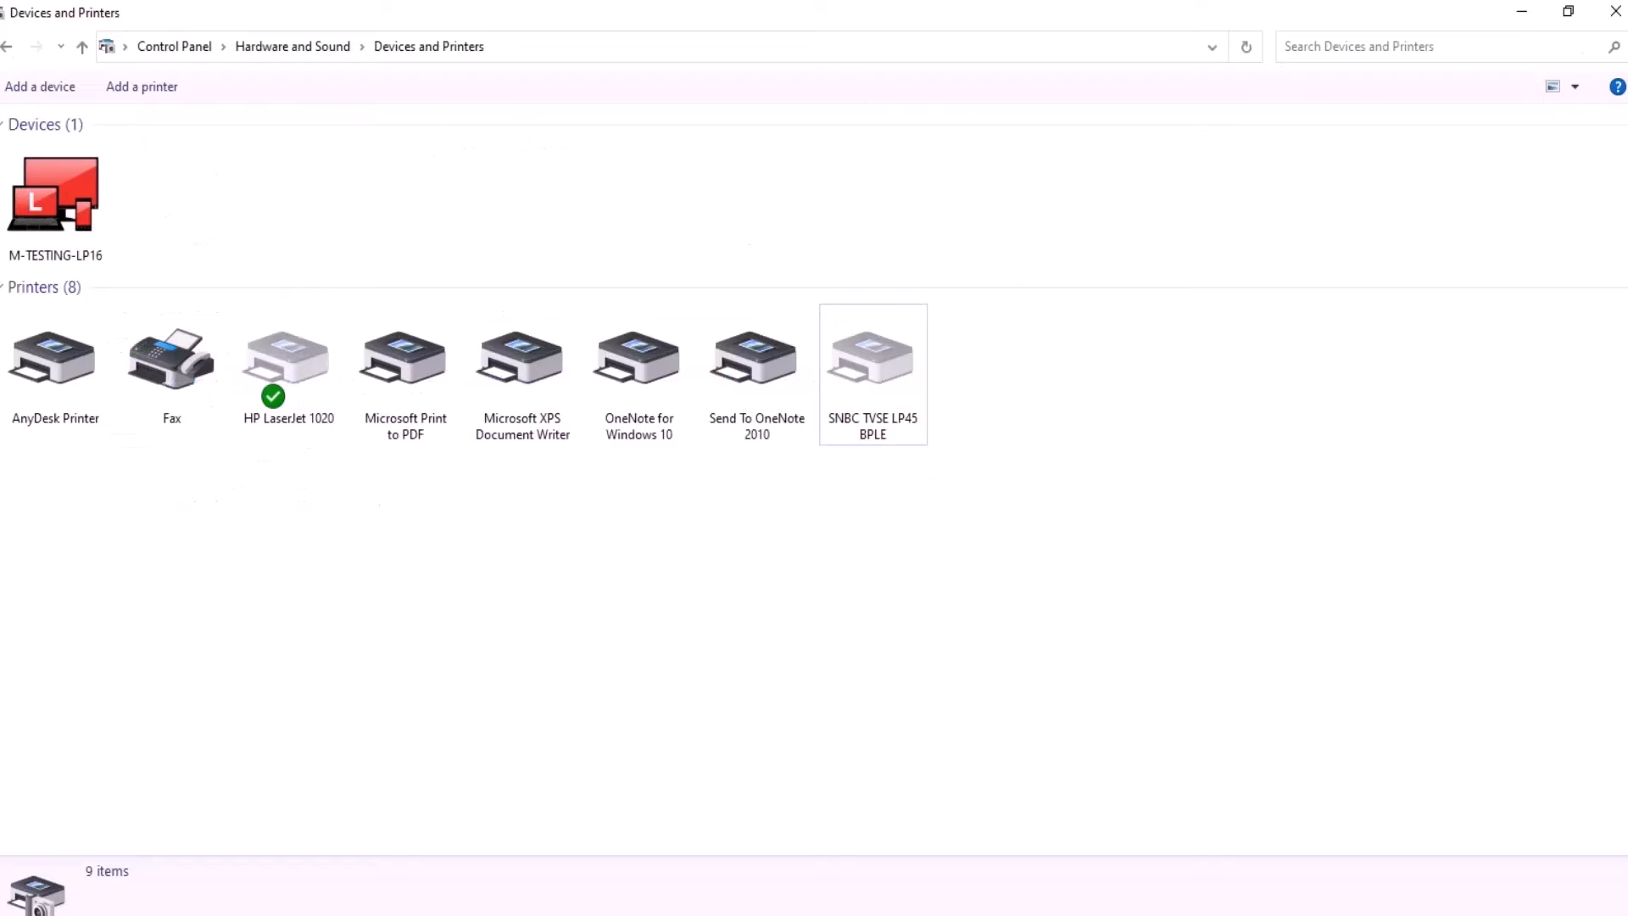
Open the printing preferences of the SNBC TVSE LP45 BPLE label printer.
right_click(879, 399)
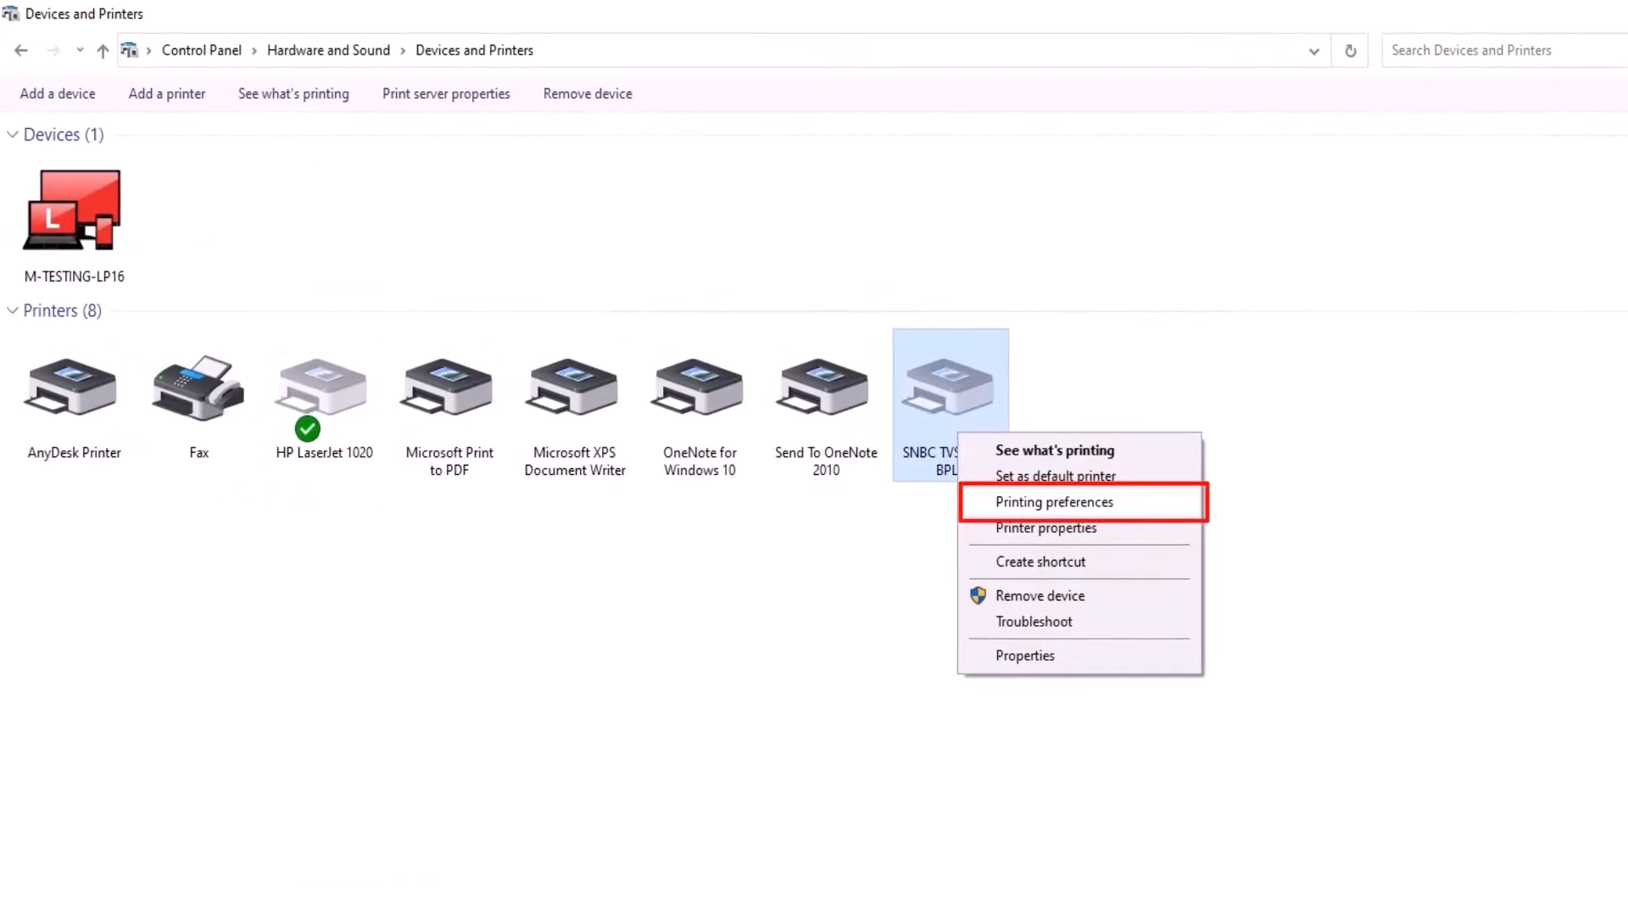
left_click(1053, 501)
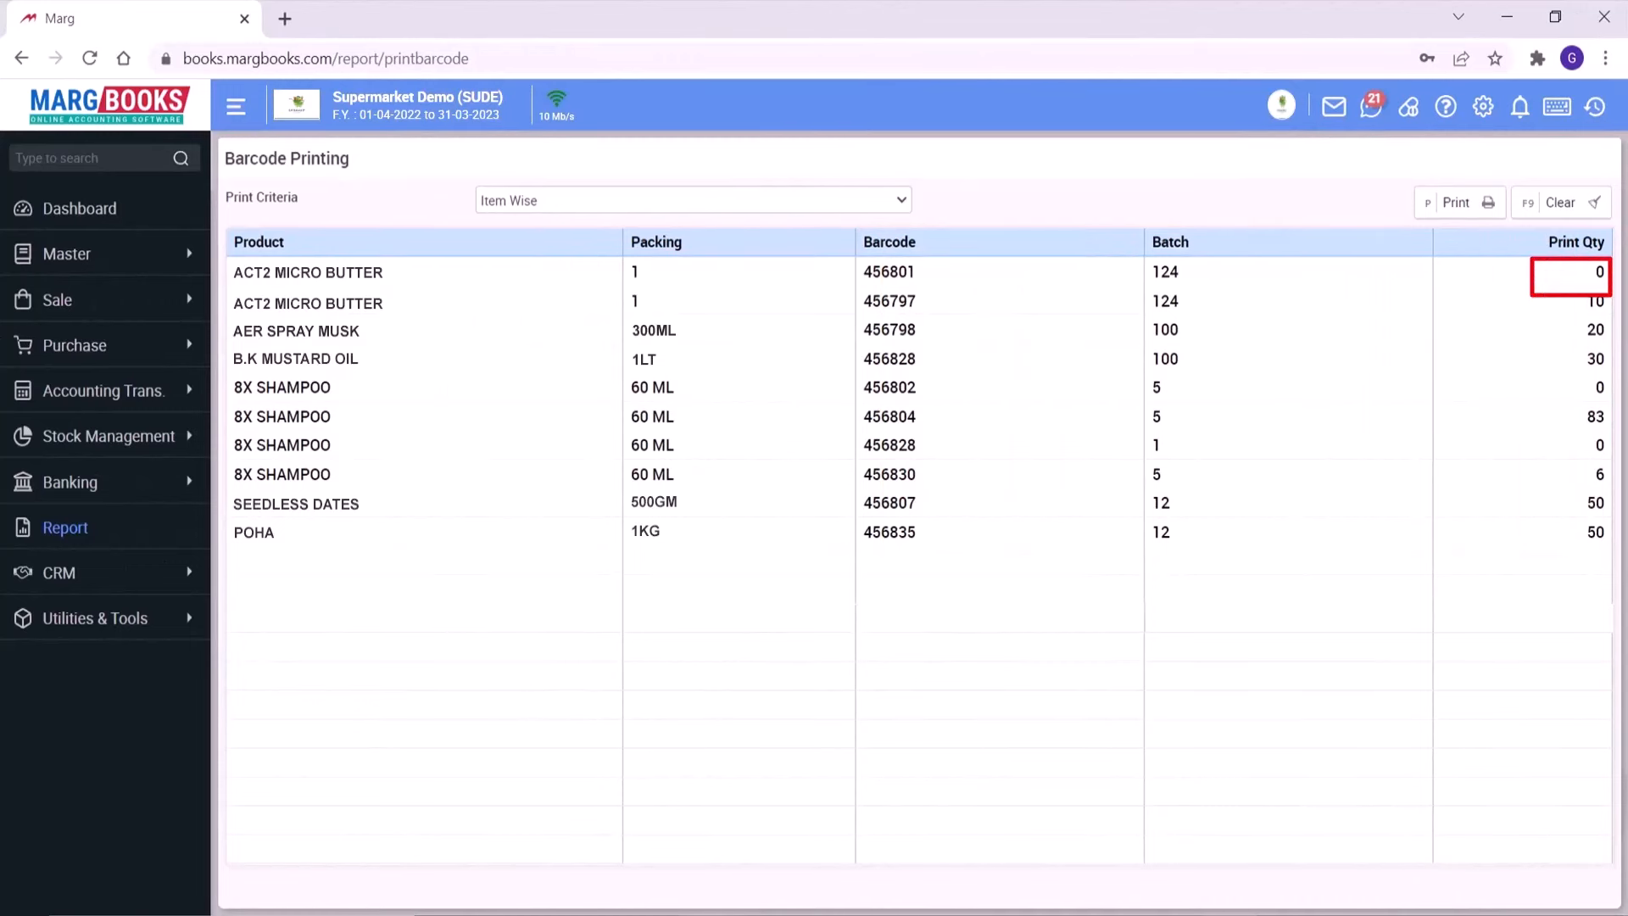
Enter 5 as the print quantity for the ACT2 MICRO BUTTER batch with barcode 456801.
type("5")
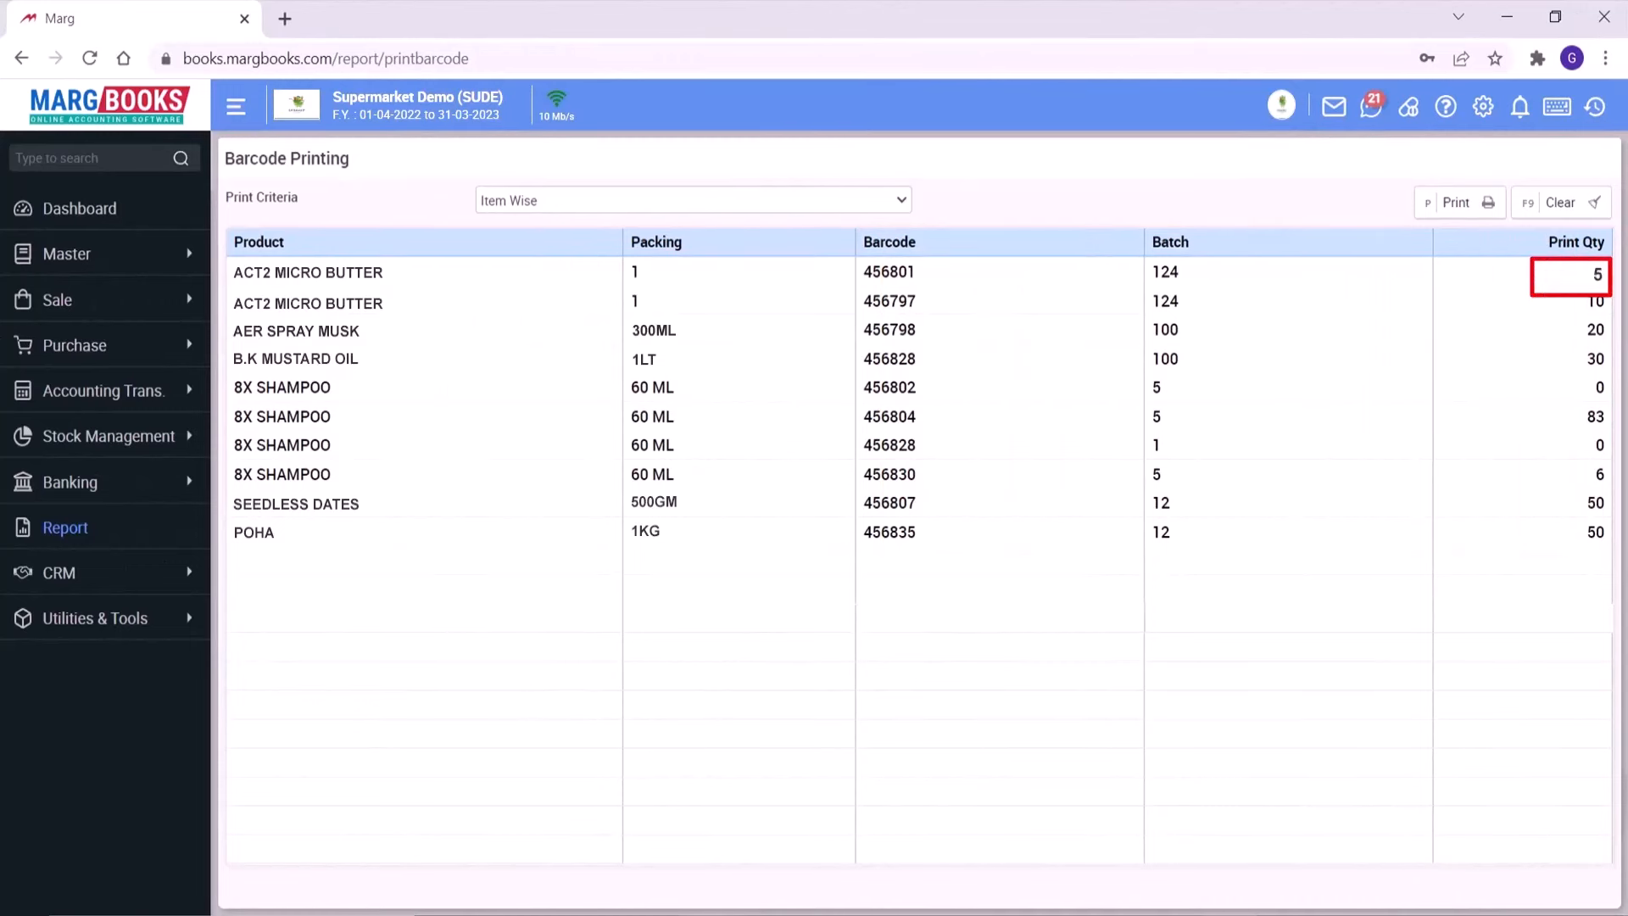
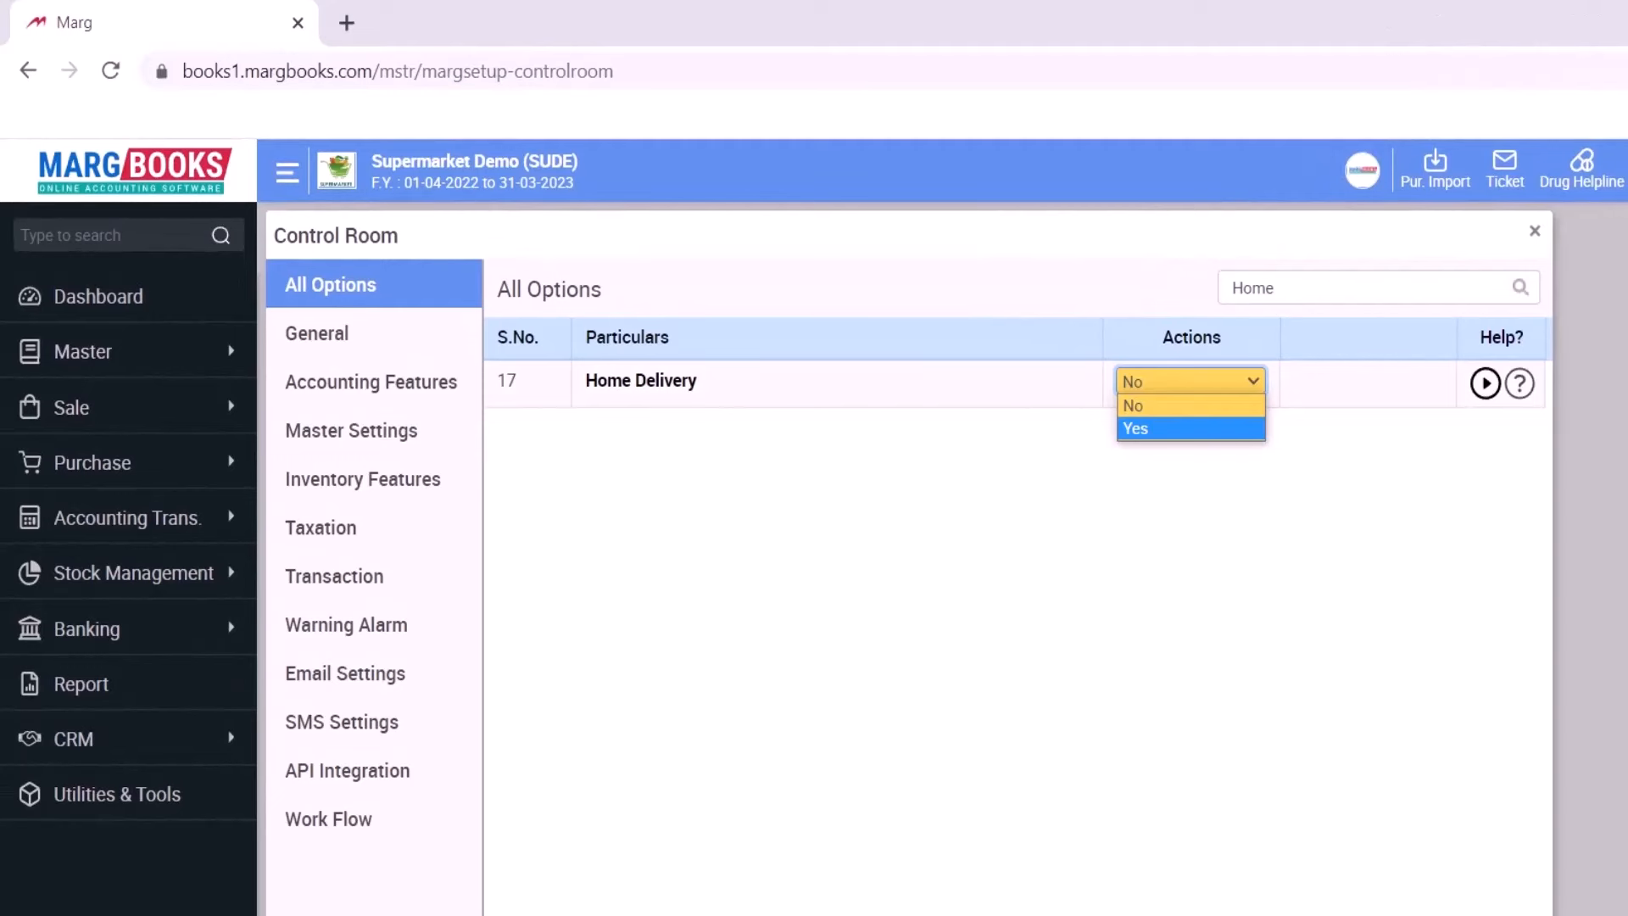
Enable Home Delivery and M.R.Master, relabel M.R. as 'Delivery Boy', and save the settings.
key("Return")
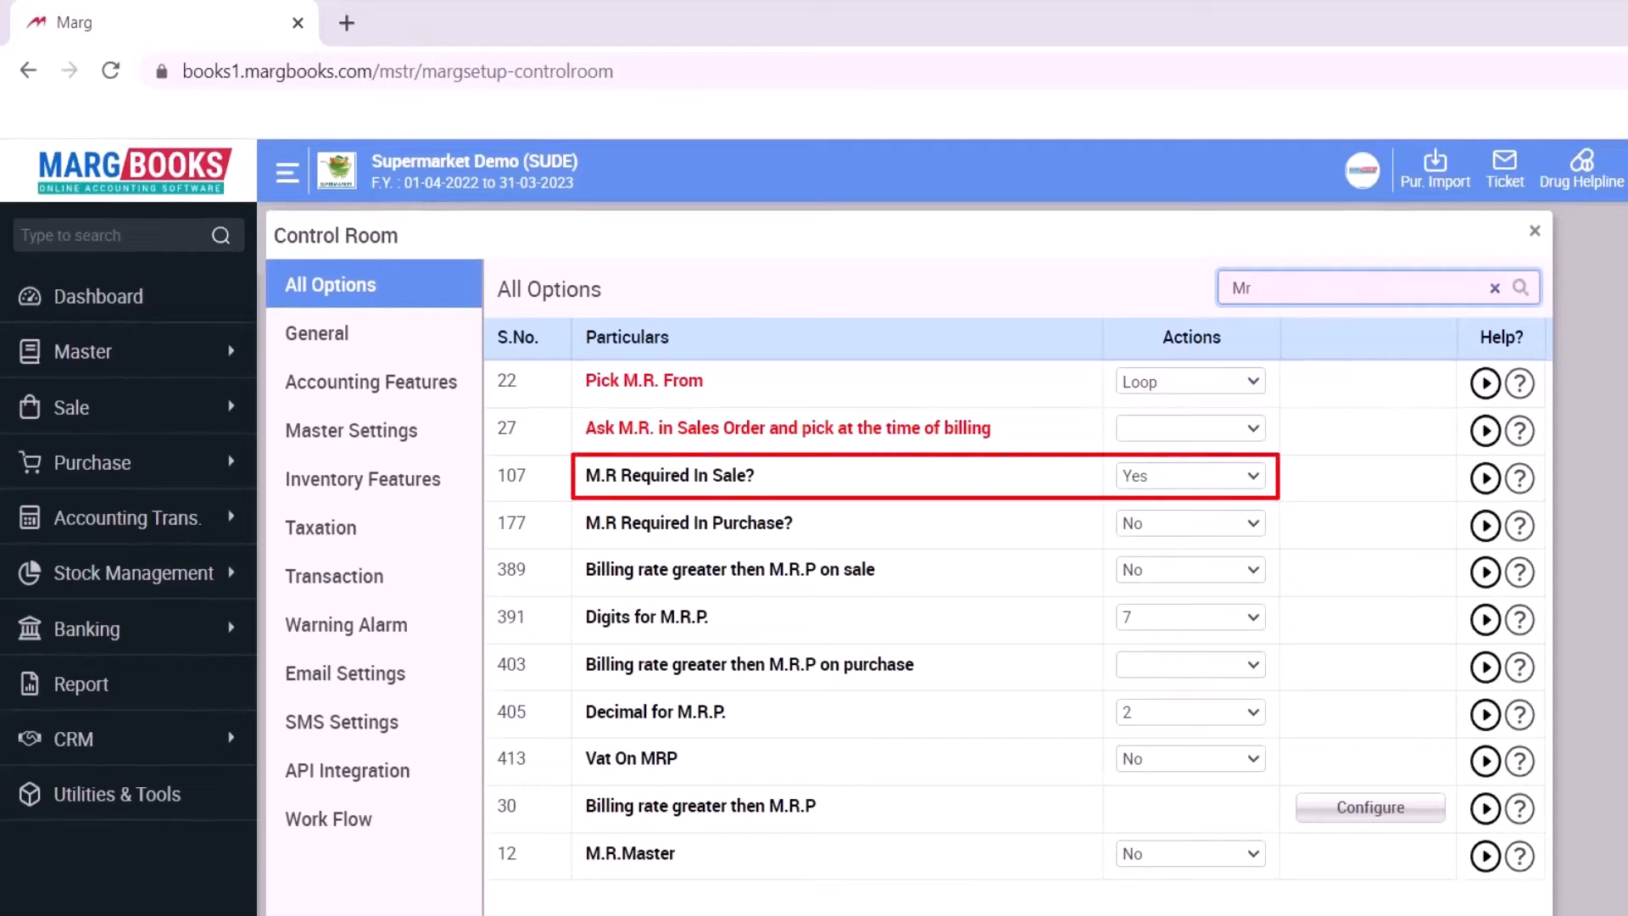
left_click(1190, 854)
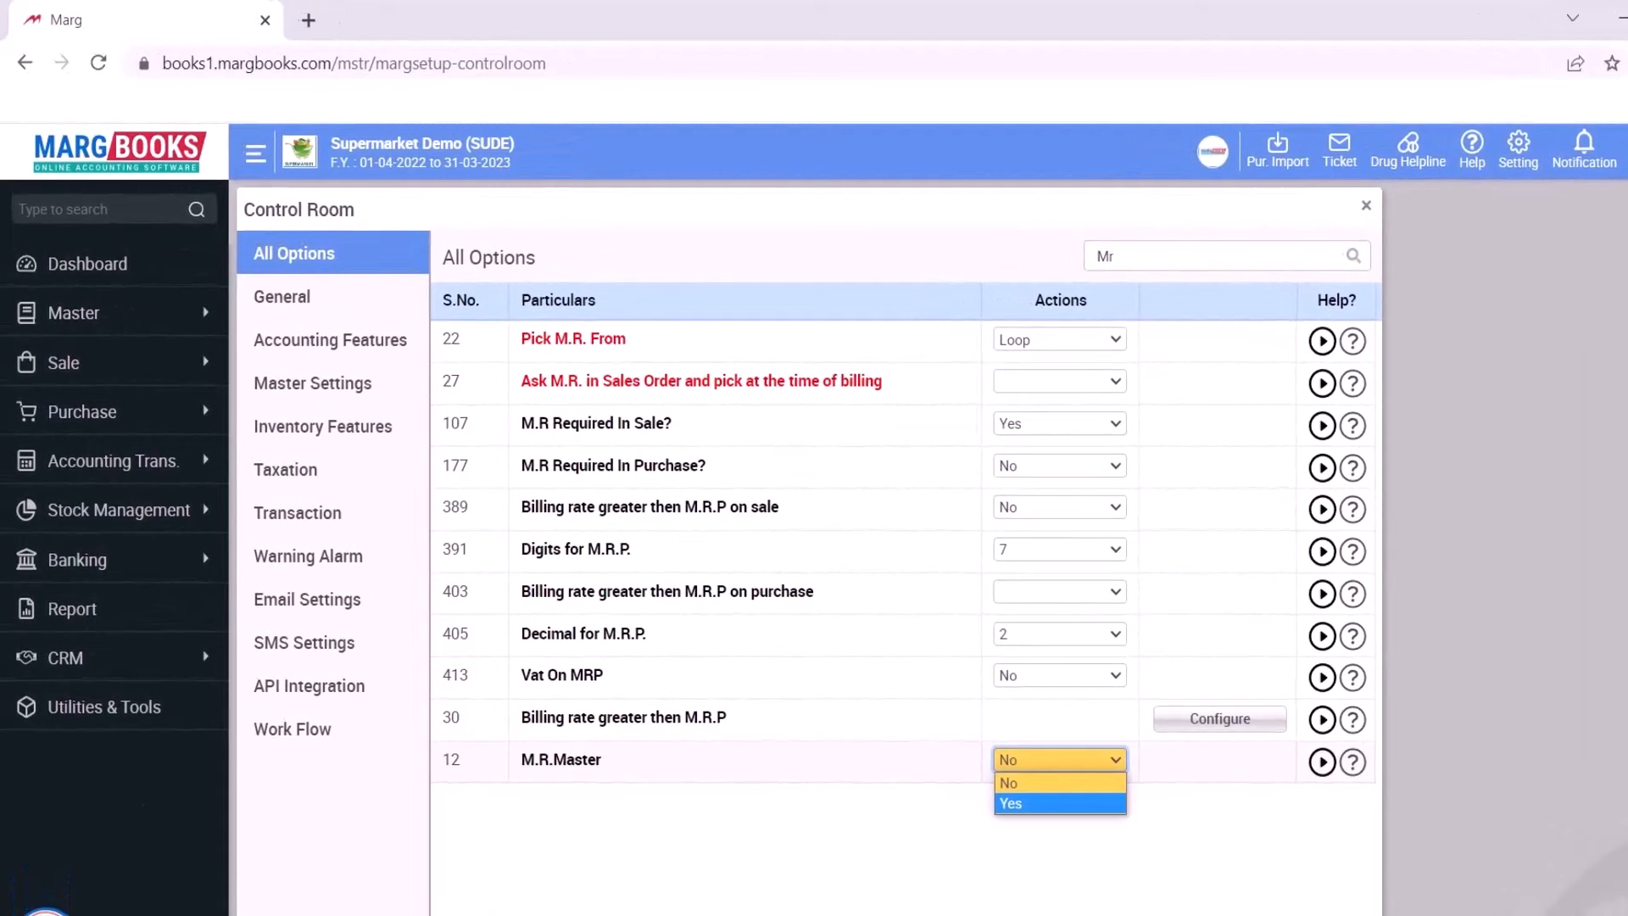
key("Return")
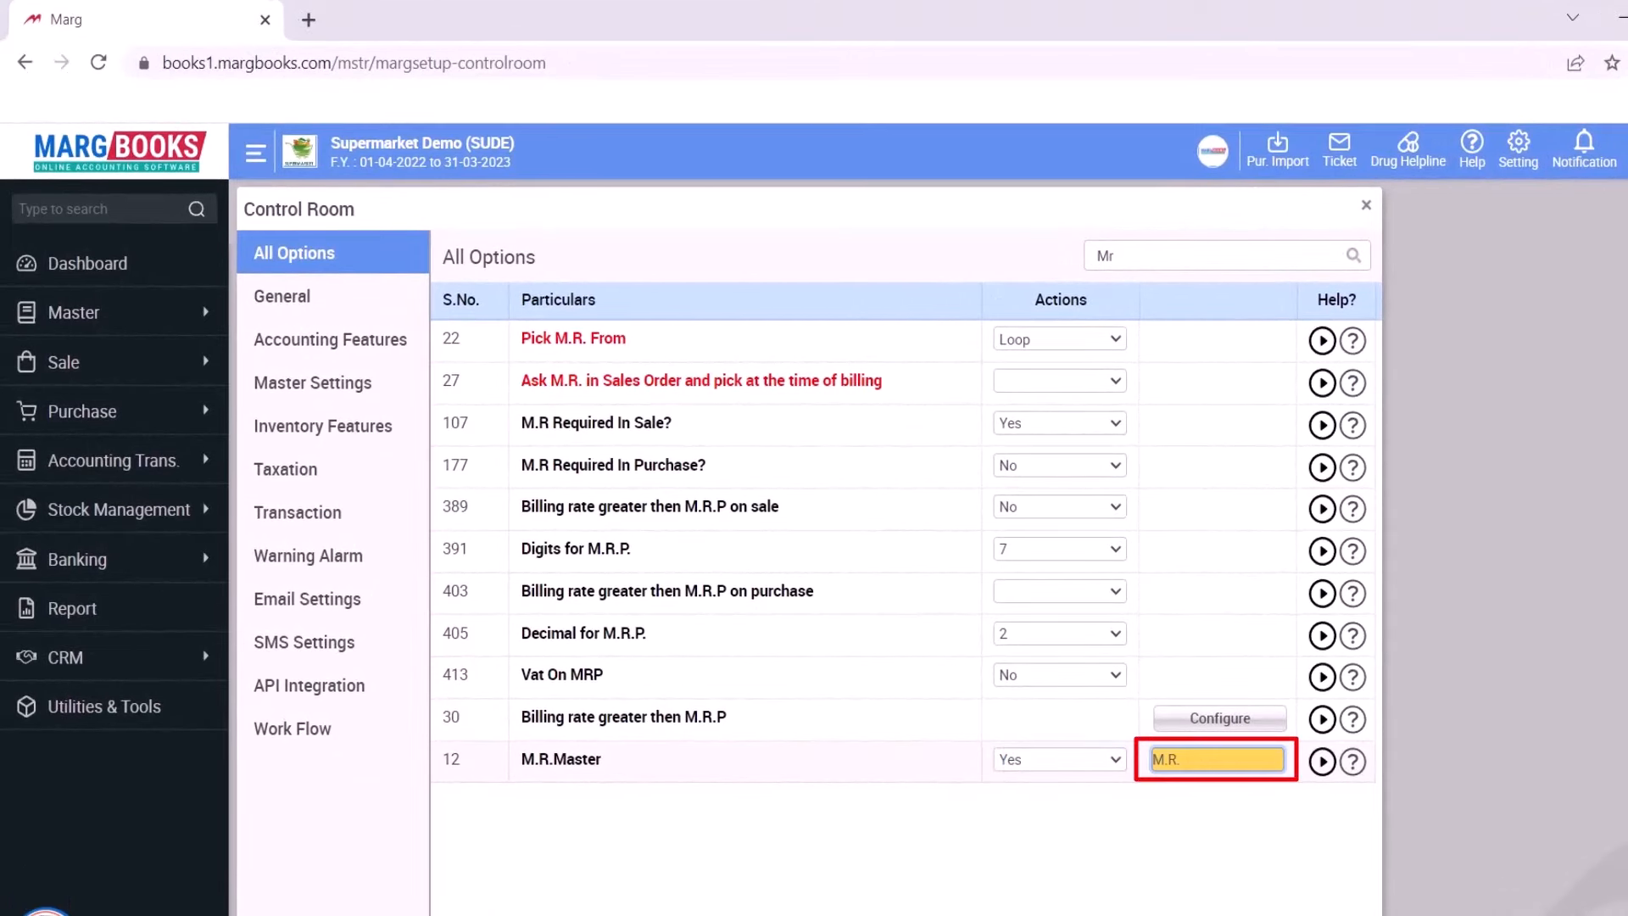
type("Delivery Boy")
key("Escape")
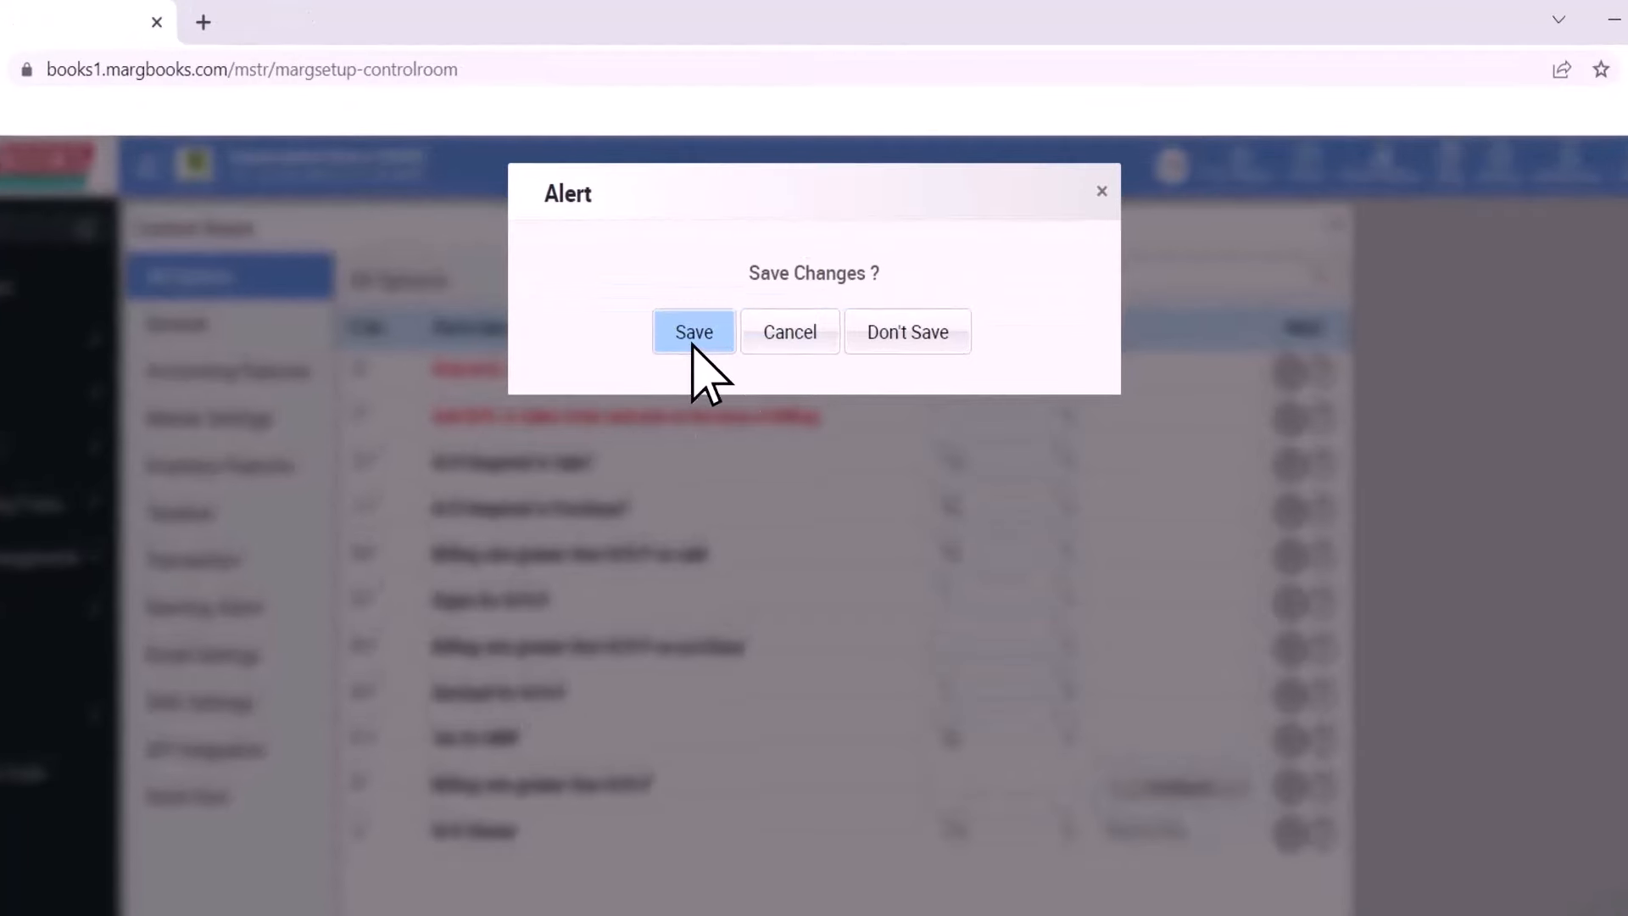
left_click(692, 337)
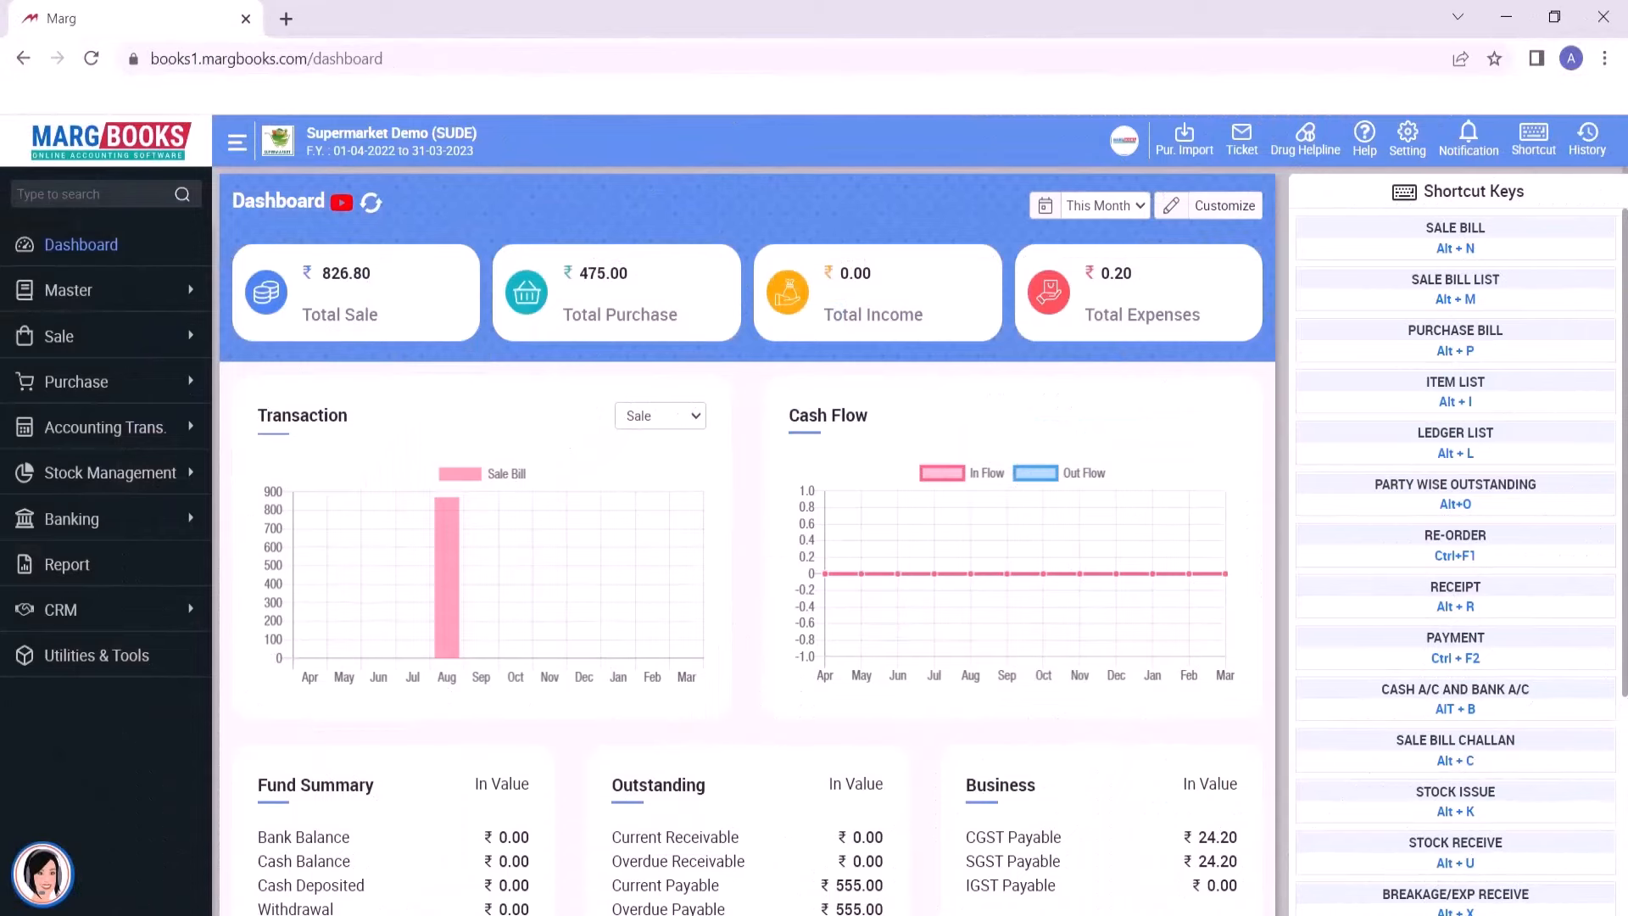
Start a new sale bill for party Gitanjali Agency and assign its delivery boy.
key("alt+n")
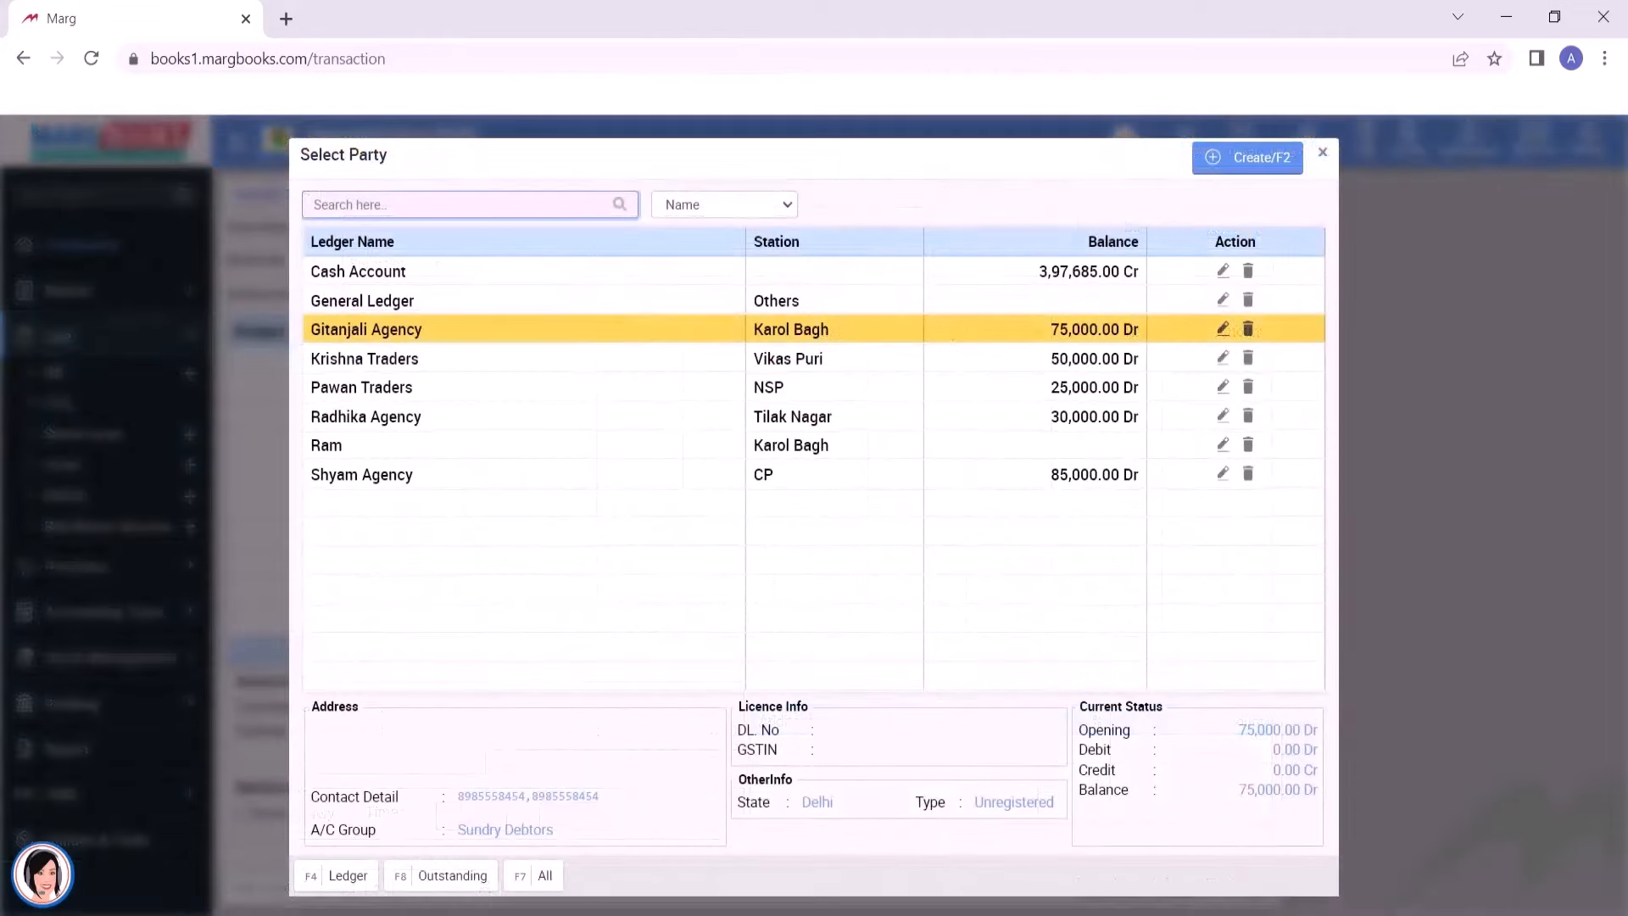
key("Return")
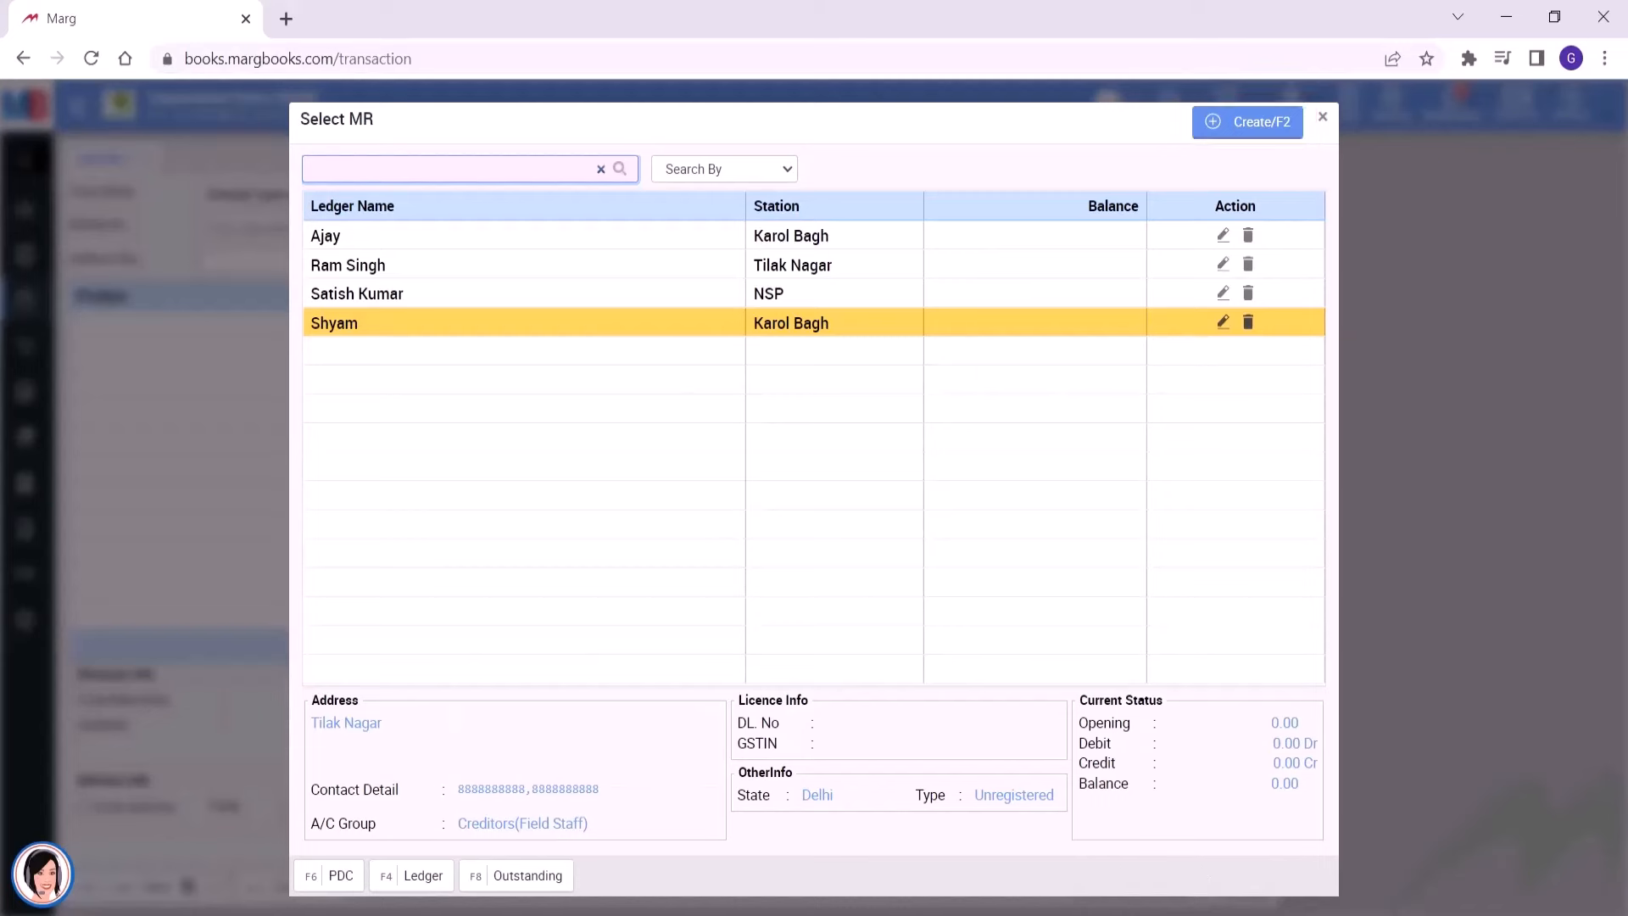
key("Return")
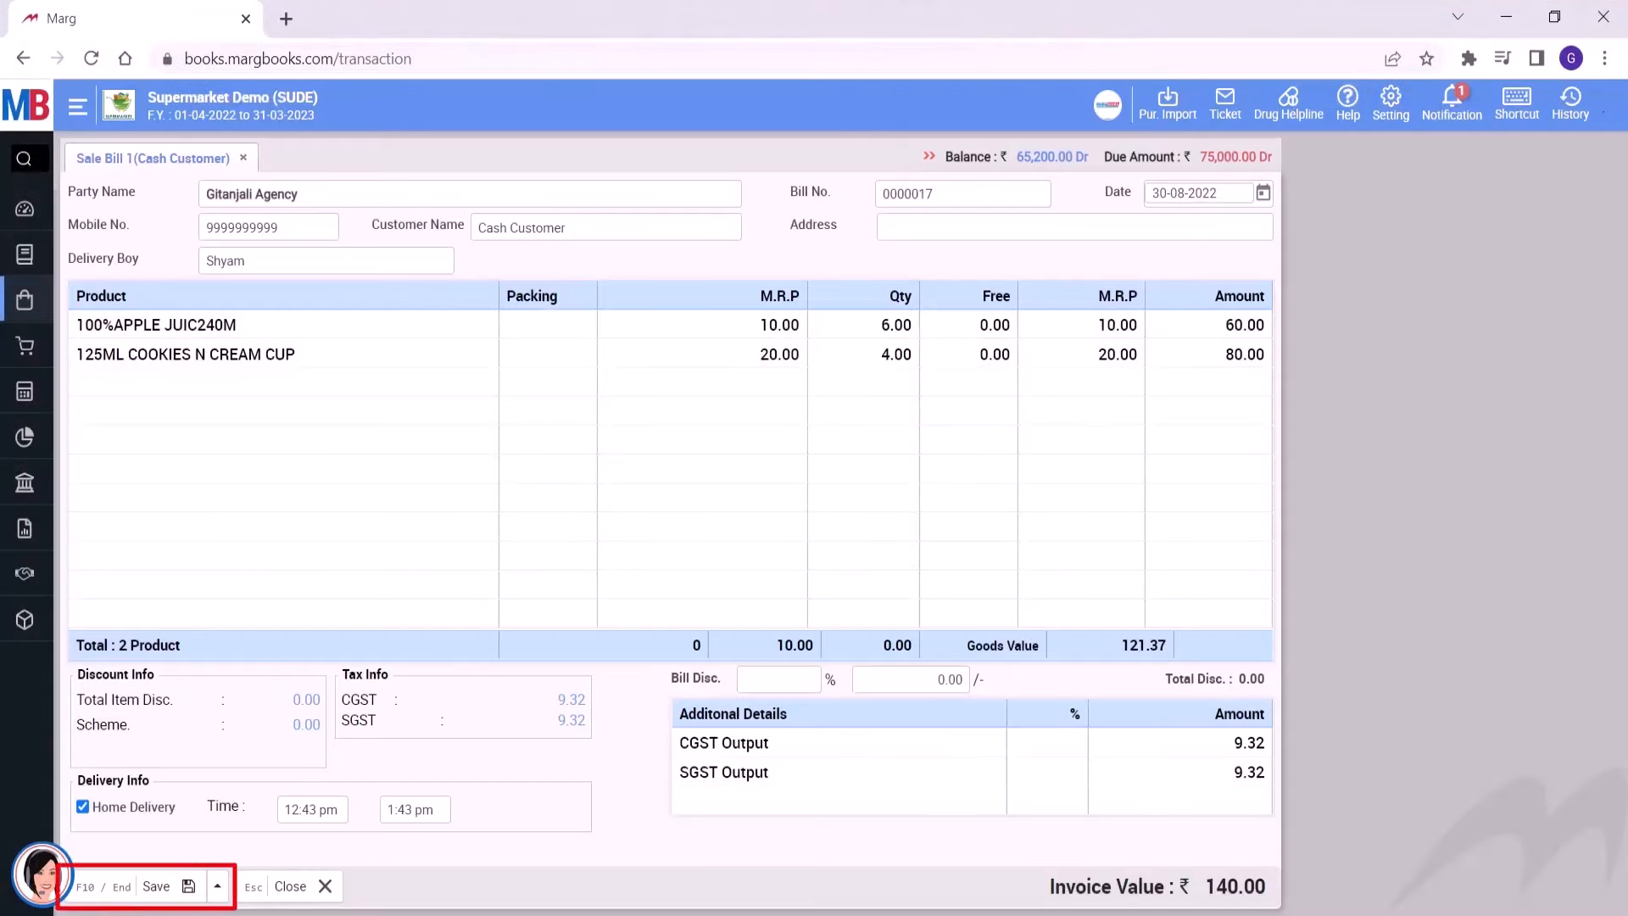
Save the Gitanjali Agency sale bill with F10.
key("F10")
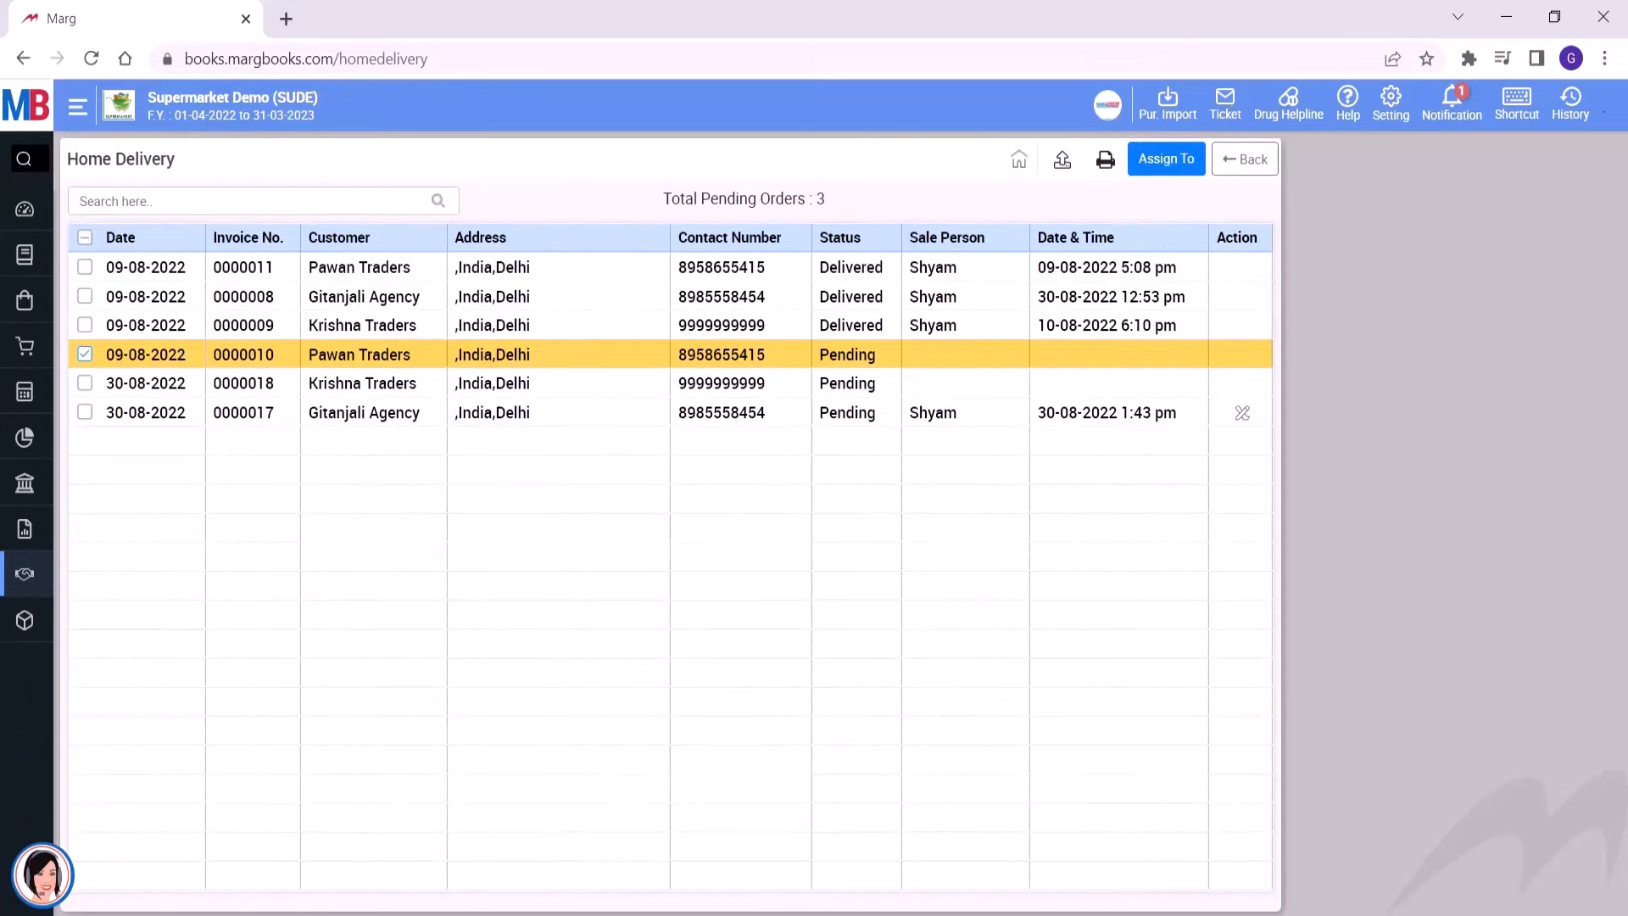
Assign a delivery person to pending invoice 0000010 and begin updating its delivery status.
left_click(1166, 161)
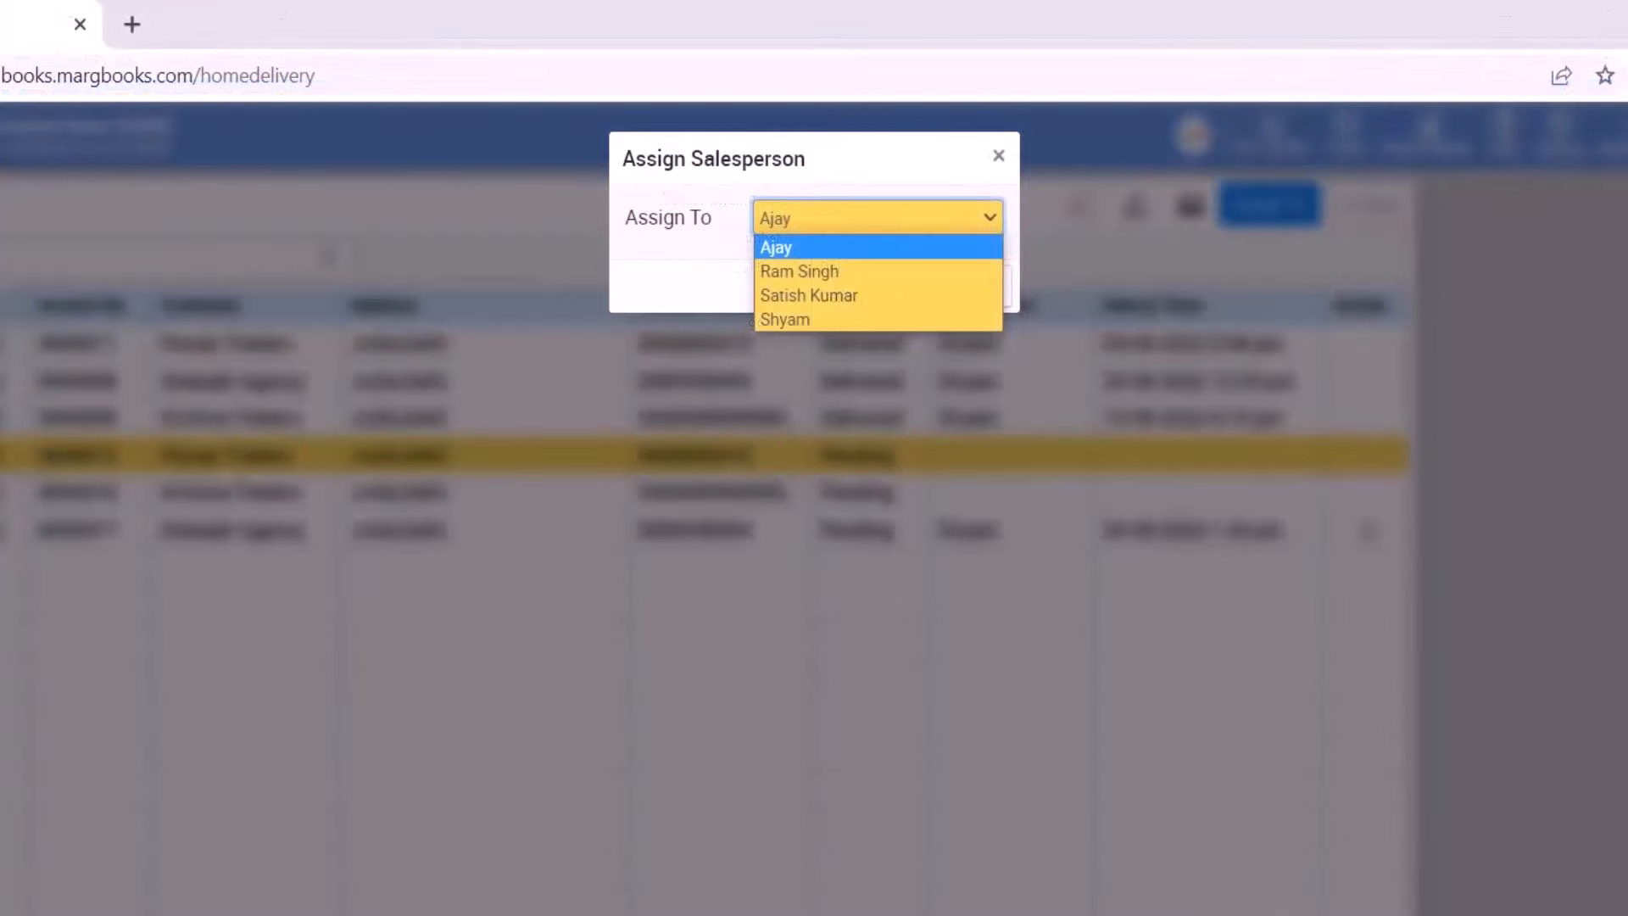
key("Down")
key("Return")
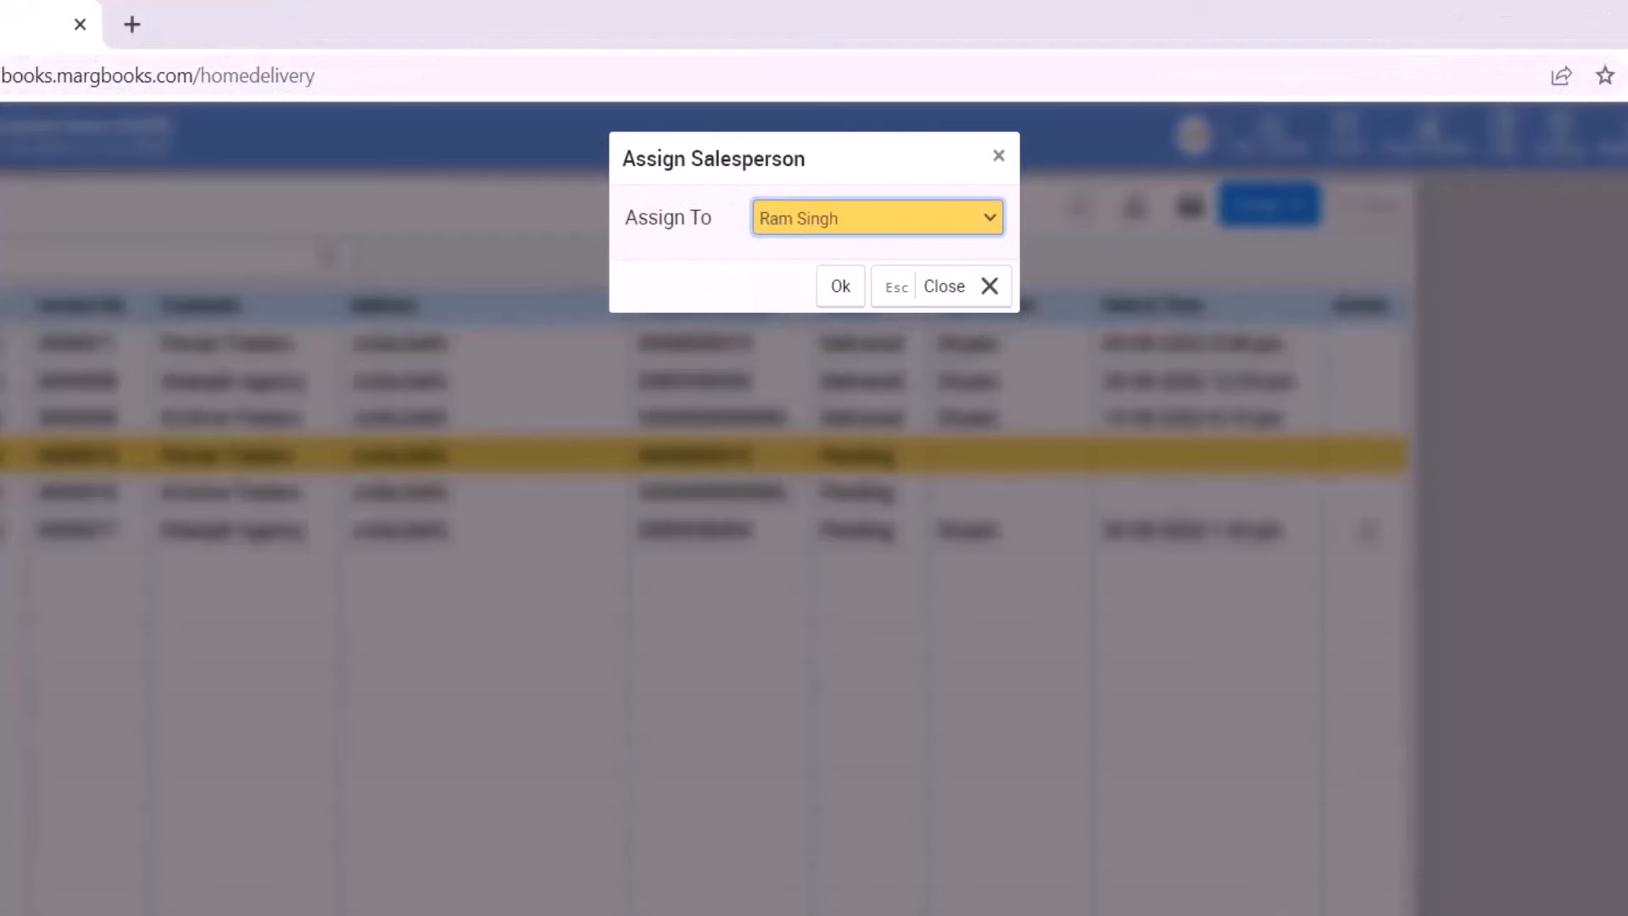
left_click(840, 286)
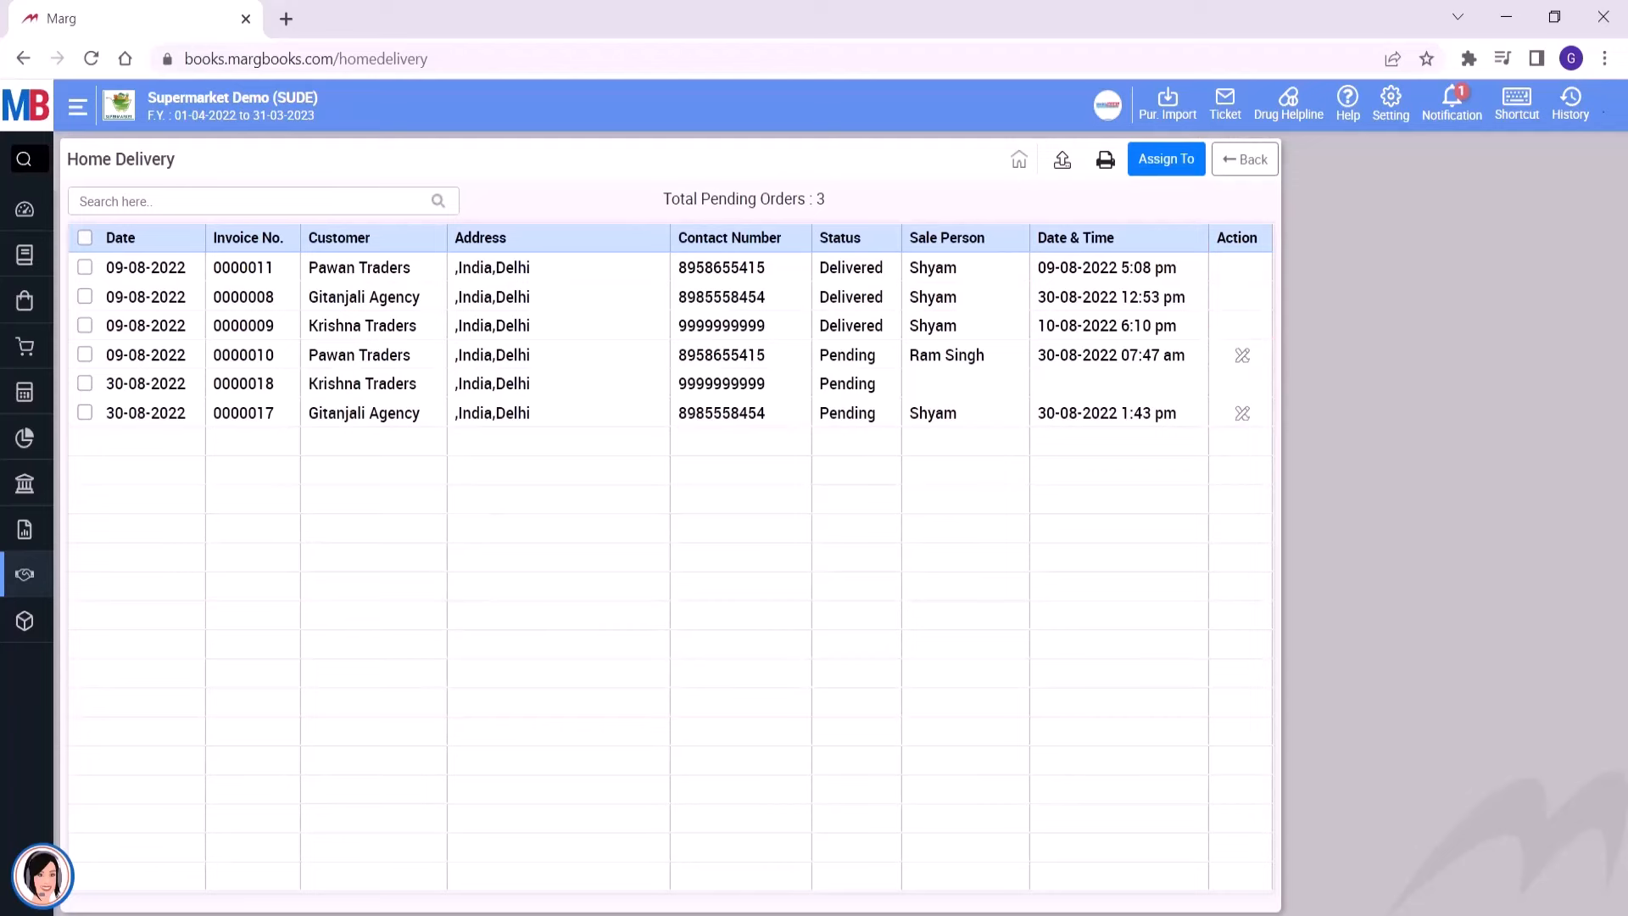
left_click(1242, 356)
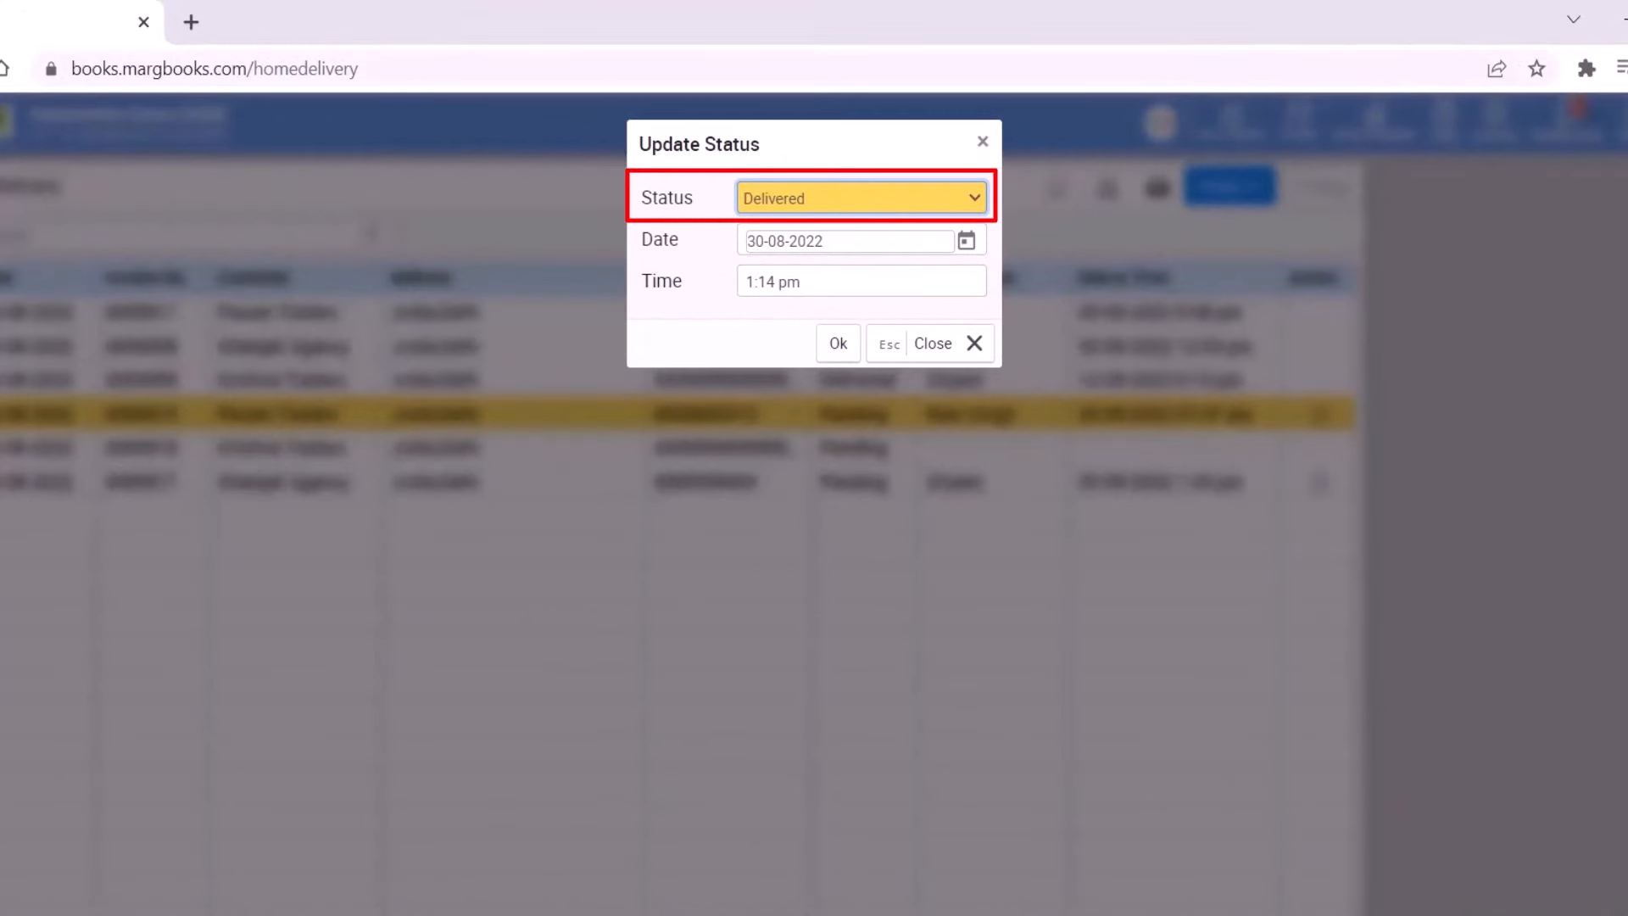
left_click(861, 197)
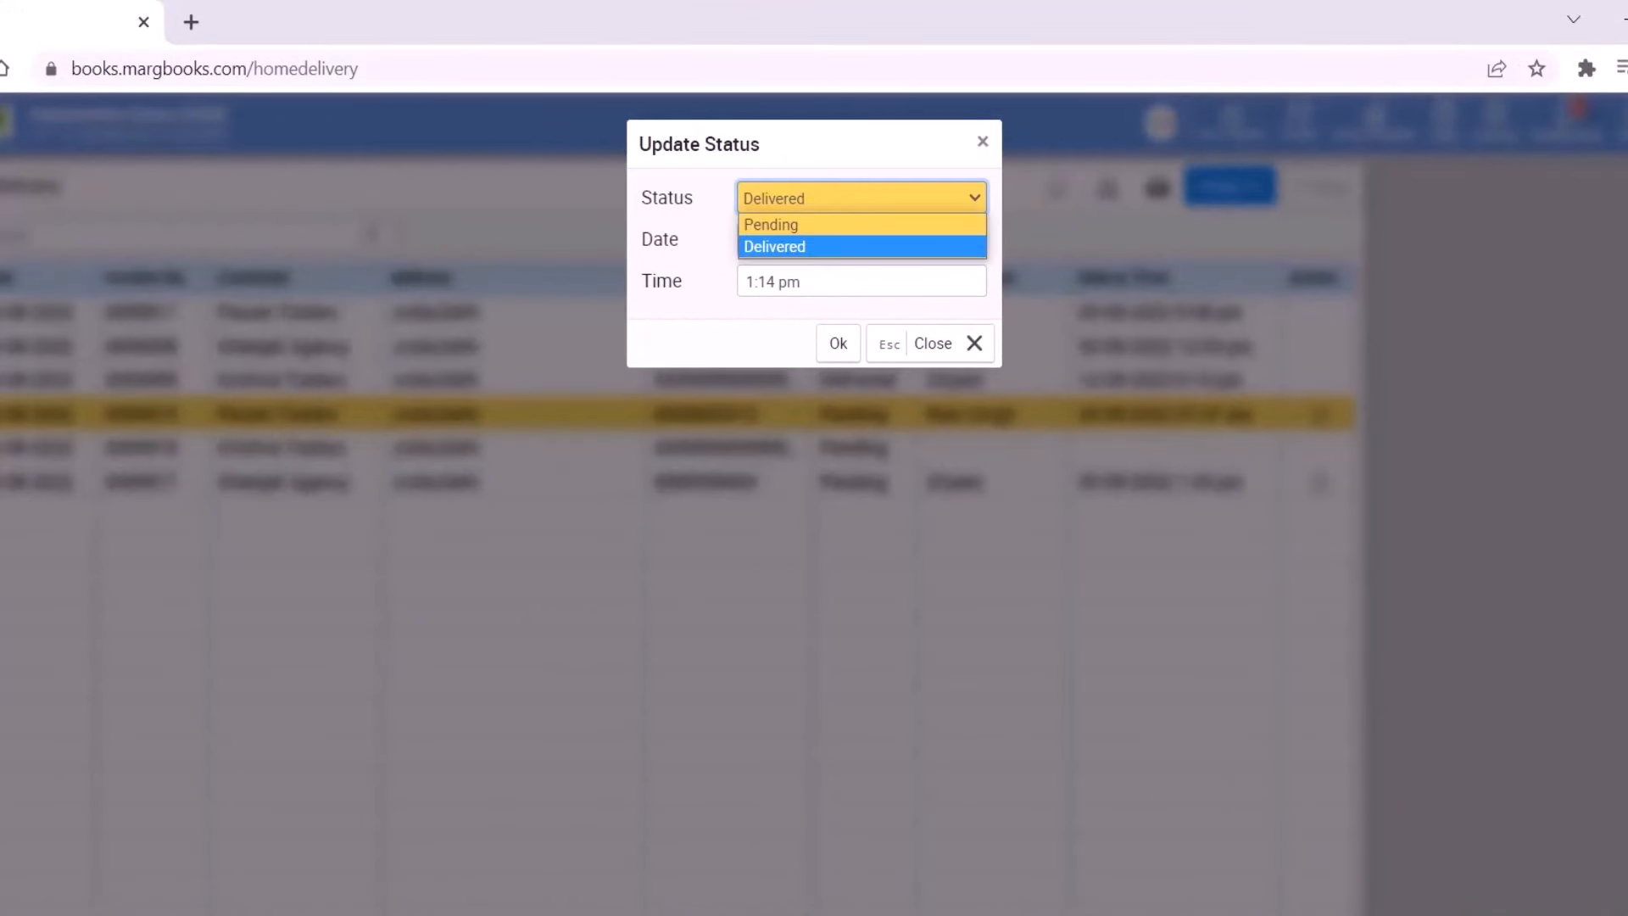
key("Return")
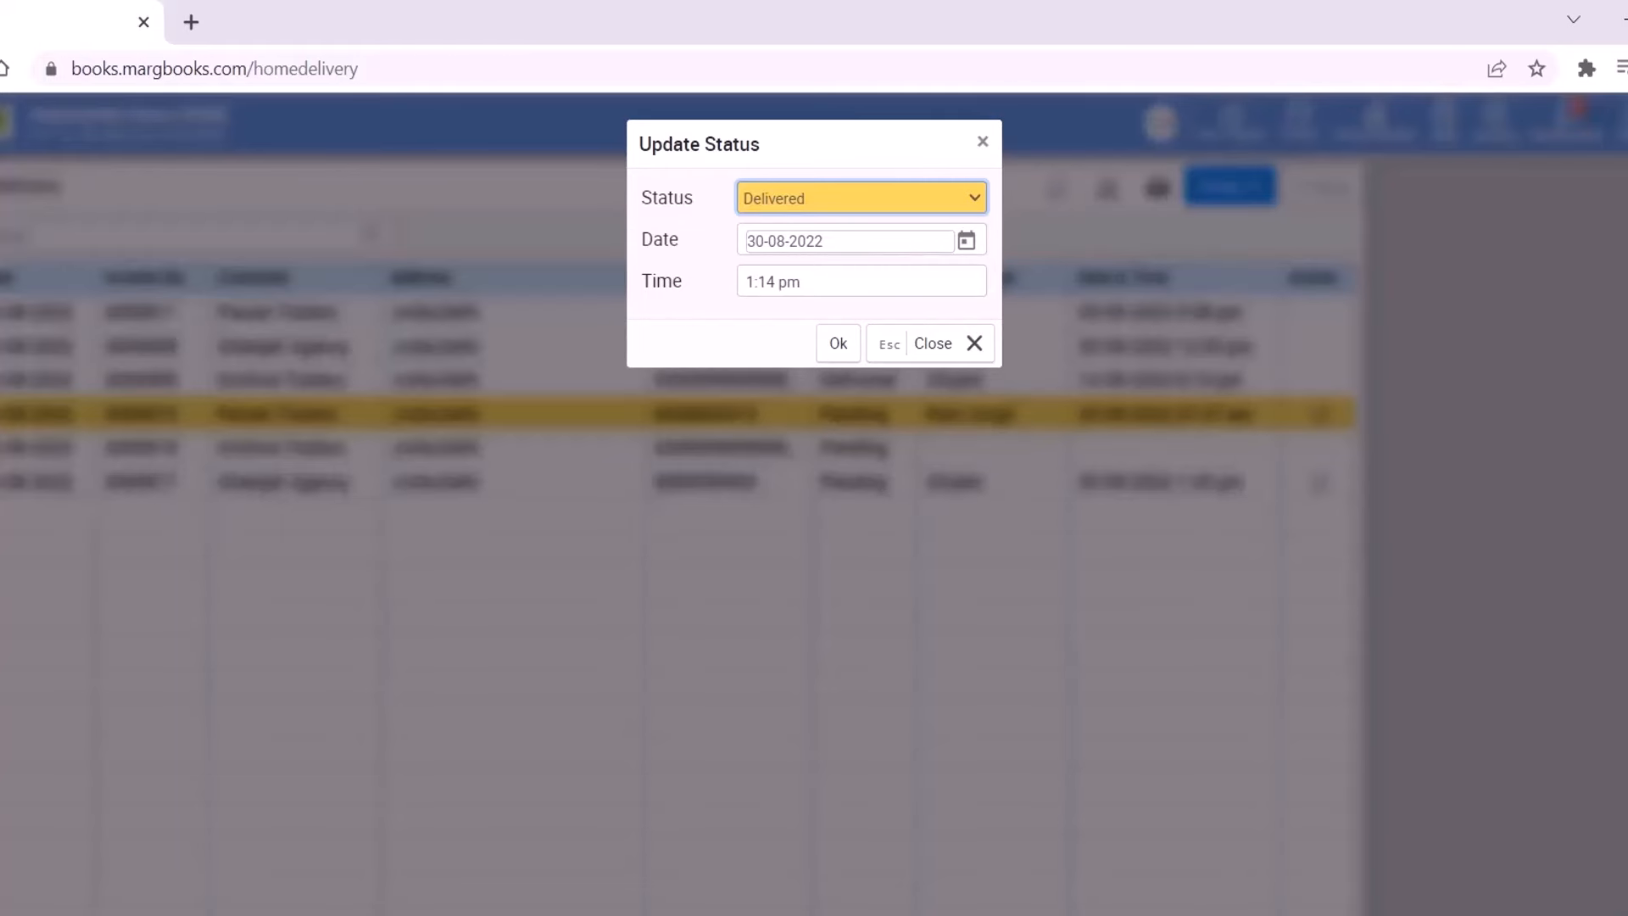
left_click(967, 241)
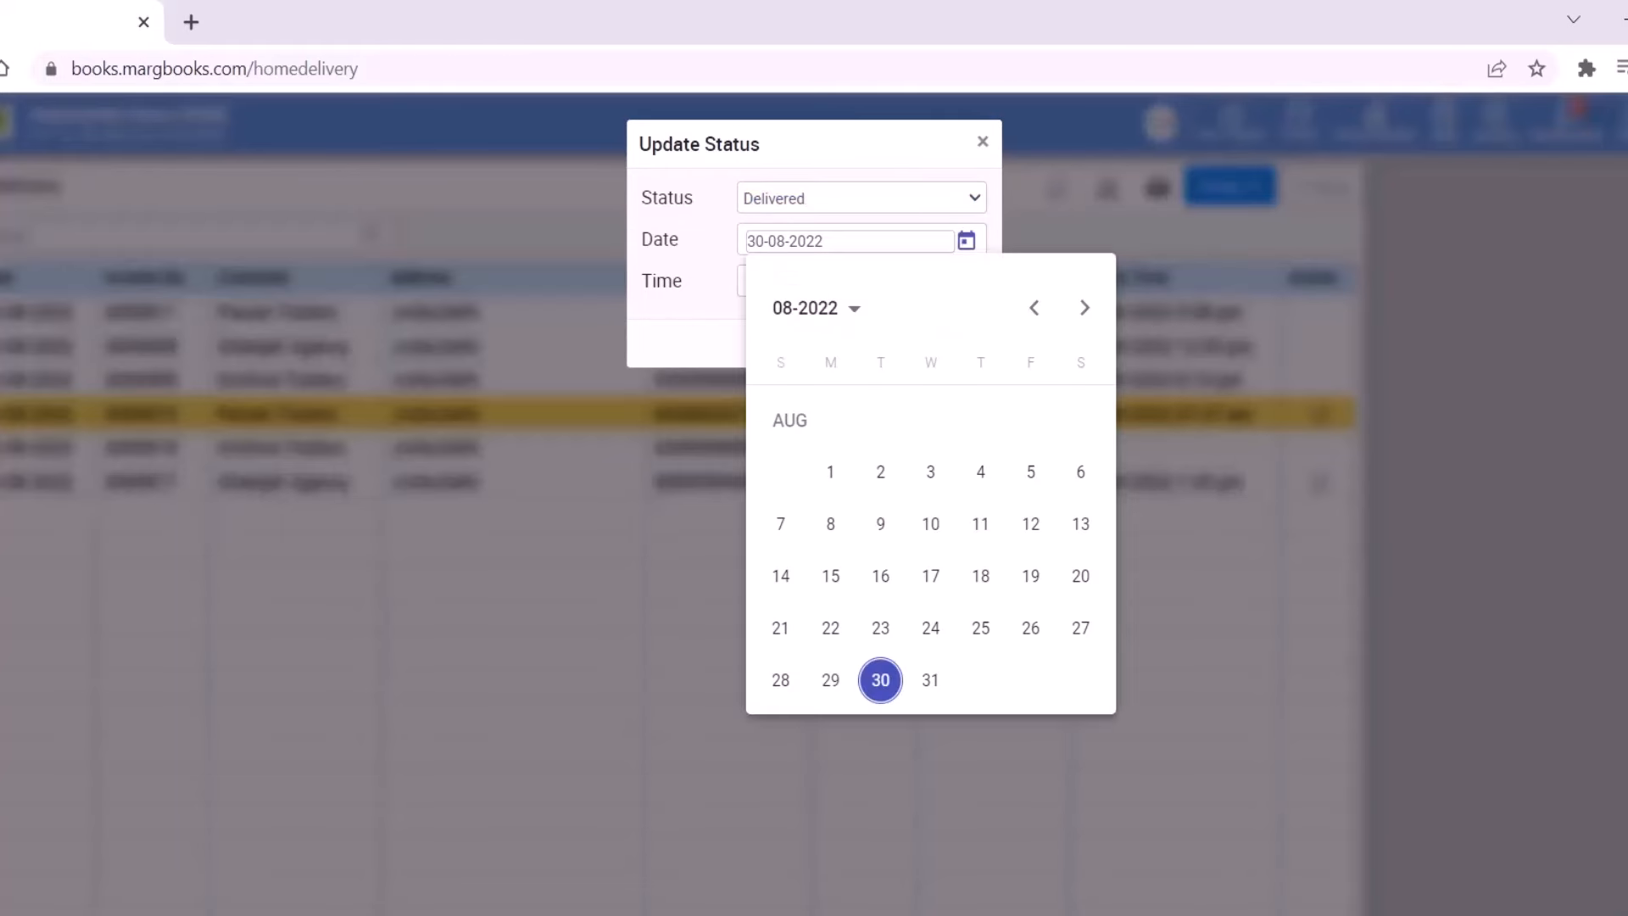
key("Escape")
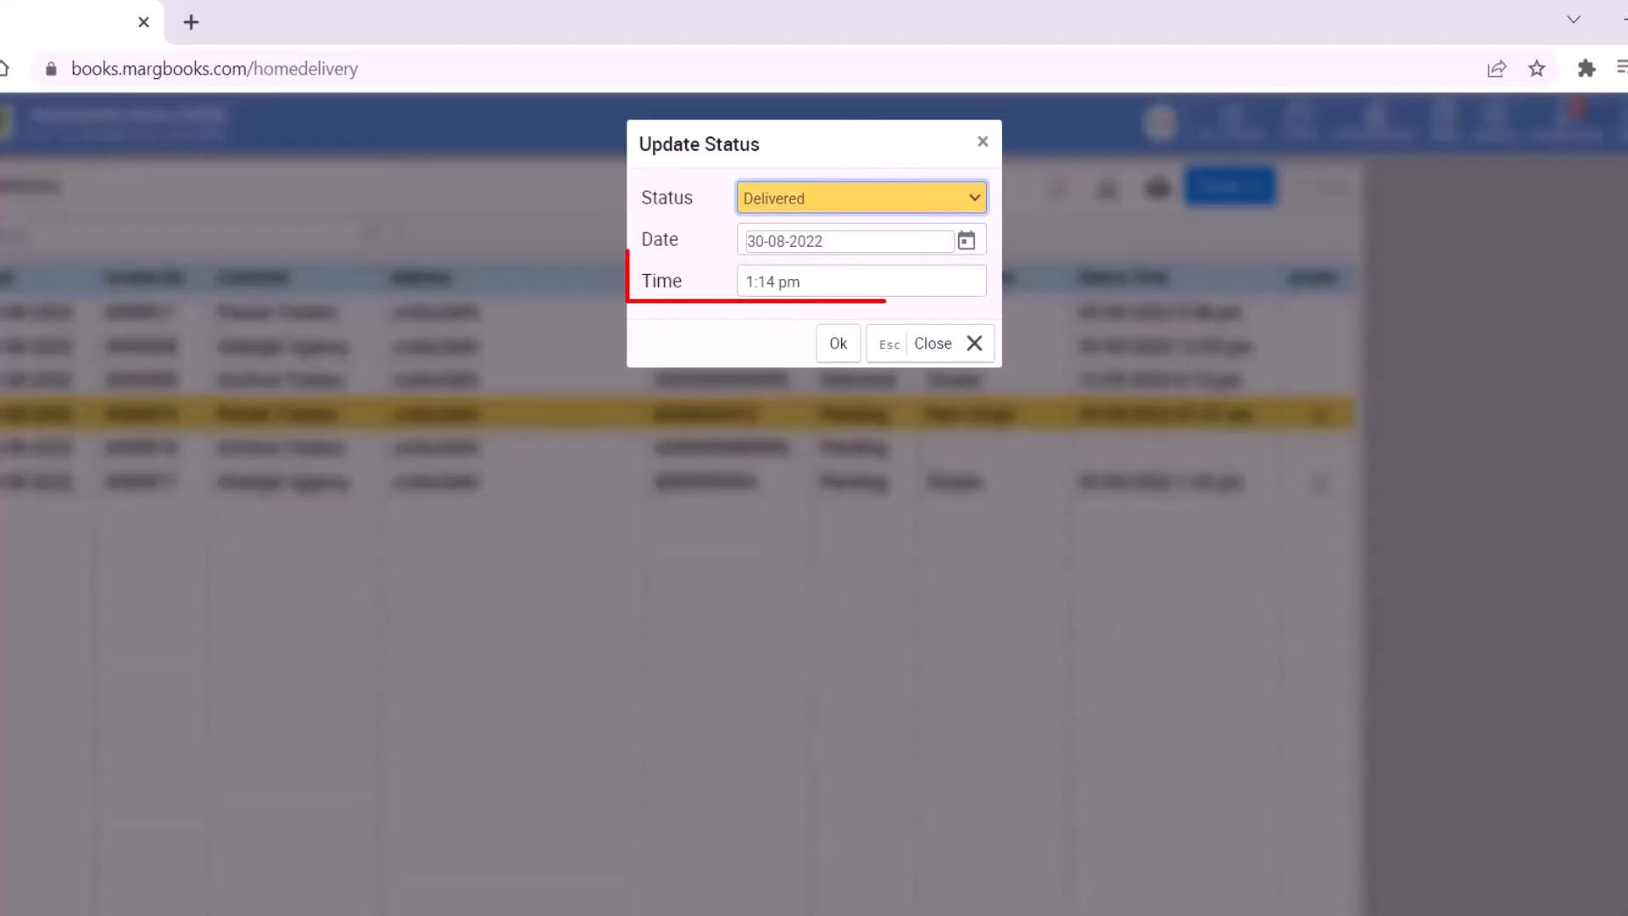
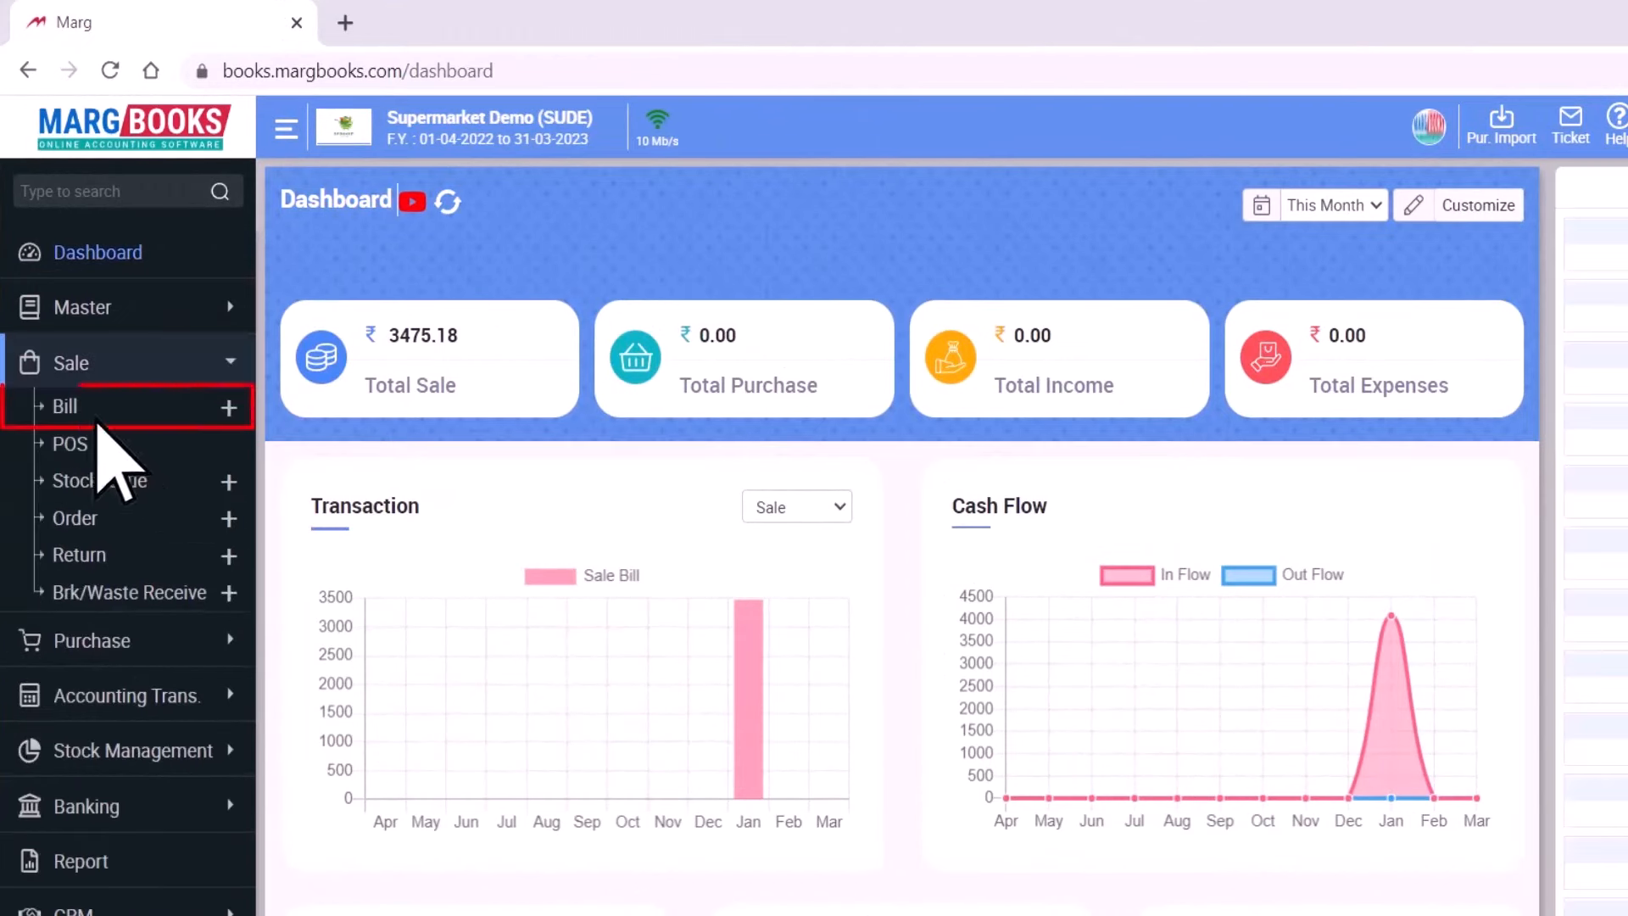
Add the sale Bill entry to favourites, open a bill from the favourites list, then close it.
right_click(82, 407)
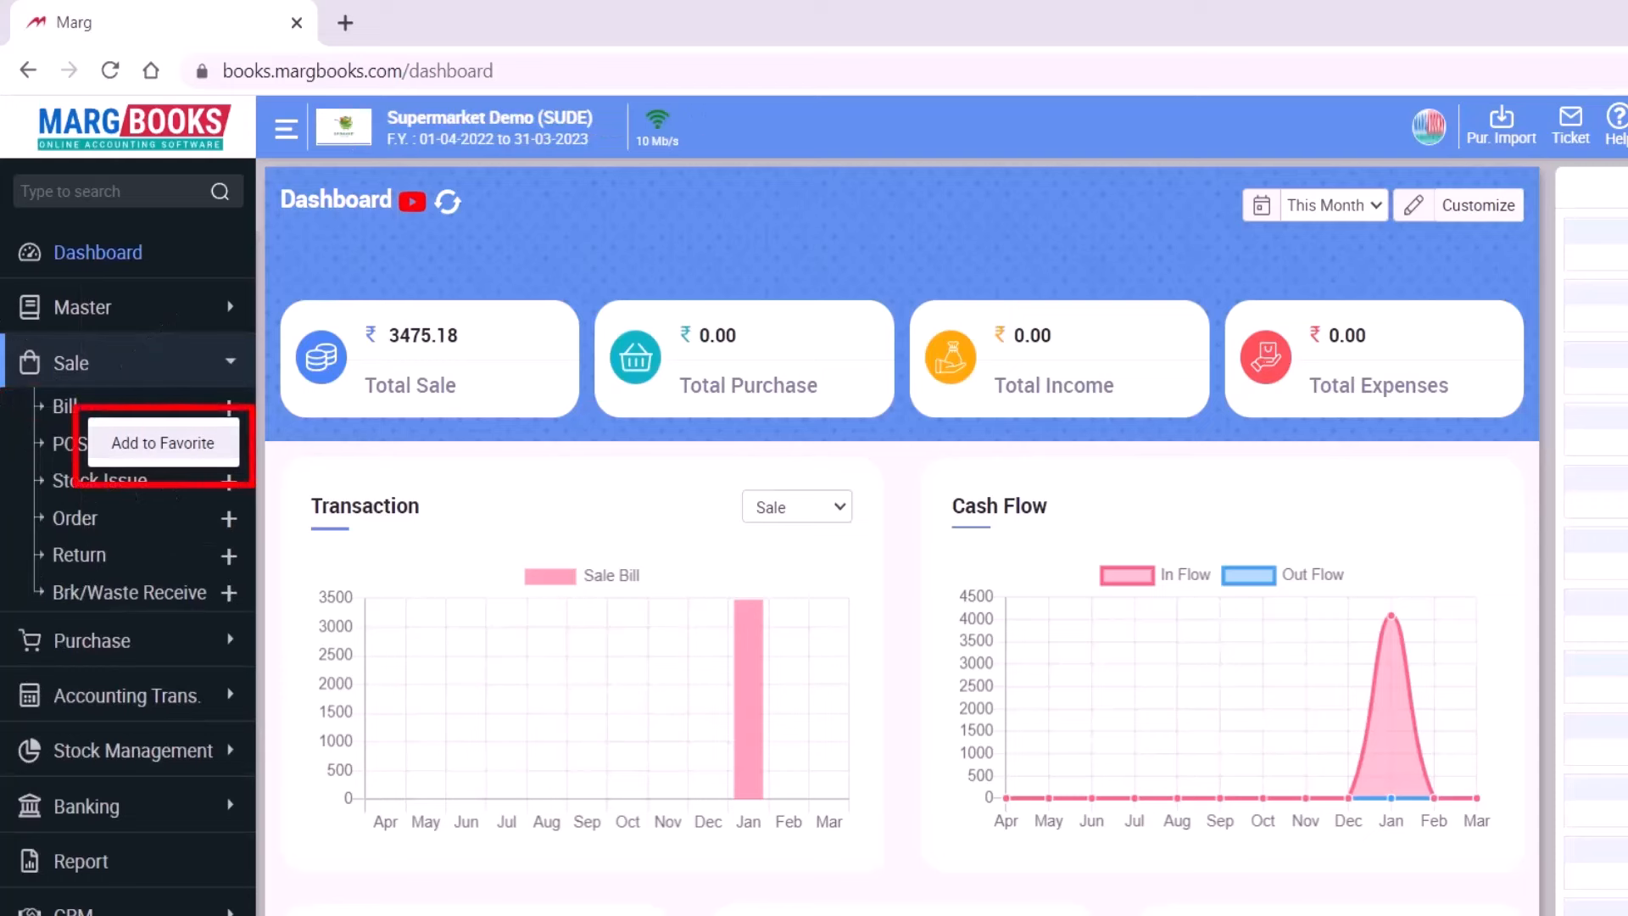
left_click(163, 443)
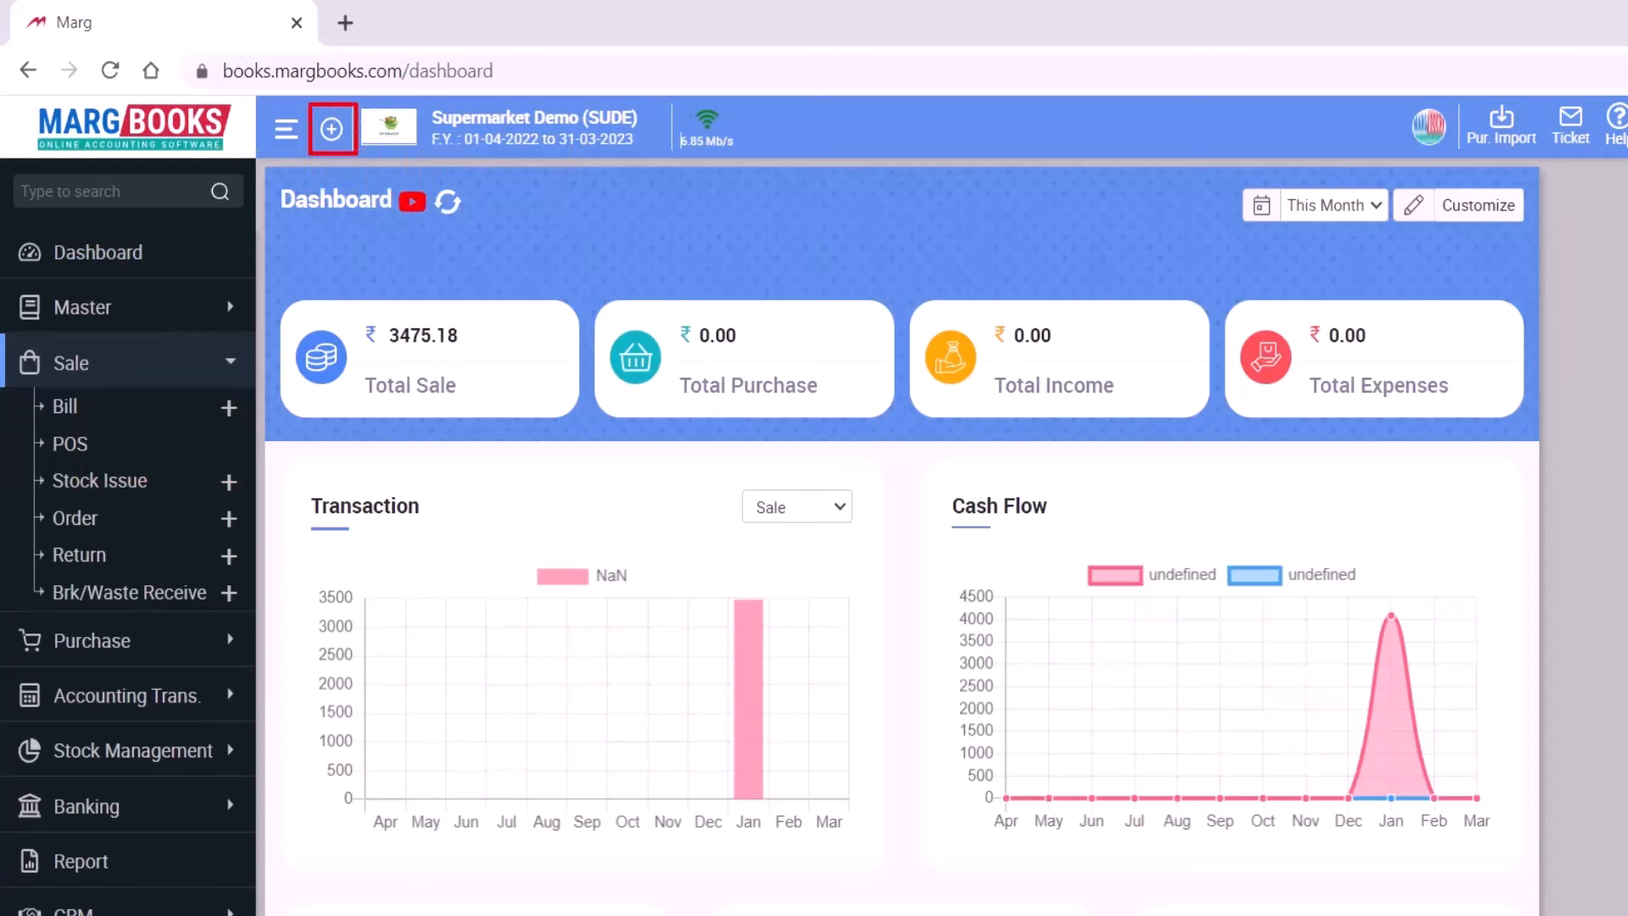
left_click(331, 129)
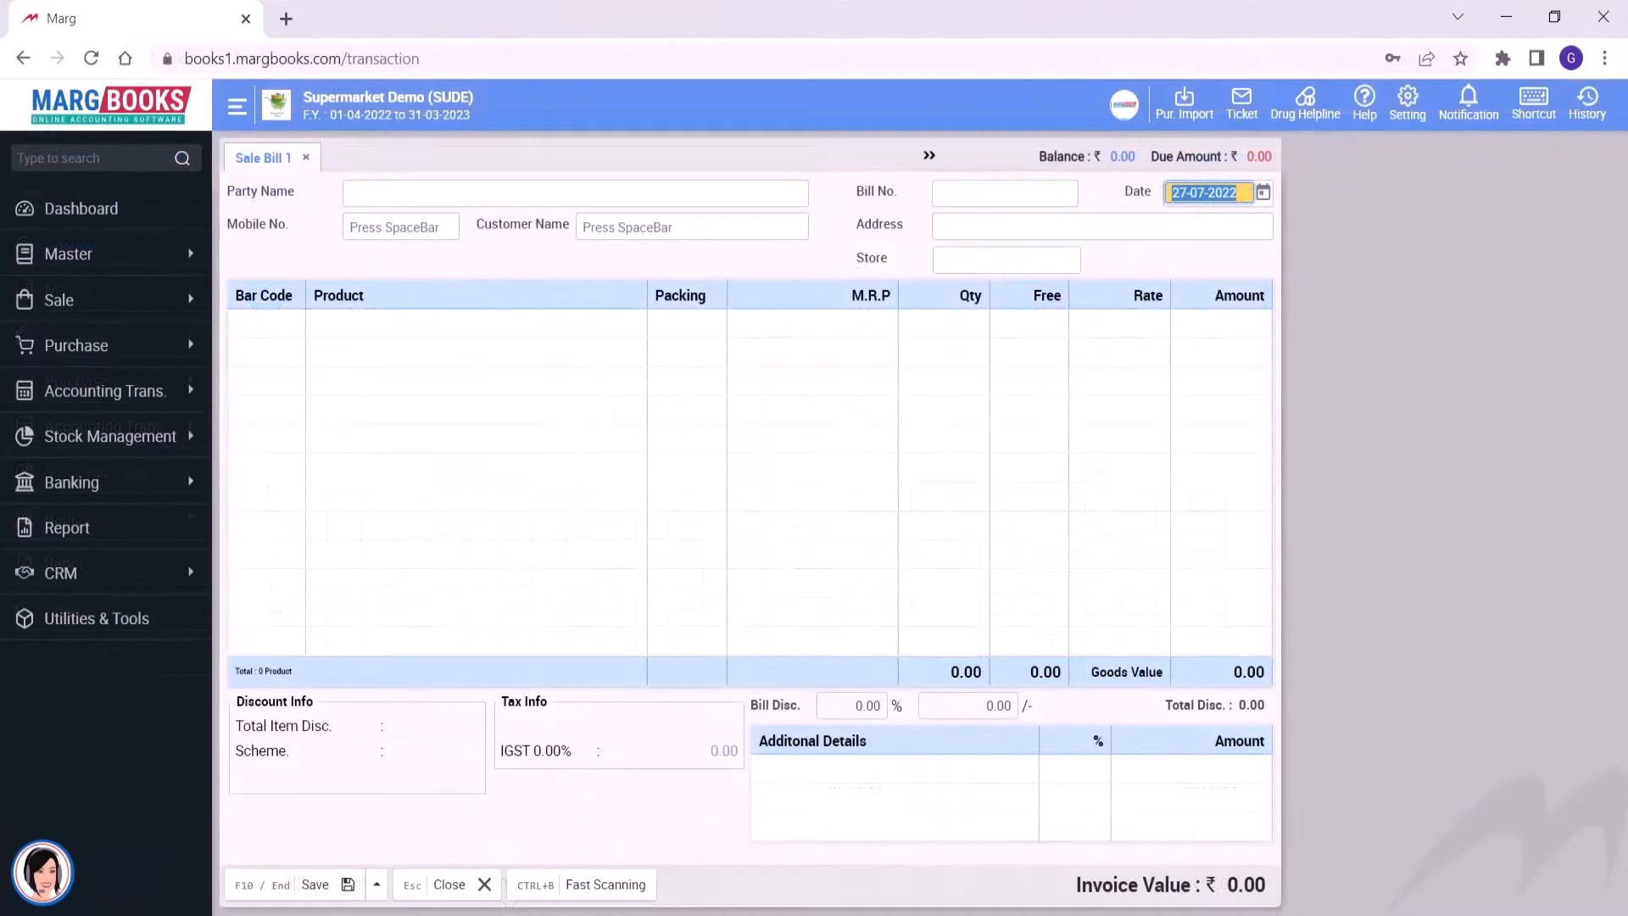
key("Escape")
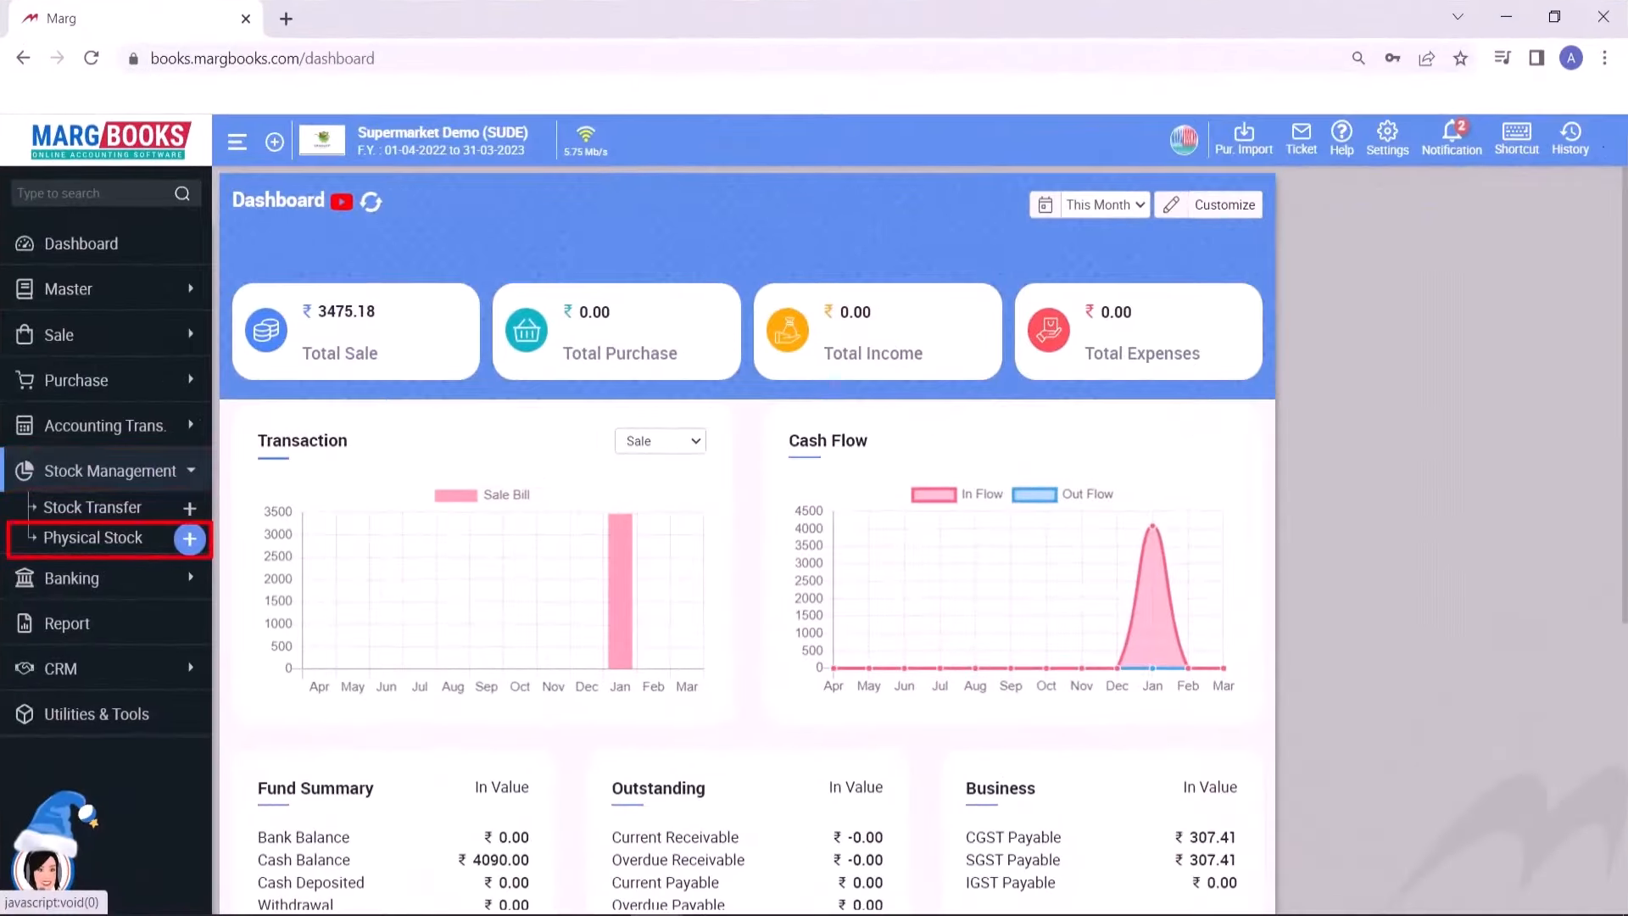
Start a new physical stock entry and select every item in the Select Item list.
left_click(190, 539)
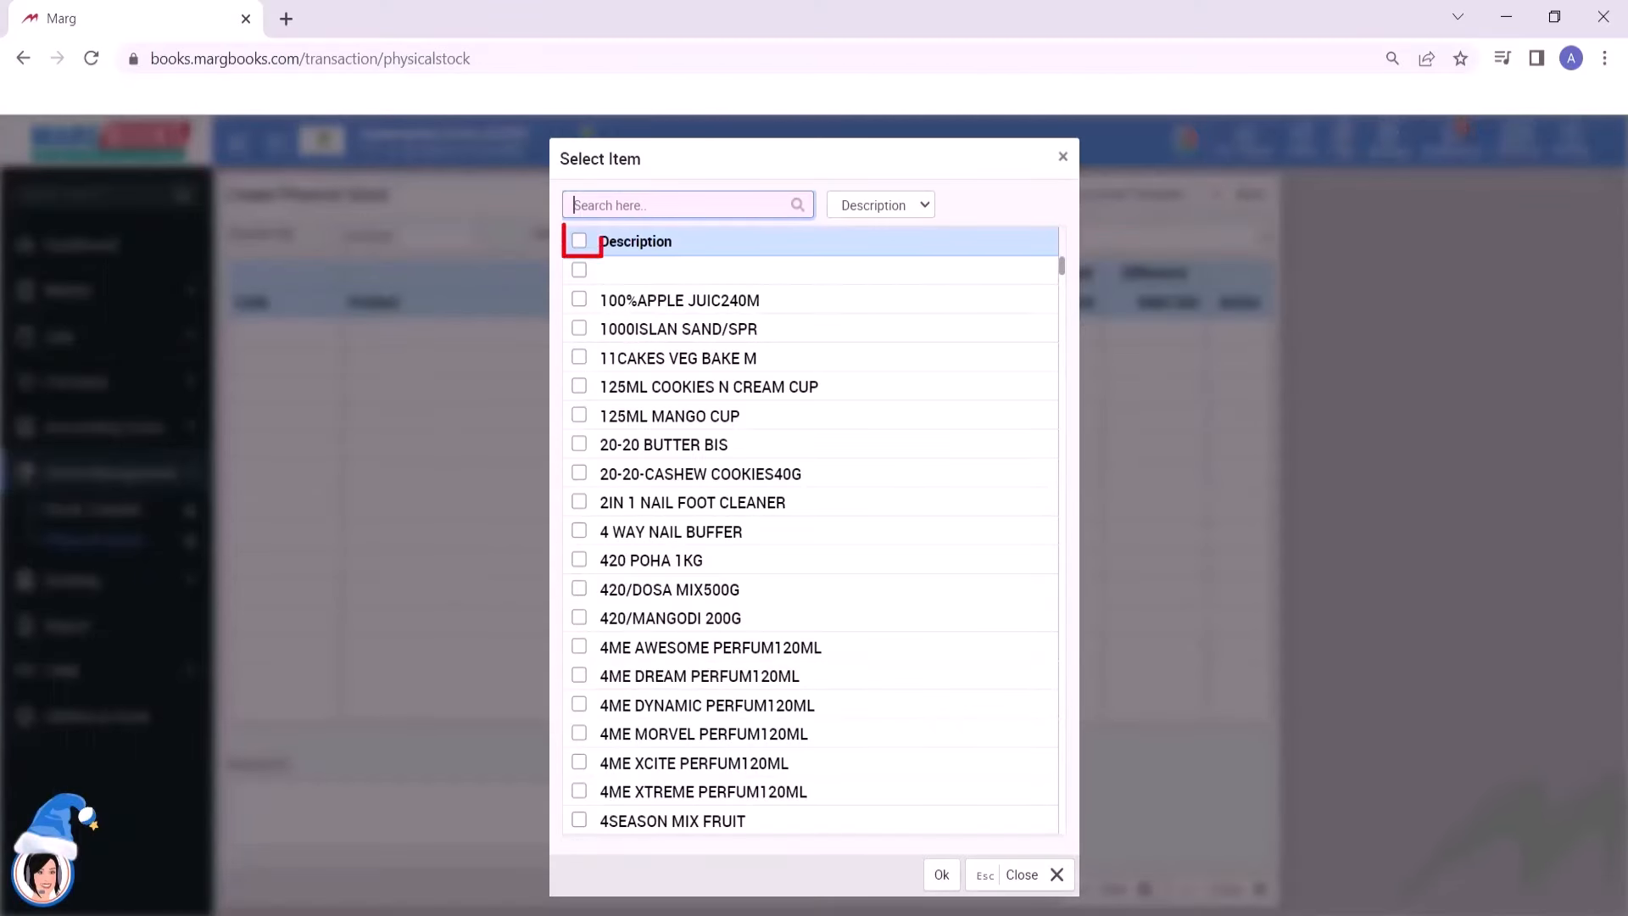
left_click(579, 241)
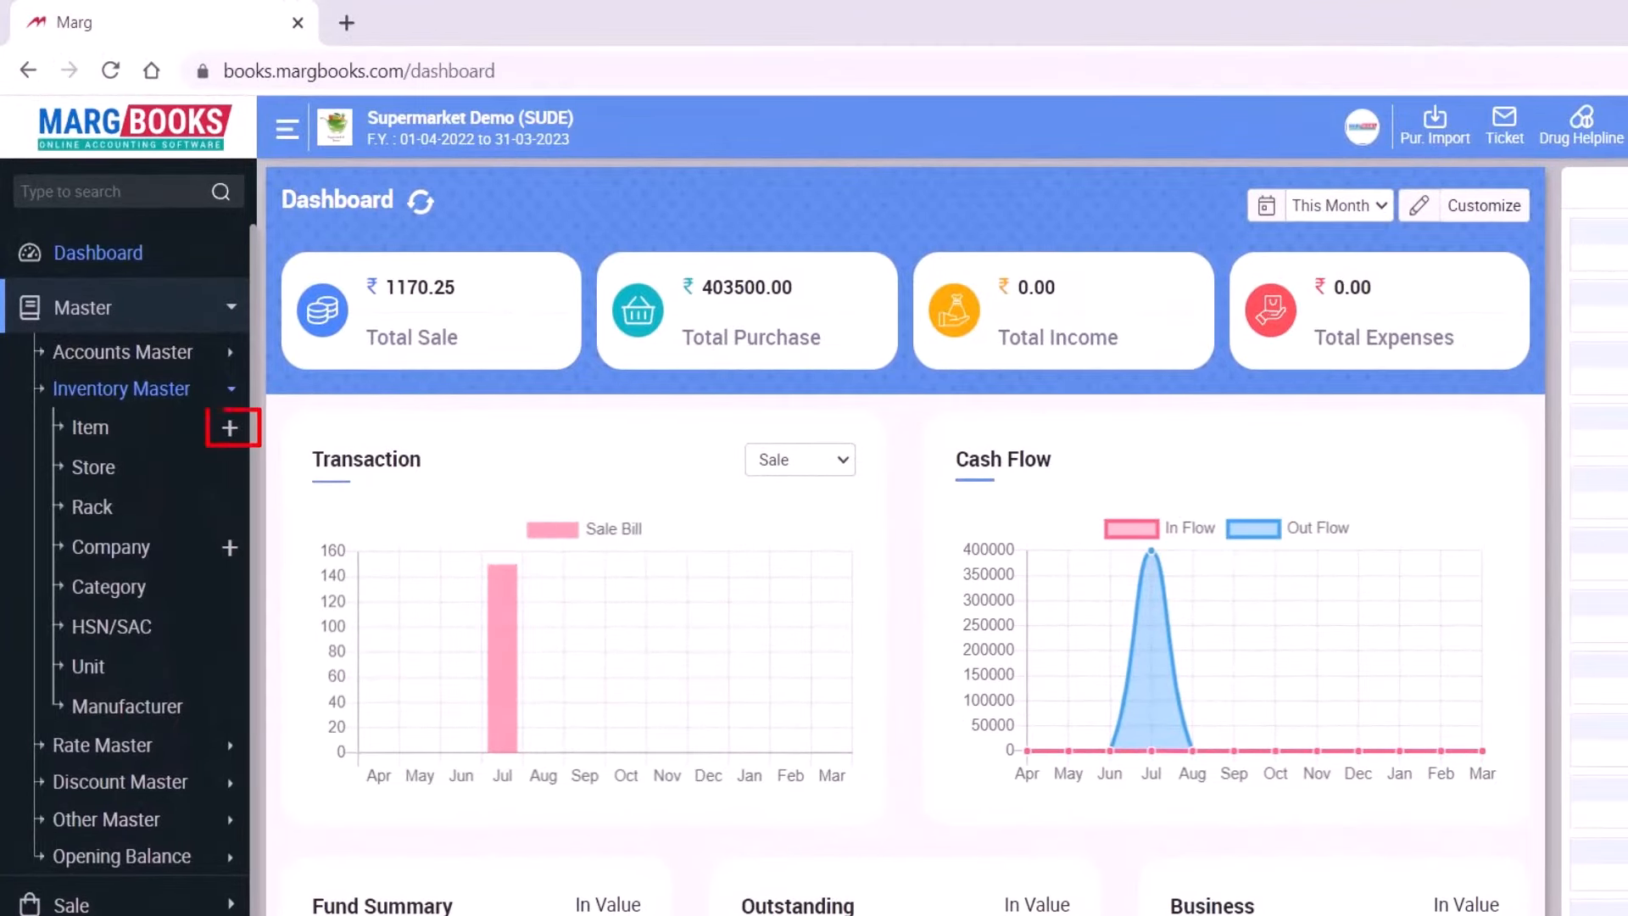
Start a new inventory item named Sugar, keeping its type as Goods.
left_click(229, 427)
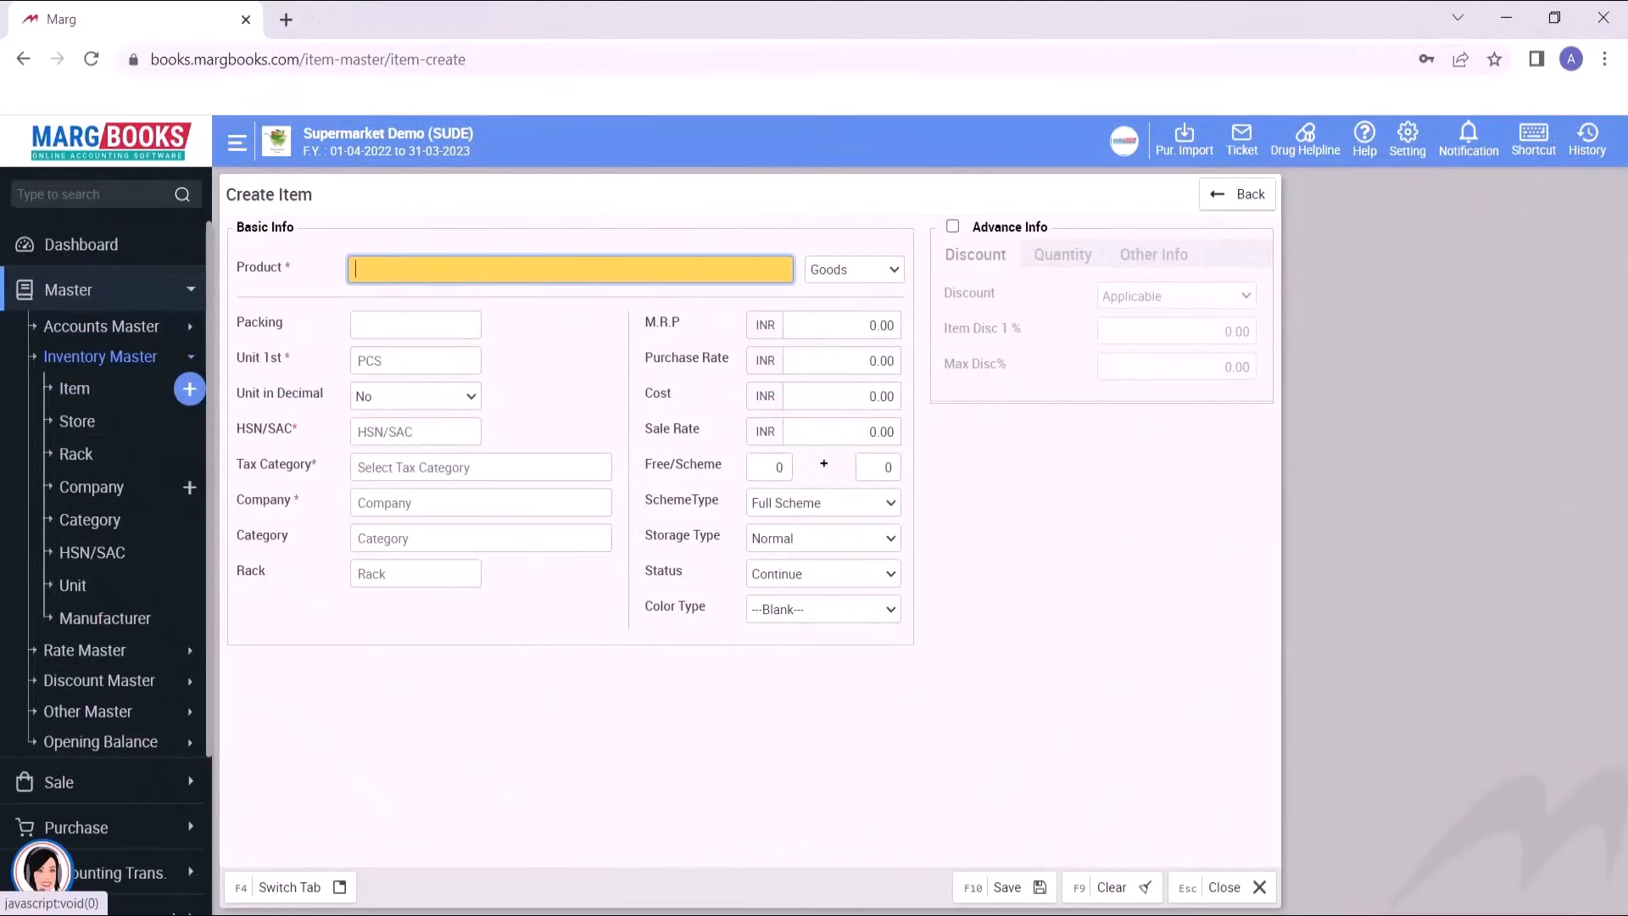
type("Sugar")
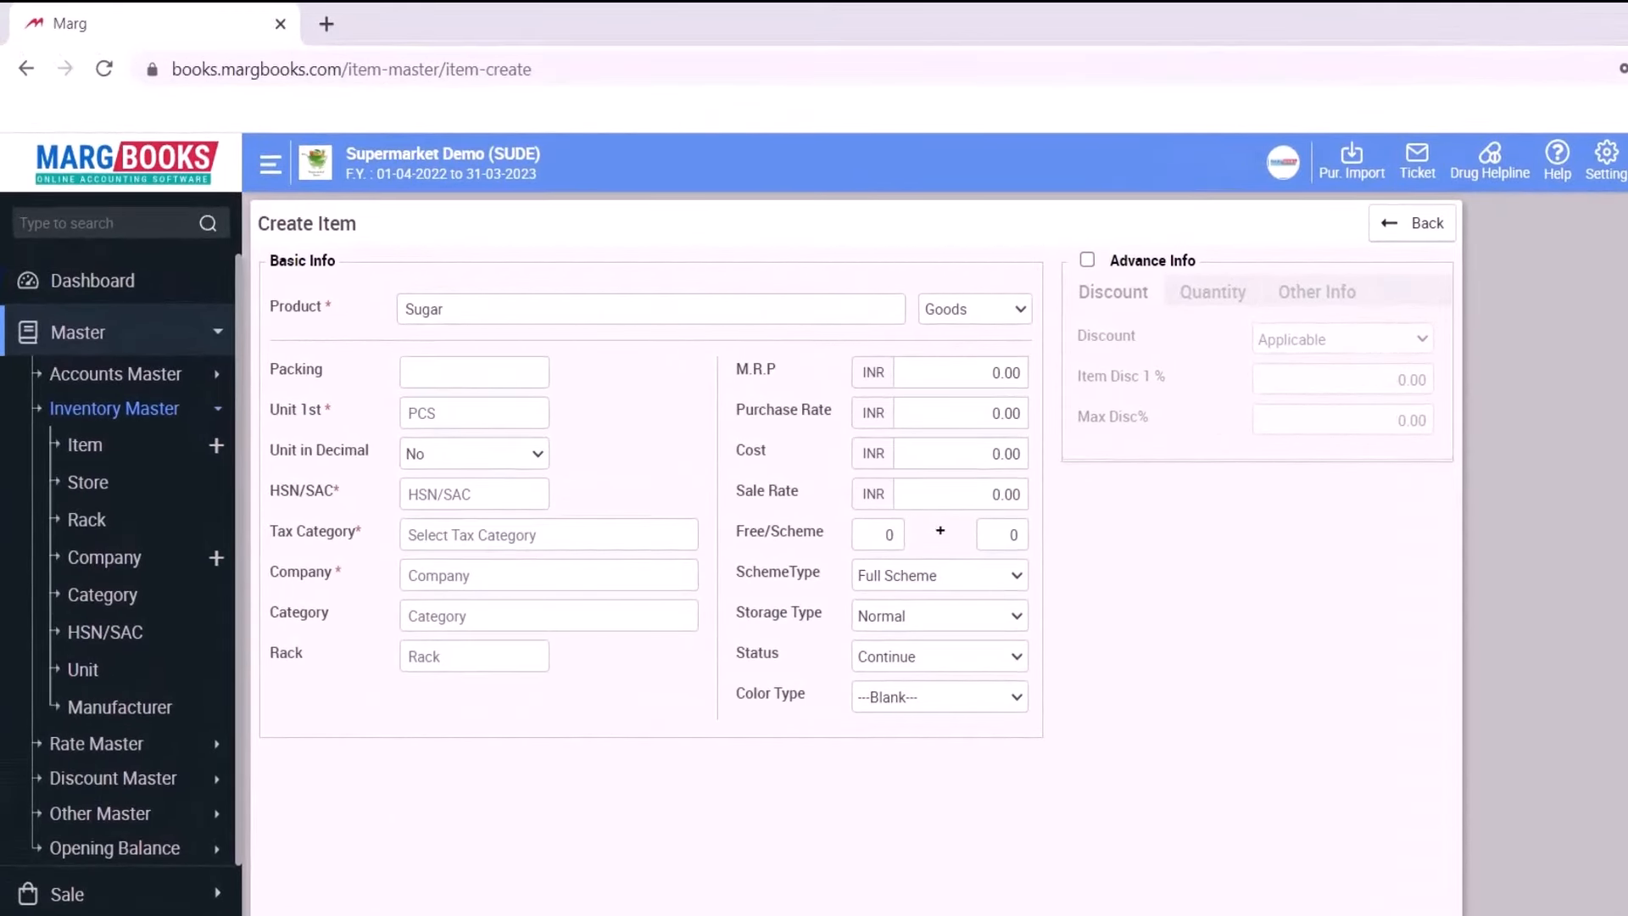
left_click(975, 309)
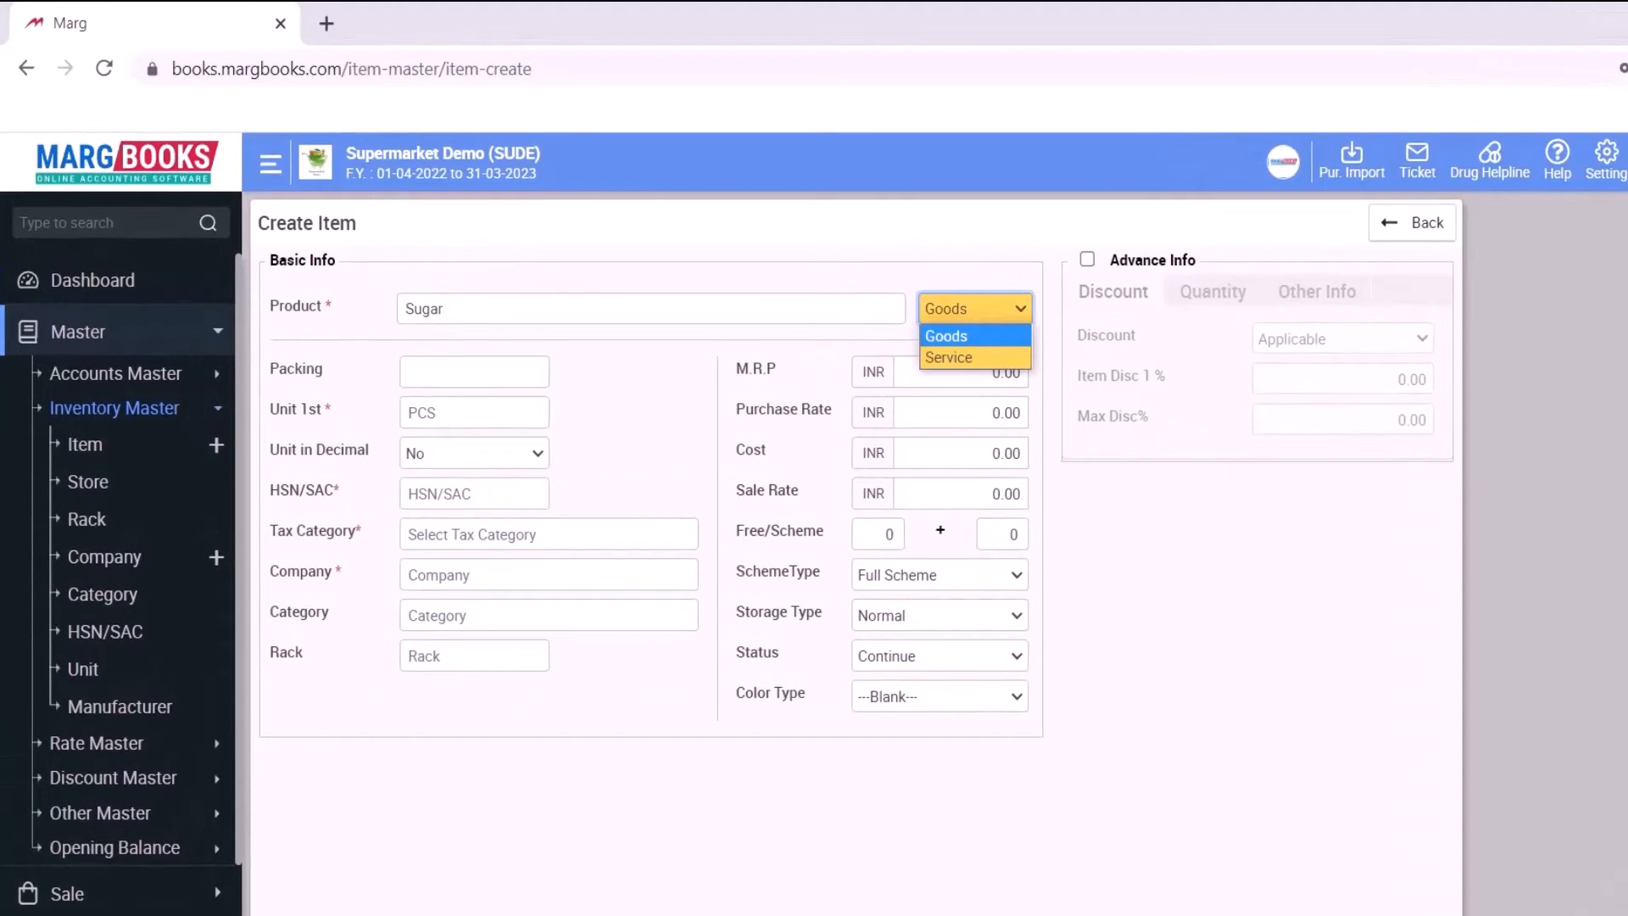
key("Escape")
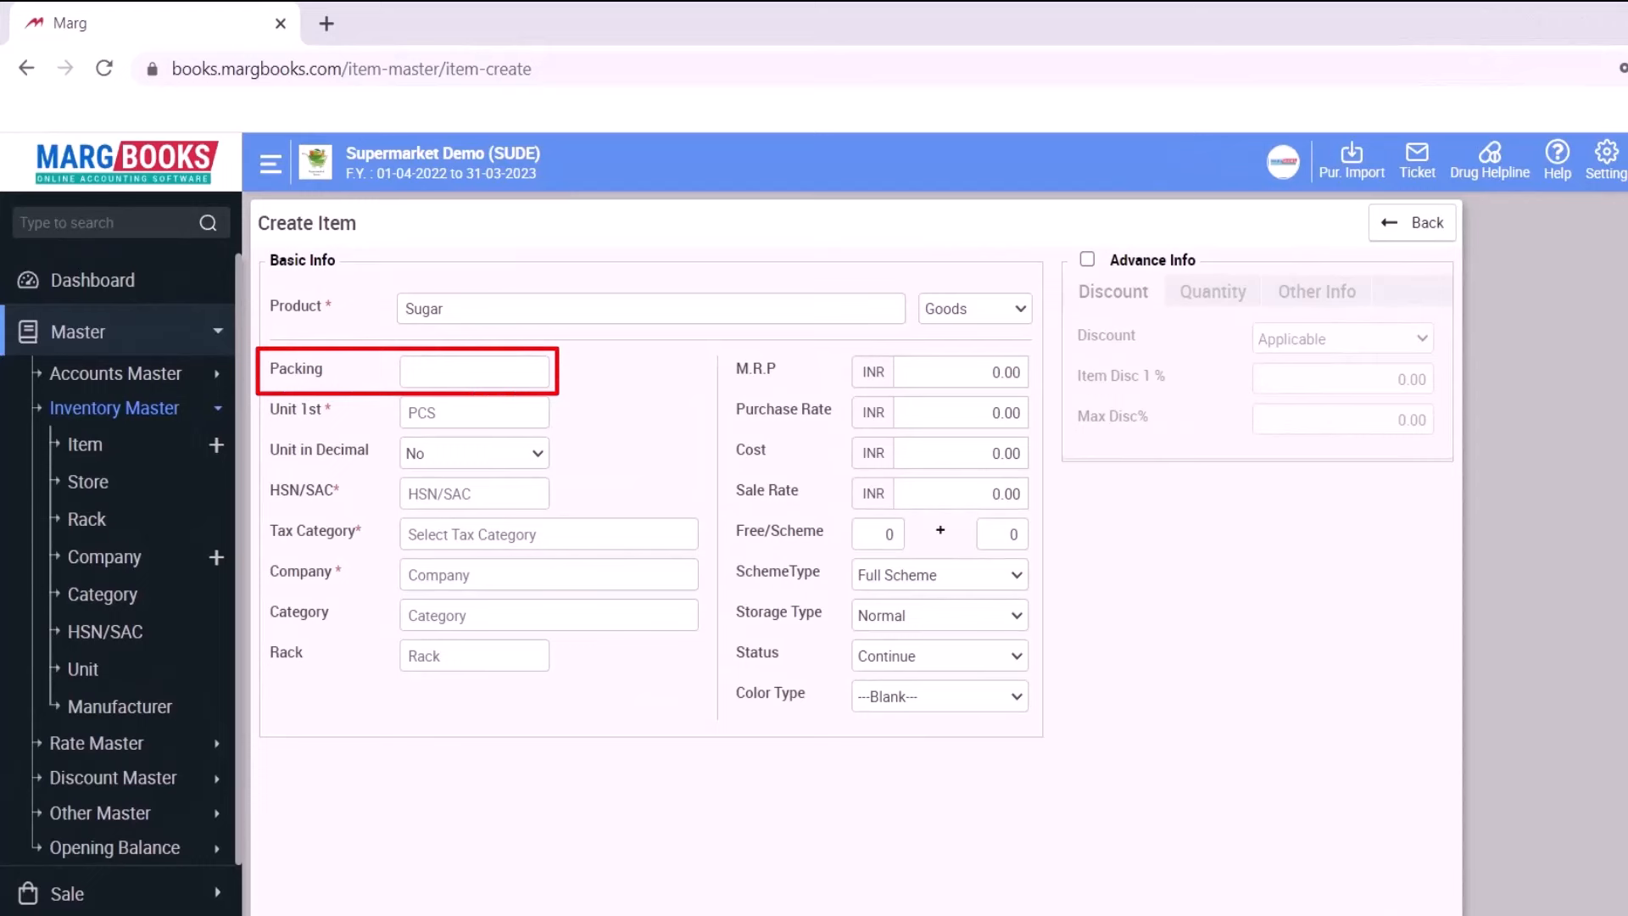
Set Sugar's packing to 10kg and unit to KG, with no decimal quantities.
type("5kg")
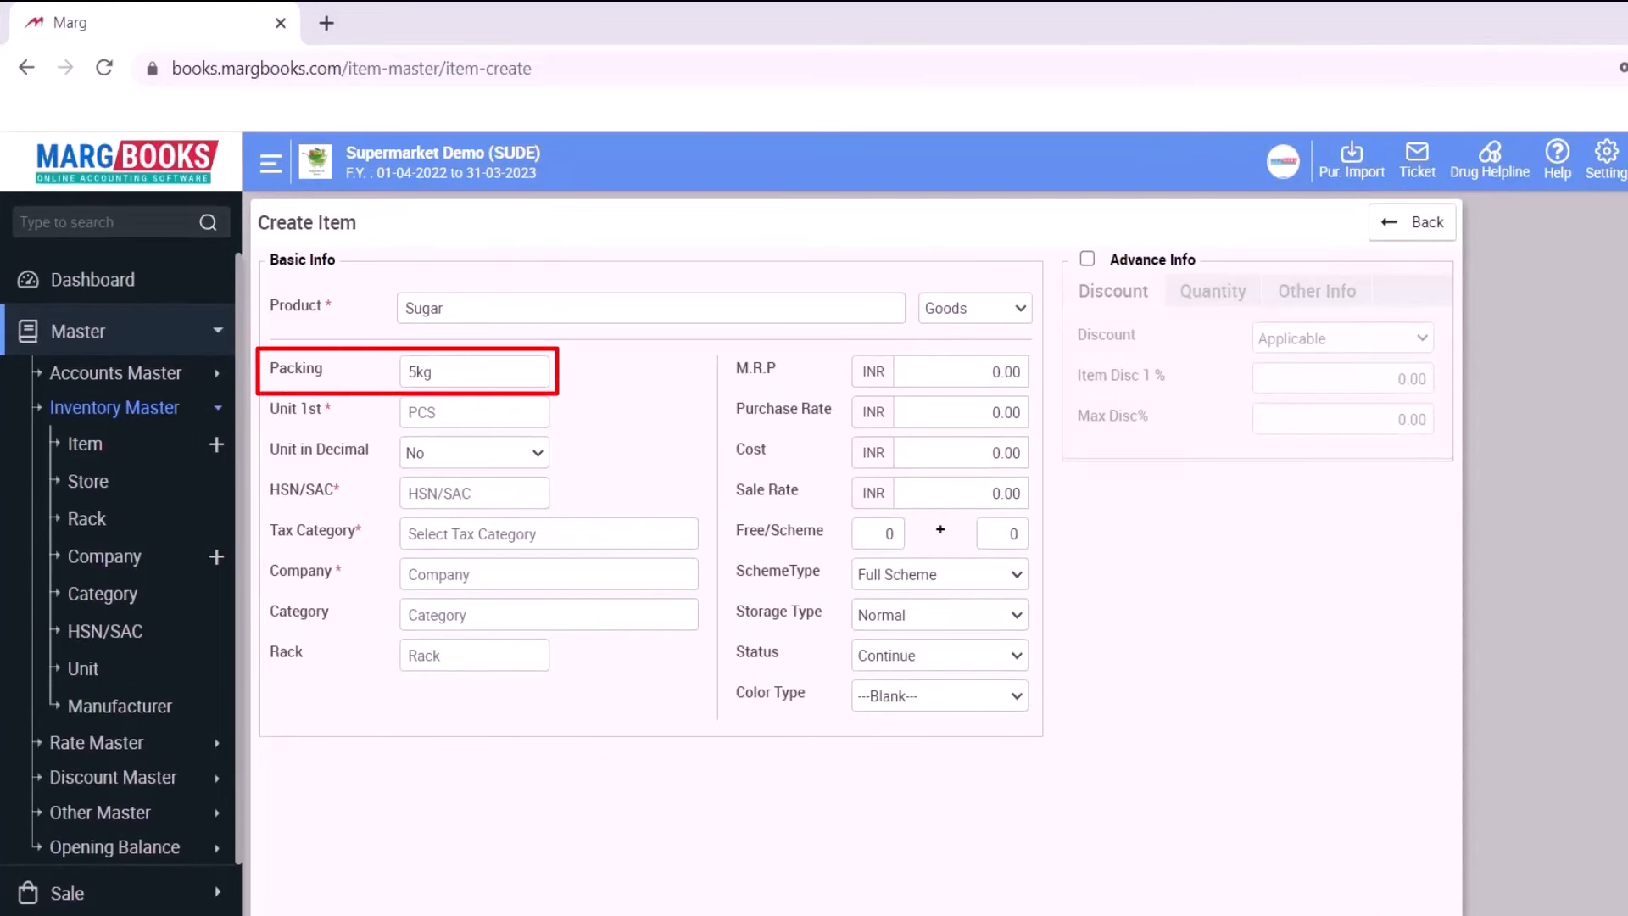
key("BackSpace")
key("BackSpace")
key("BackSpace")
type("10kg")
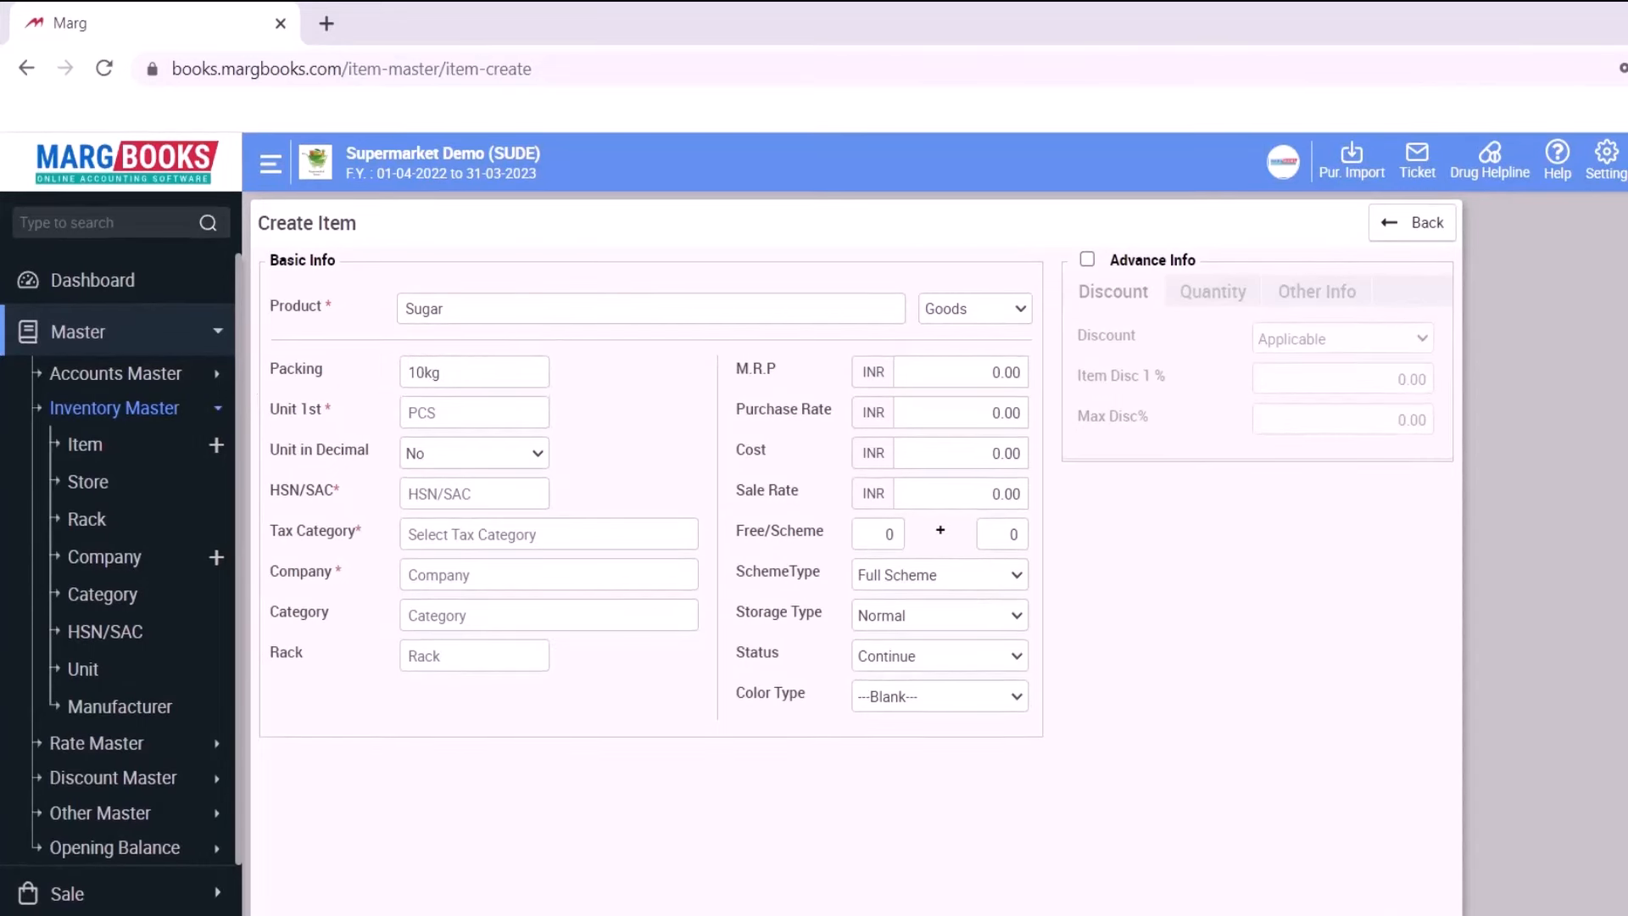
key("Tab")
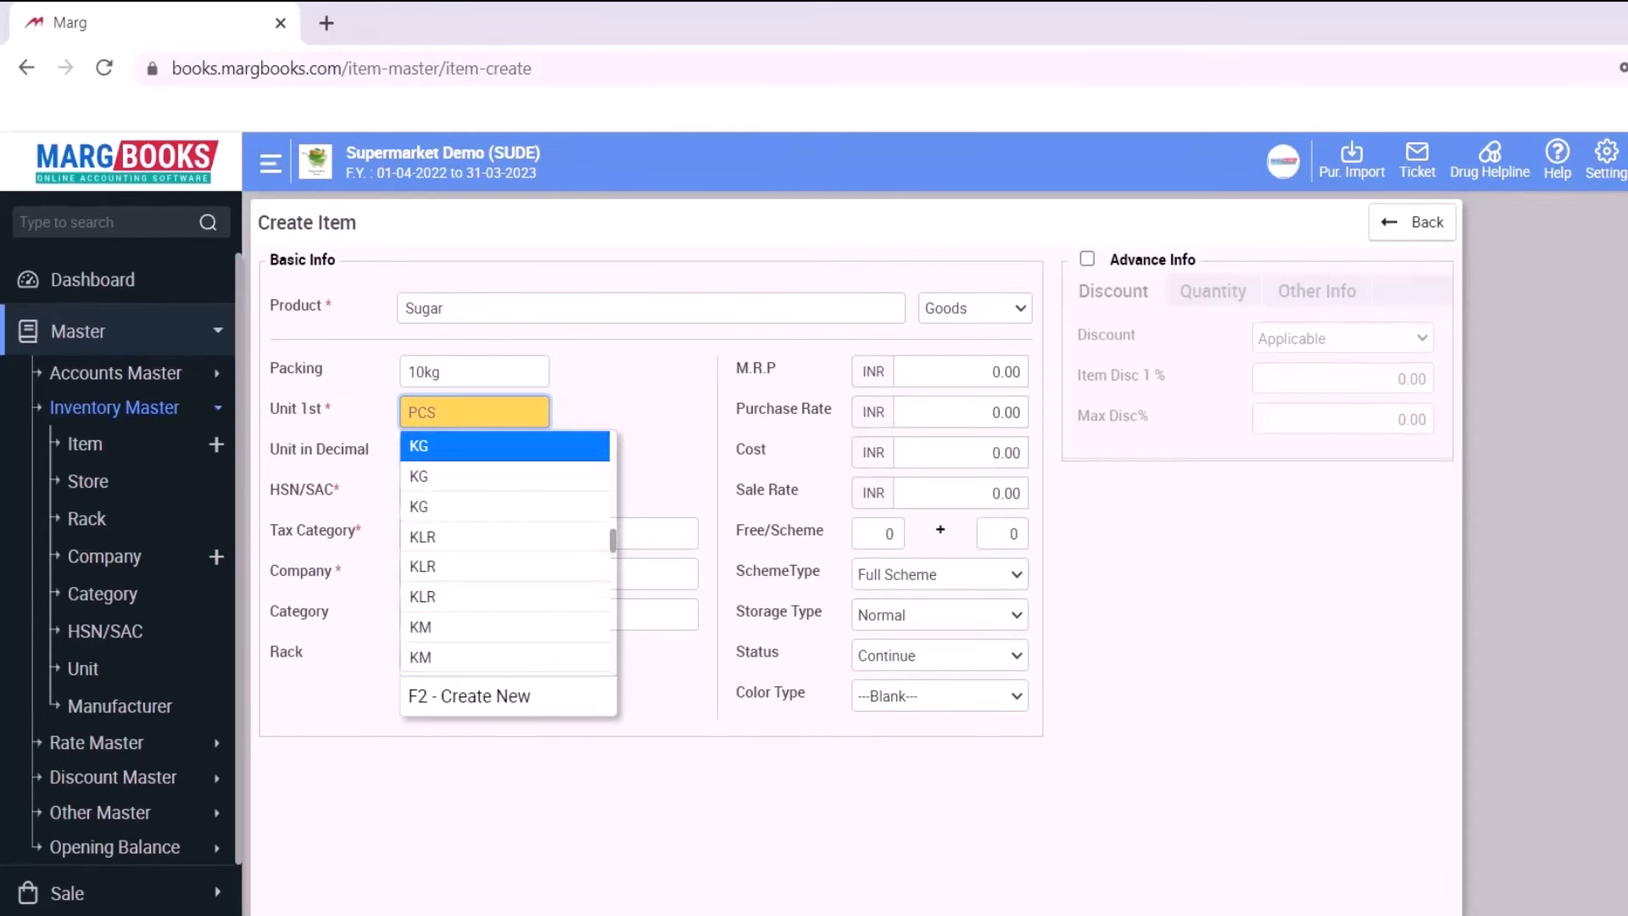
key("Return")
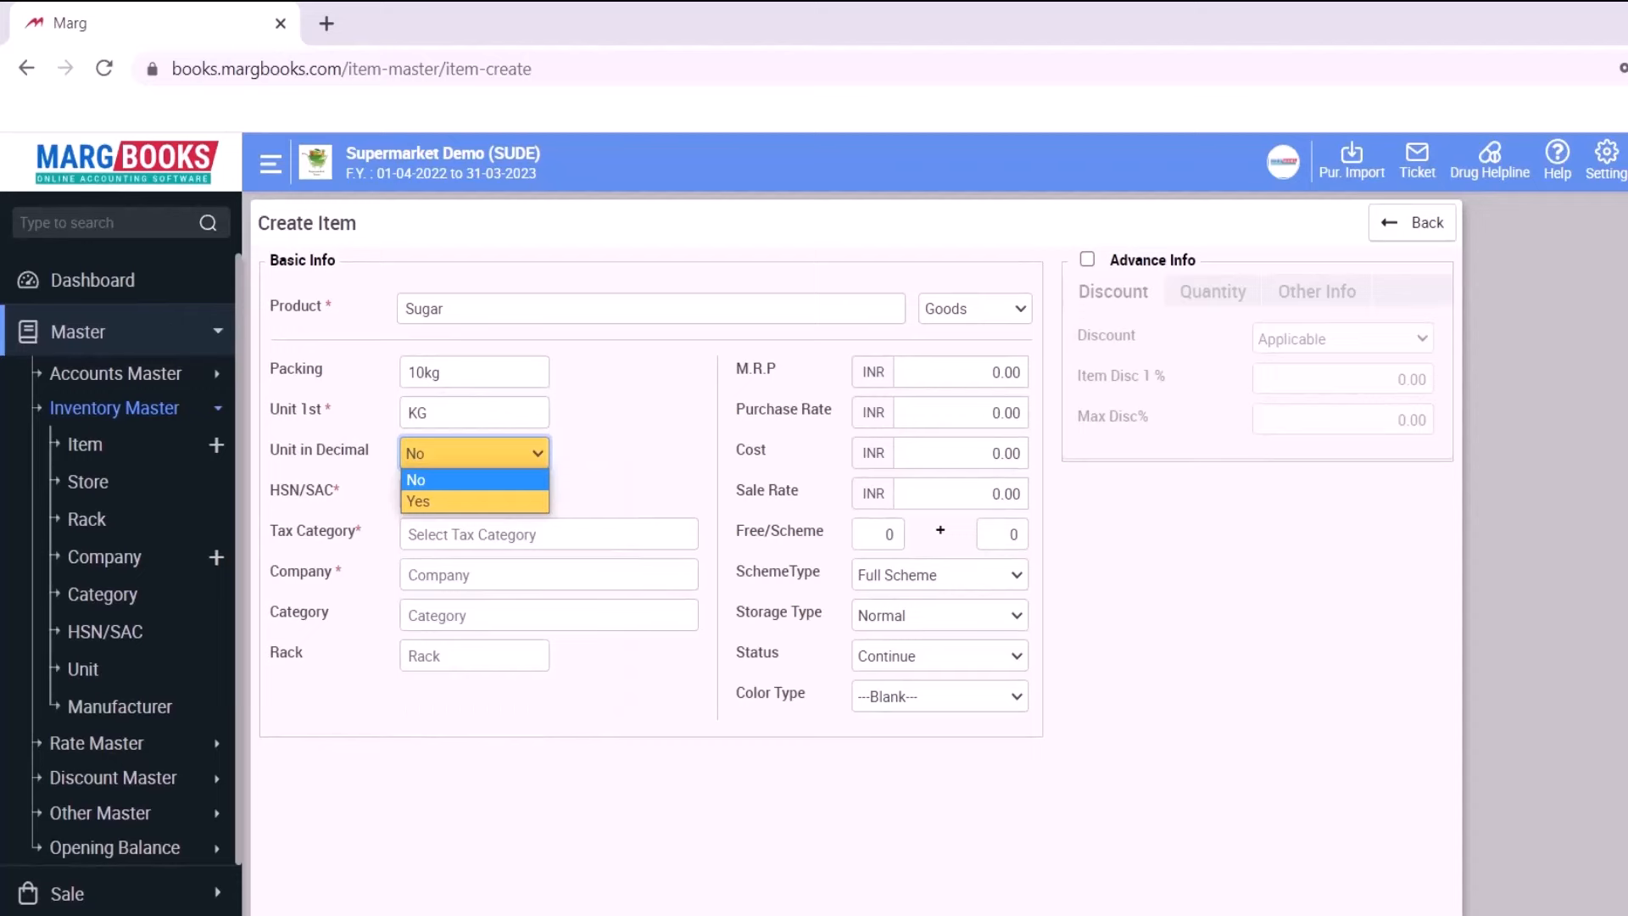
key("Return")
Give Sugar HSN 0085, GST Sale - 12%, MRP 50, purchase rate 40, sale rate 50 and a 10+1 scheme.
type("0")
key("Return")
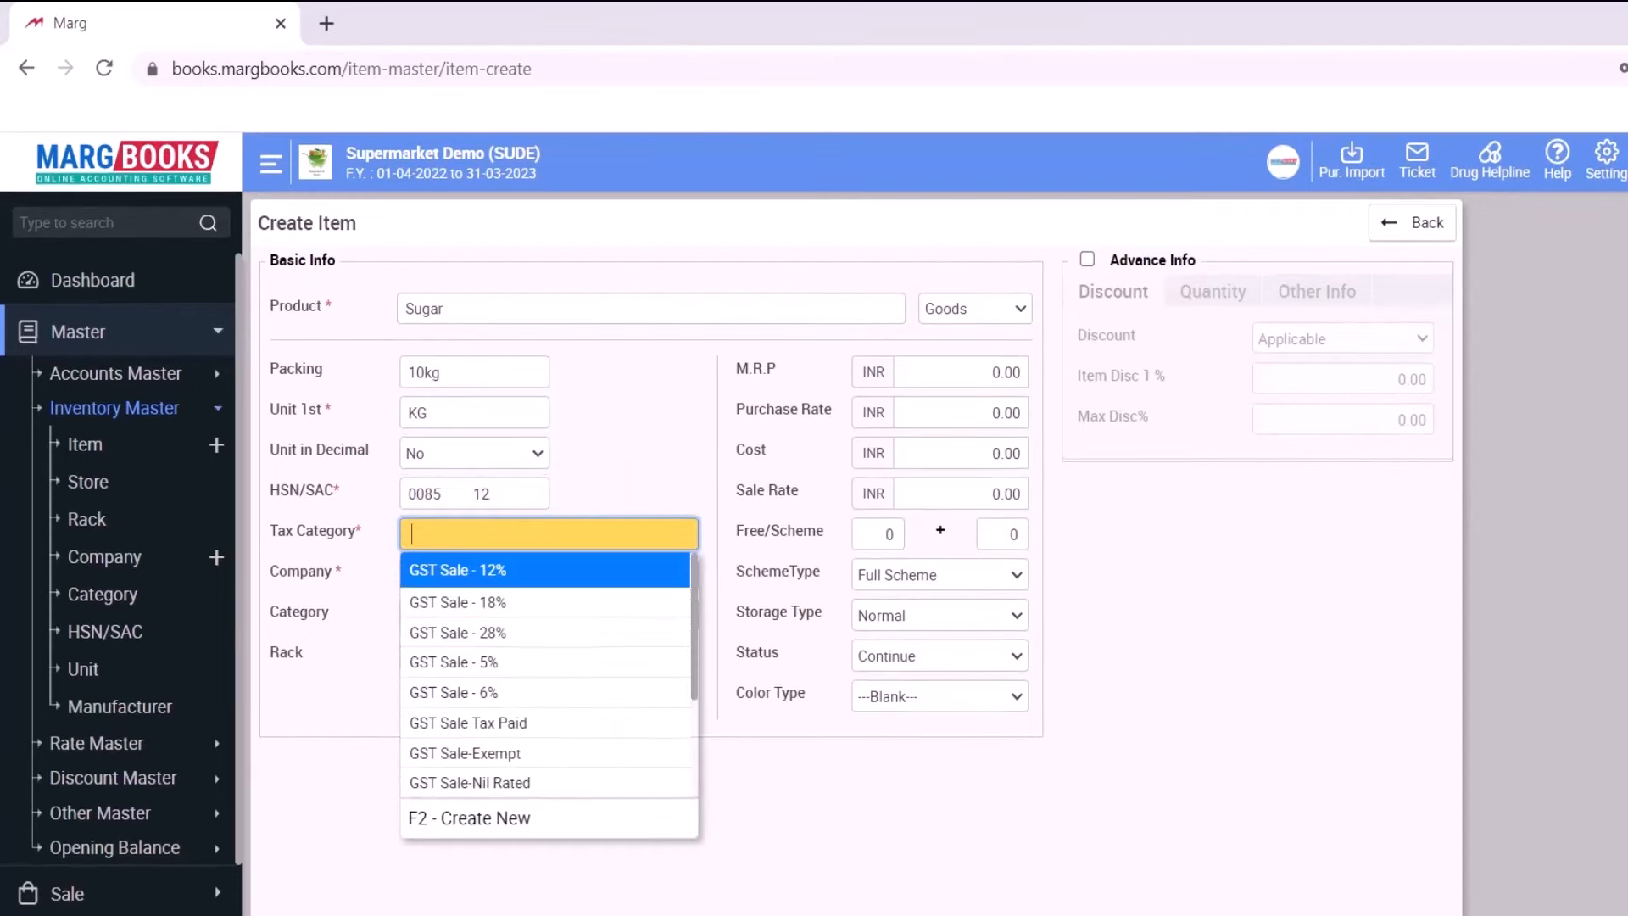
key("Return")
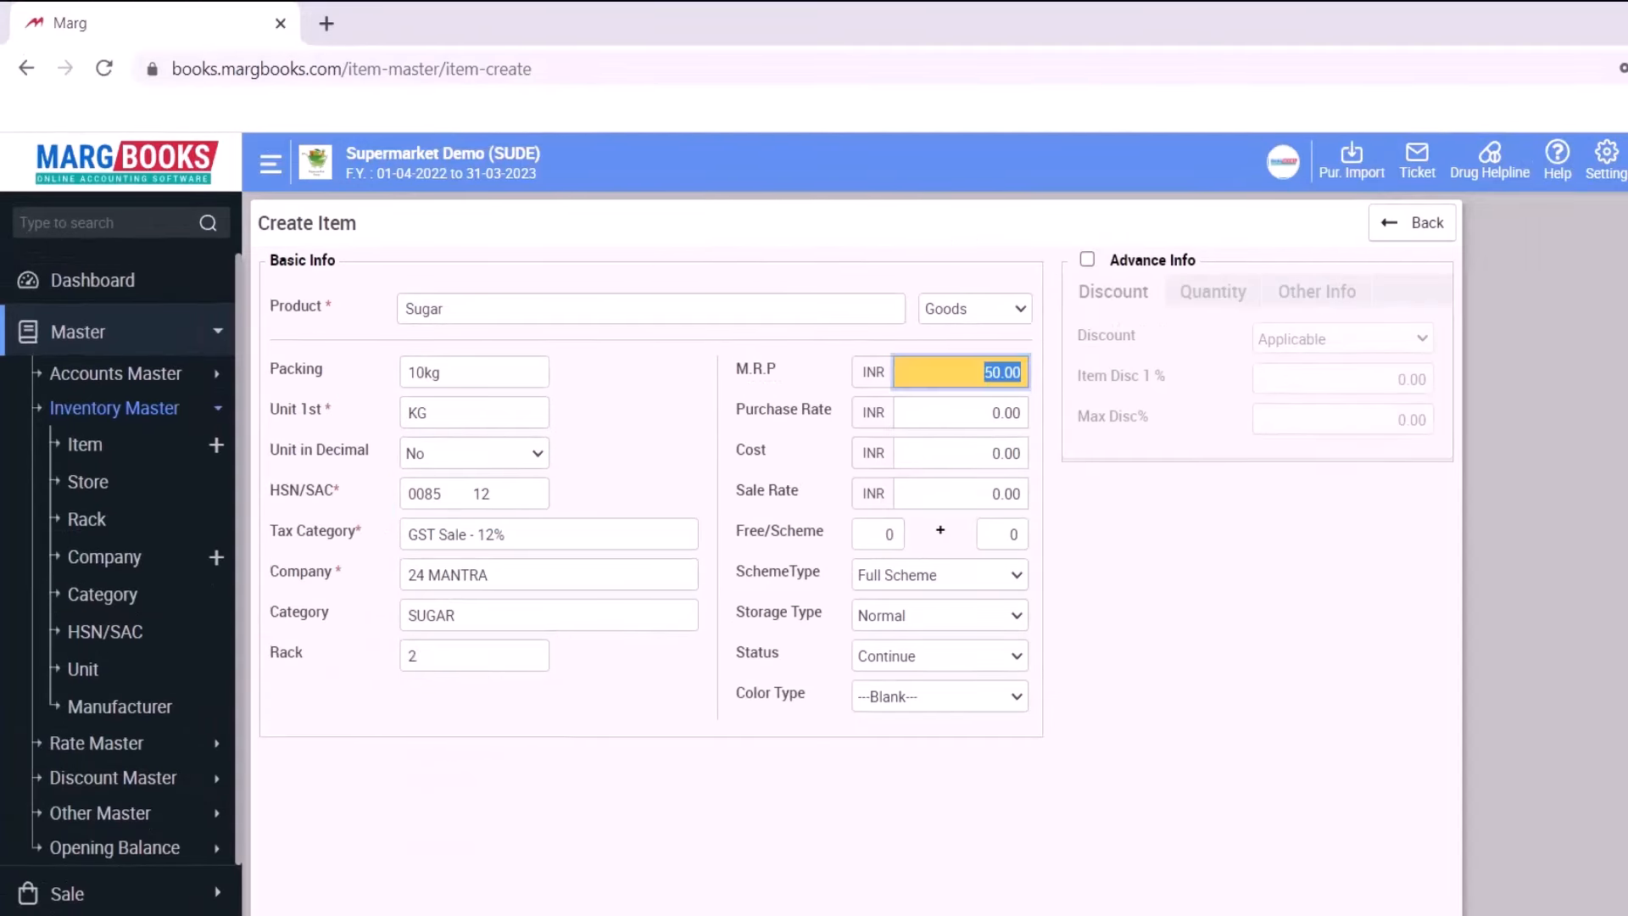
key("Tab")
type("40")
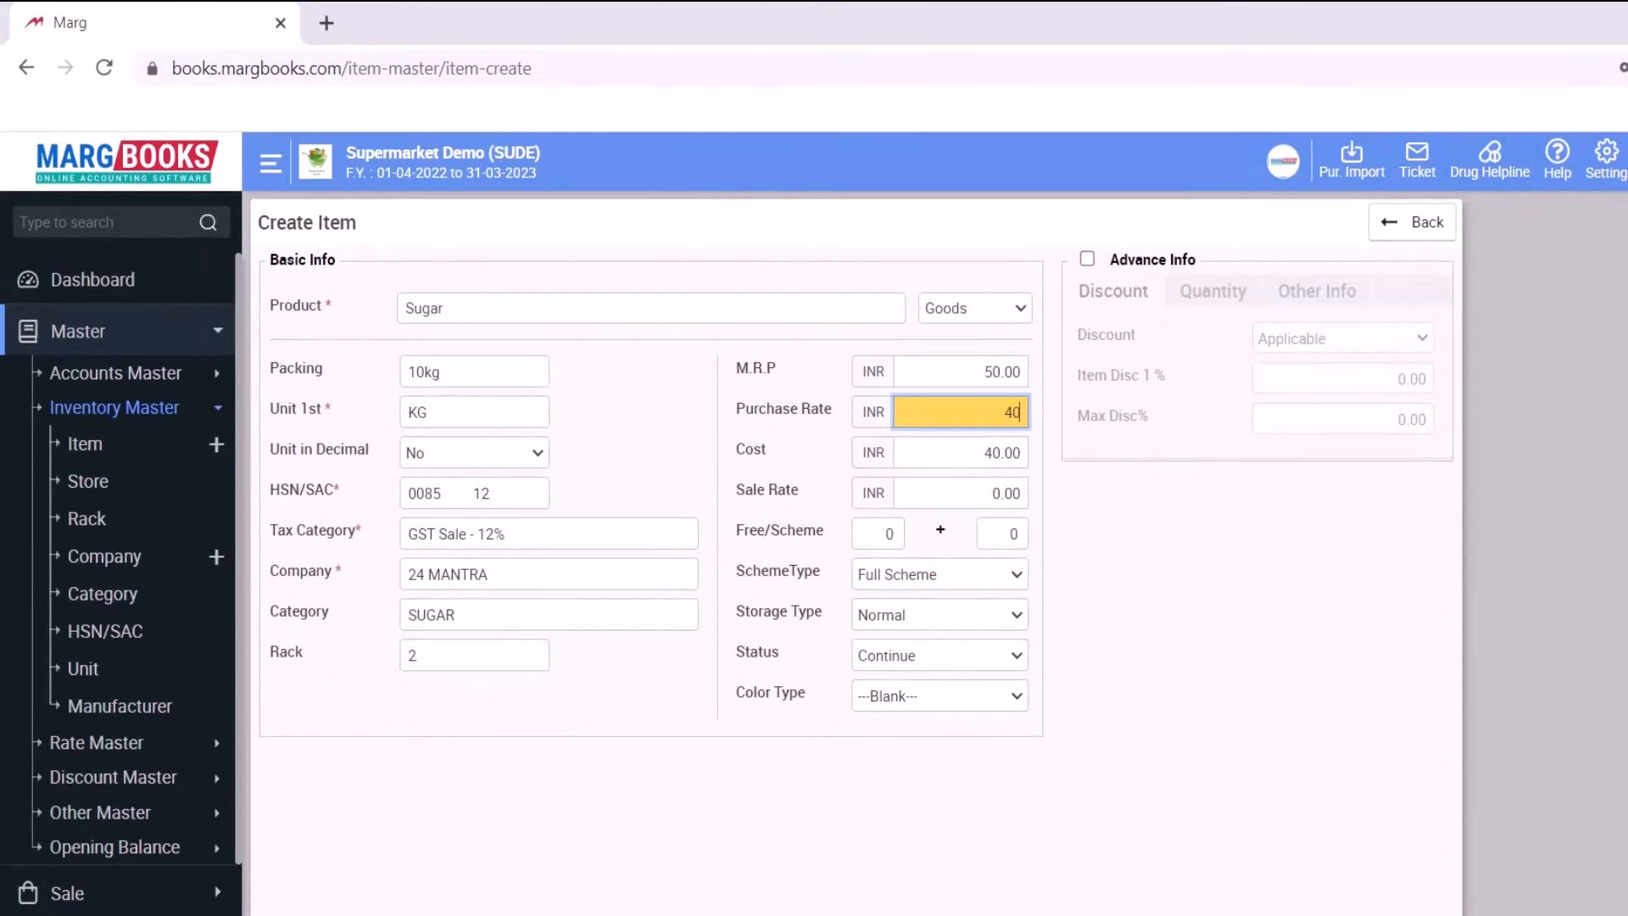
key("Return")
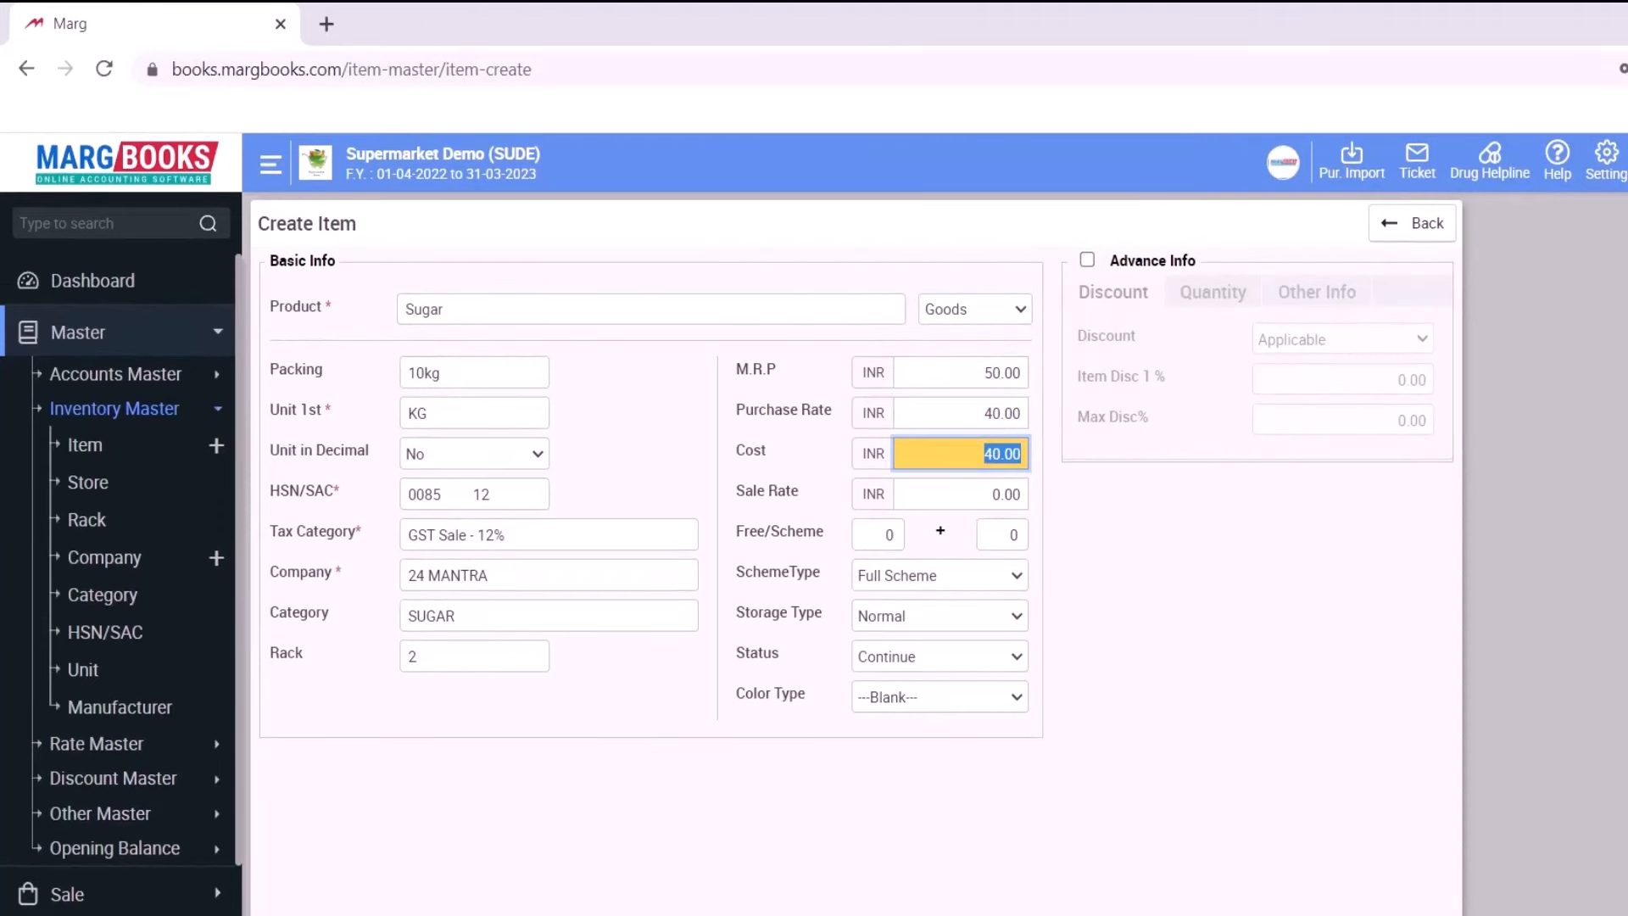
key("Return")
type("50")
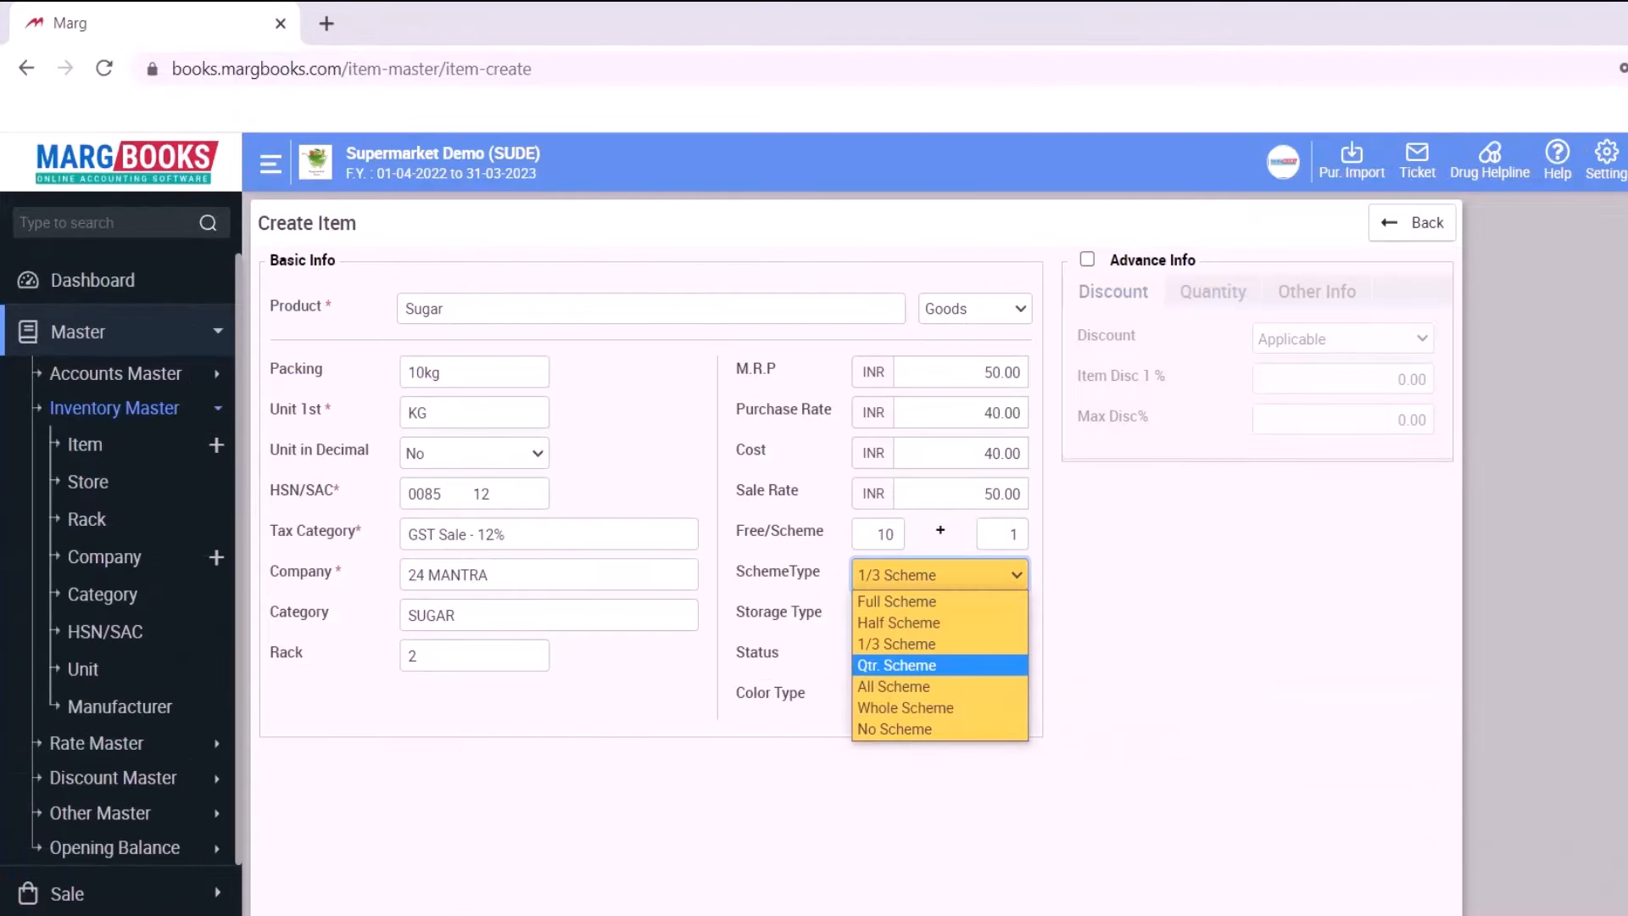
key("Down")
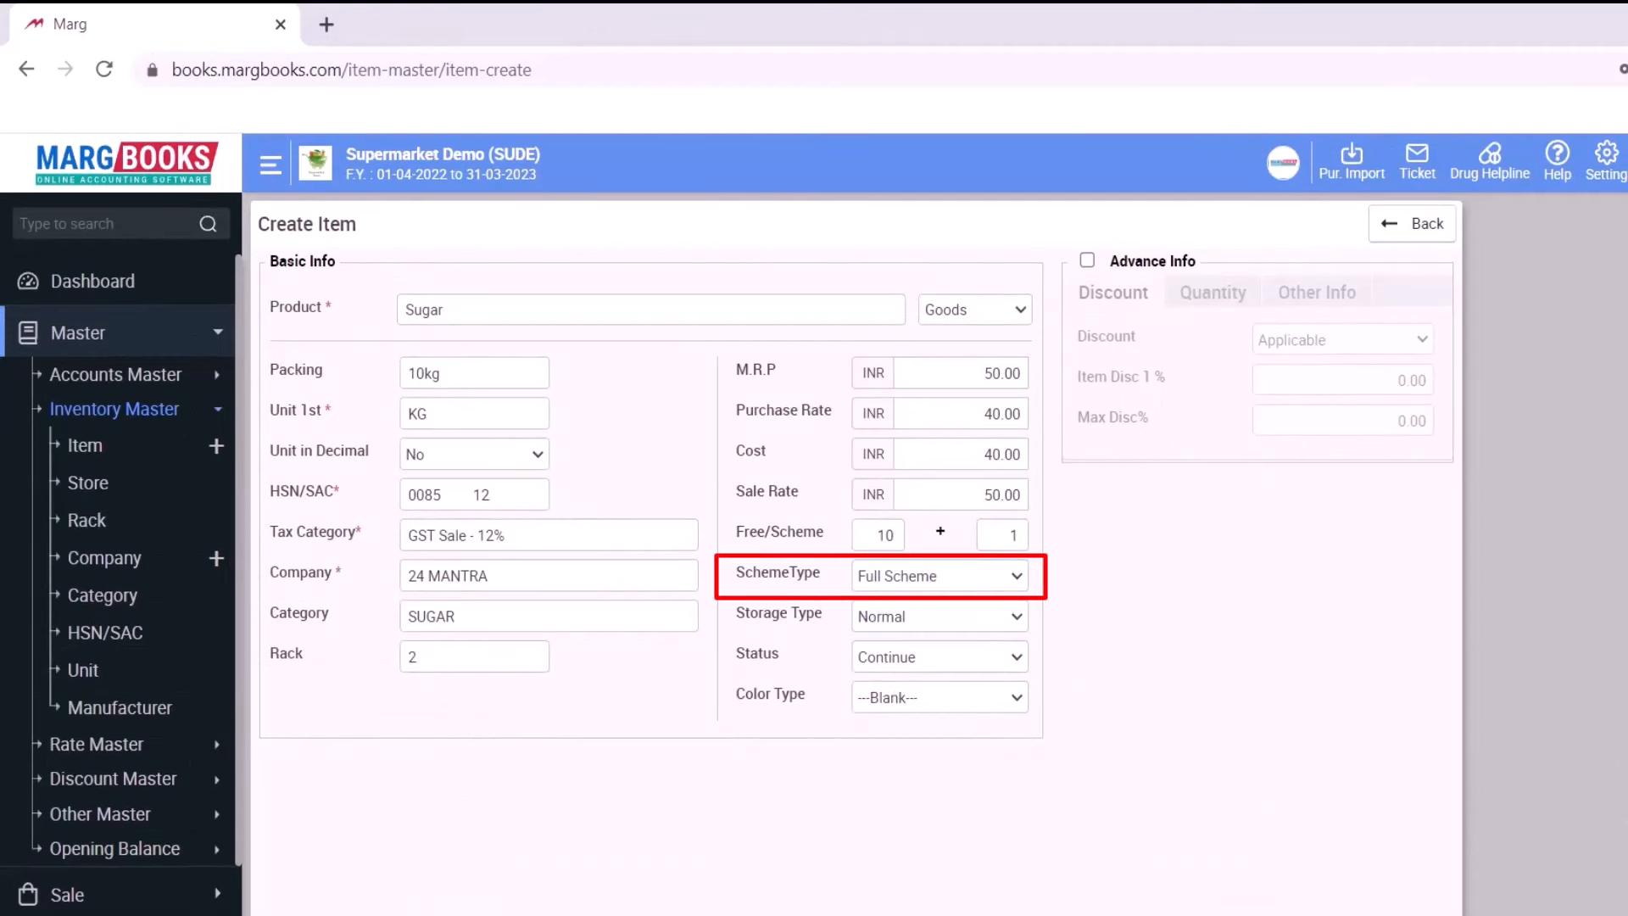
Show Sugar's storage type choices: Normal, Costly, 8° Storage and 24° Storage.
left_click(939, 617)
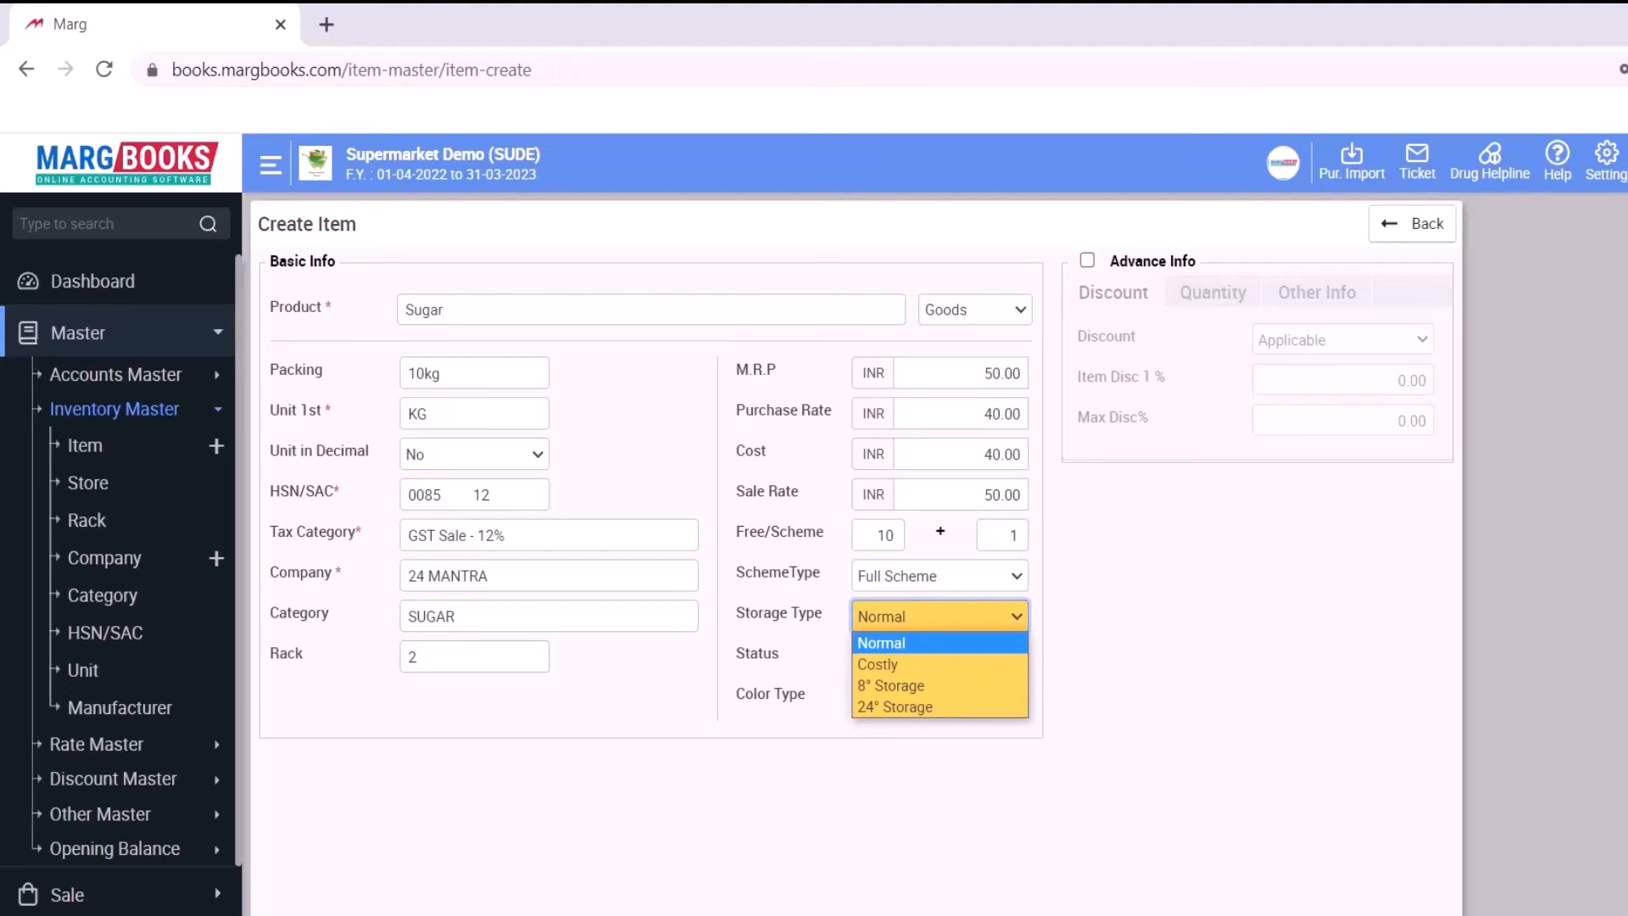
Keep Sugar's storage type Normal and review status options, leaving it at Continue.
left_click(939, 656)
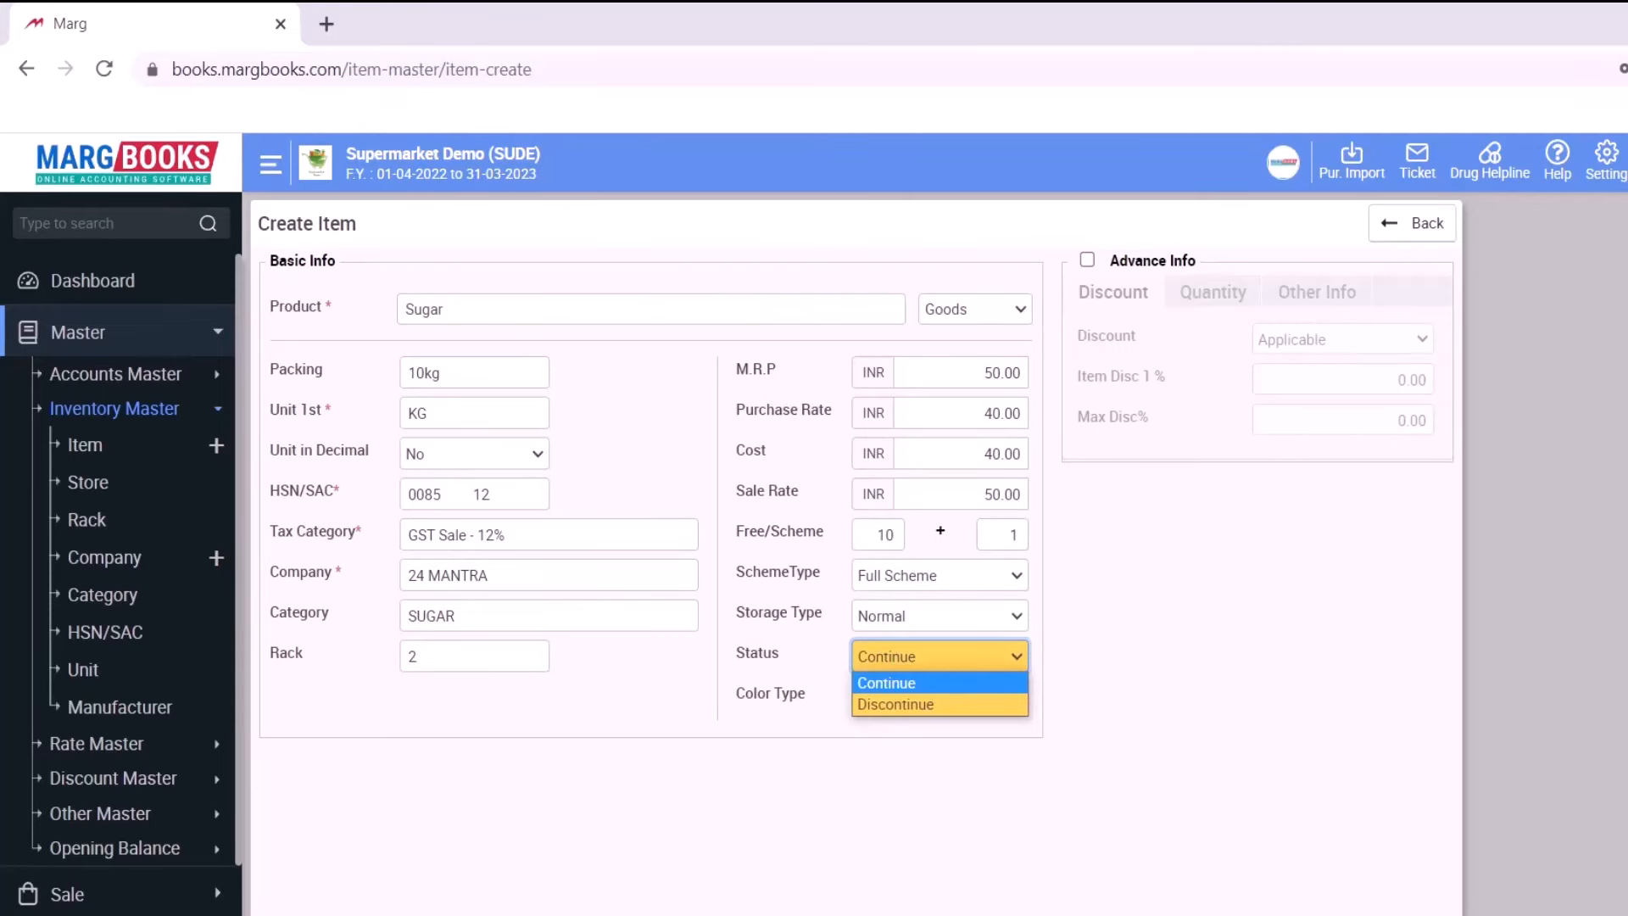
key("Down")
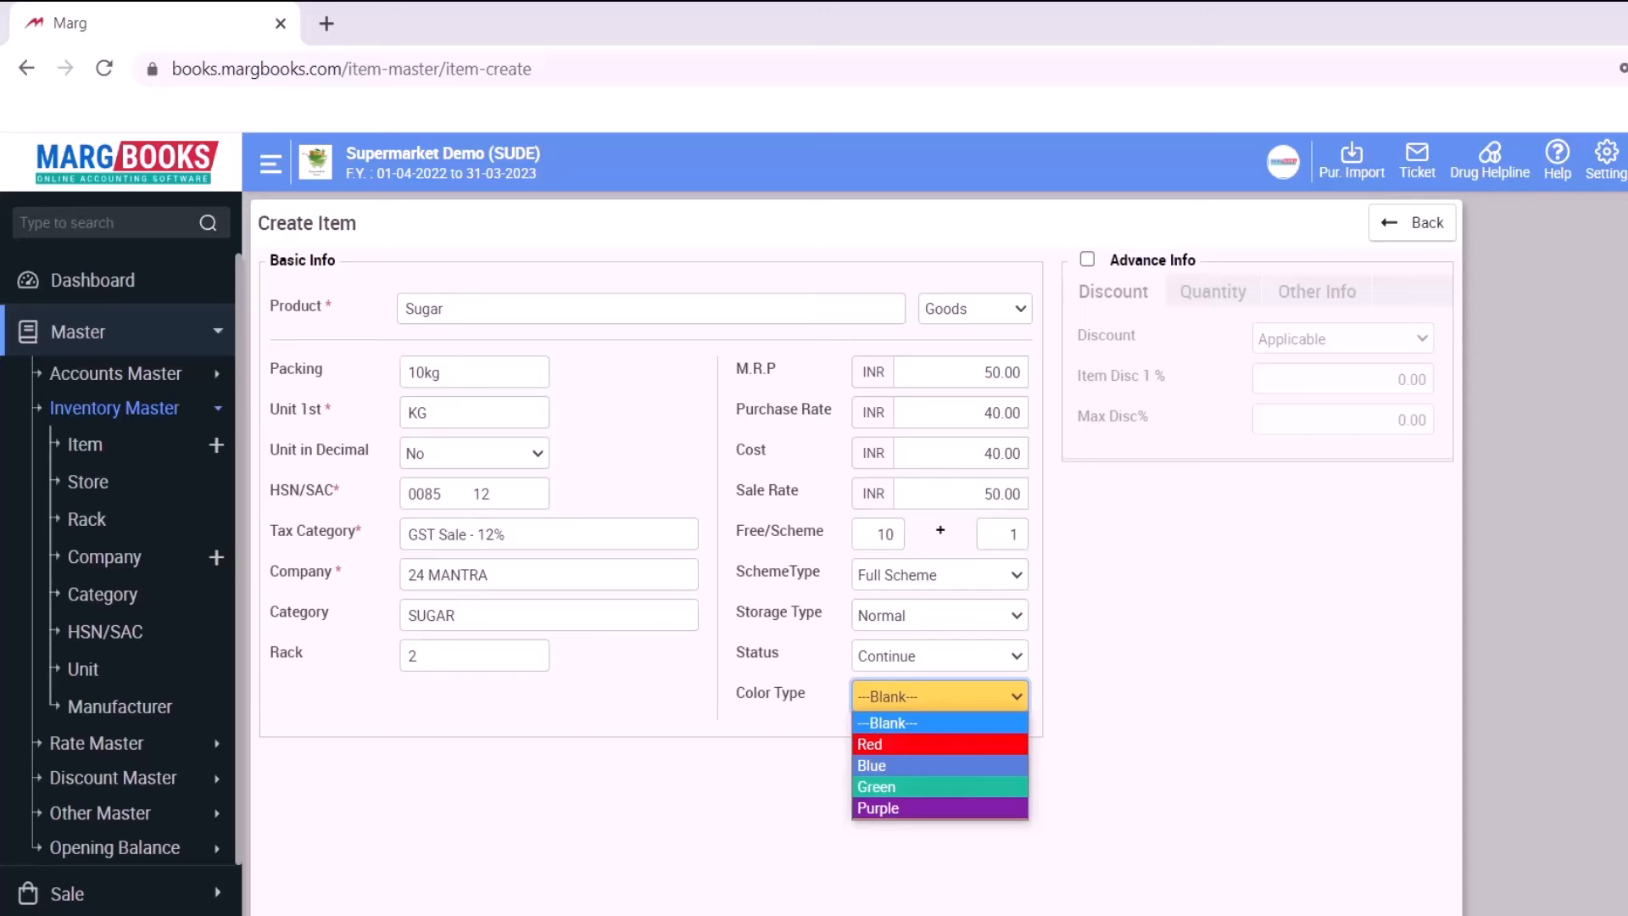
Leave Sugar's colour type blank and save the item with F10.
key("Down")
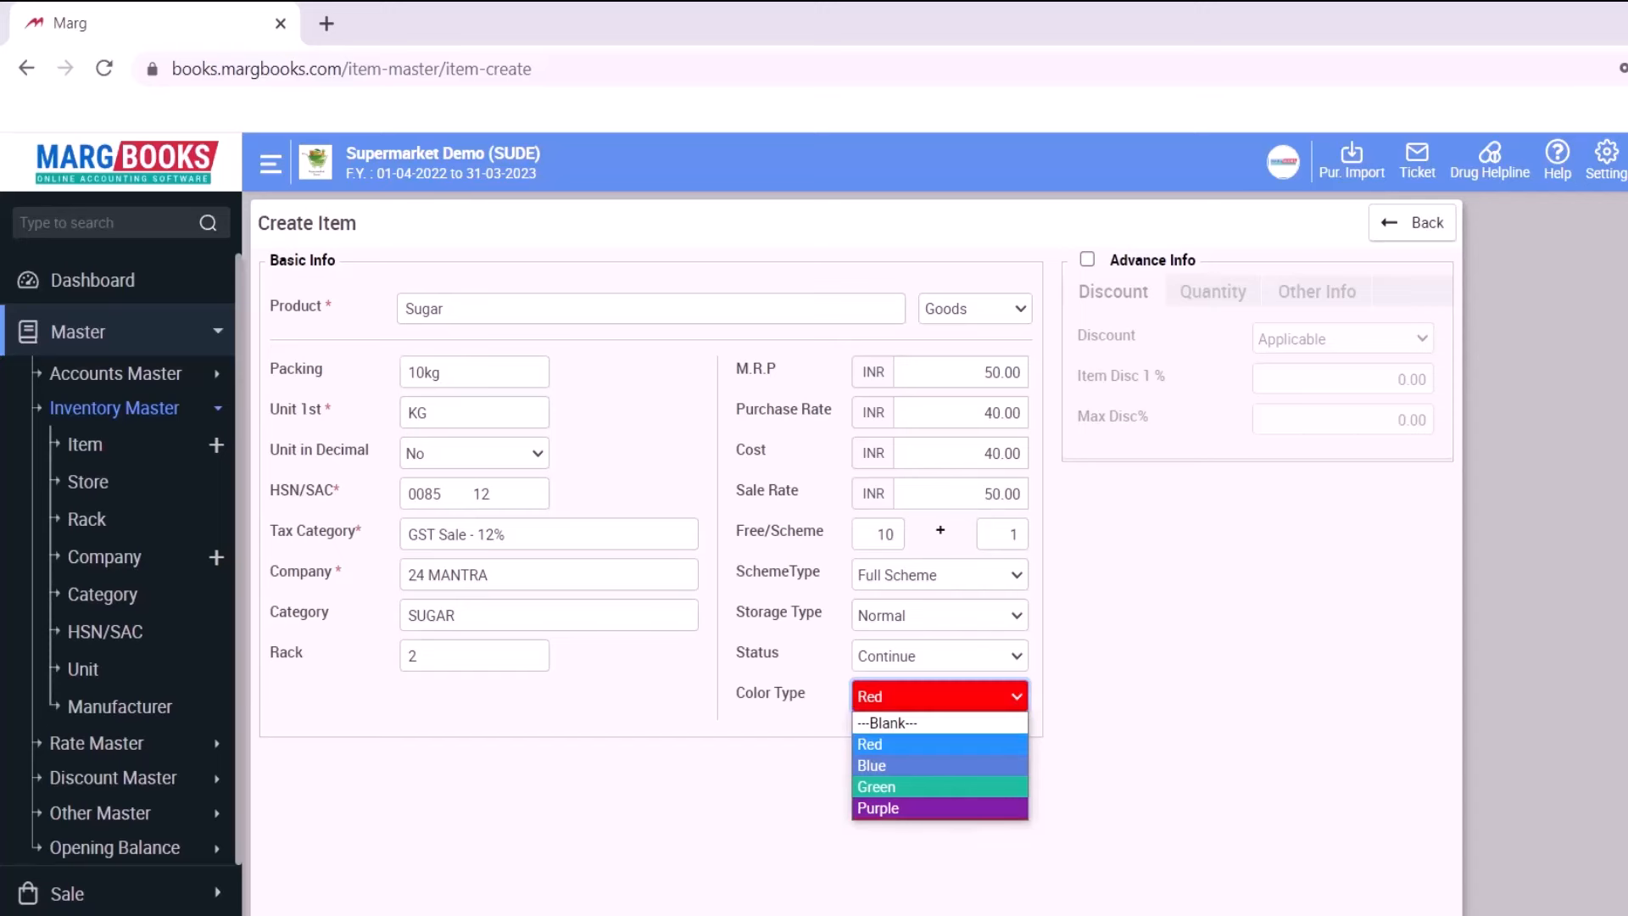
key("Down")
key("Down")
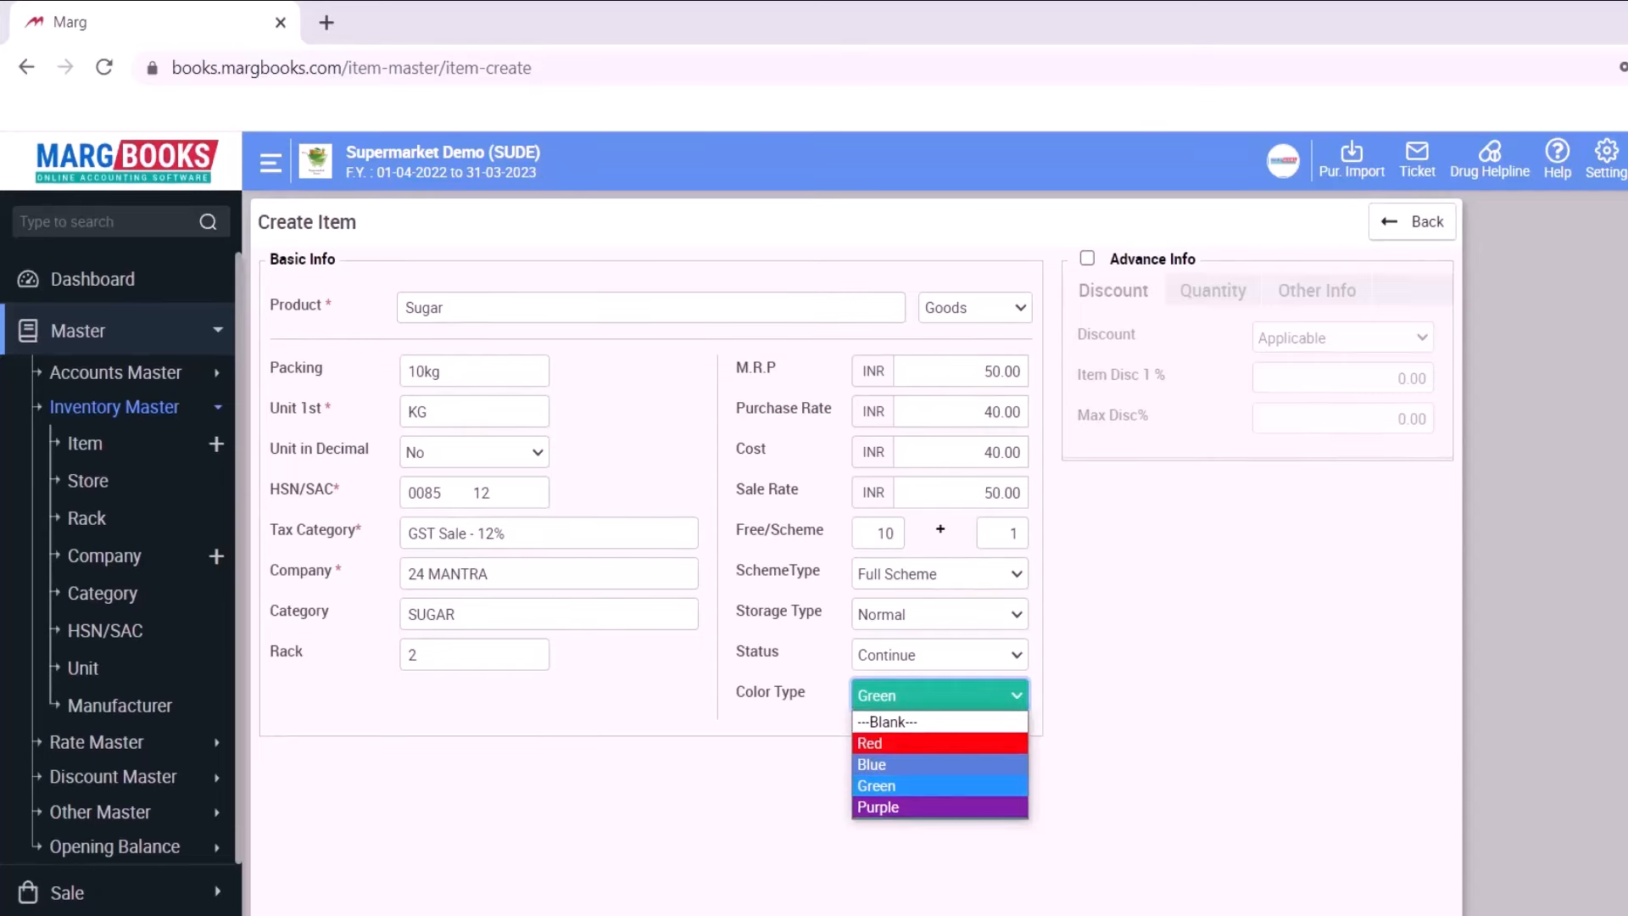
key("Escape")
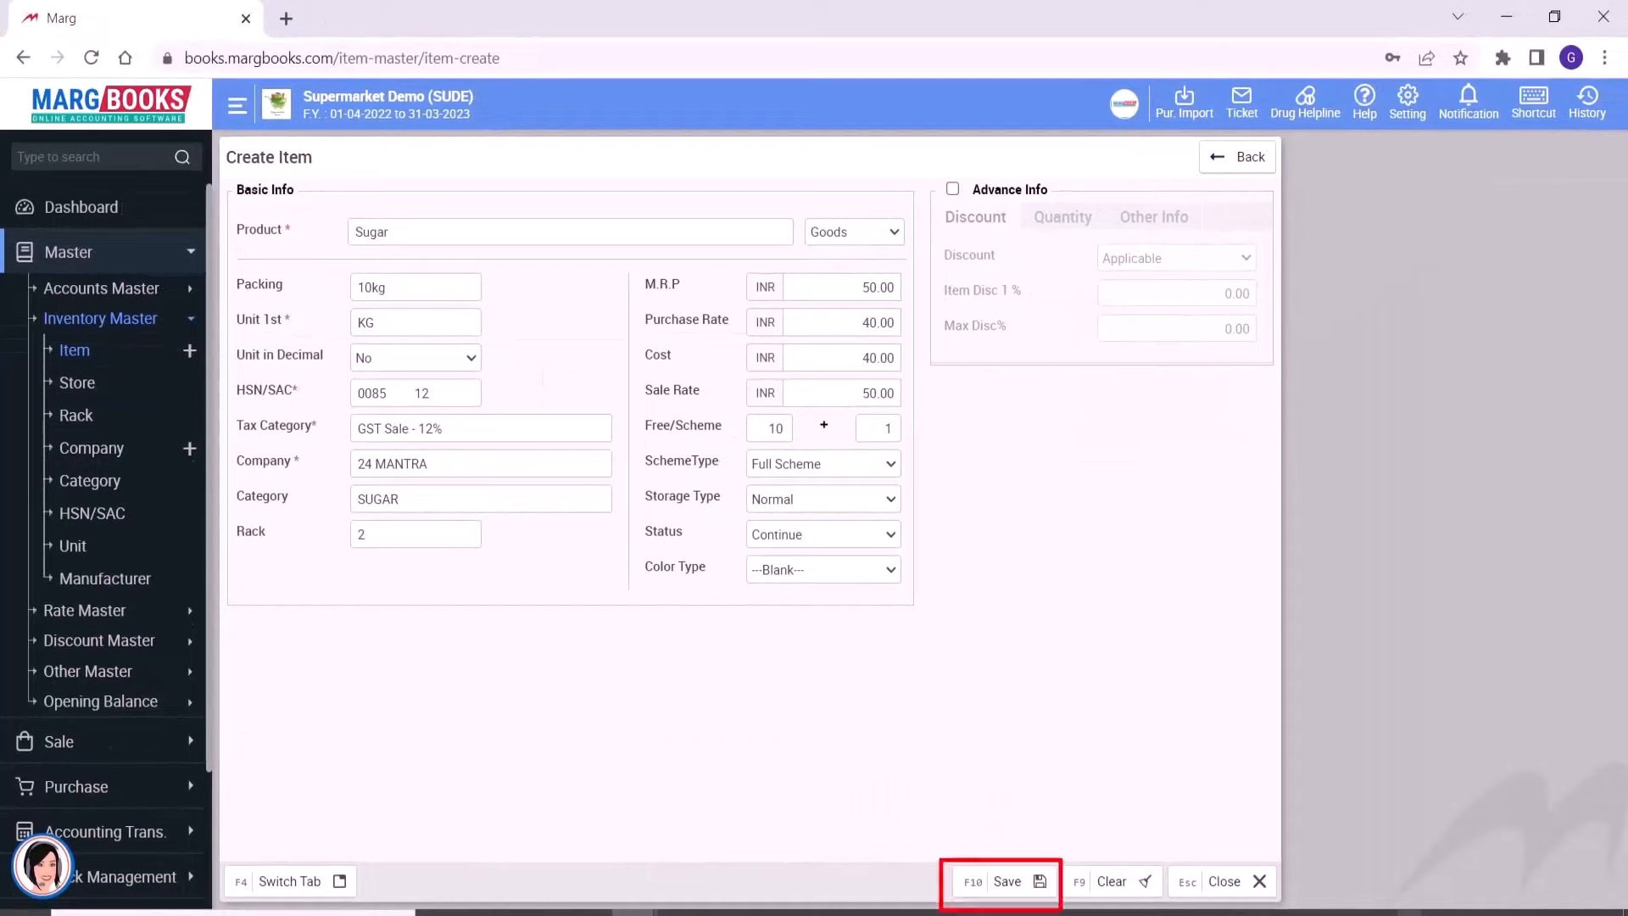
key("F10")
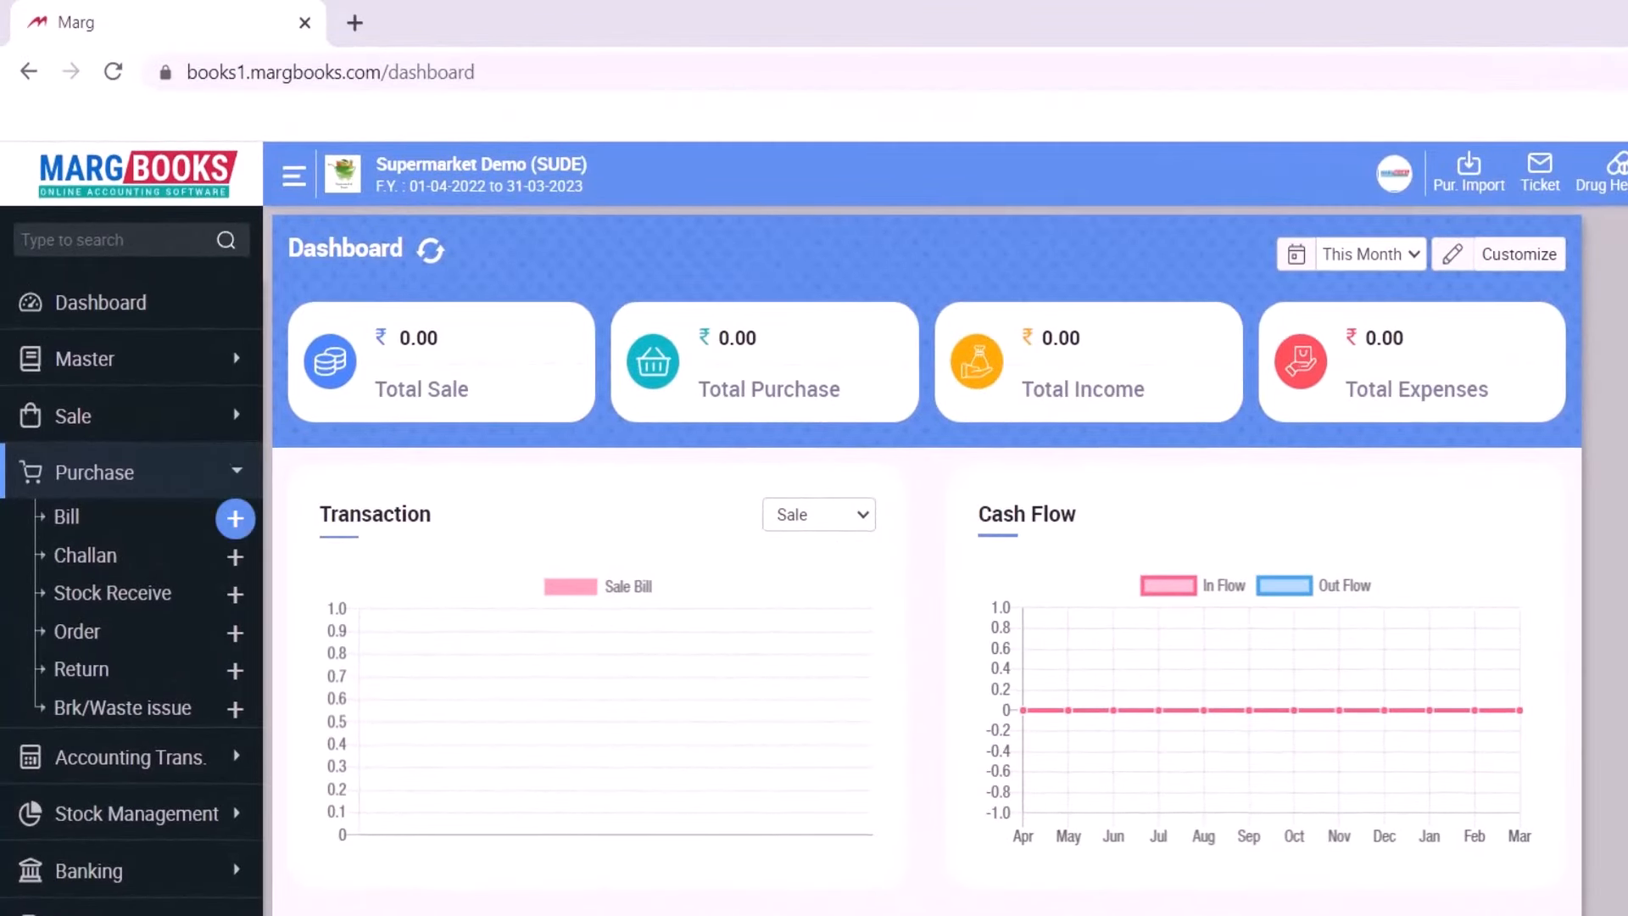
Start a new purchase bill from Ganesh Traders with invoice number 011.
left_click(235, 519)
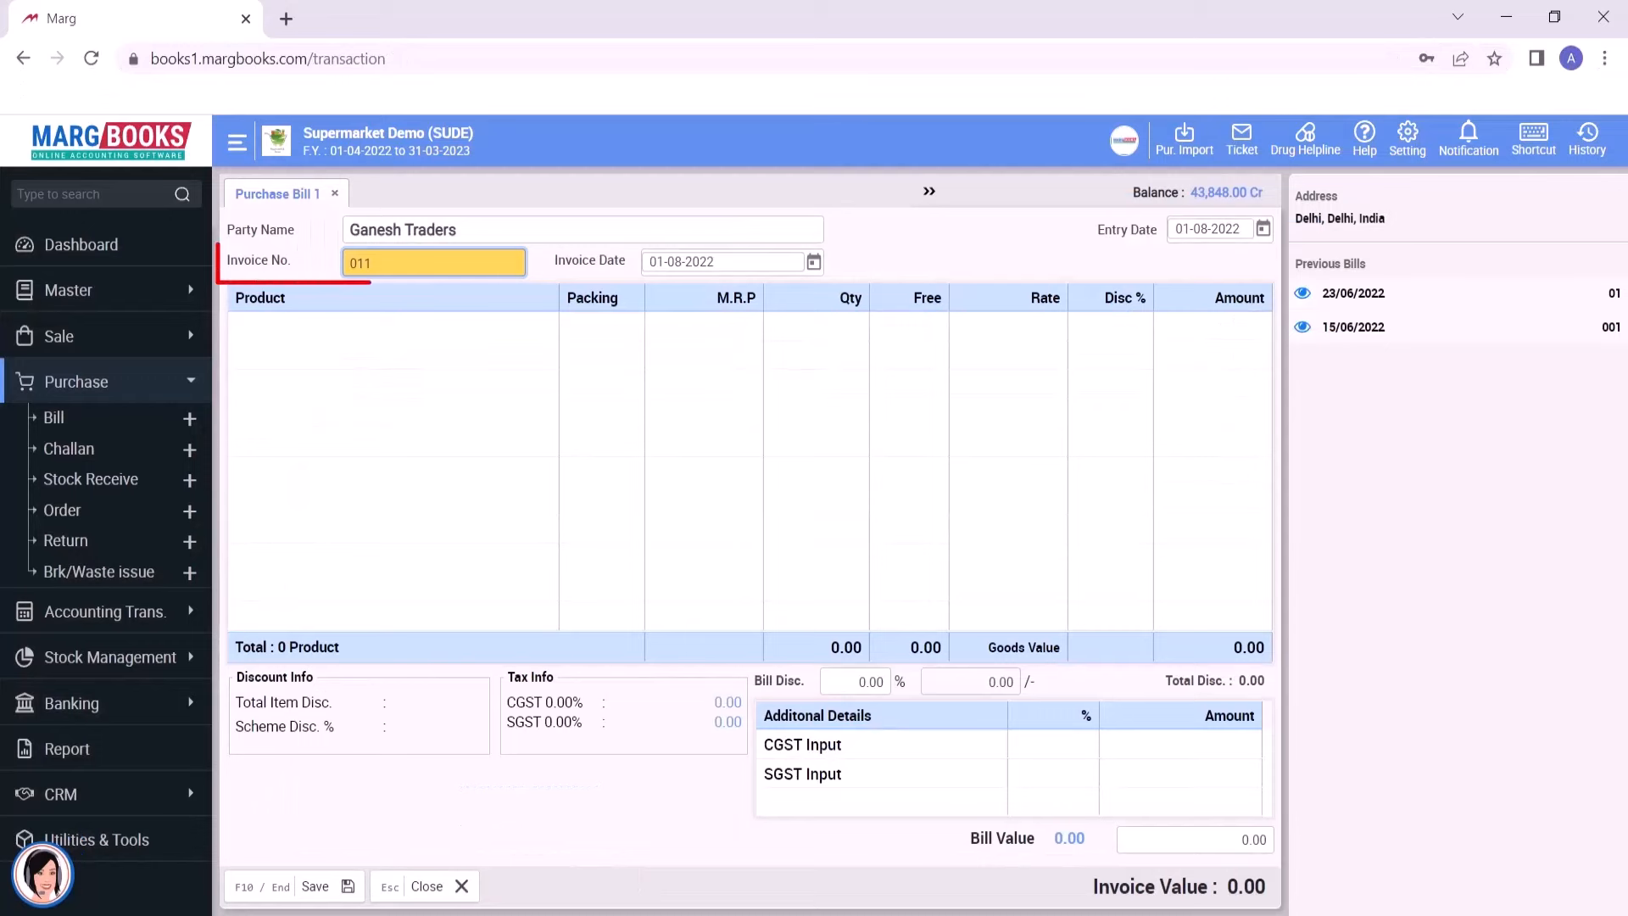
Add 100%APPLE JUIC240M (qty 10, free 2, 5% discount) and the 125ML COOKIES N CREAM CUP.
key("Return")
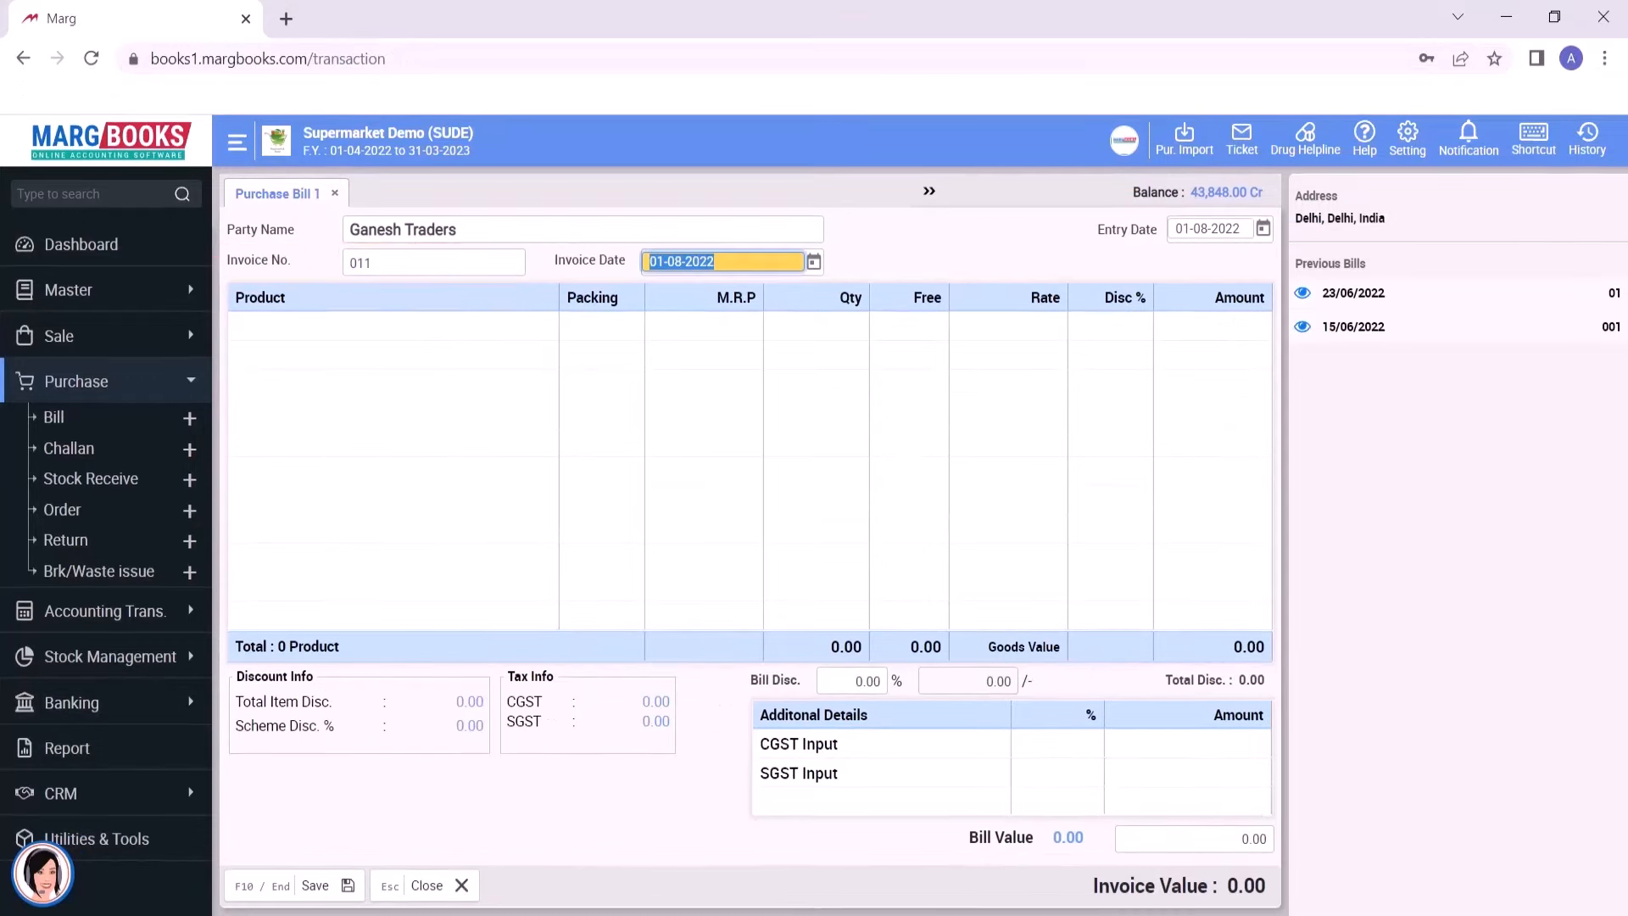
key("Return")
key("Return")
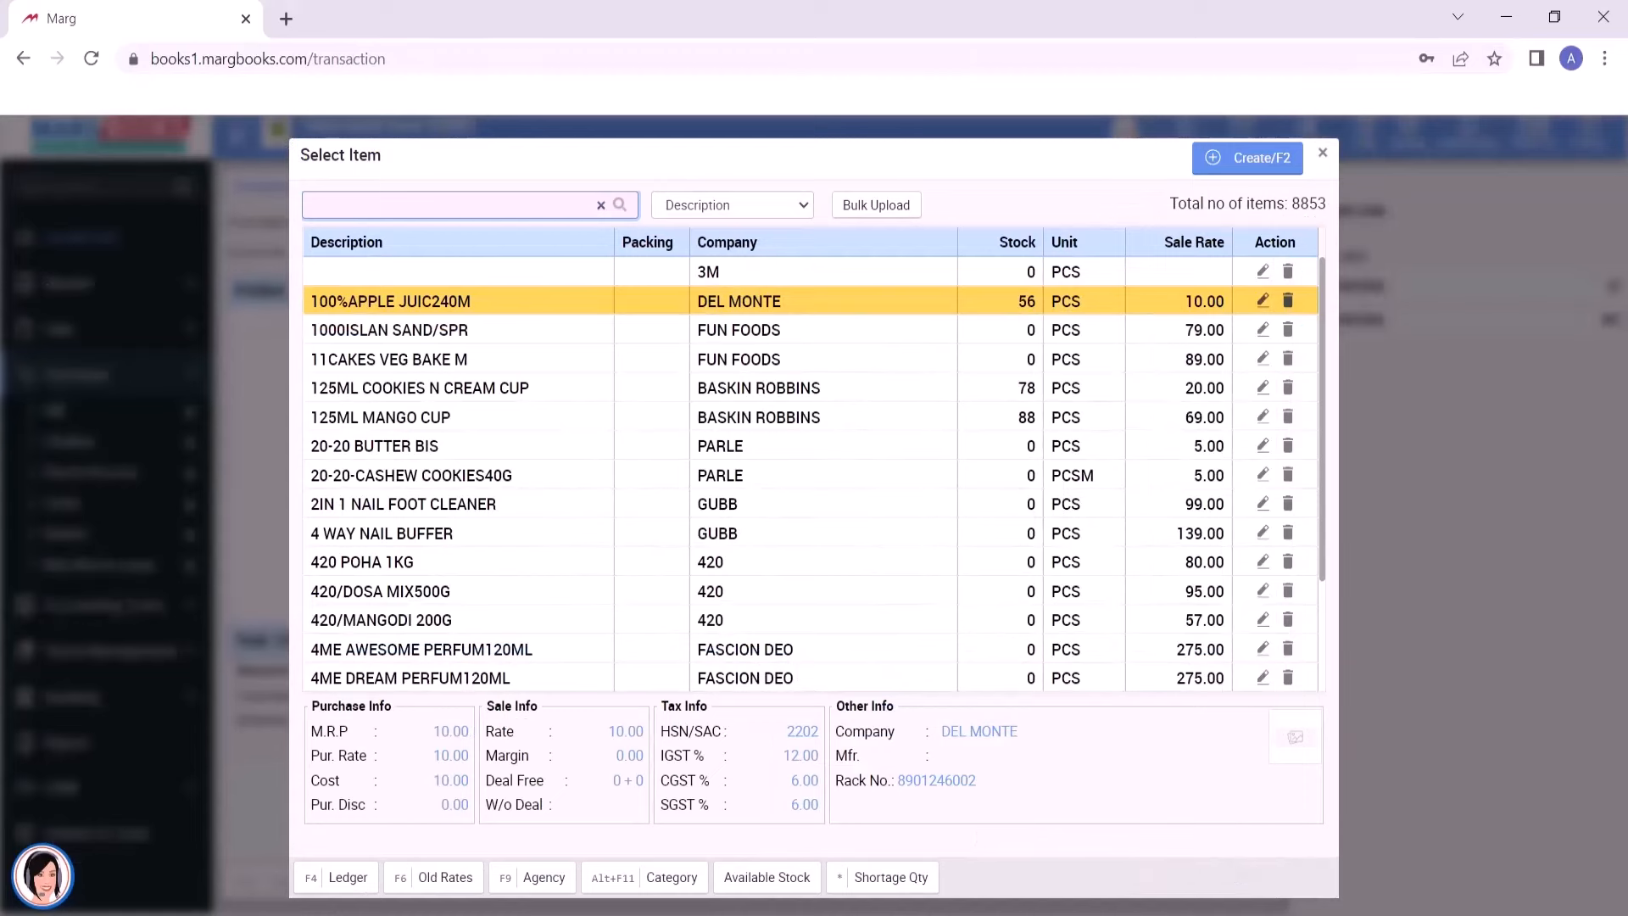
key("Return")
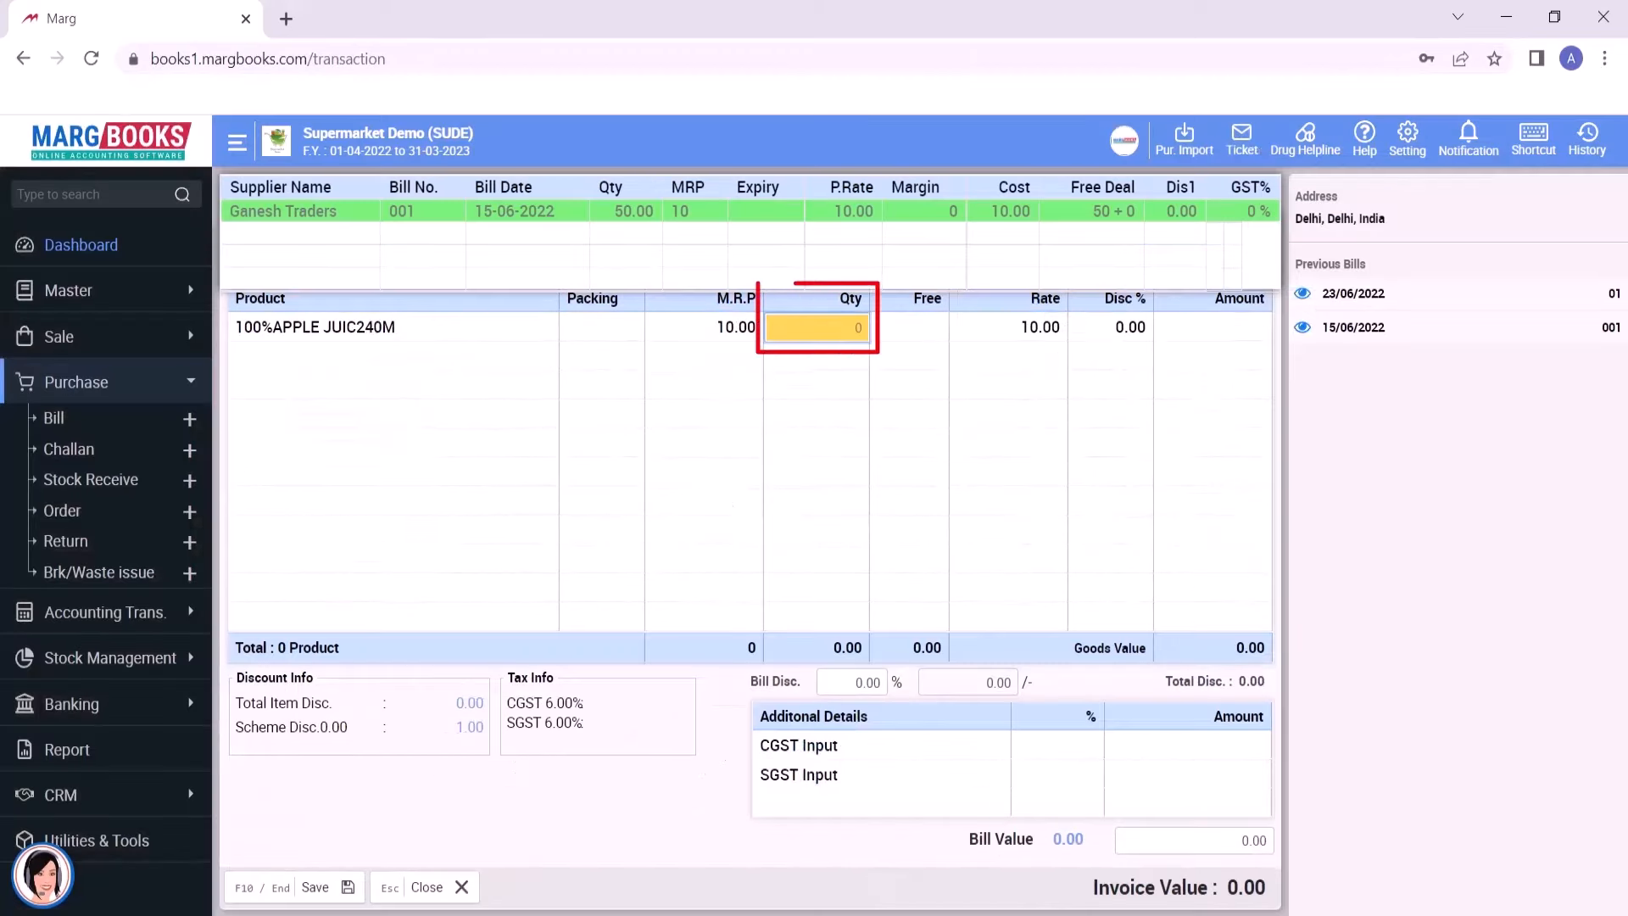
type("10")
key("Return")
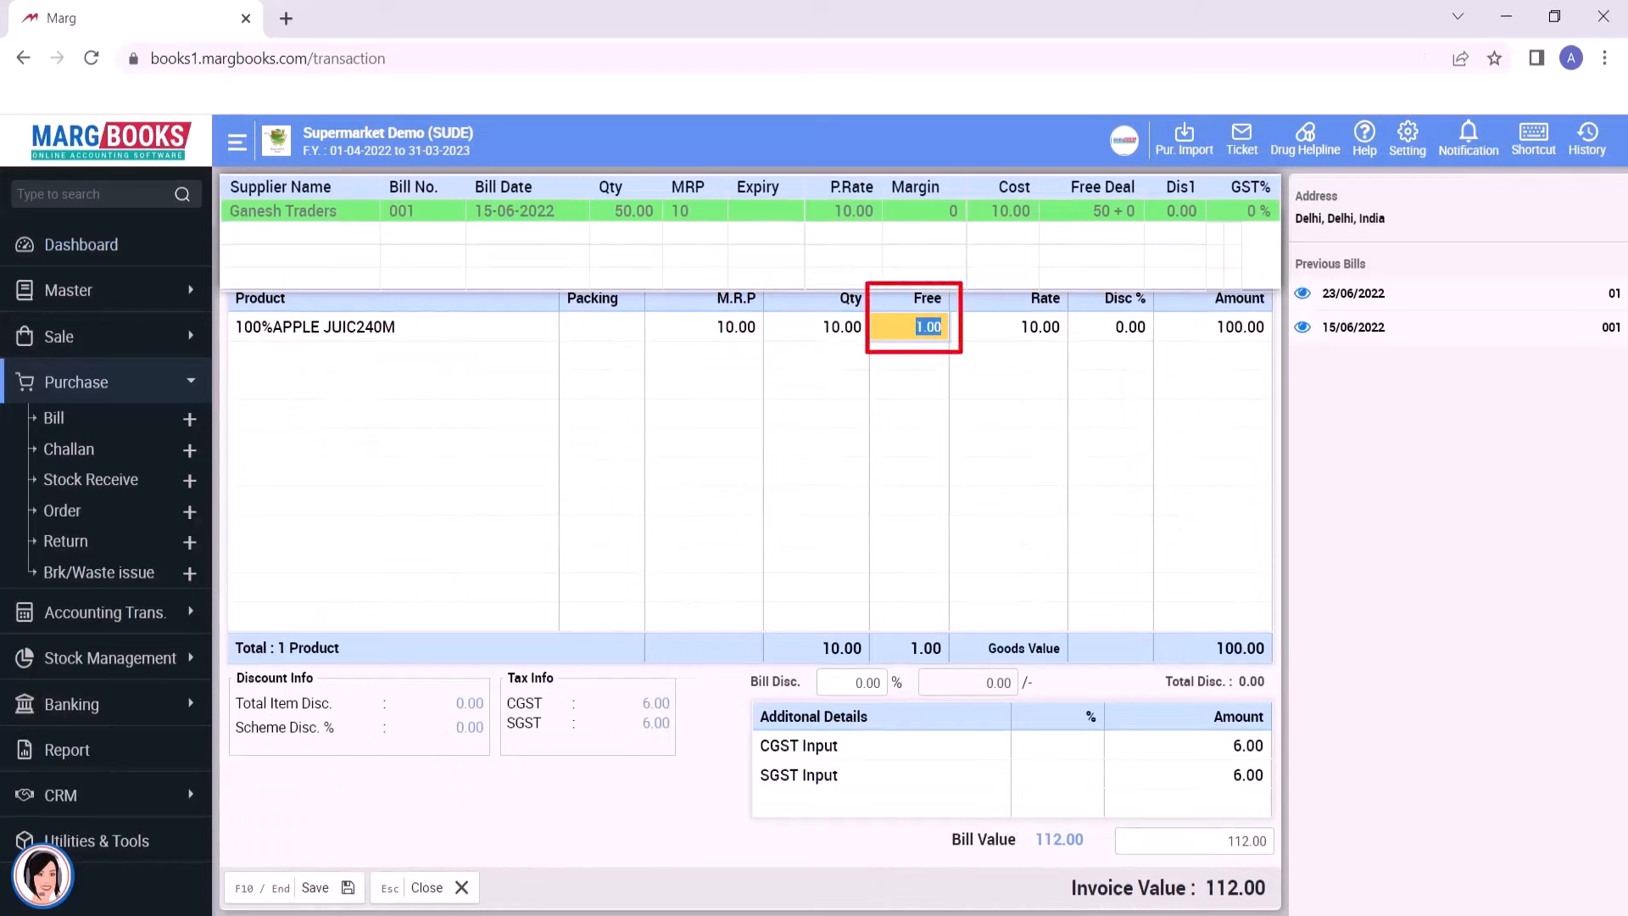
type("2")
key("Return")
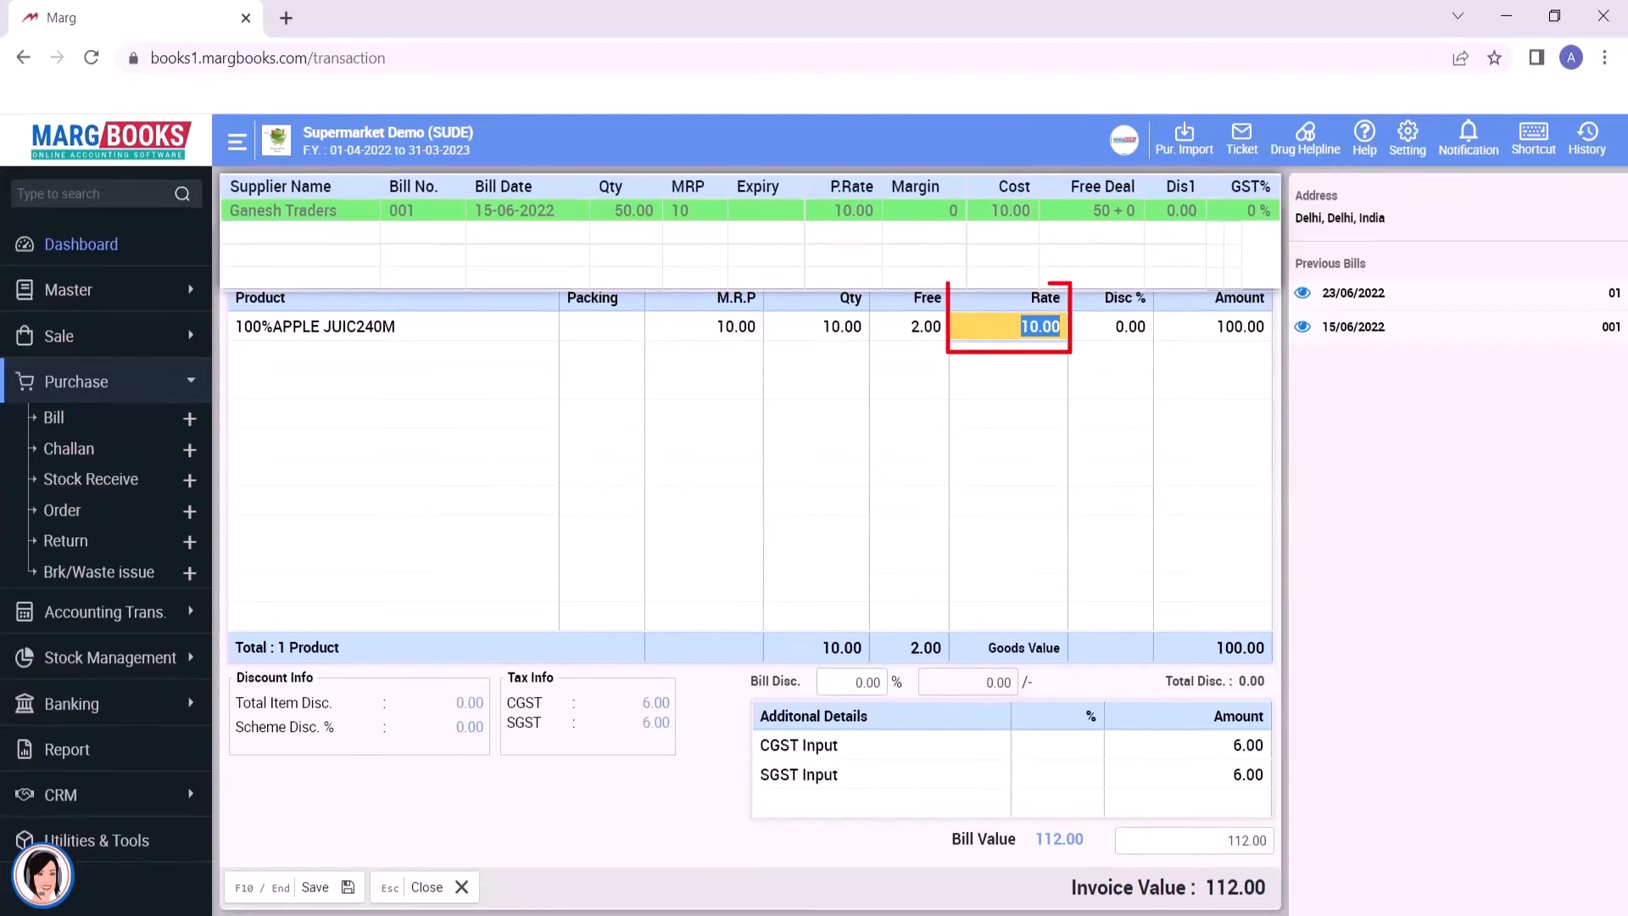
key("Return")
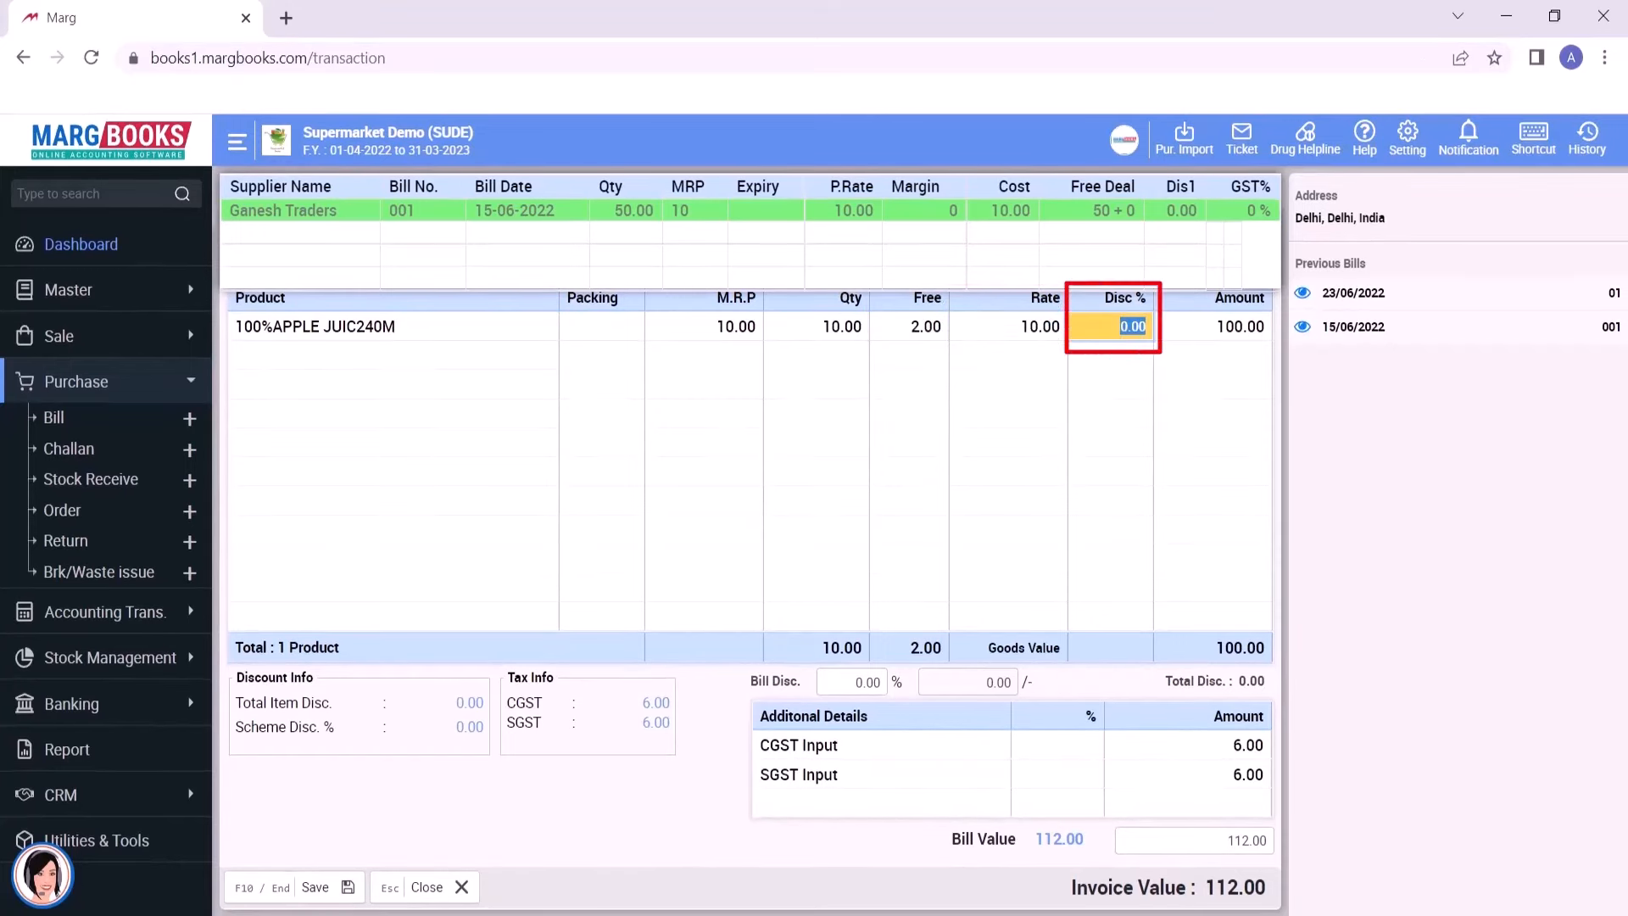
type("5")
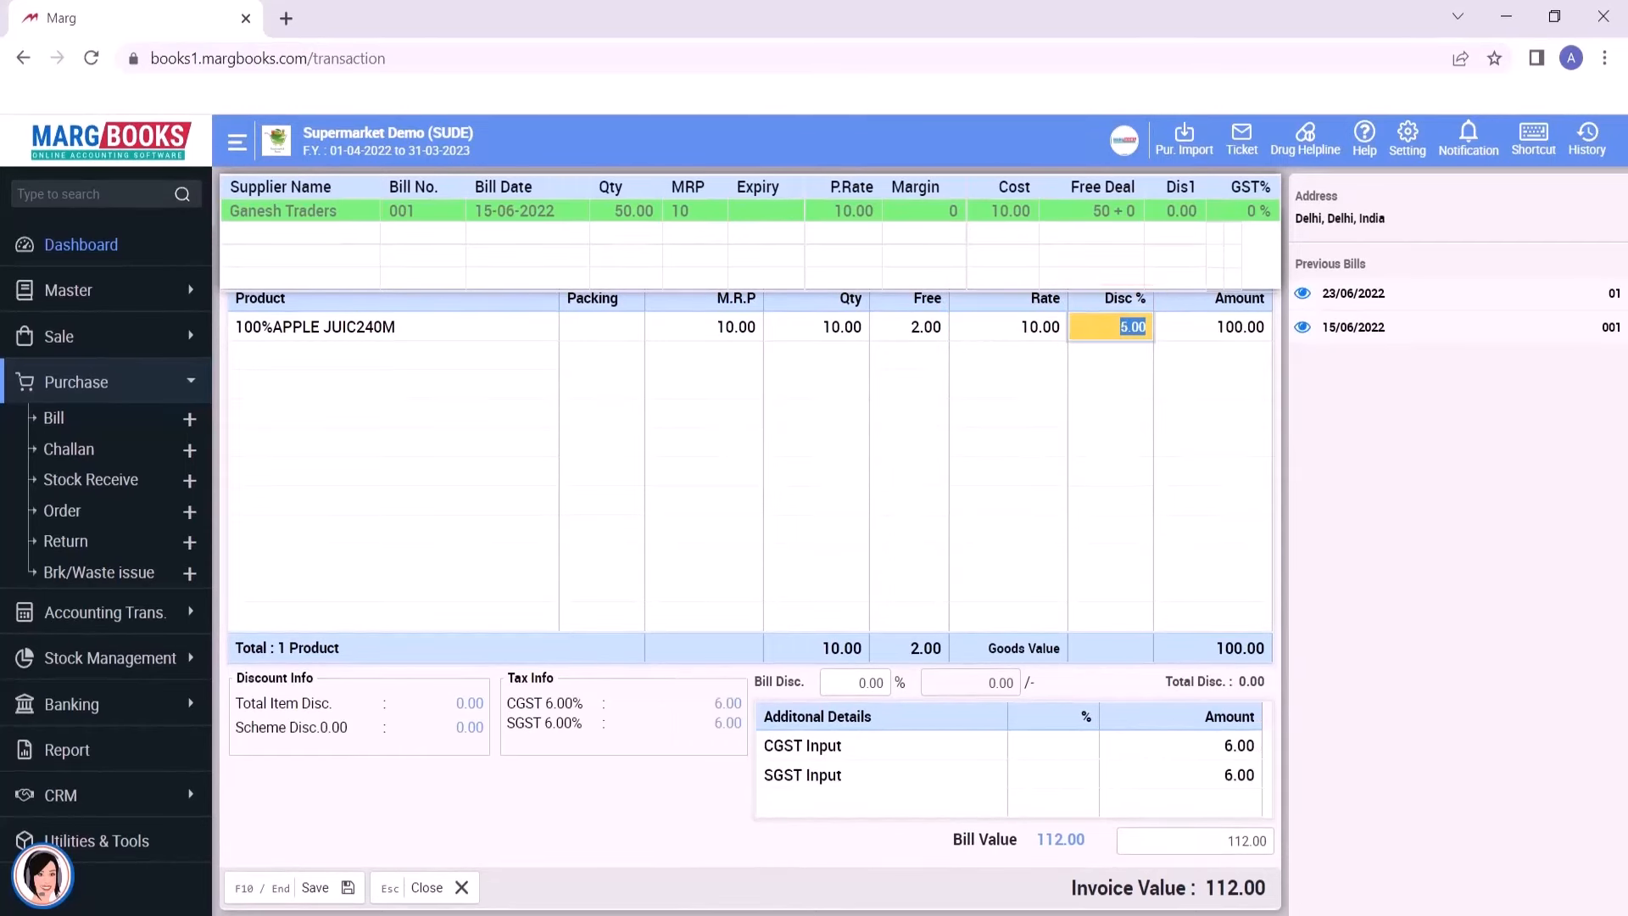
key("Return")
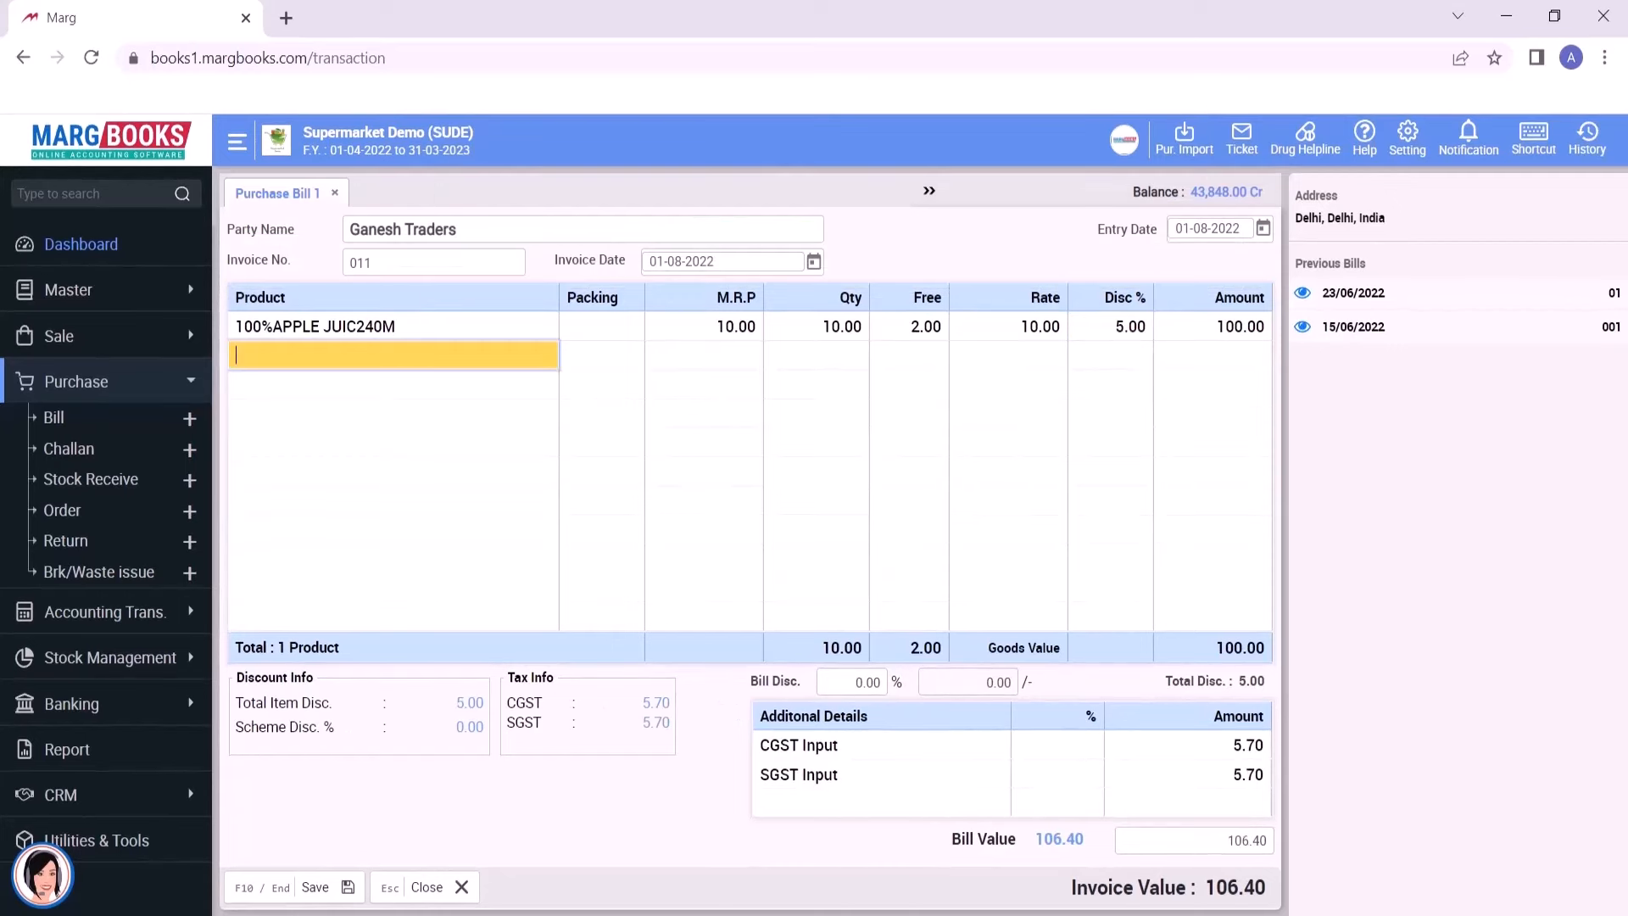
key("Return")
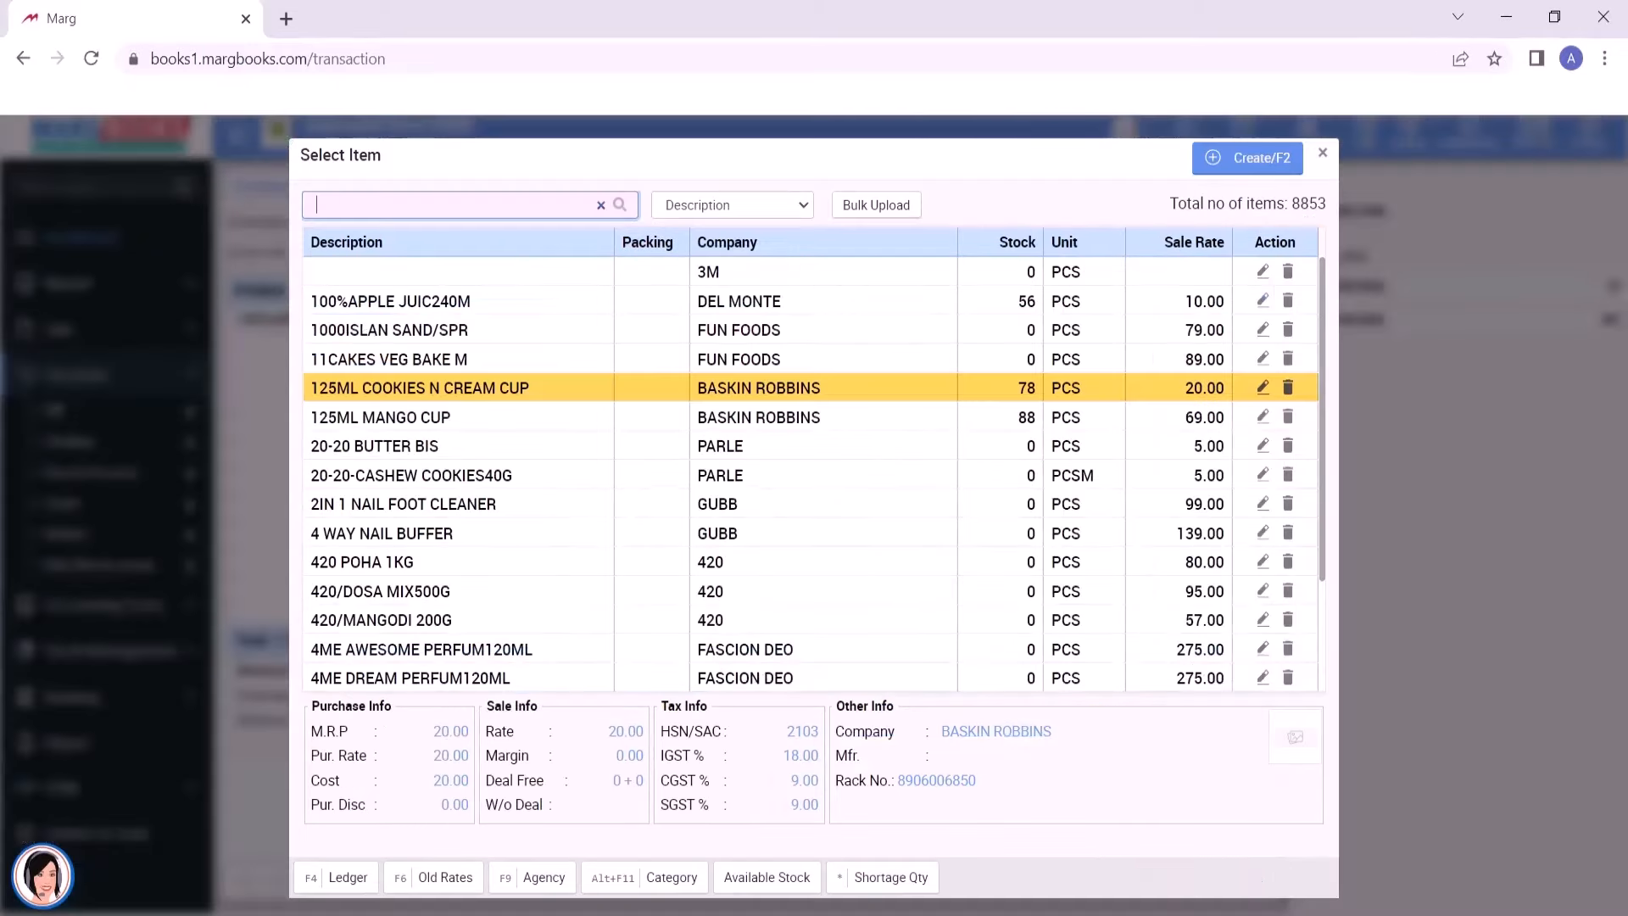
key("Escape")
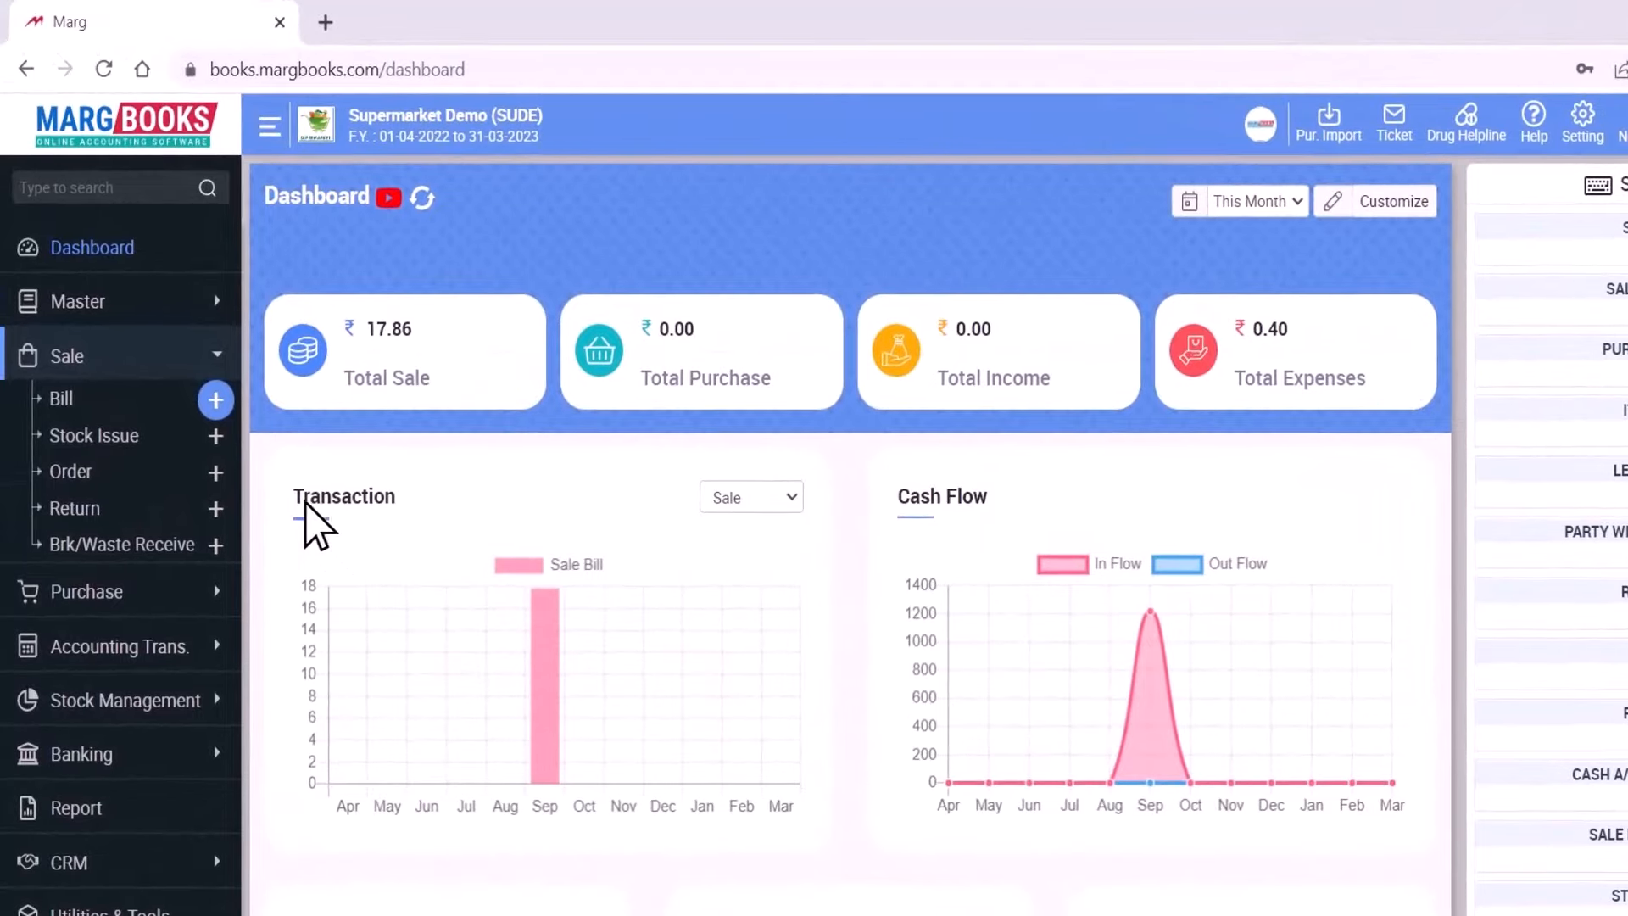
Bill Gitanjali Agency for 10 cookies cups with a 2% bill discount and save it.
left_click(215, 399)
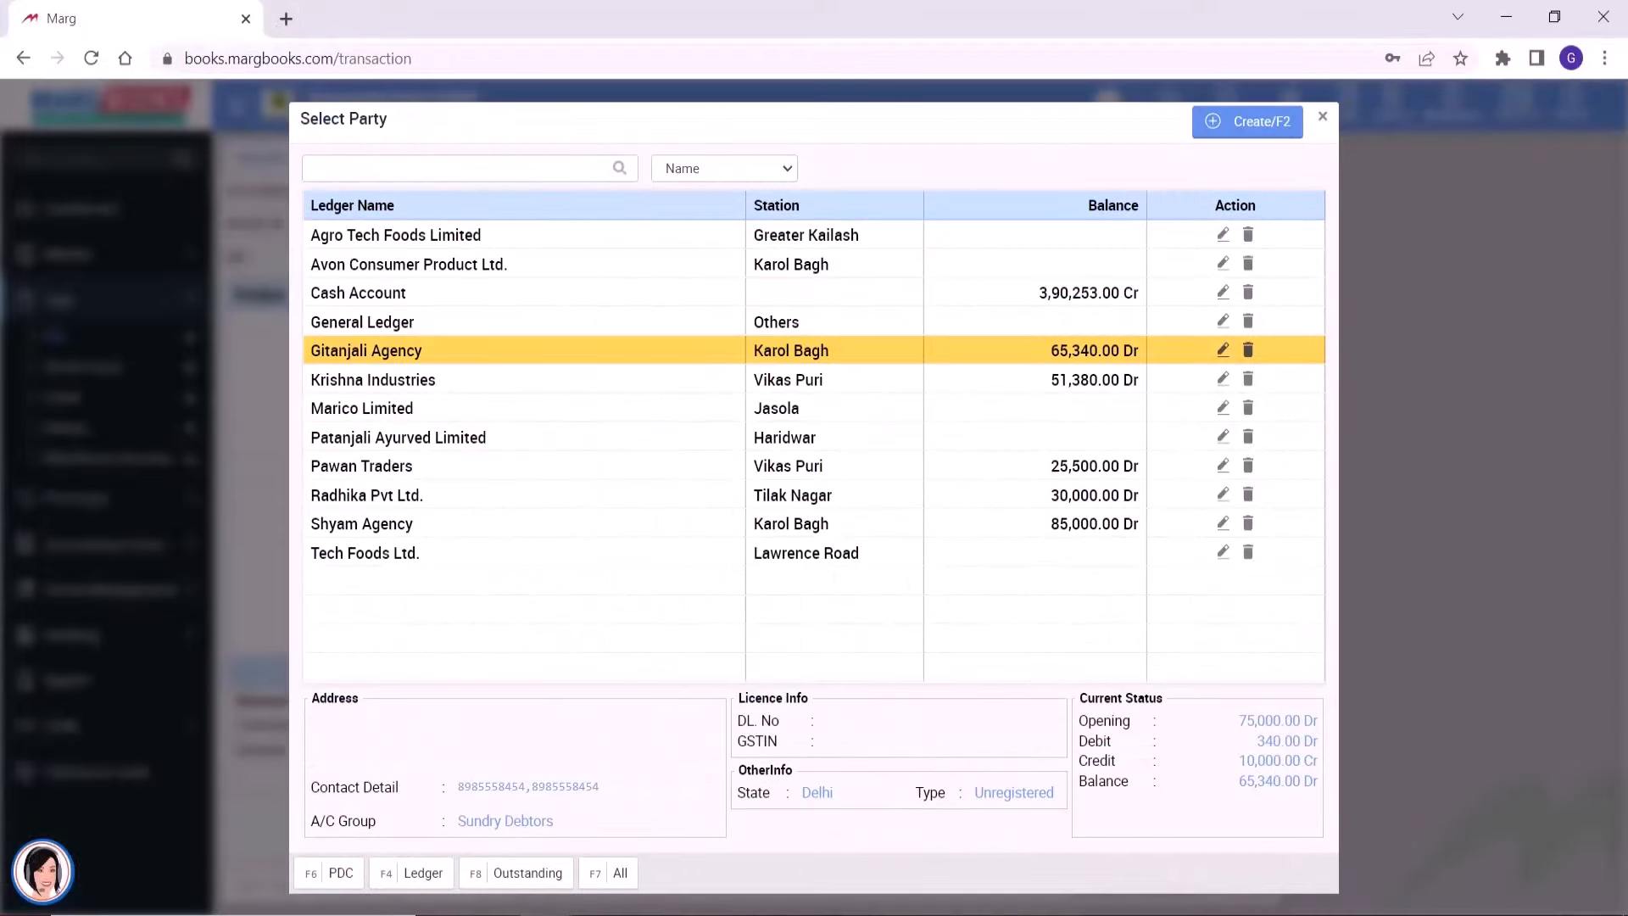
key("Return")
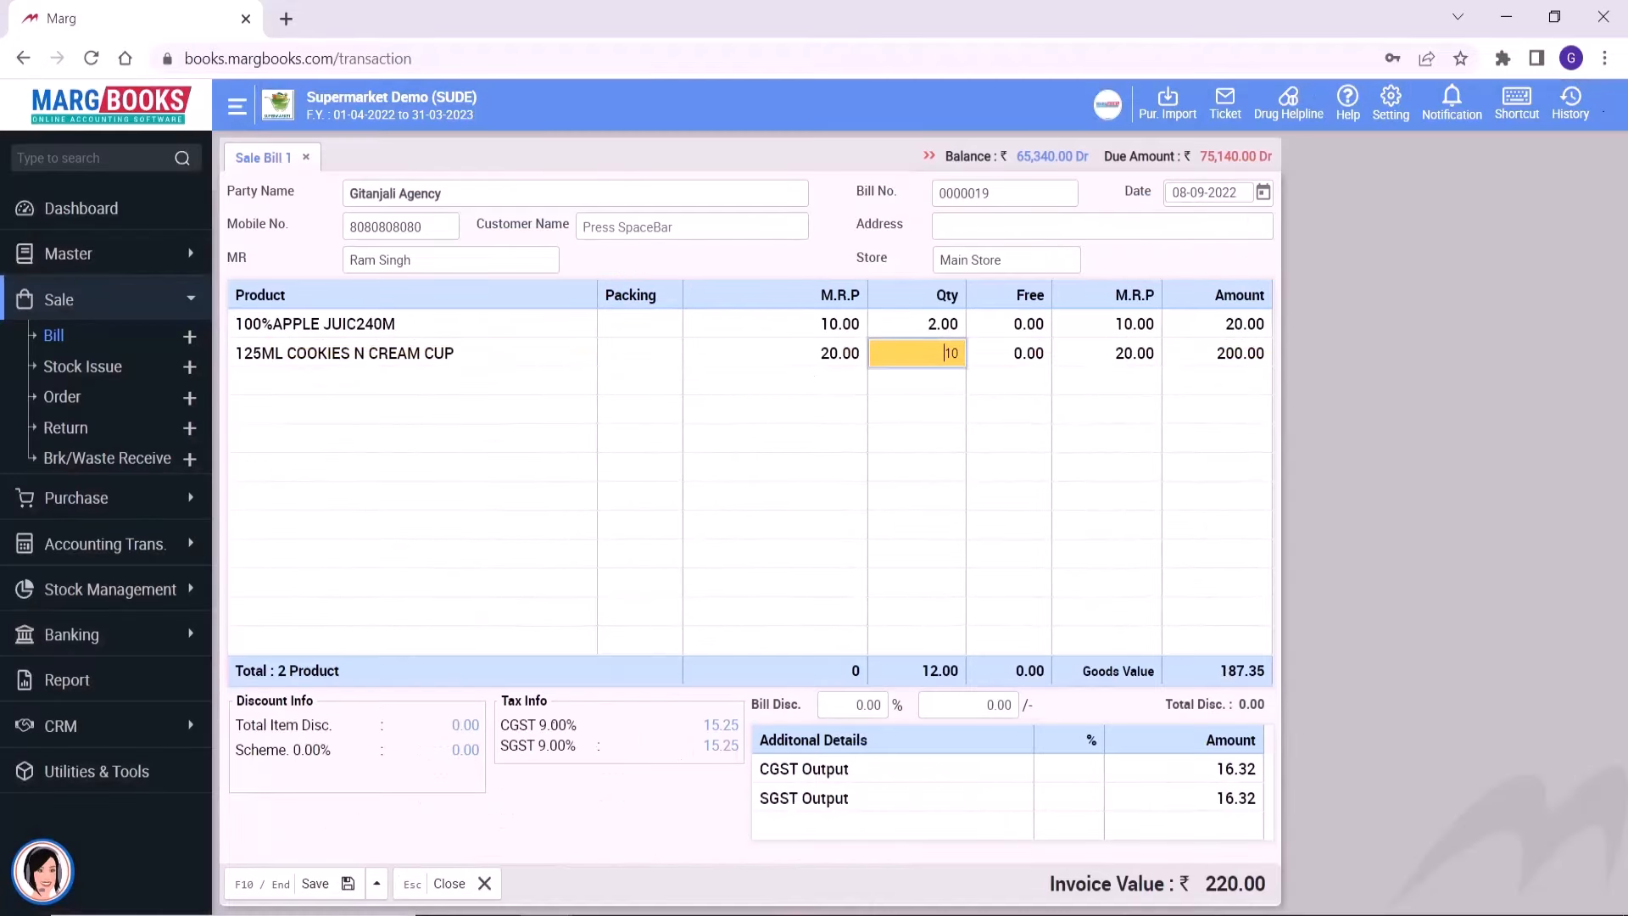
key("Return")
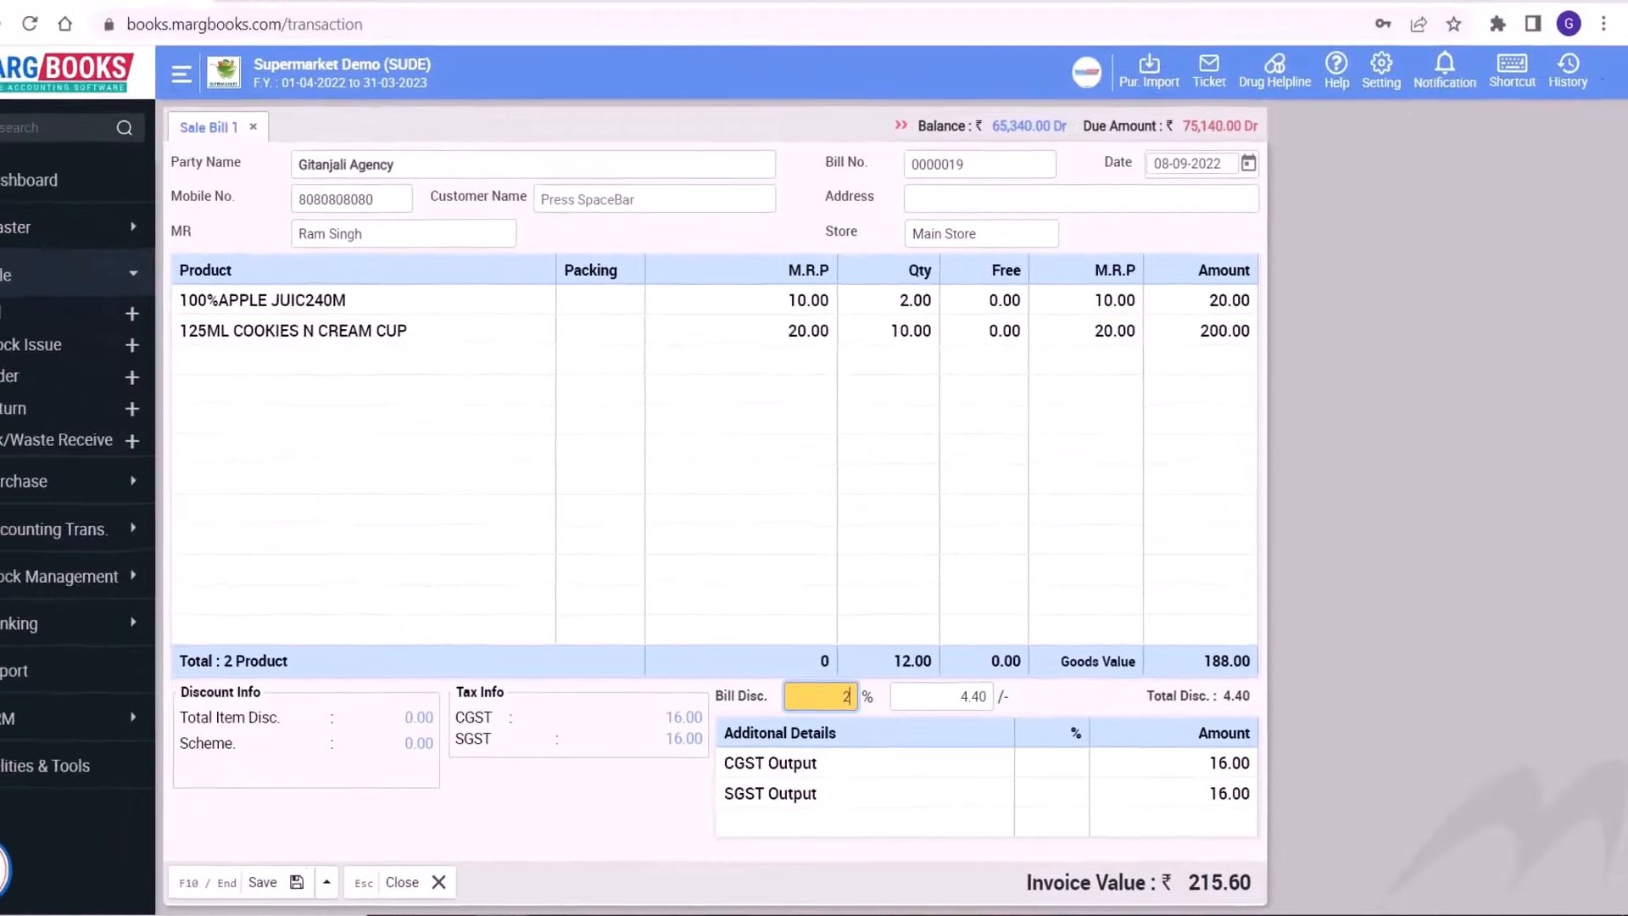
key("Return")
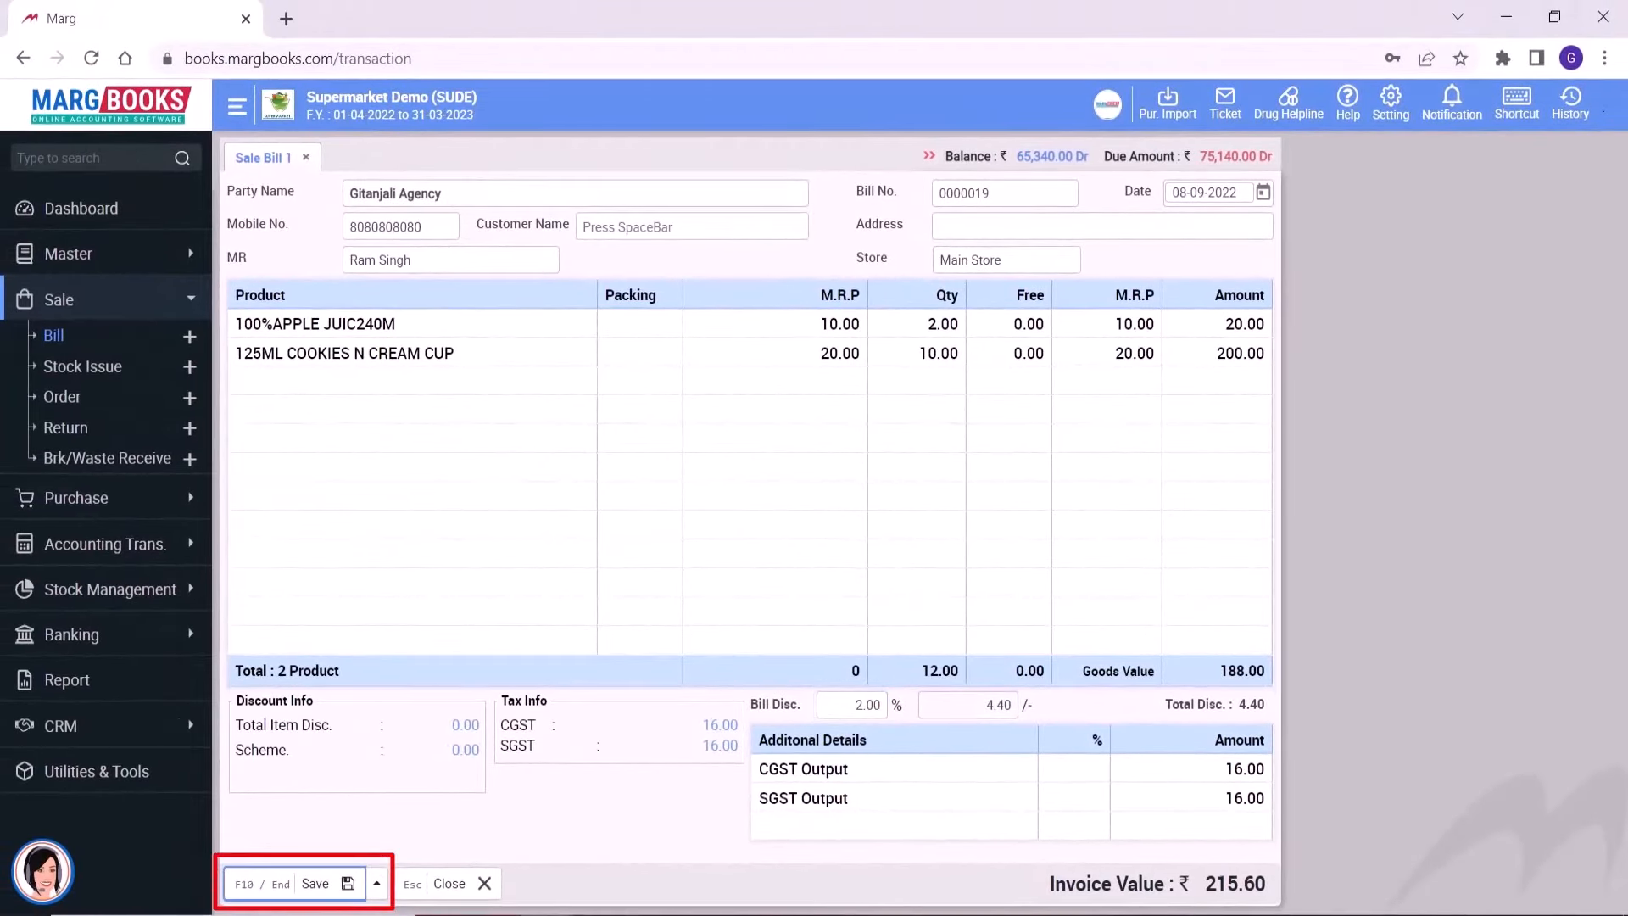
key("F10")
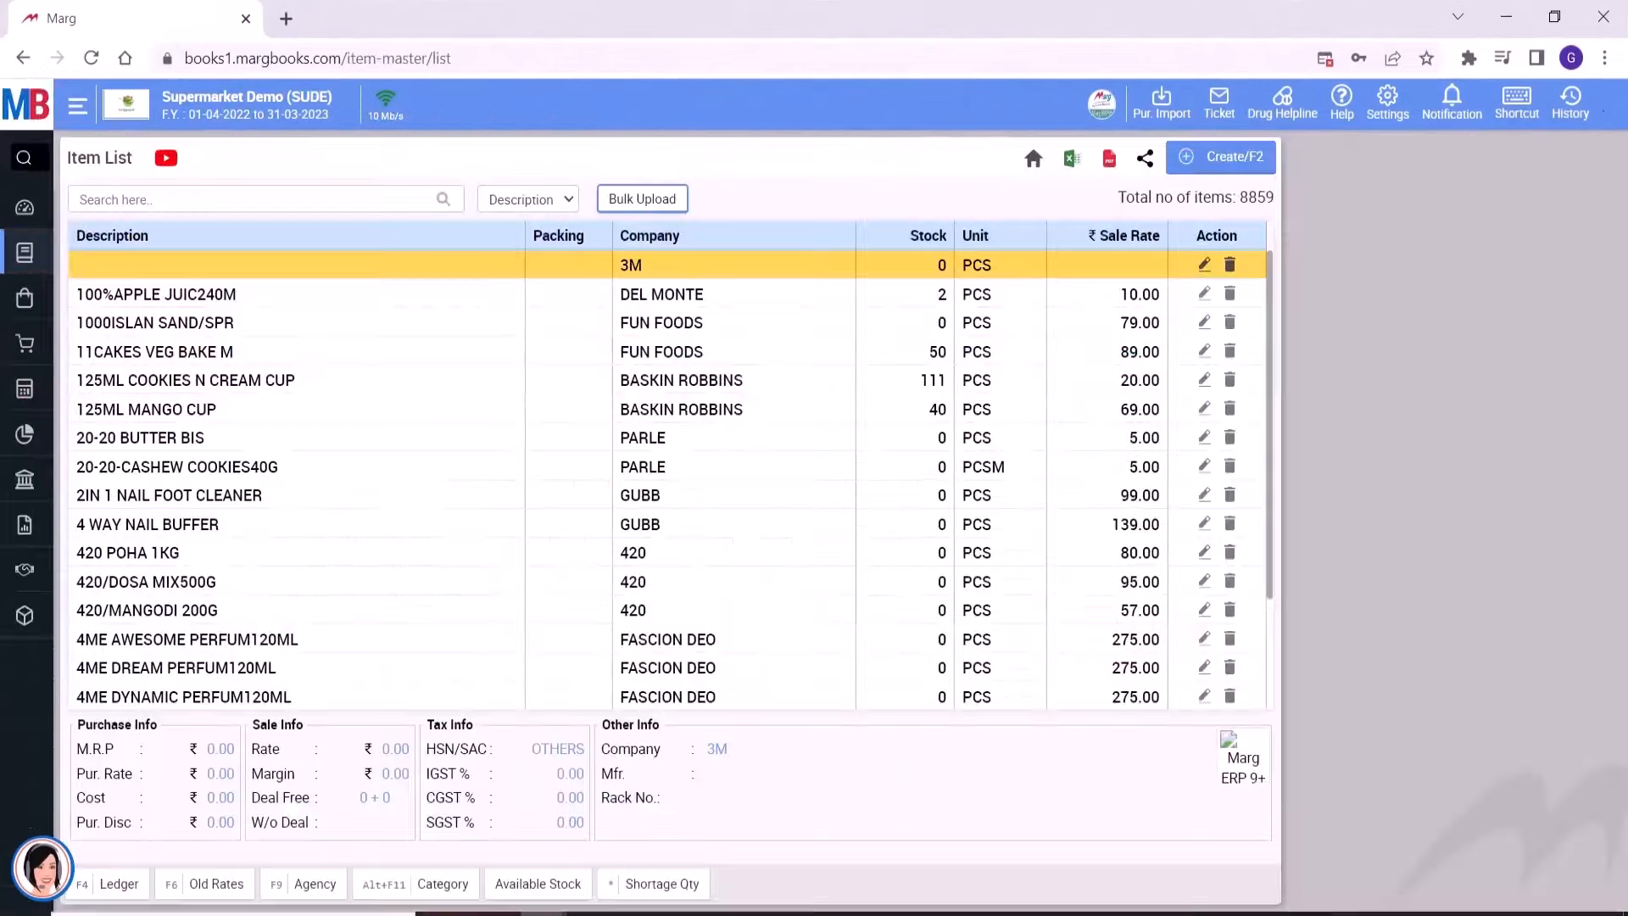
Bring up the Bulk Upload steps from the Item list.
left_click(659, 203)
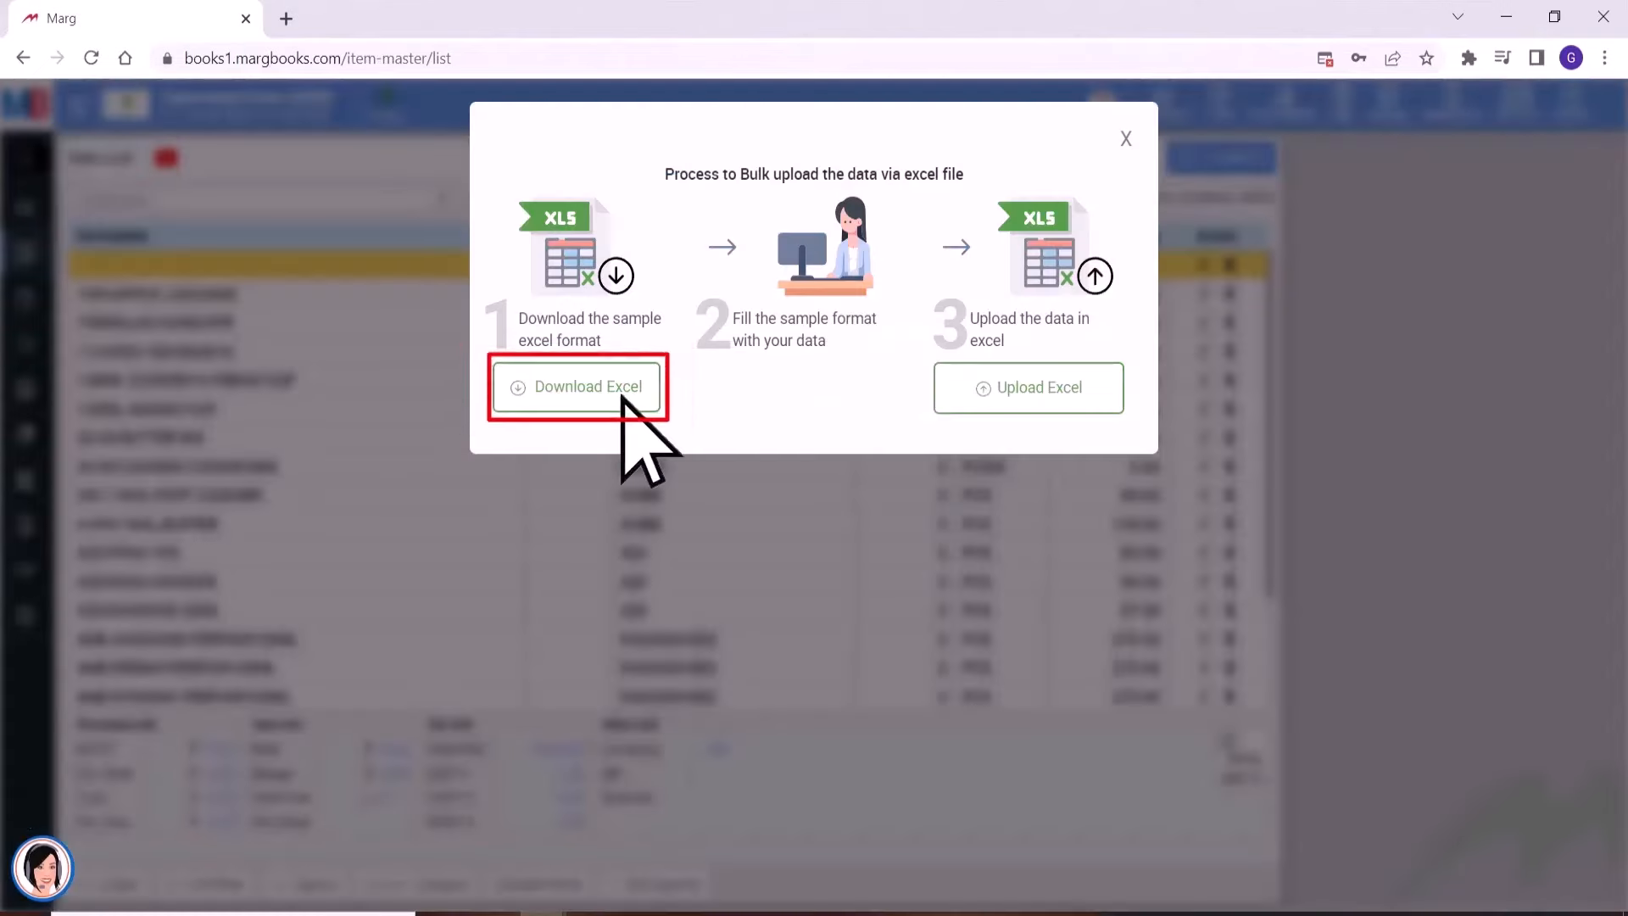
left_click(623, 397)
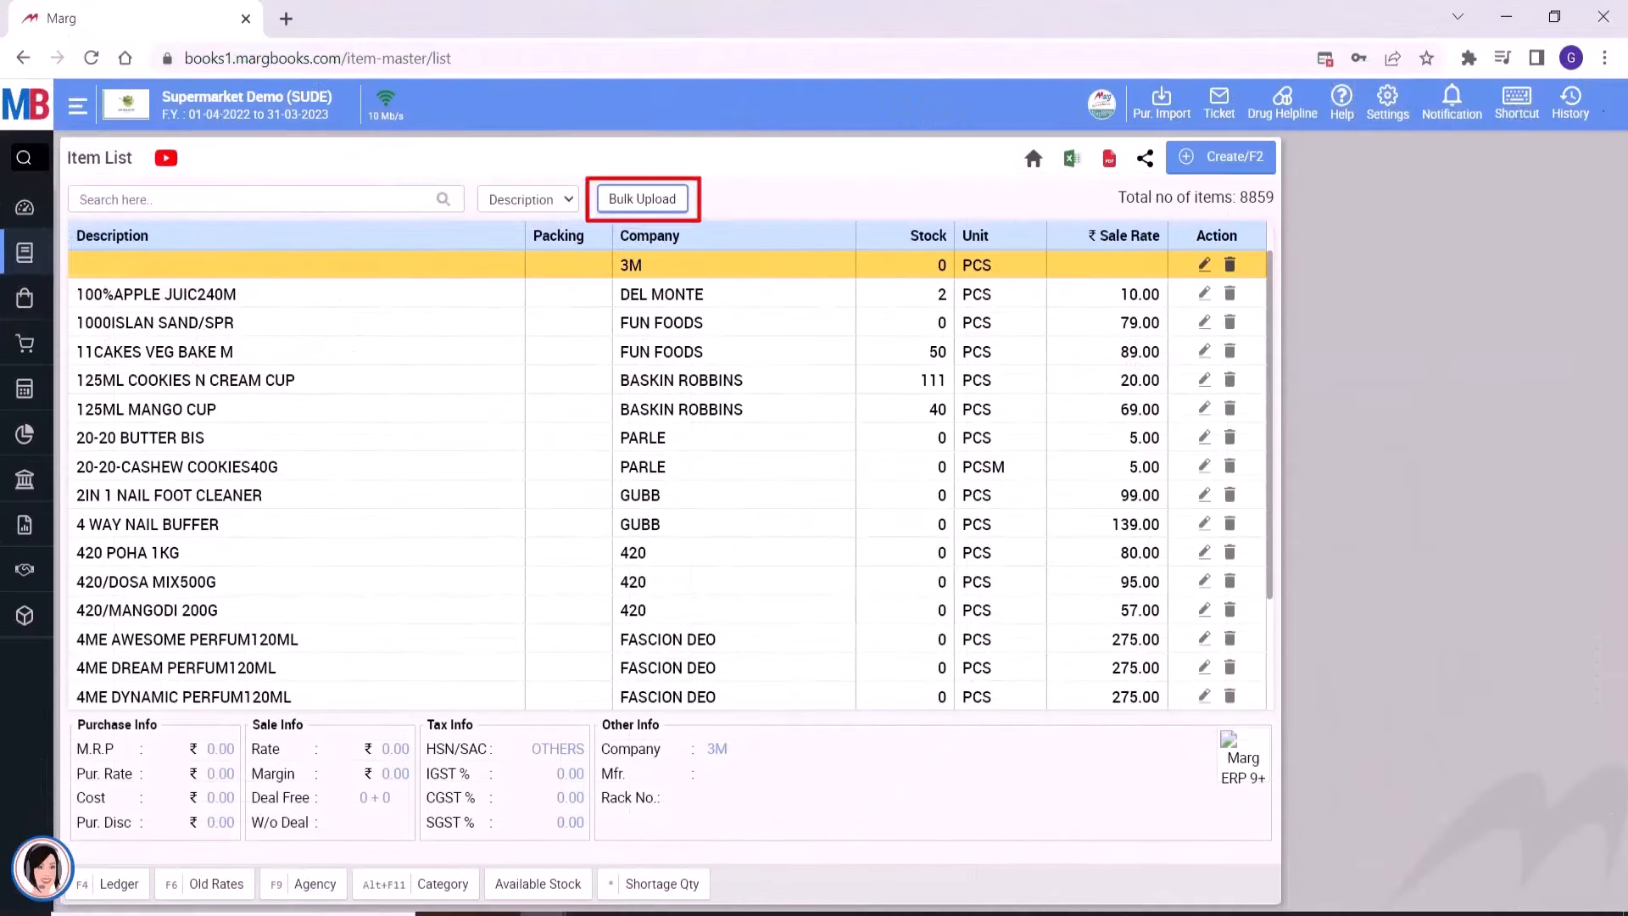
Select Item list.xlsx through Upload Excel in the Bulk Upload dialog.
left_click(665, 201)
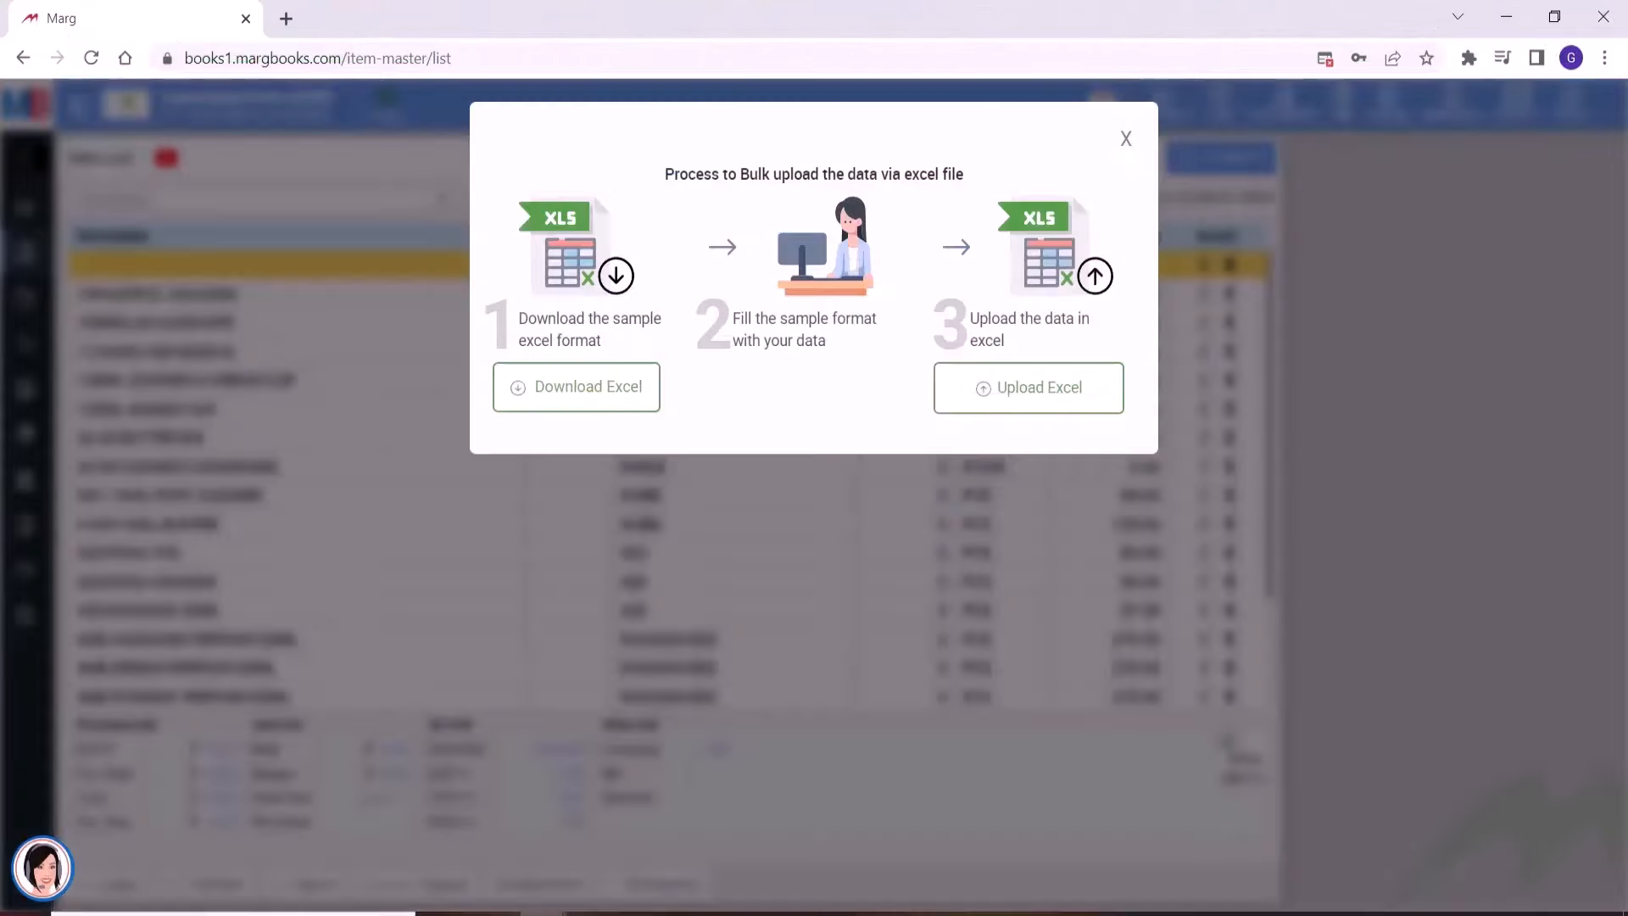
left_click(1067, 405)
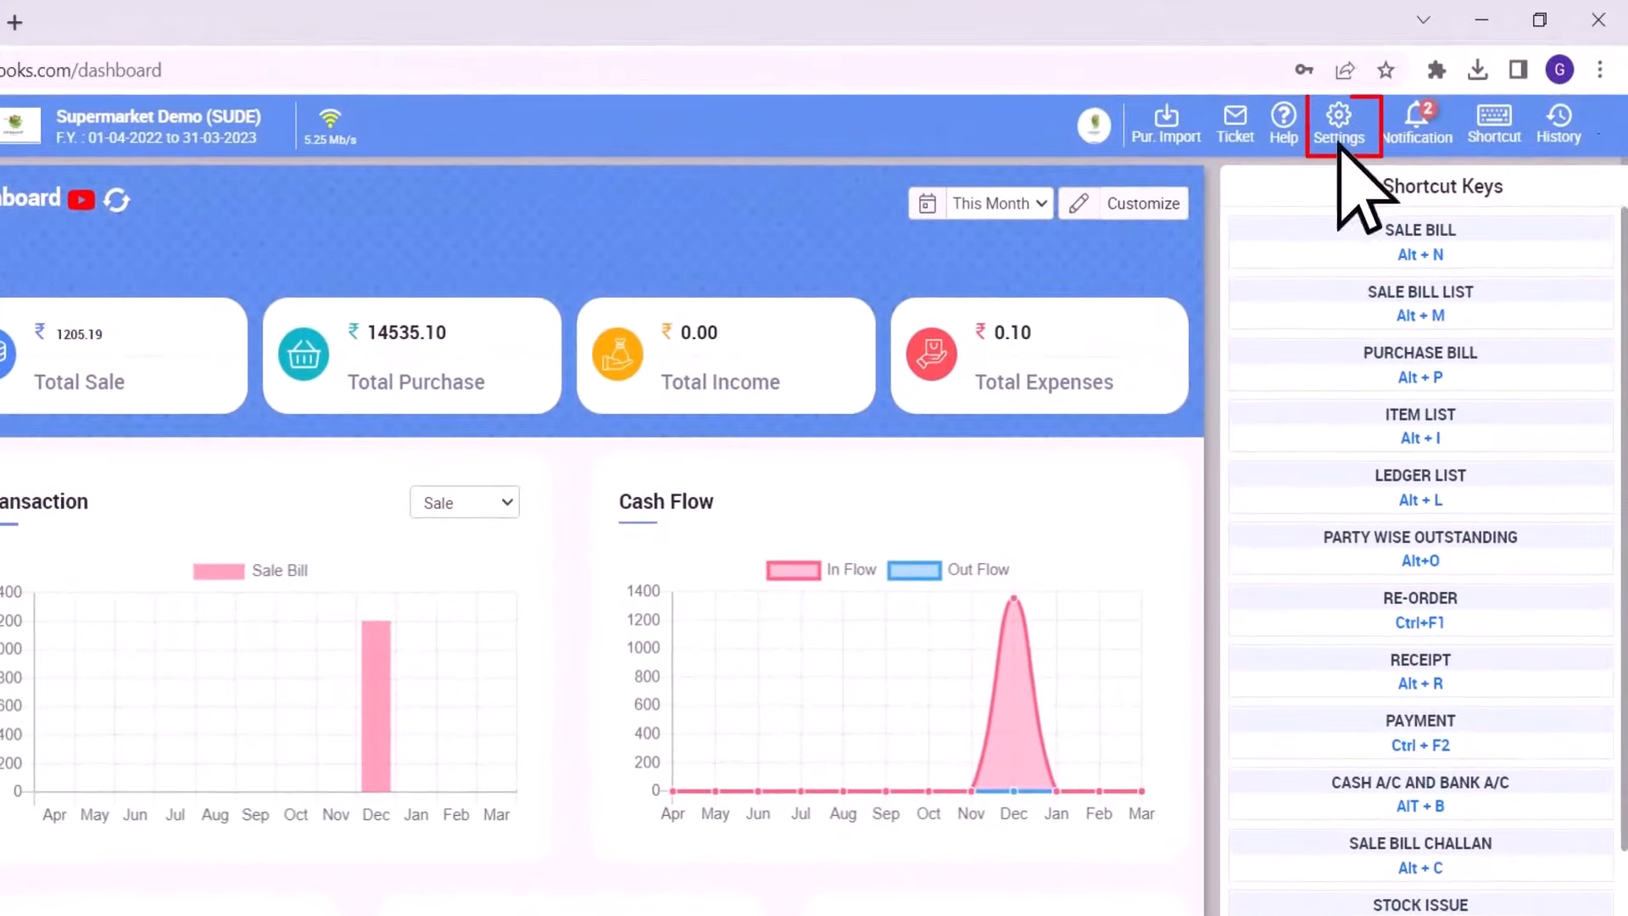
Set Loyalty Management to Yes in the Control Room configuration and save.
left_click(1338, 123)
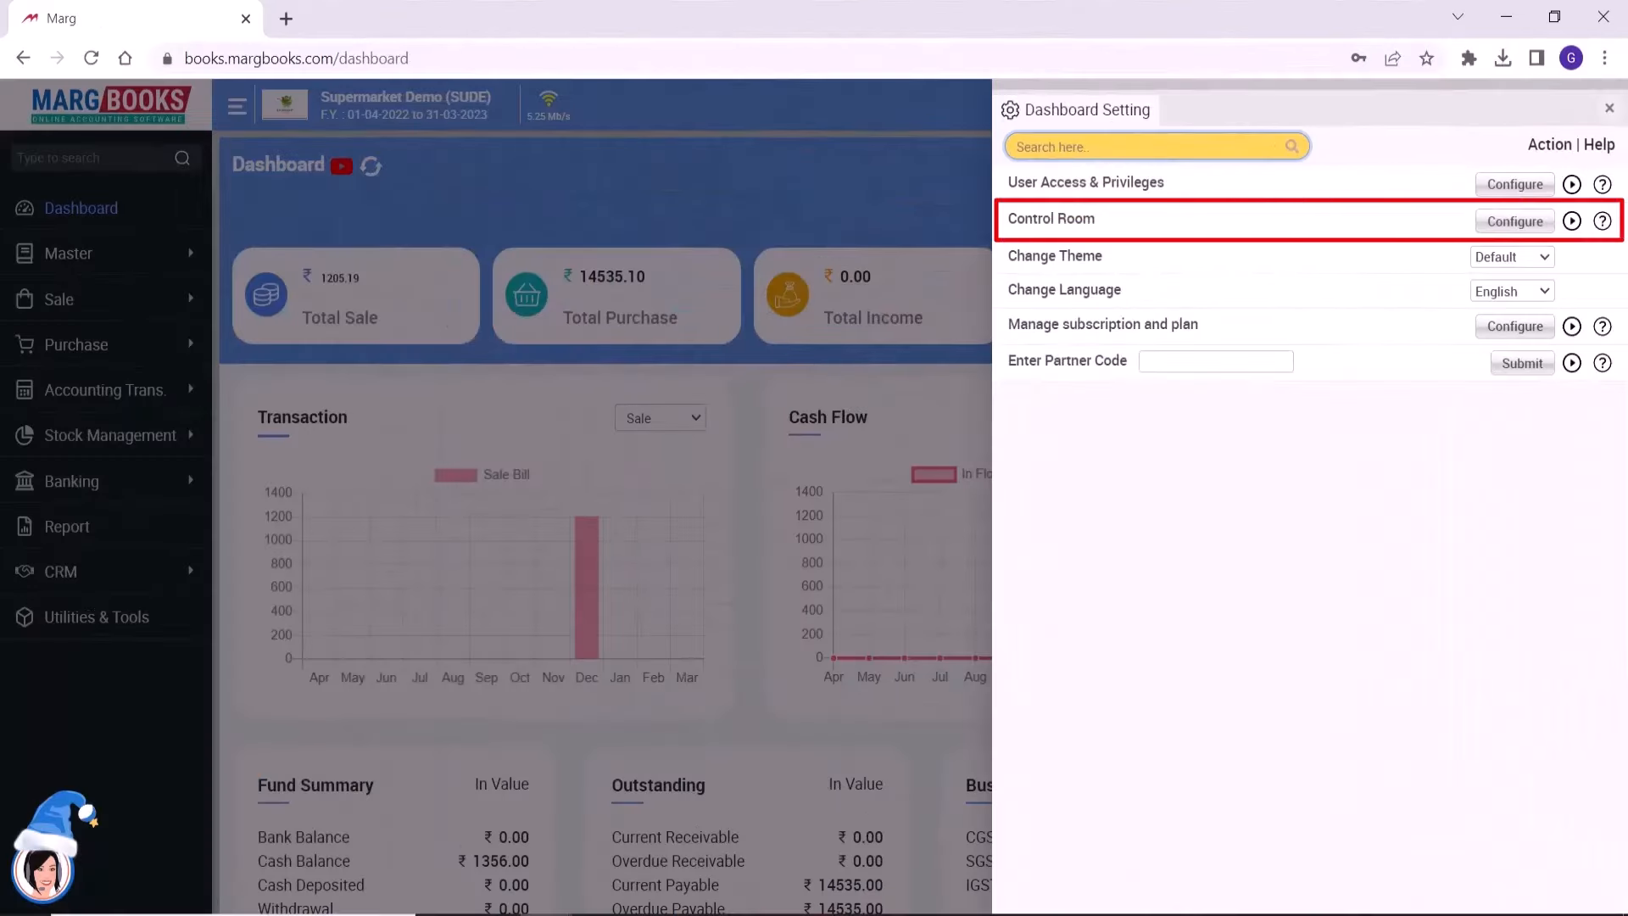
left_click(1514, 221)
type("loy")
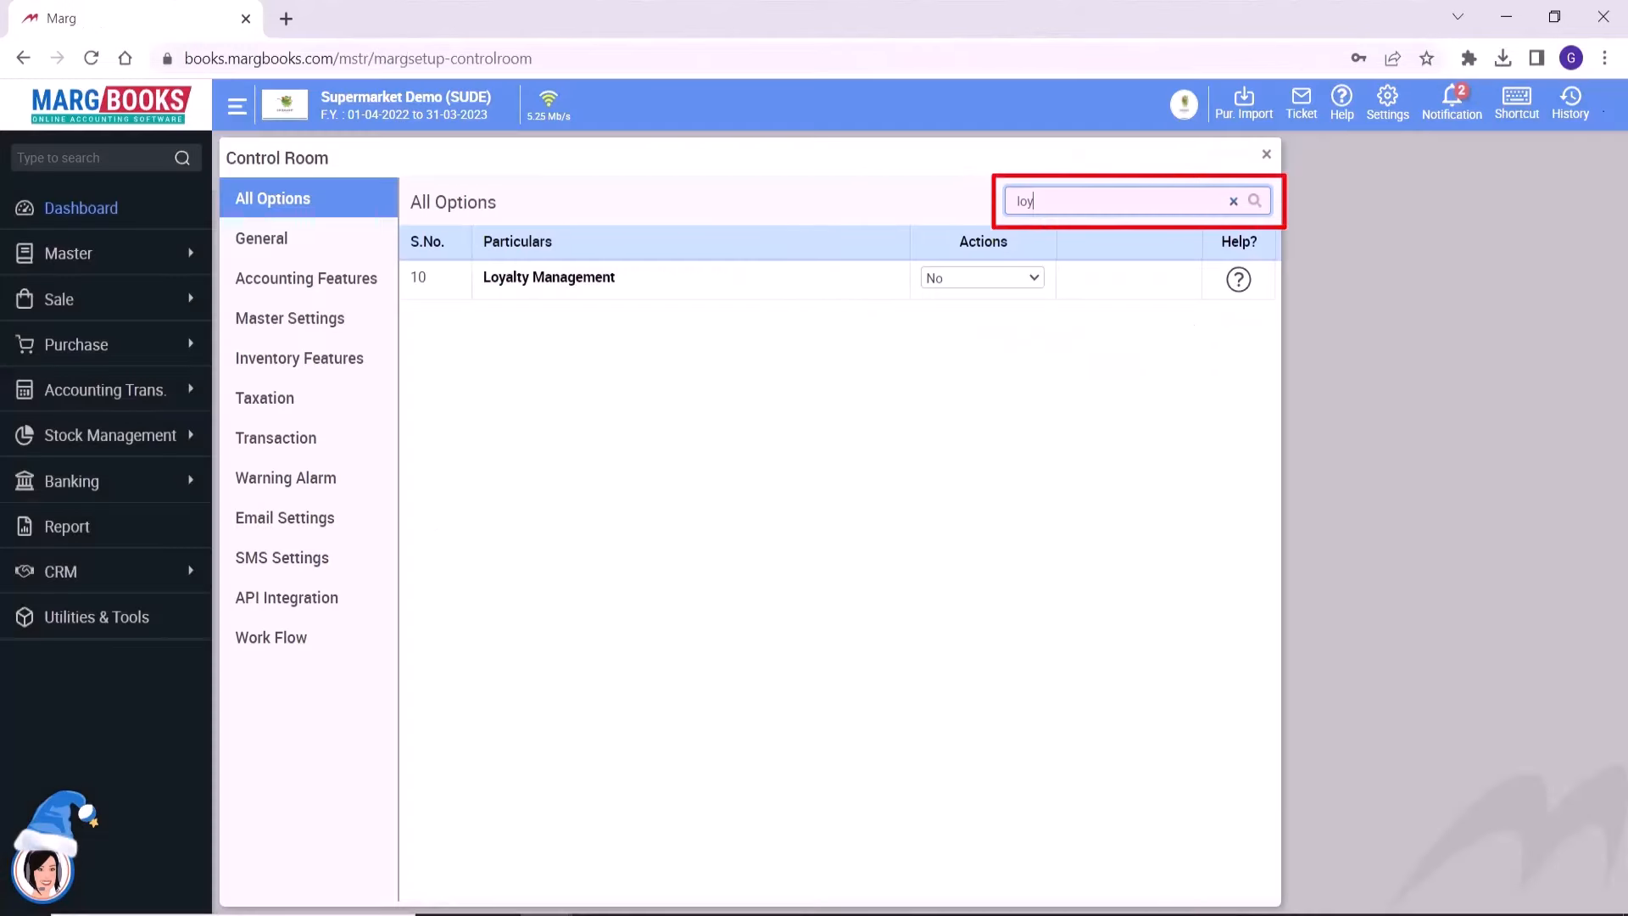
left_click(983, 278)
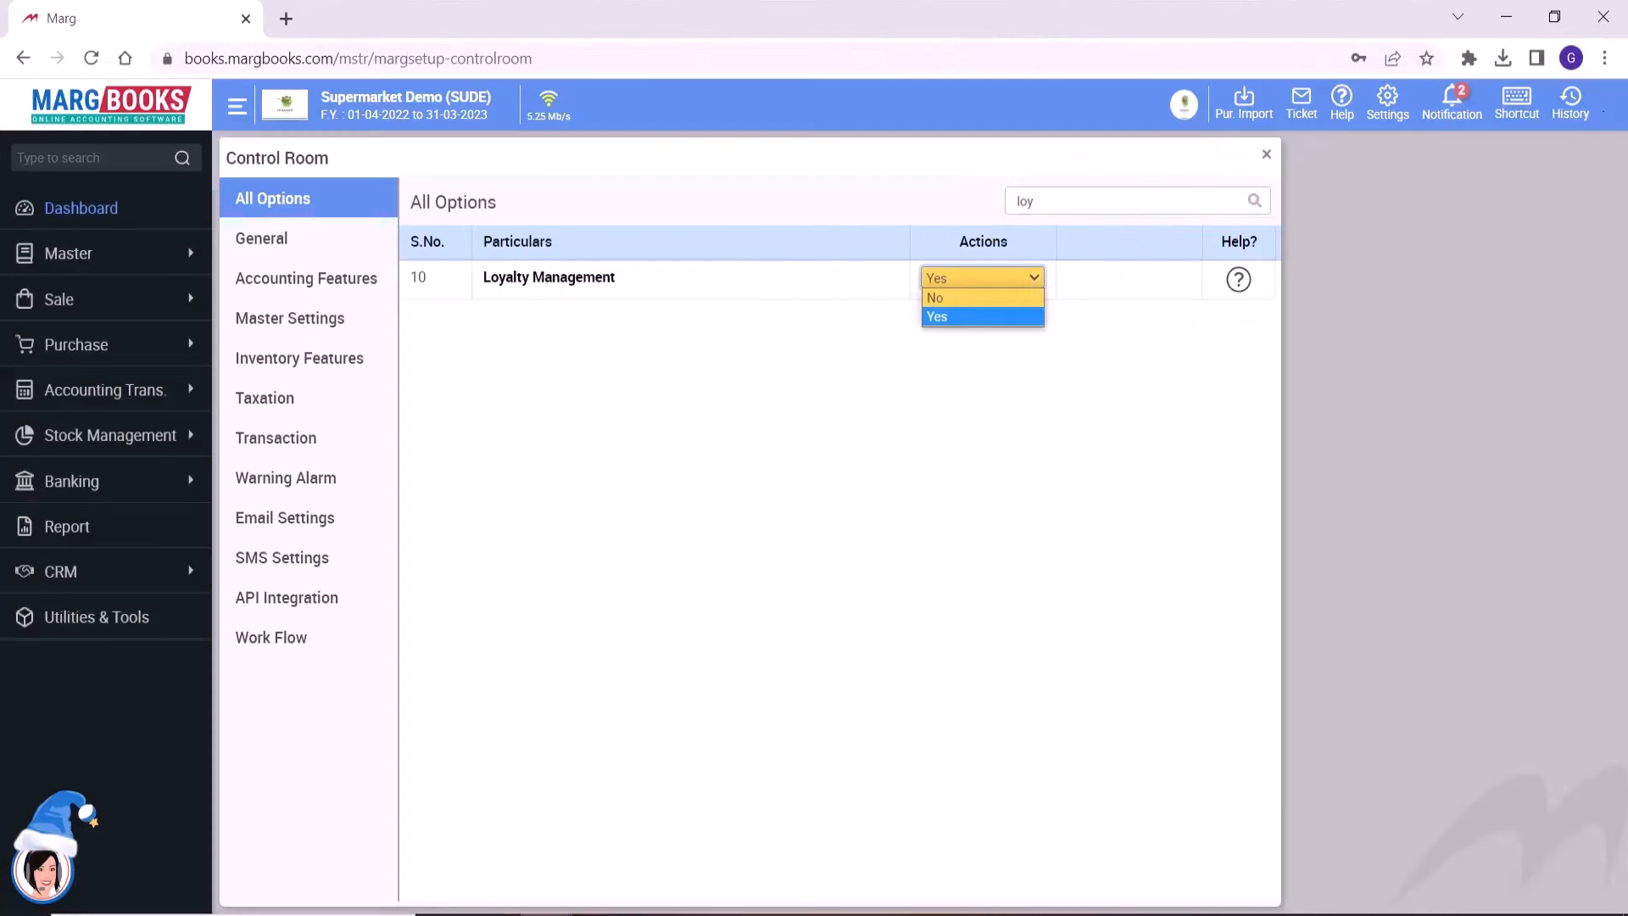
key("Return")
key("Escape")
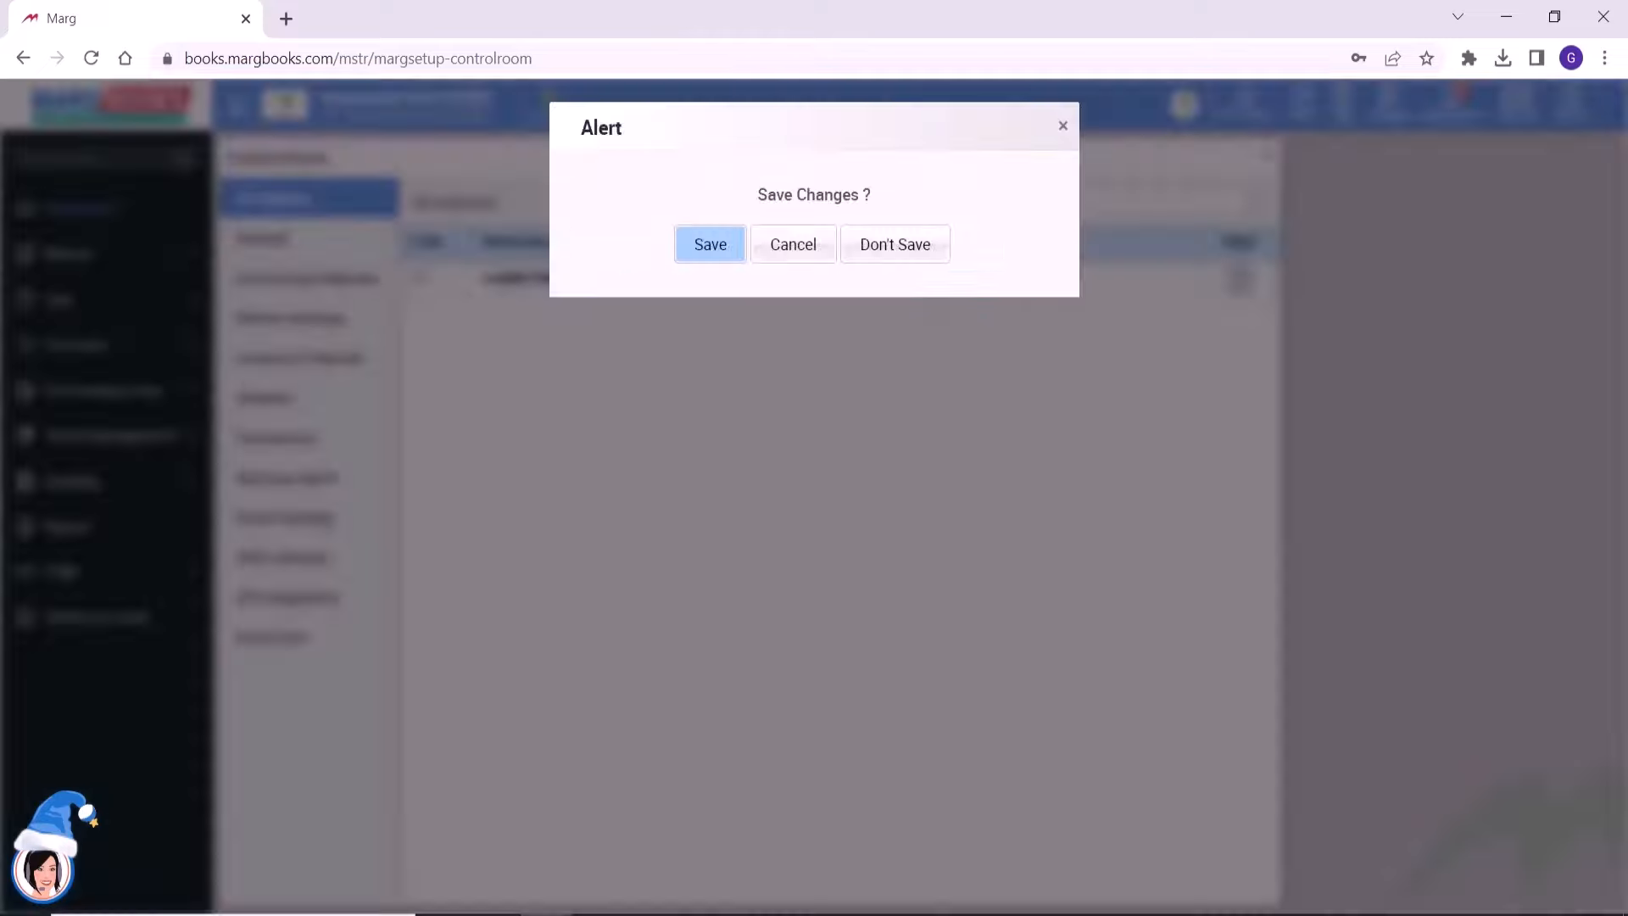
left_click(709, 252)
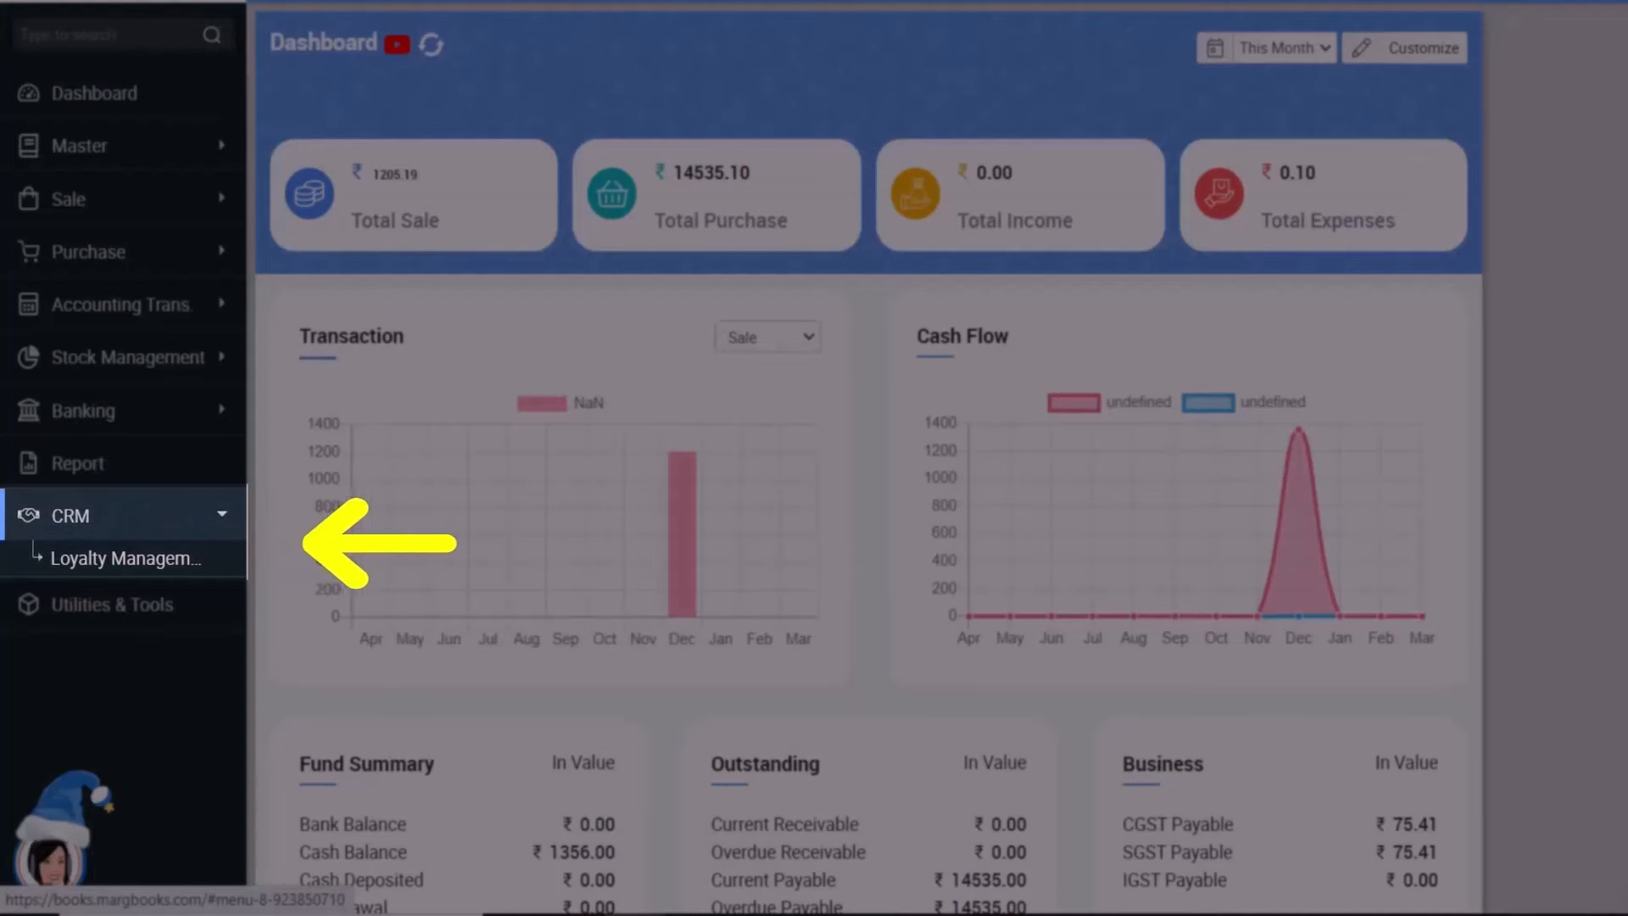
In Loyalty Setup, keep item-wise points, set redeem rate 5 and Auto round-off.
left_click(120, 563)
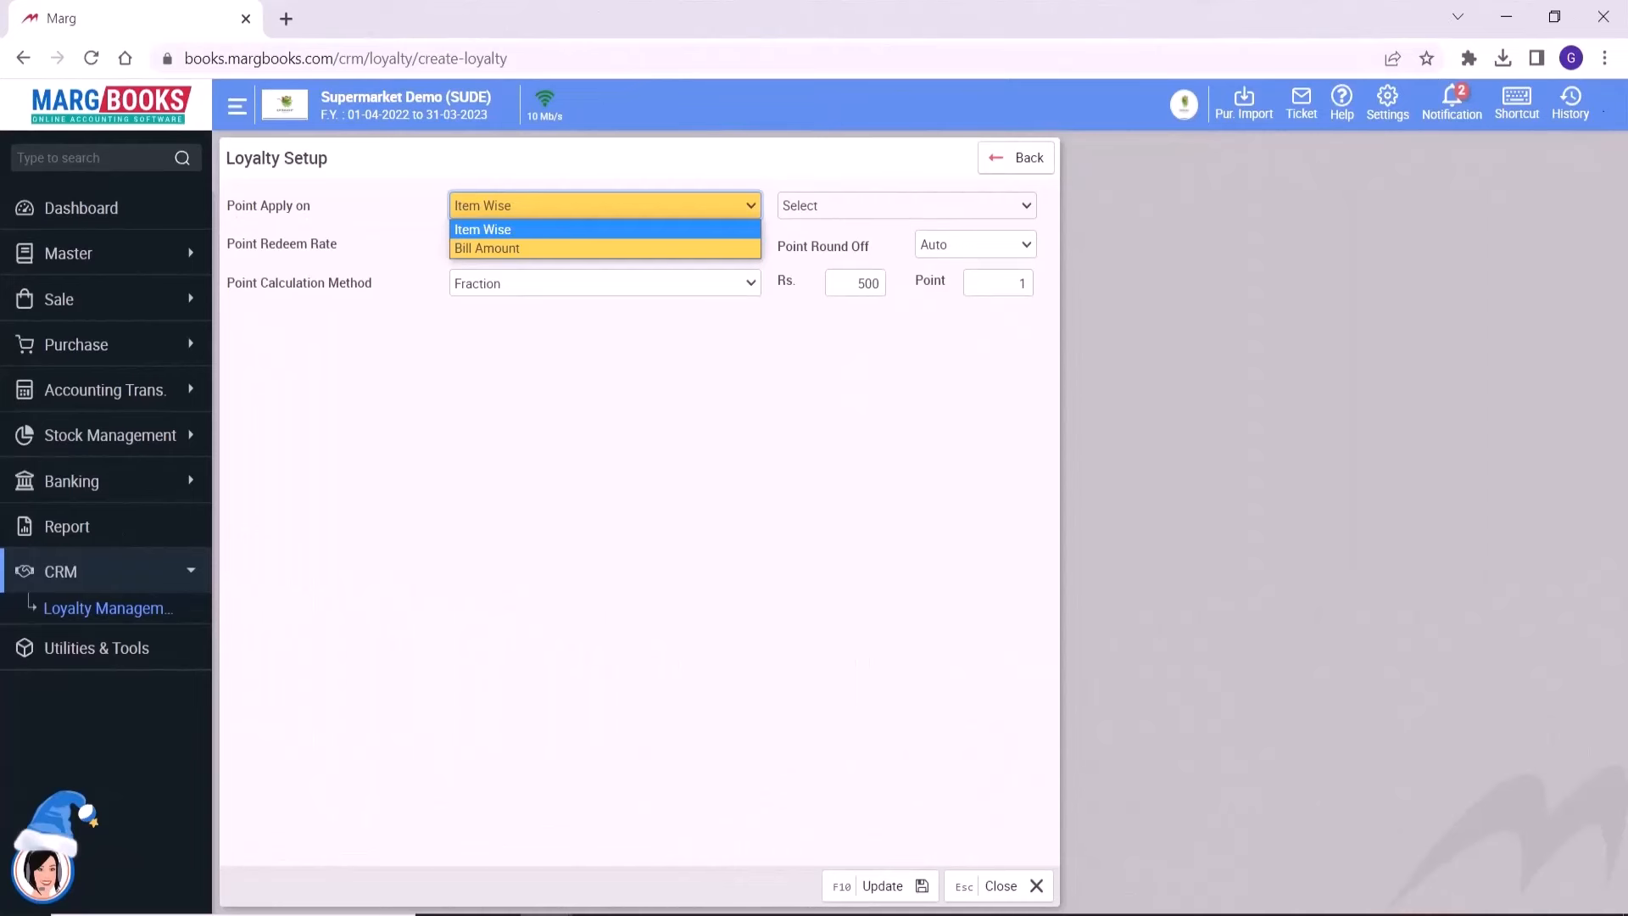
key("Down")
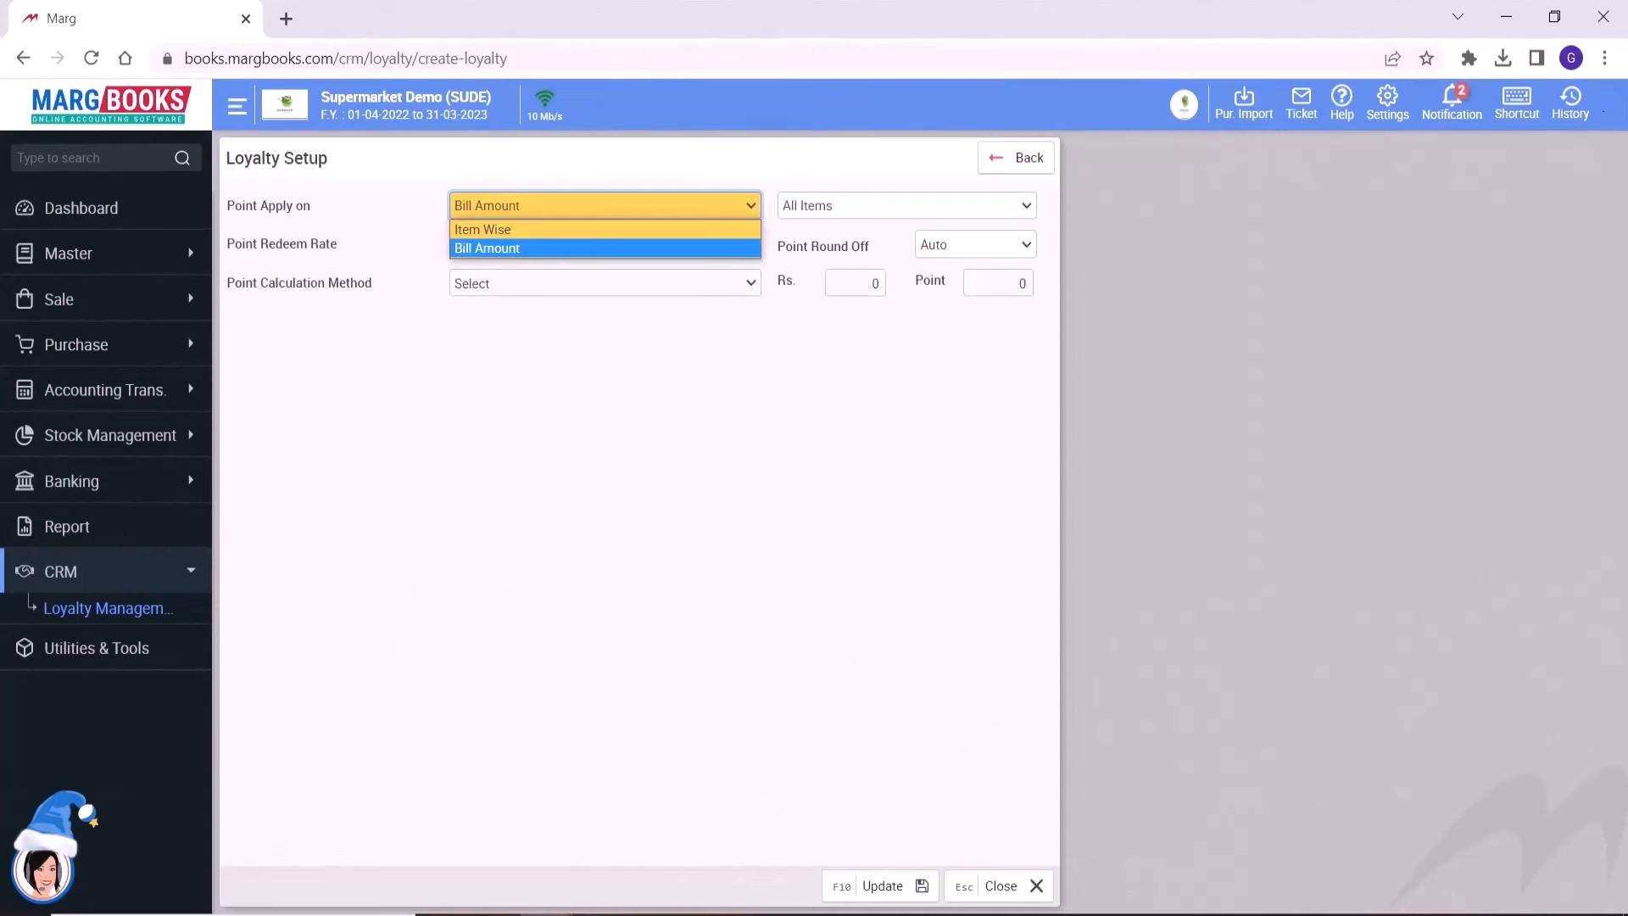
key("Up")
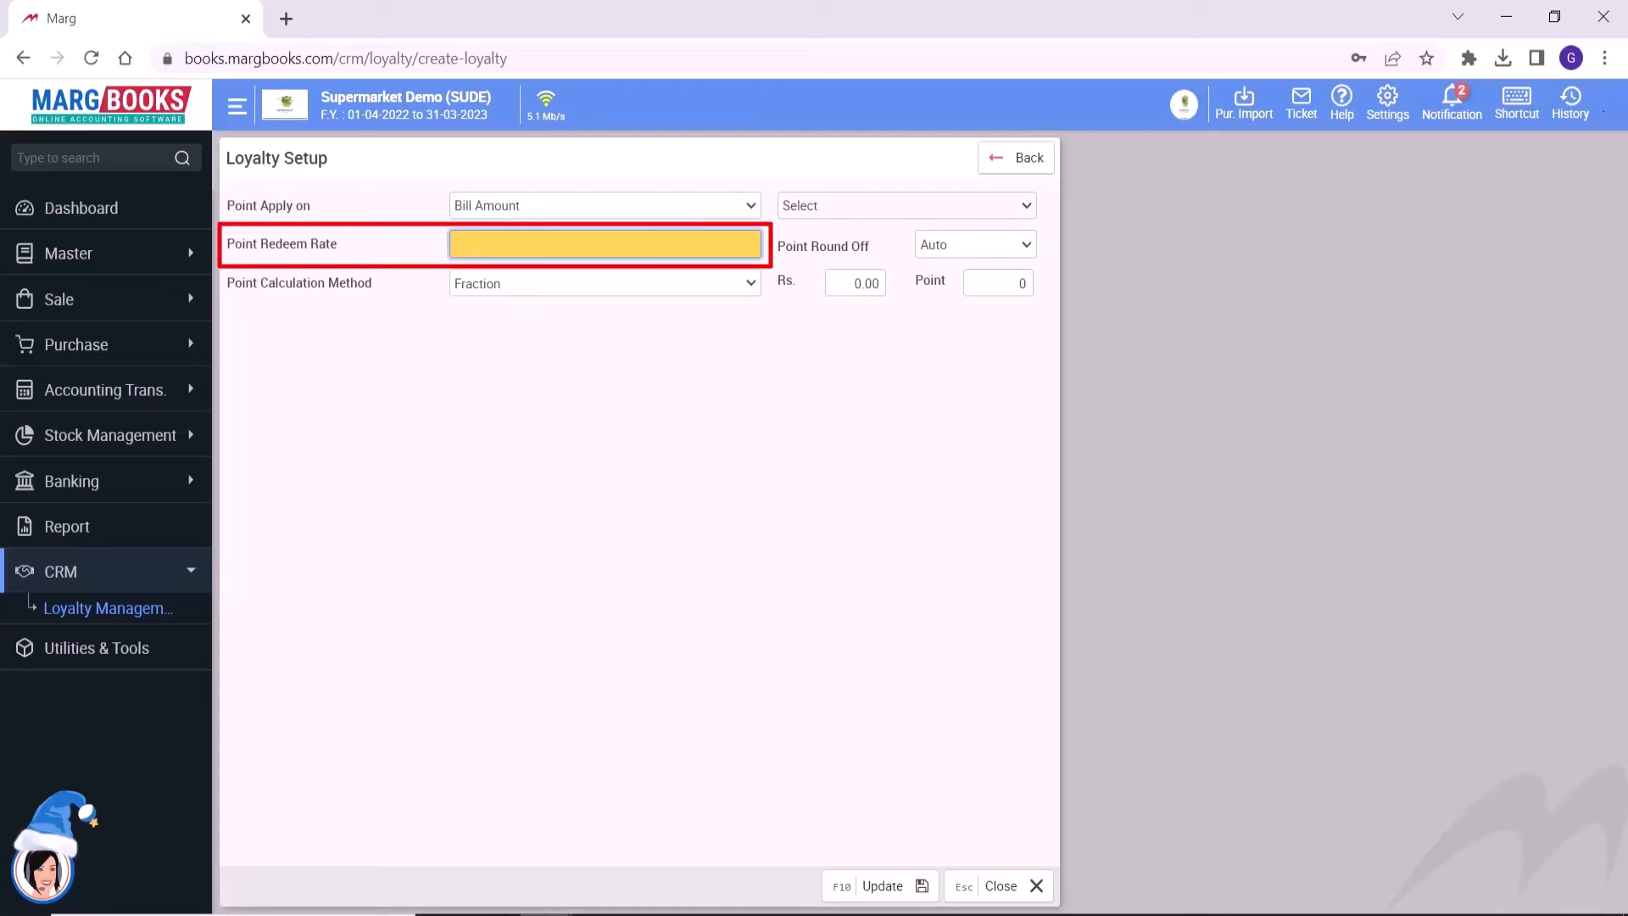
type("5")
left_click(975, 245)
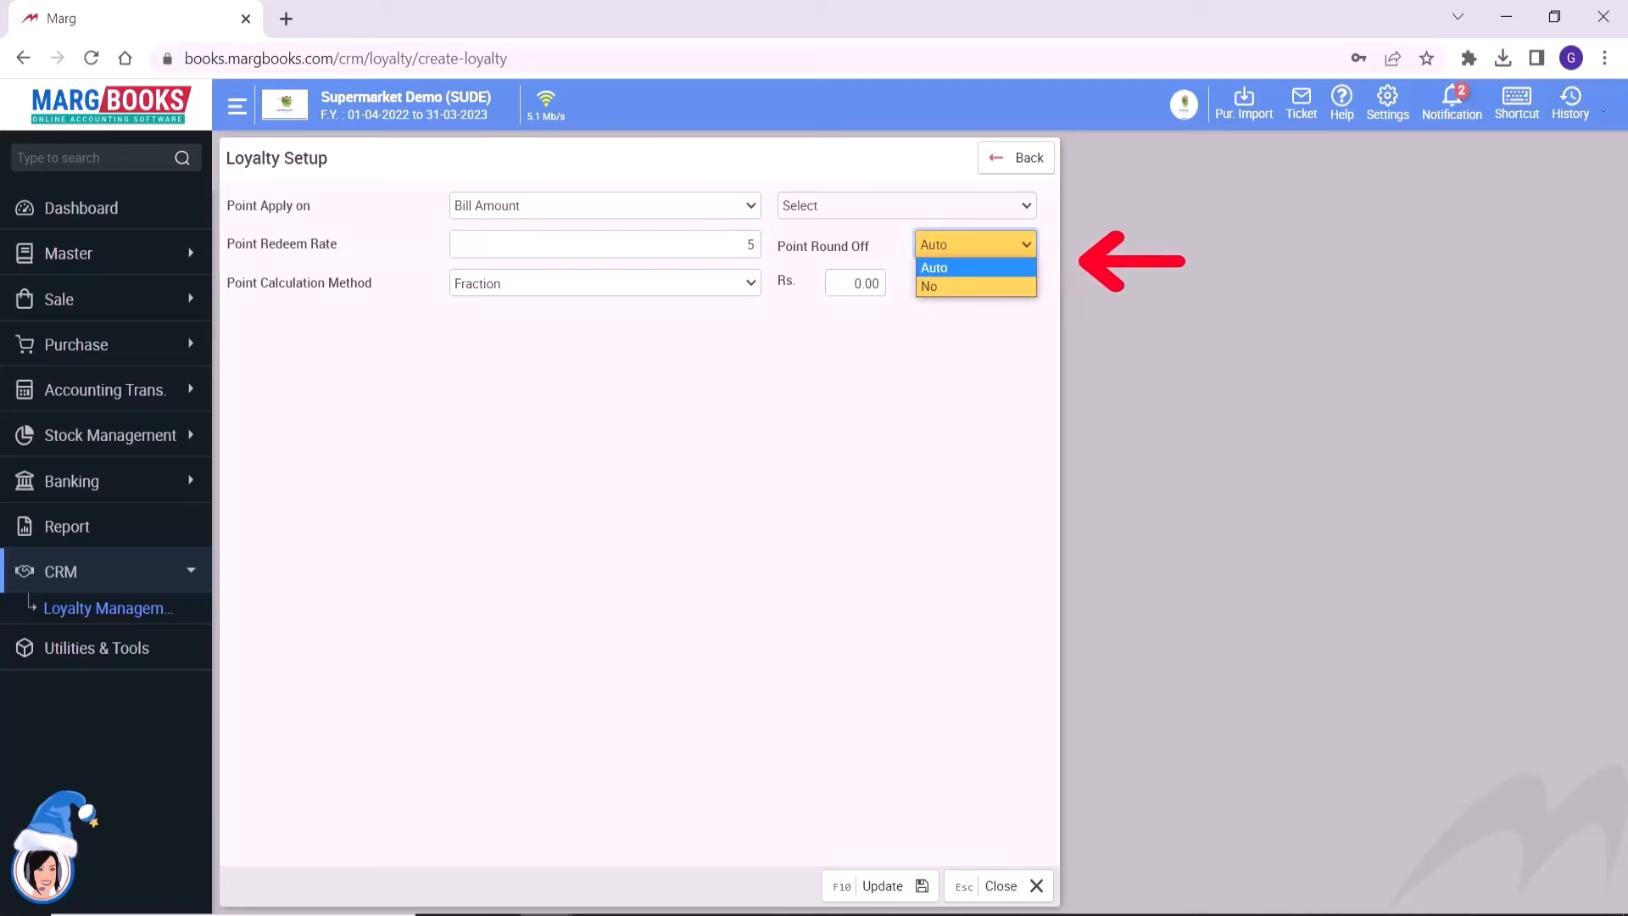
key("Down")
key("Up")
Use Fraction calculation at 5 points per Rs. 500 and save the loyalty setup.
key("Return")
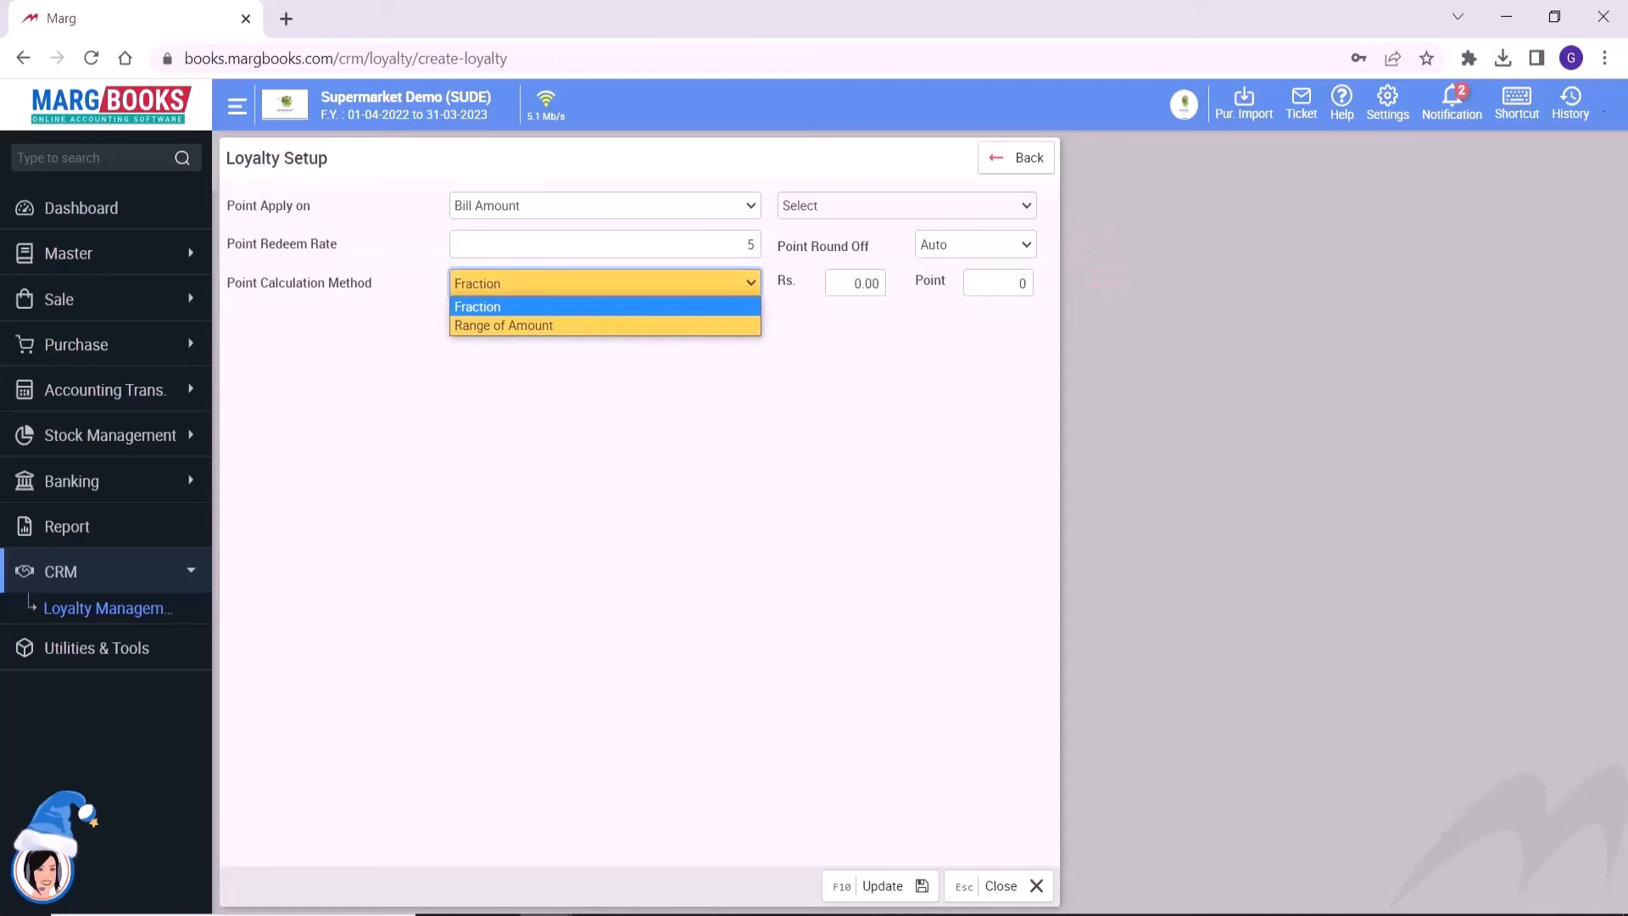
key("Return")
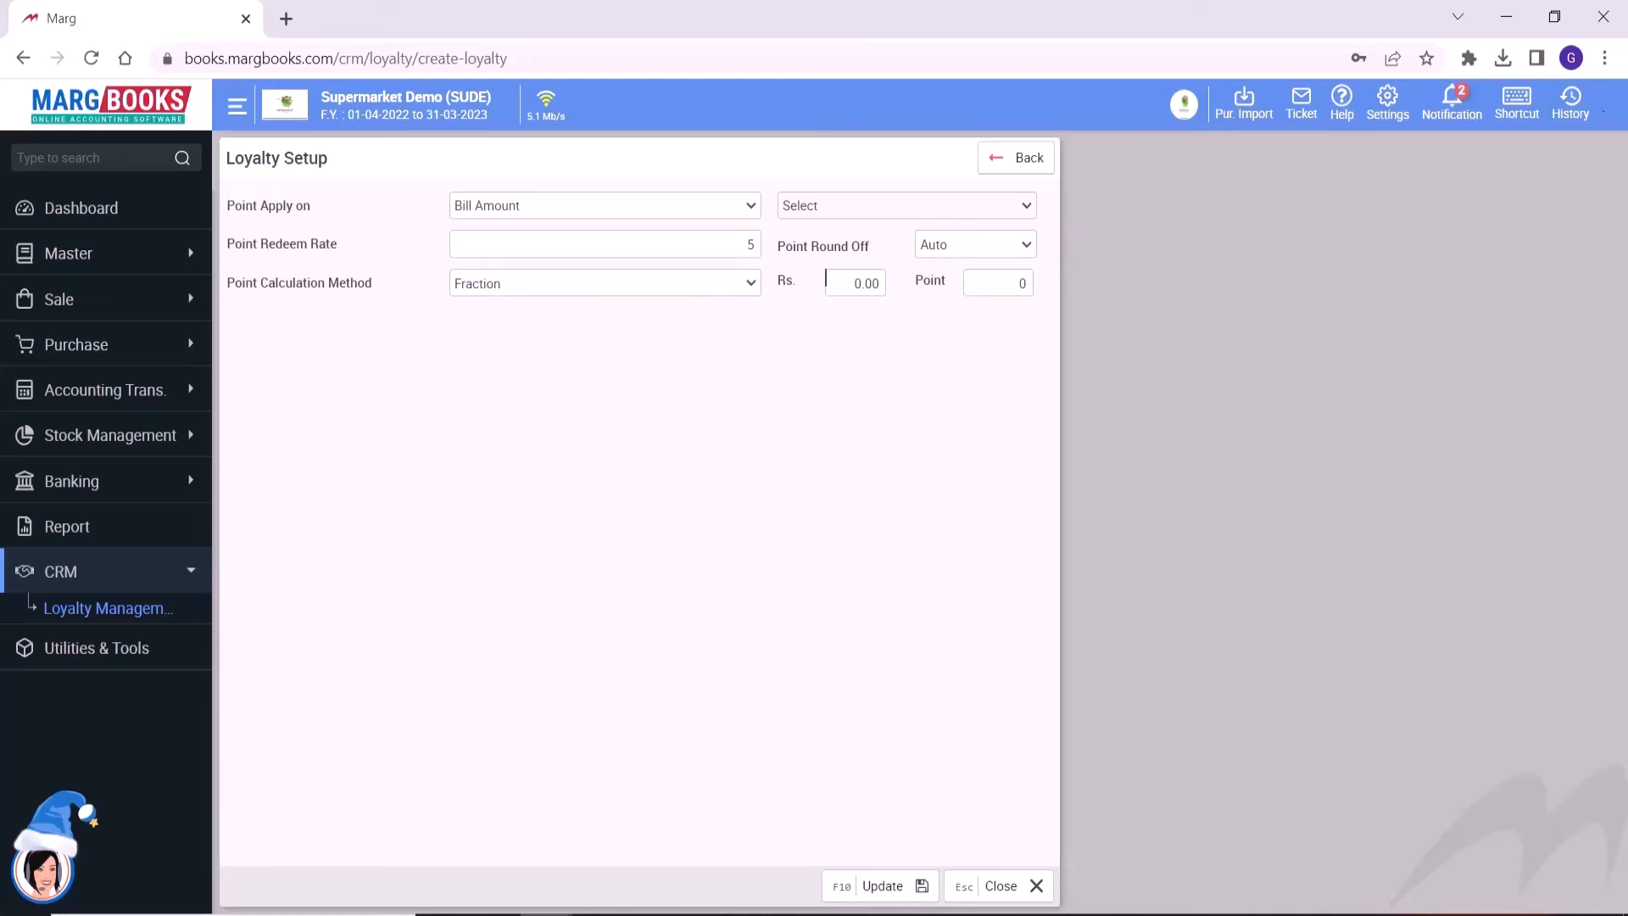
type("500")
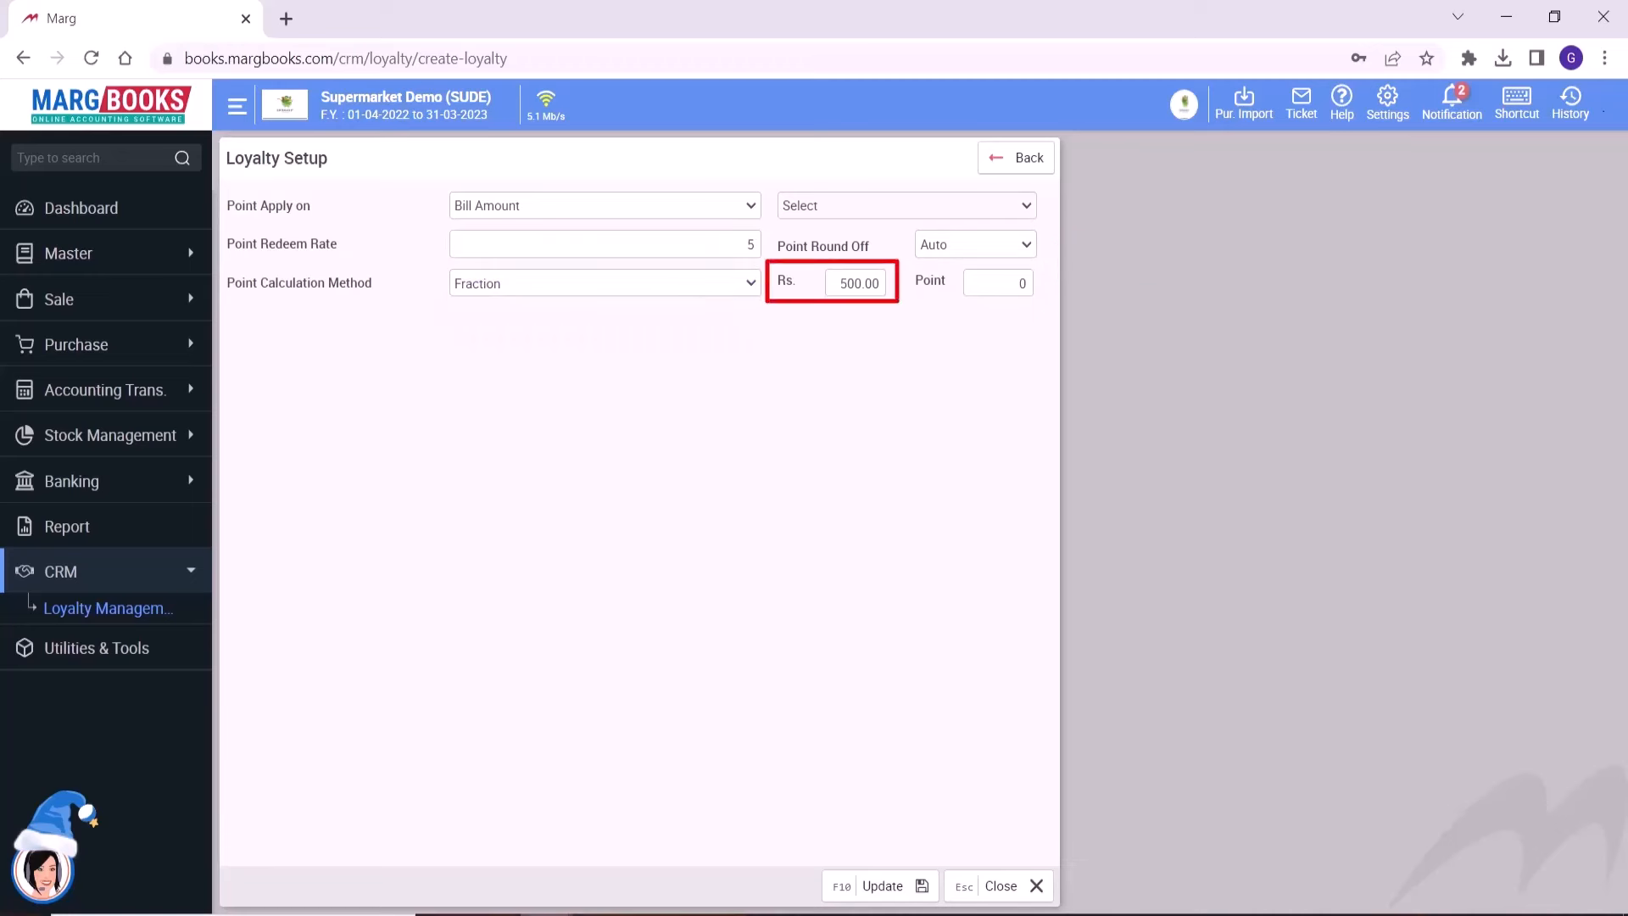
key("Return")
type("1")
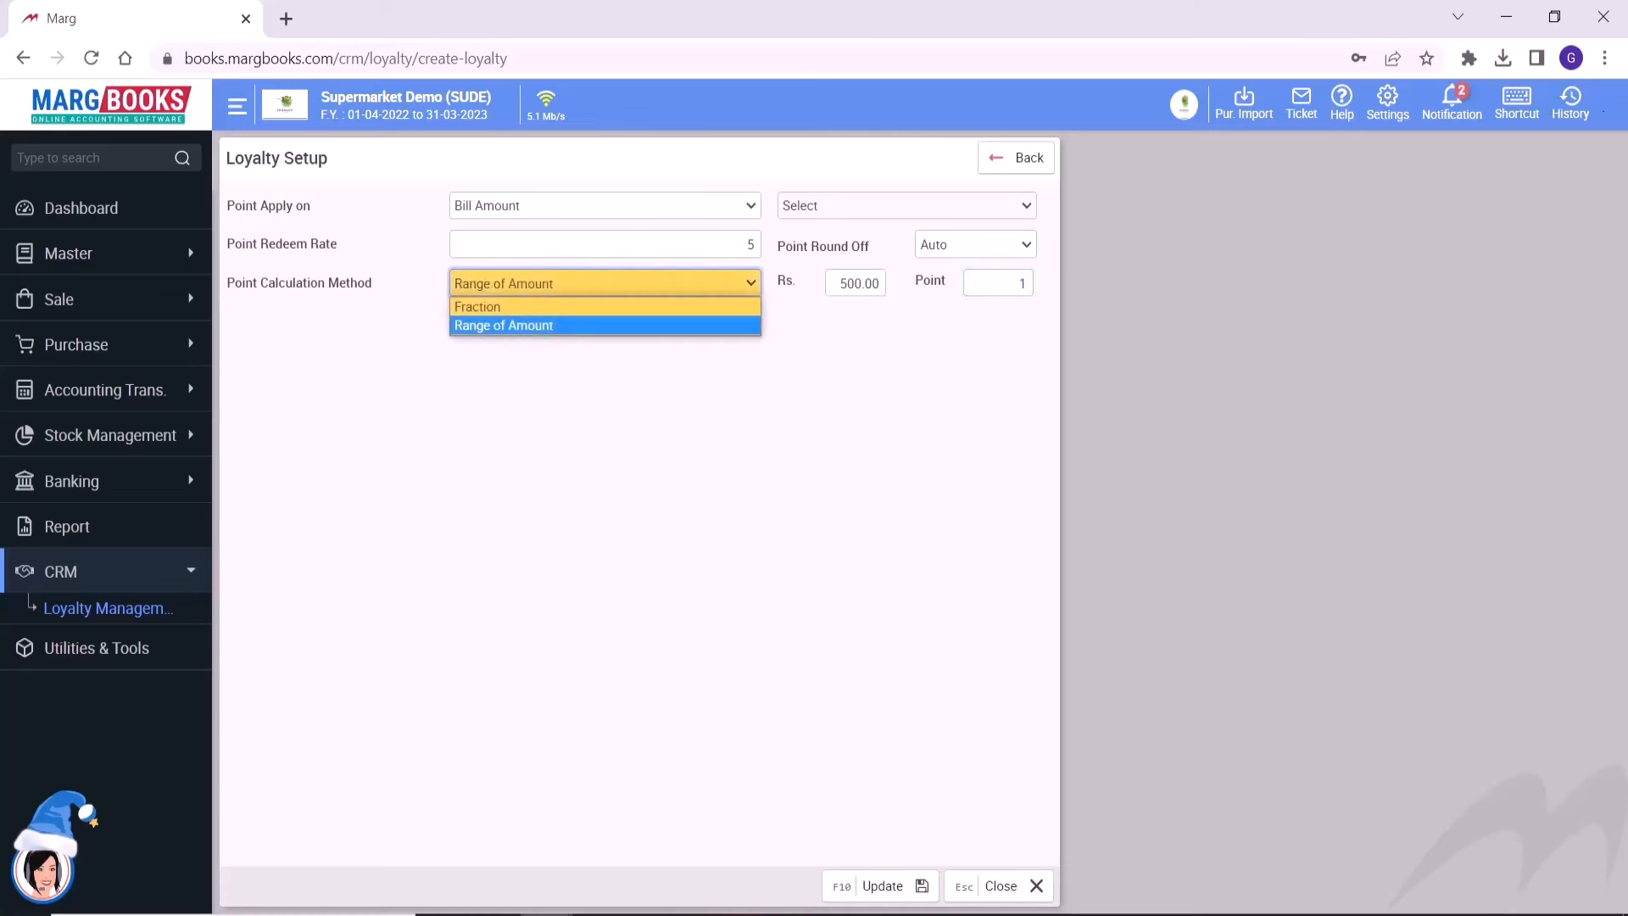
key("Return")
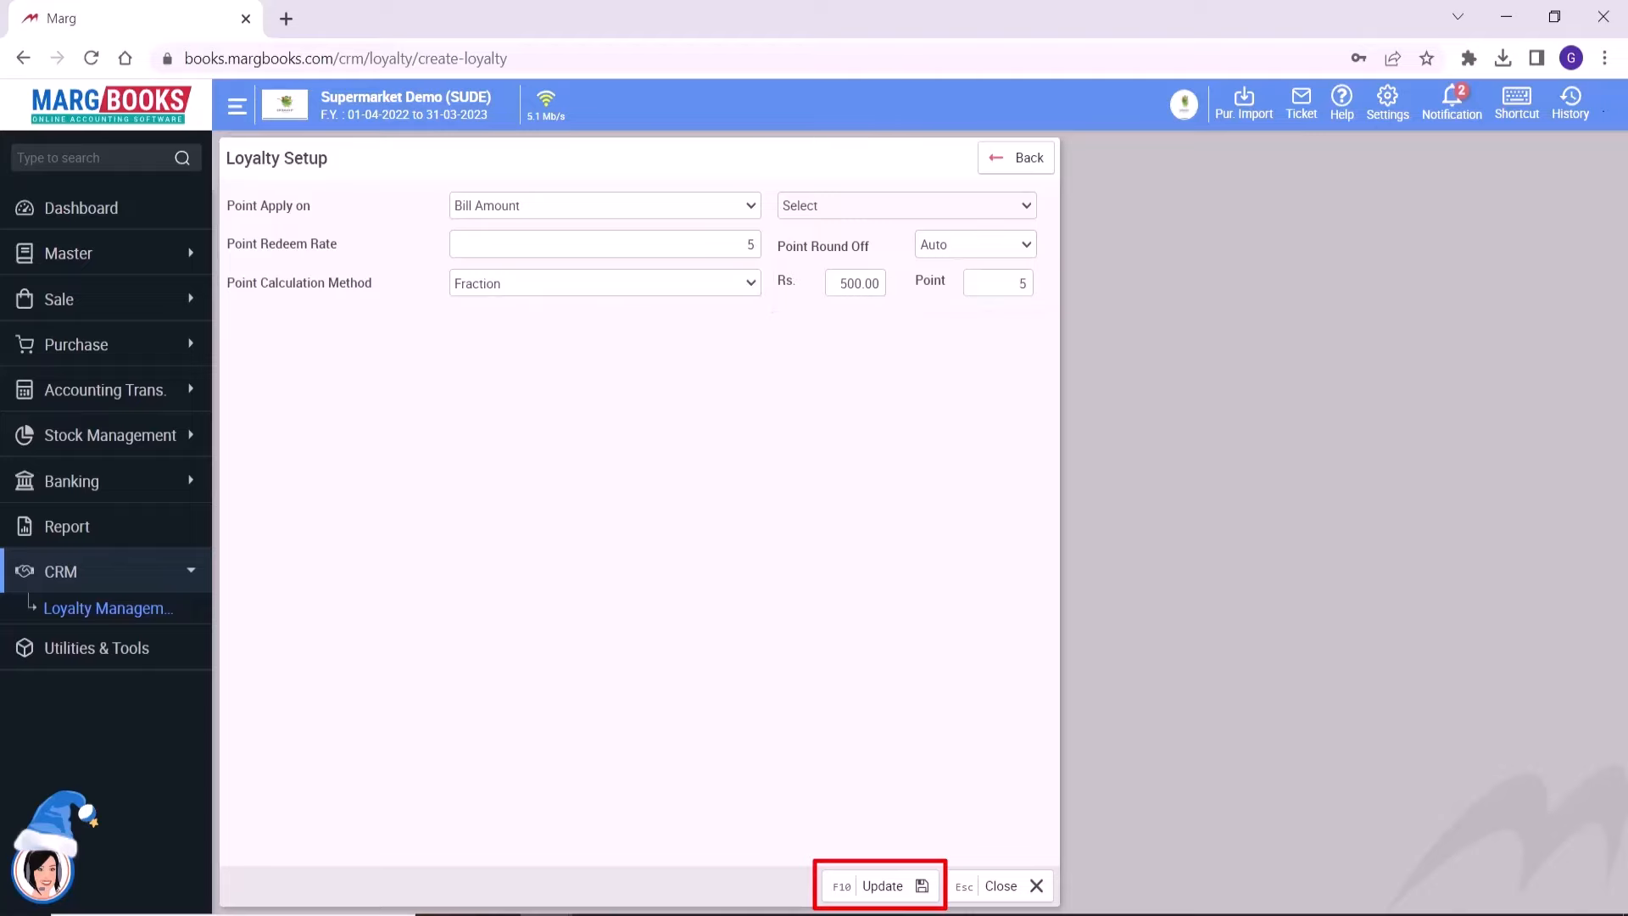
key("F10")
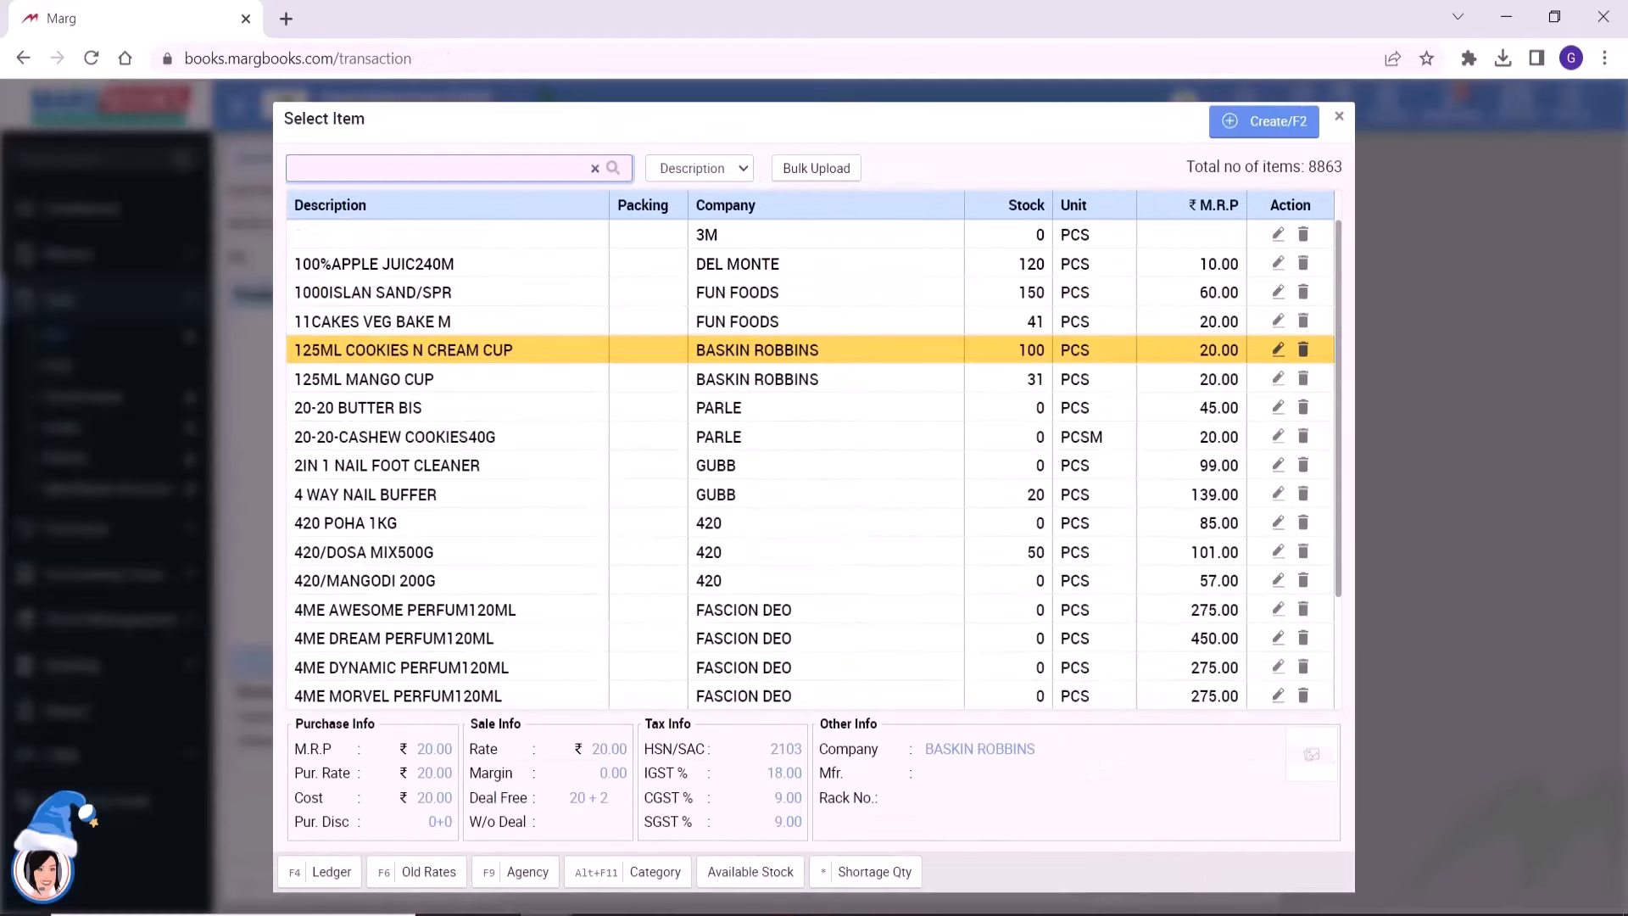
Save a cash bill for 40 of 125ML COOKIES N CREAM CUP, Rs. 800, earning 8 points.
key("Return")
type("25")
key("Return")
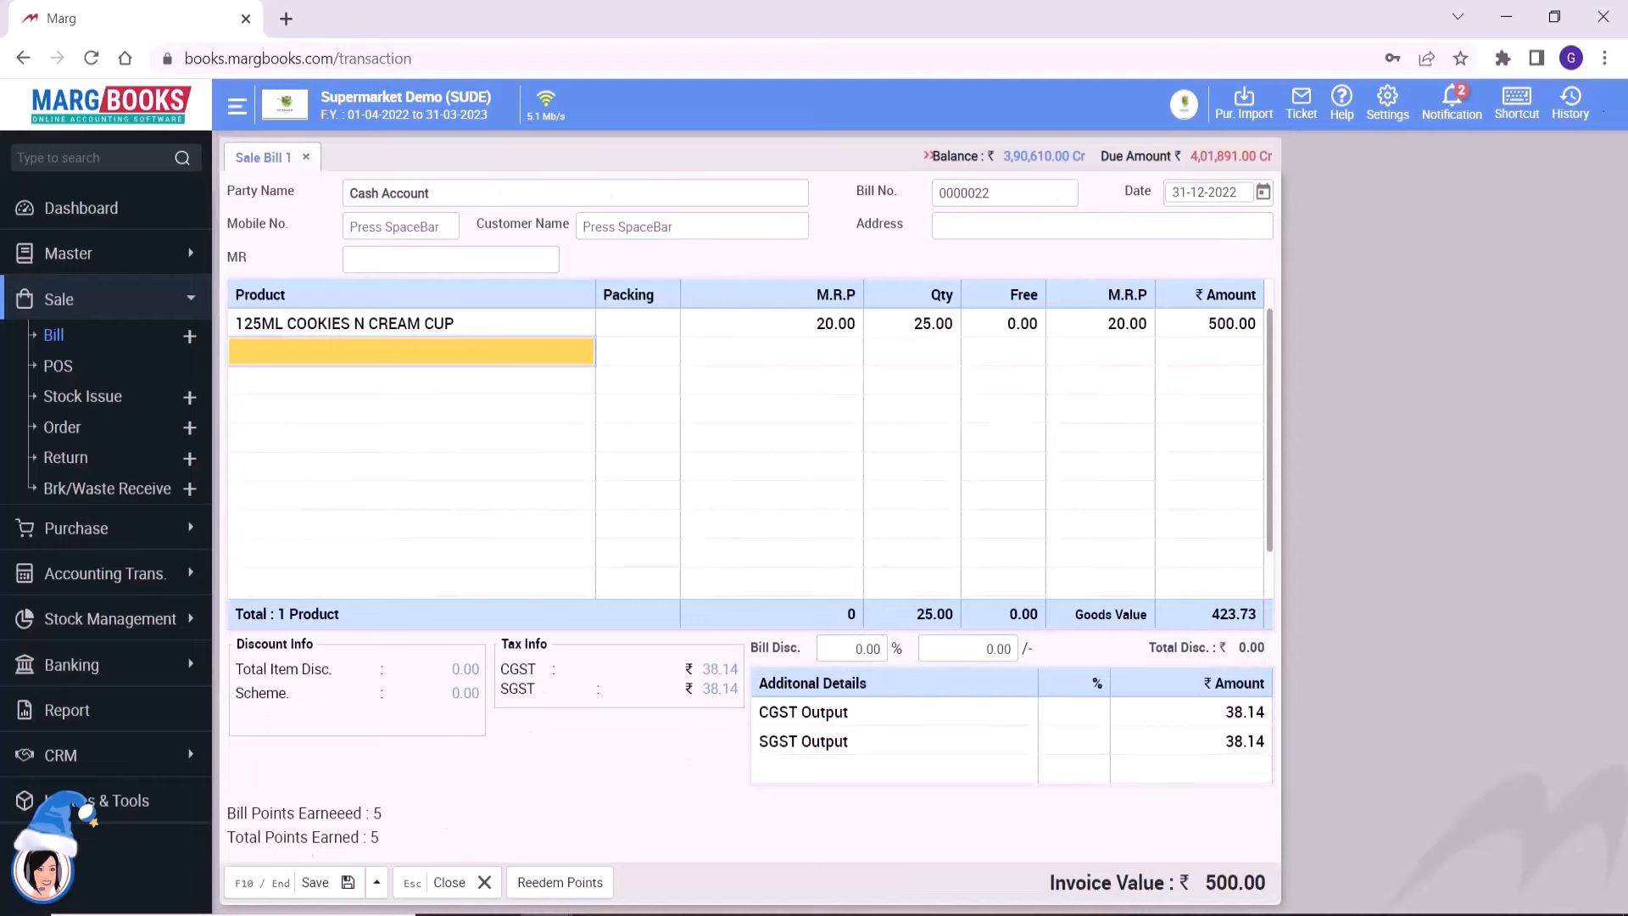
left_click(912, 324)
type("40")
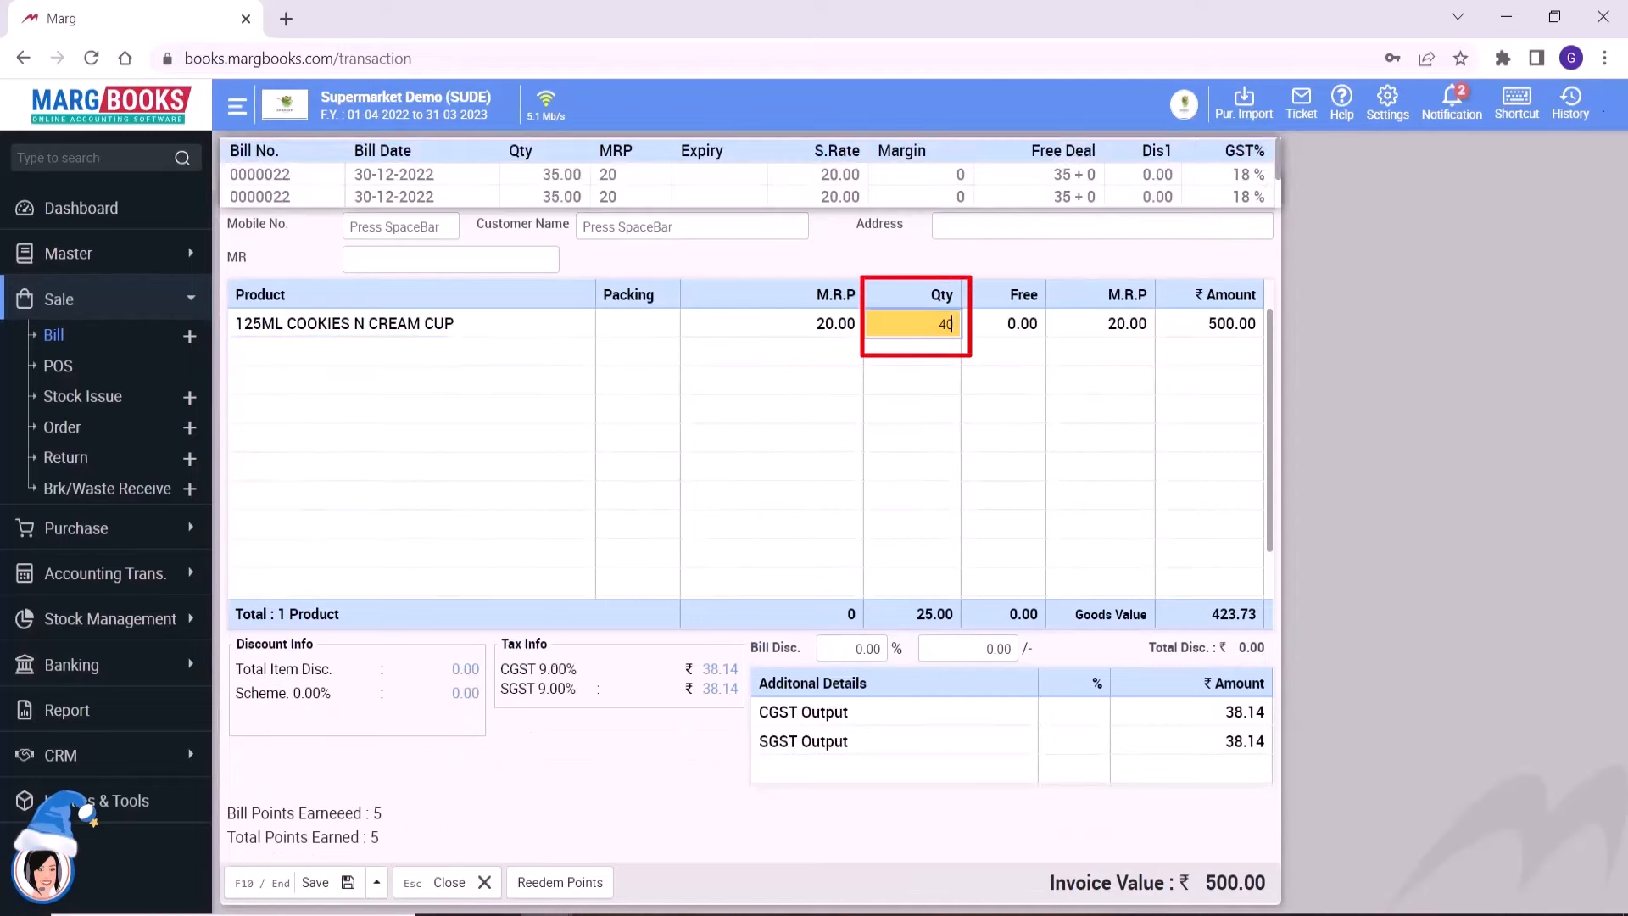
key("Return")
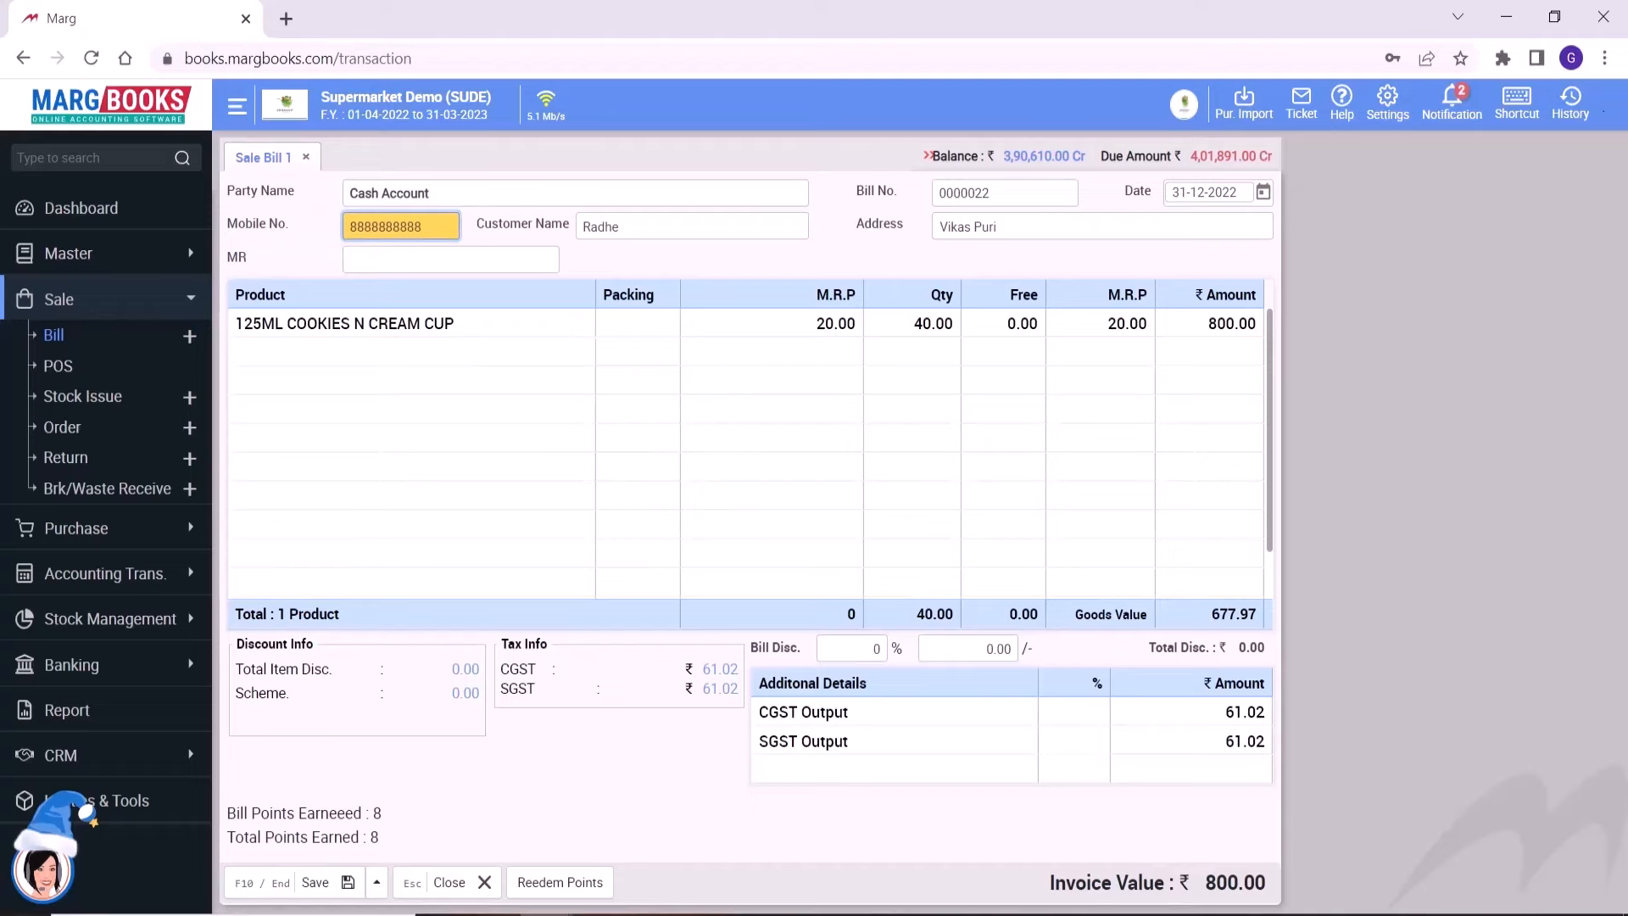
key("F10")
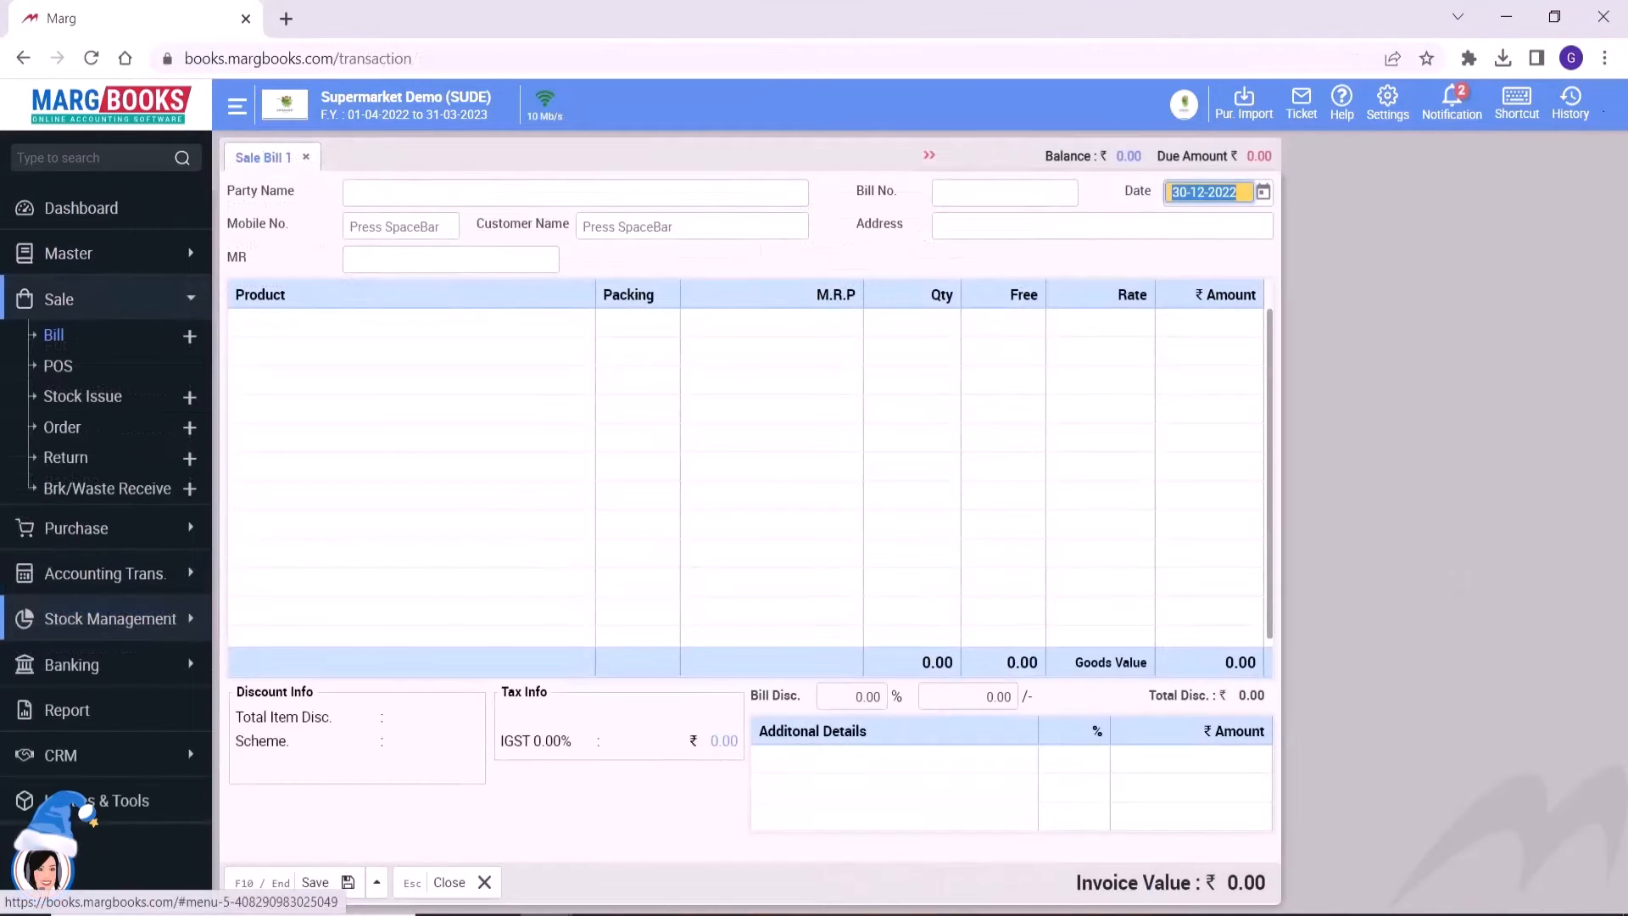
Add 30 of 11CAKES VEG BAKE M to a new Cash Account sale bill.
key("Return")
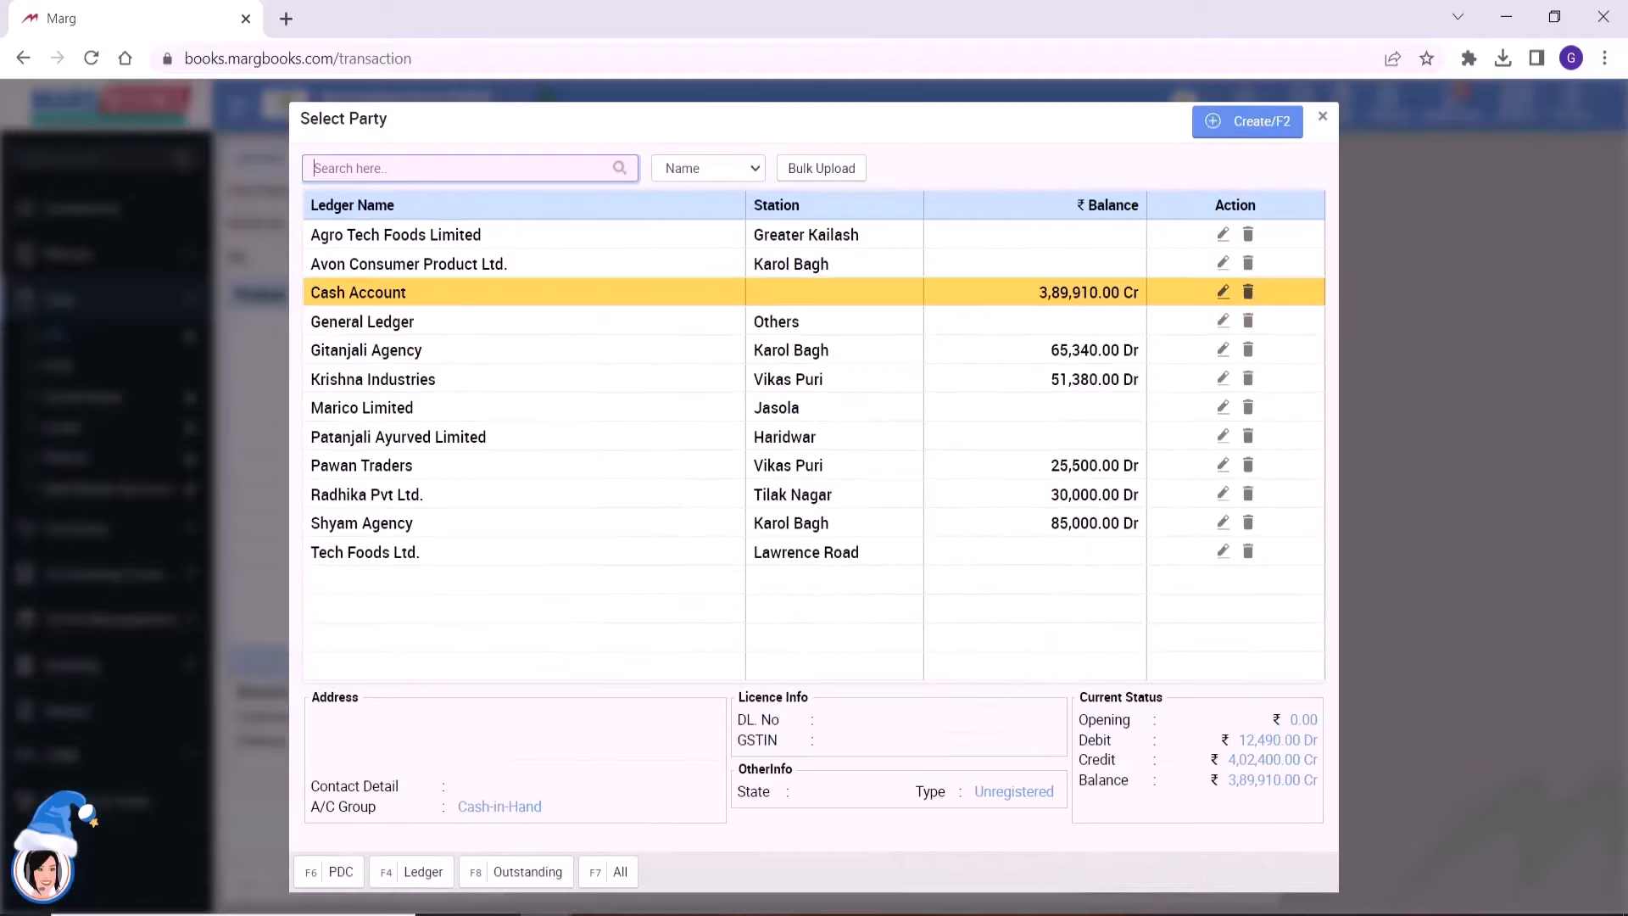
key("Return")
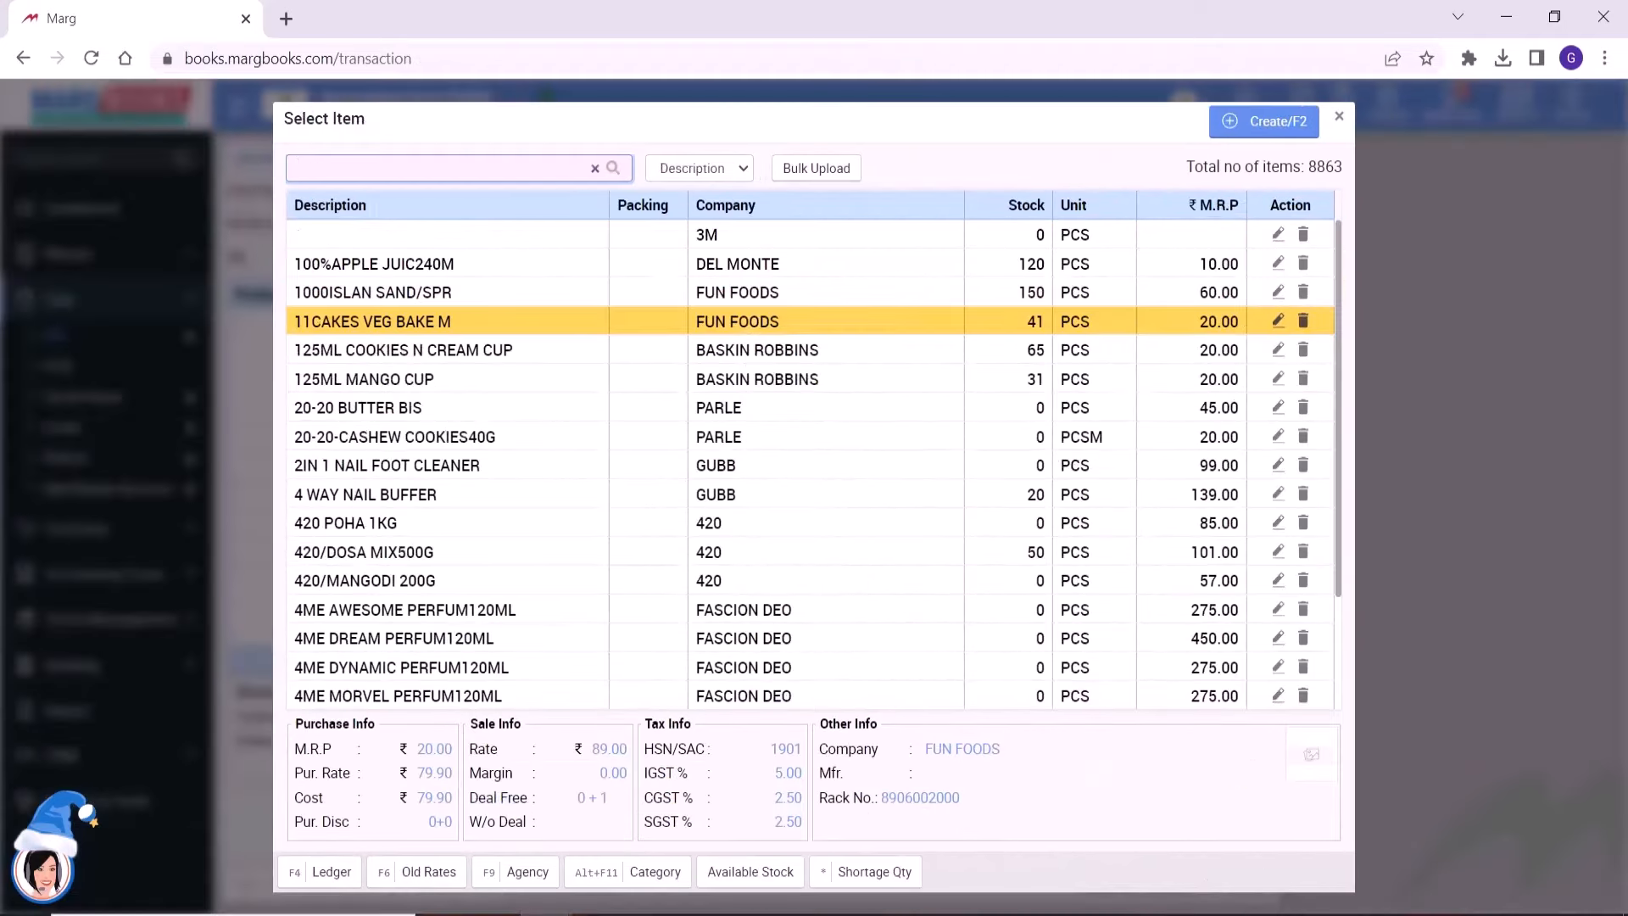
key("Return")
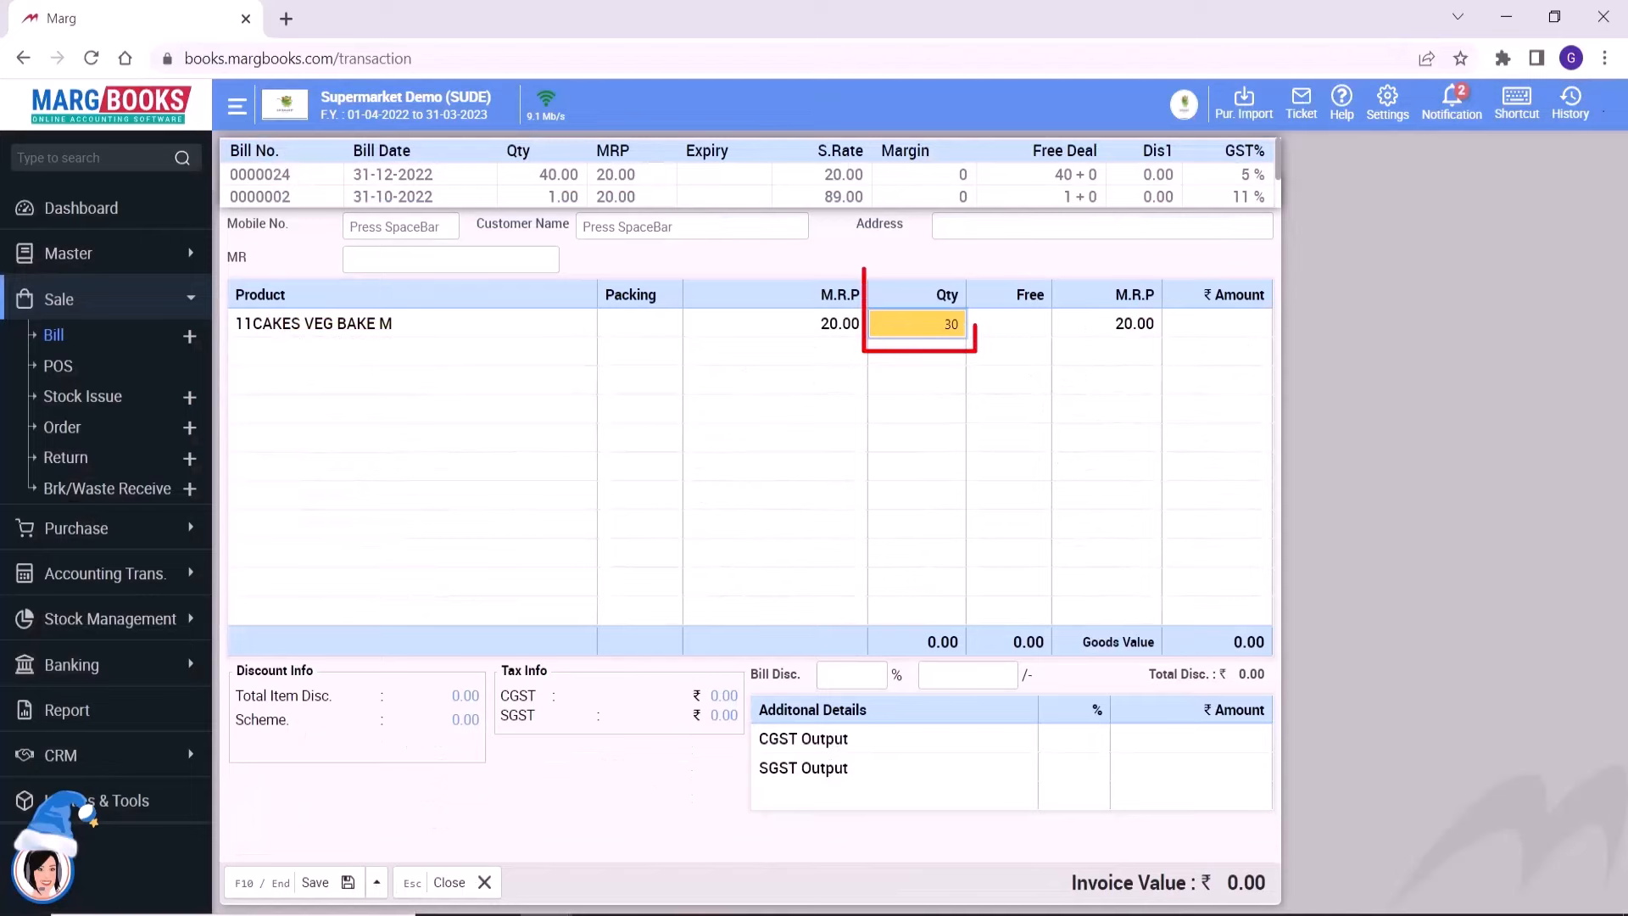
key("Return")
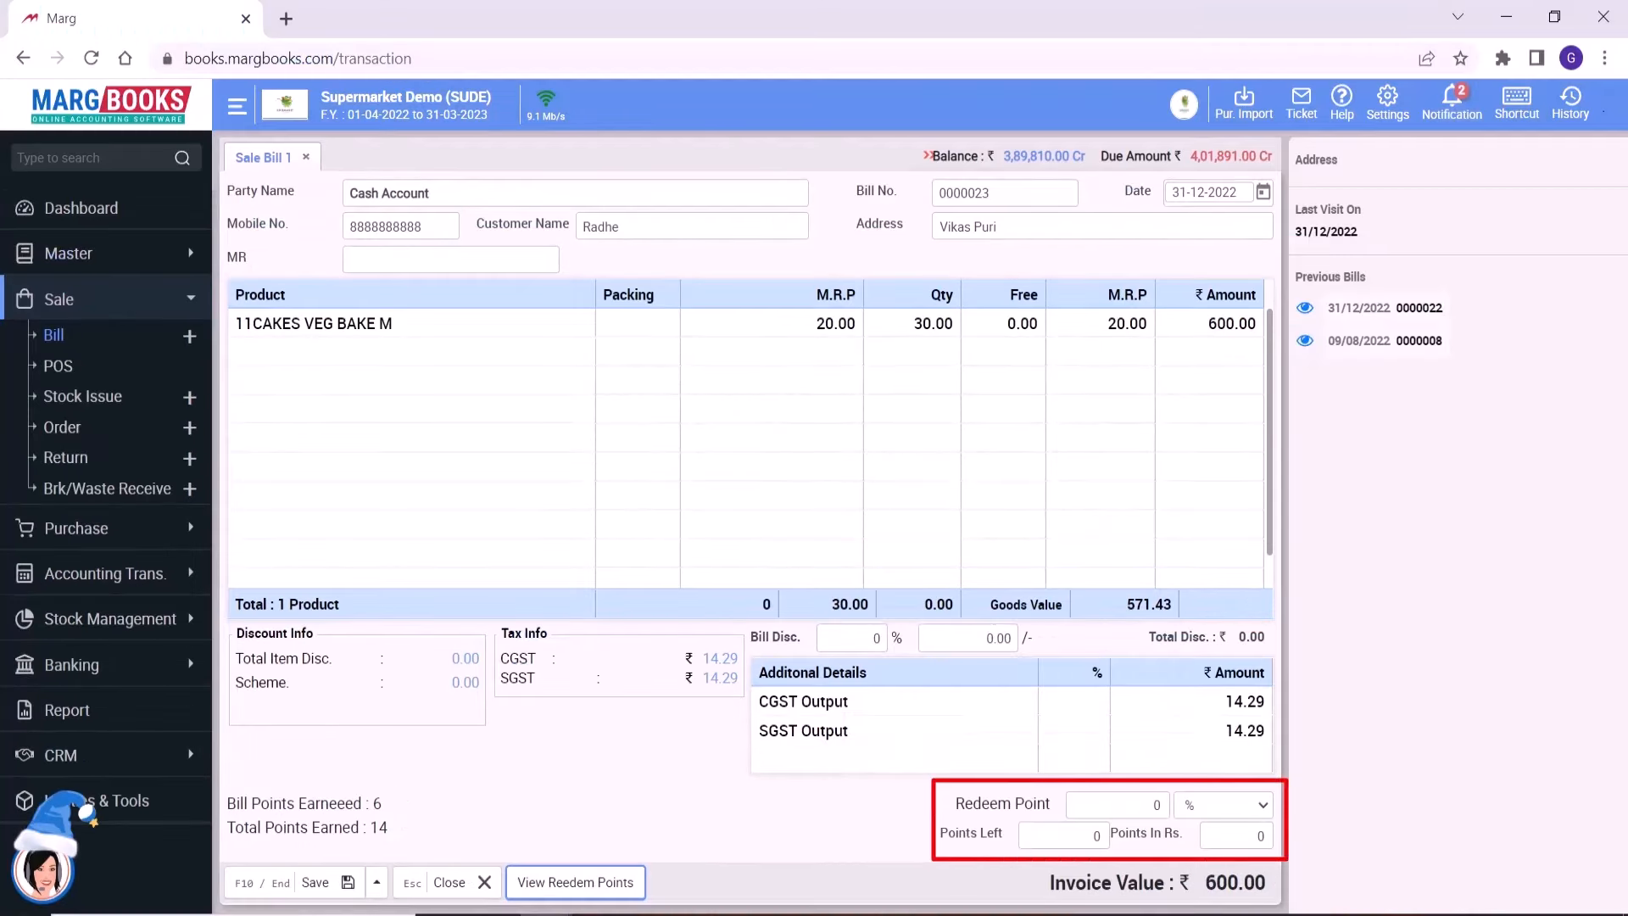
Redeem 5 points by count on the cake bill and save it at Rs. 575.
left_click(1222, 805)
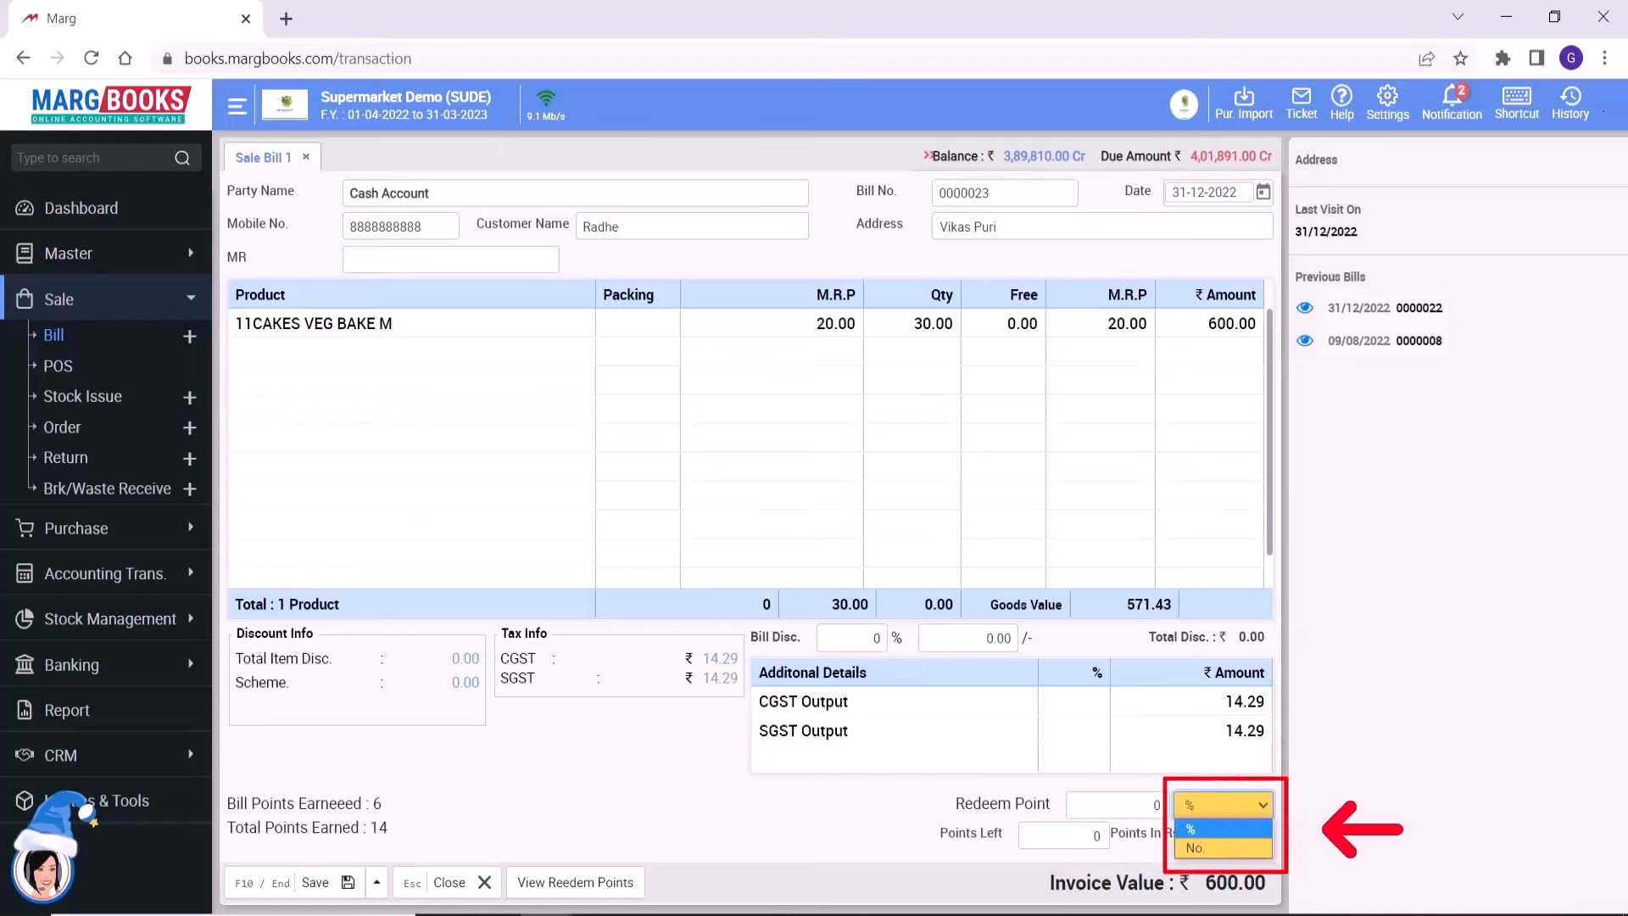
key("Down")
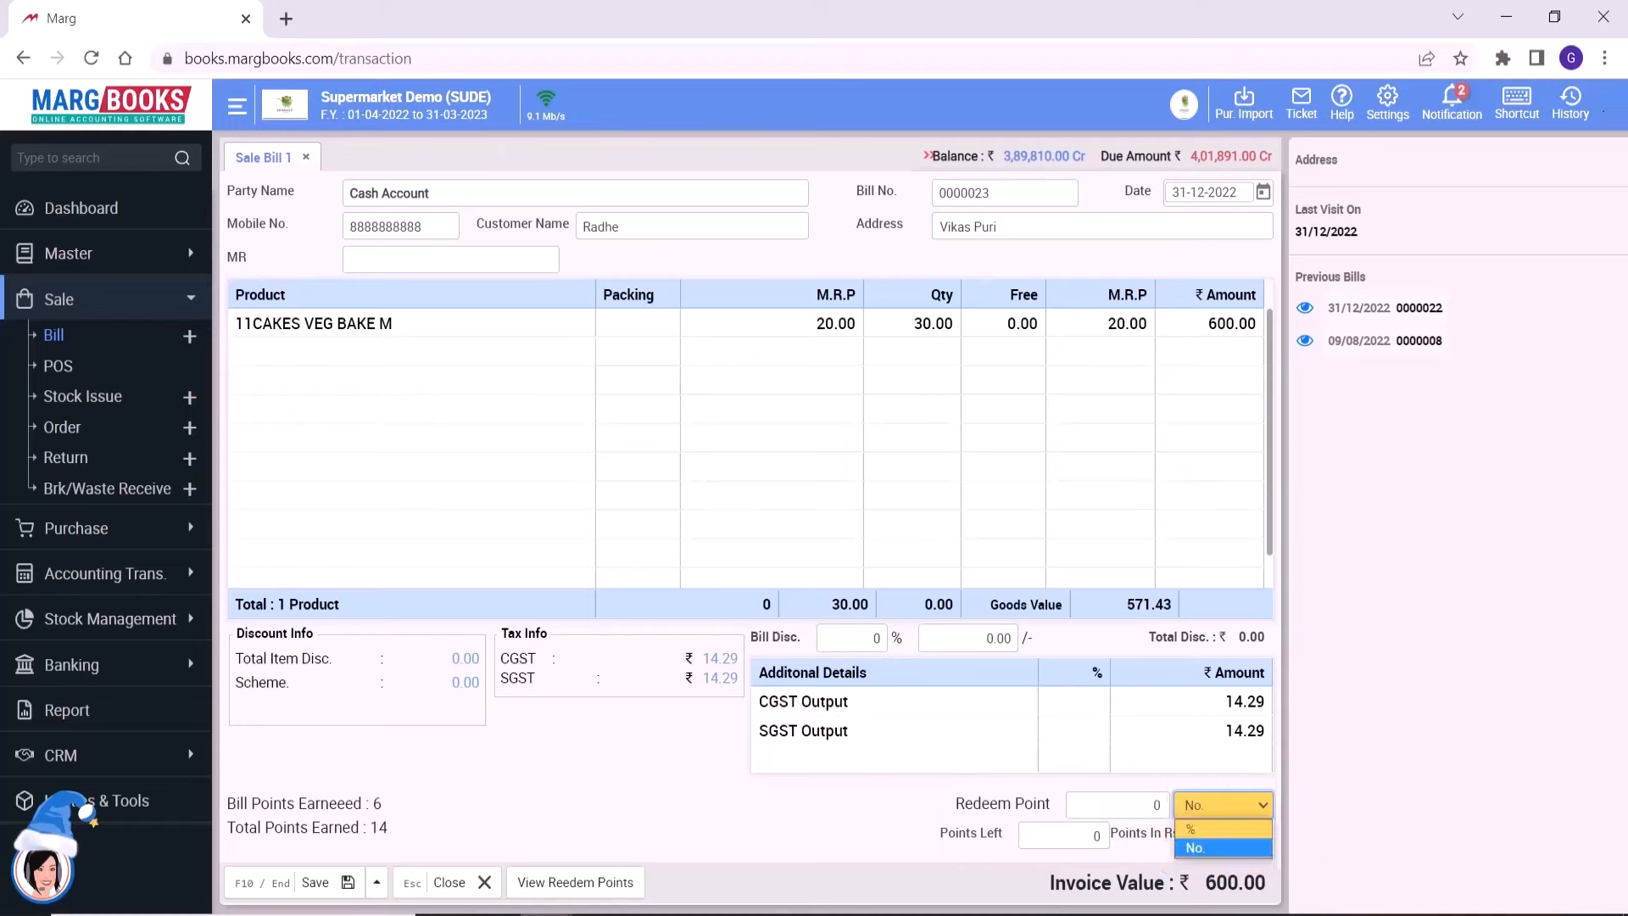
key("Return")
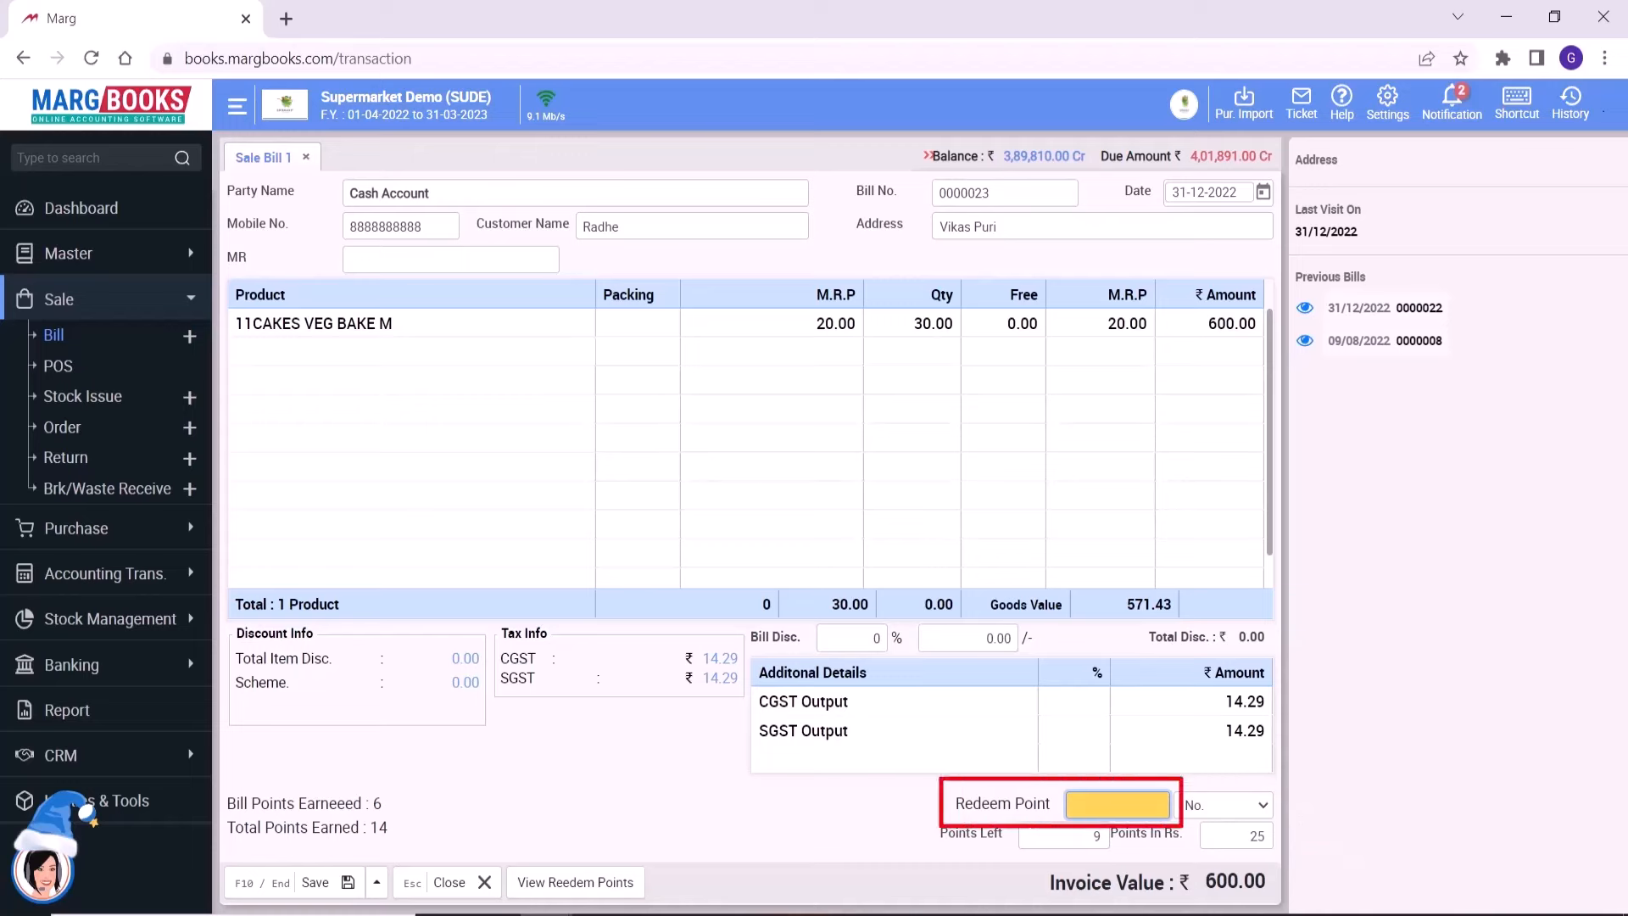
type("5")
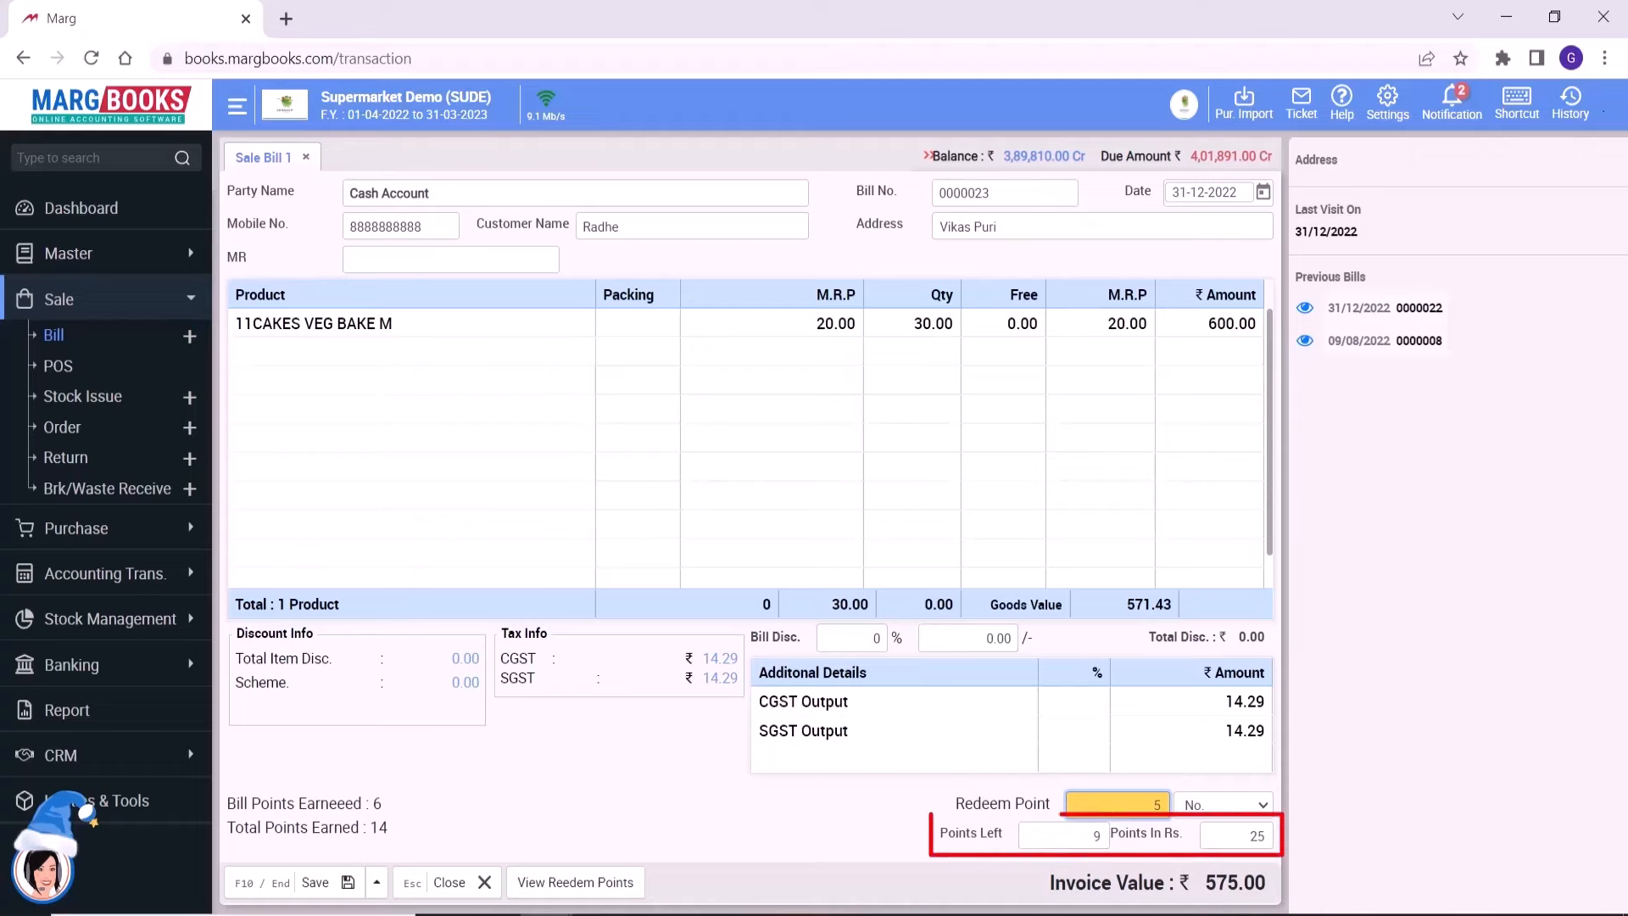
key("F10")
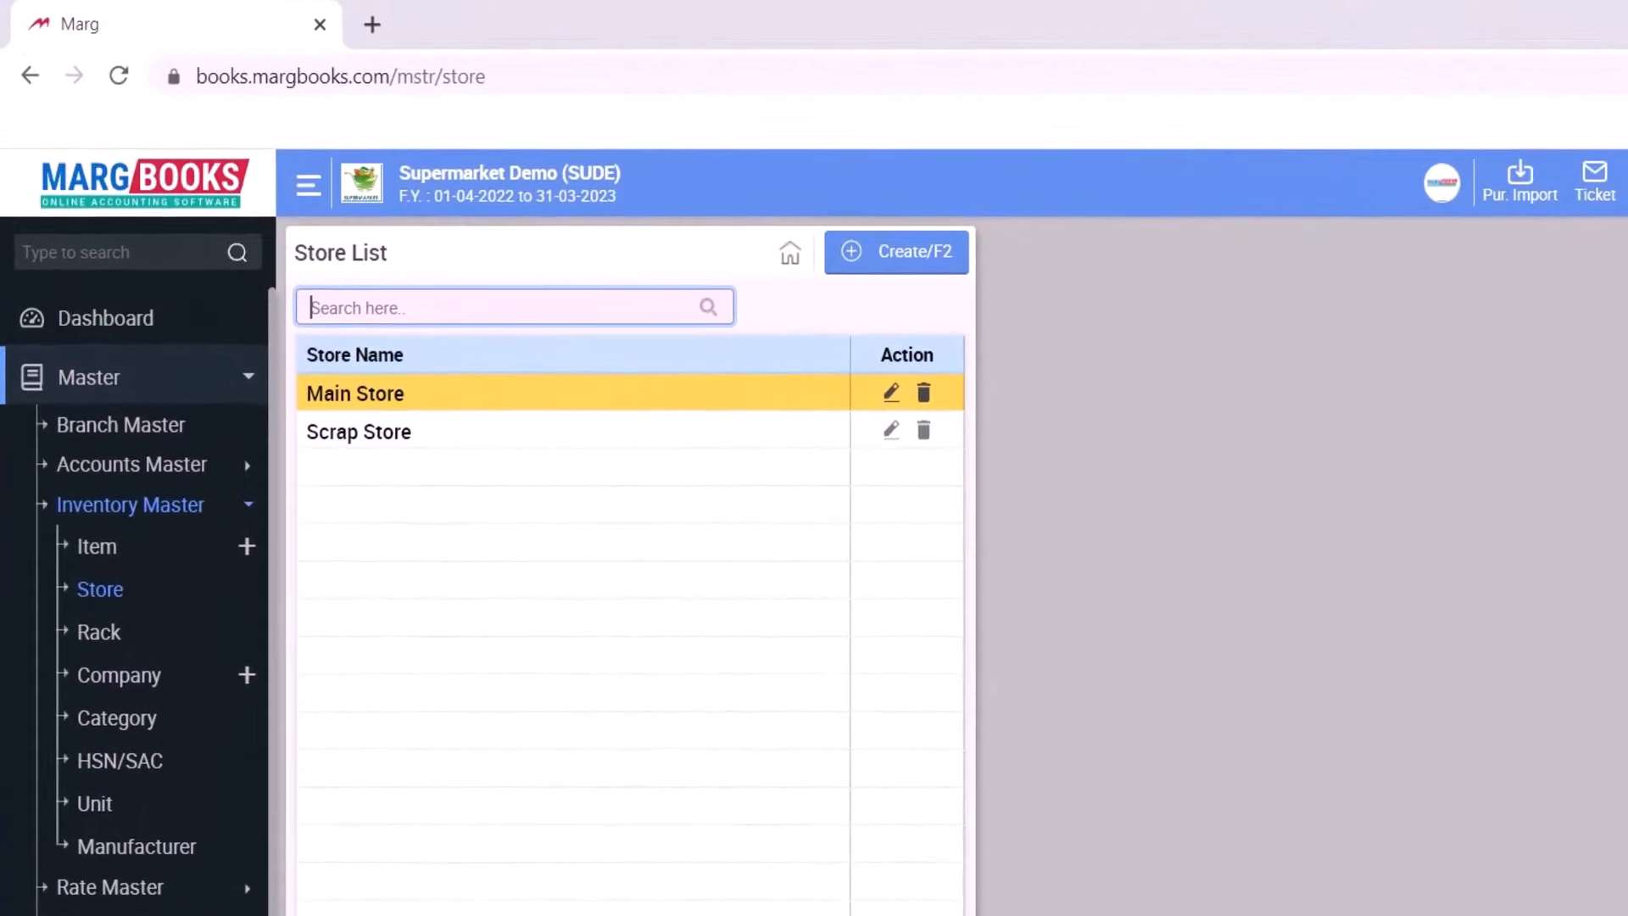
Create and save the Vikas Puri store with its address.
left_click(890, 254)
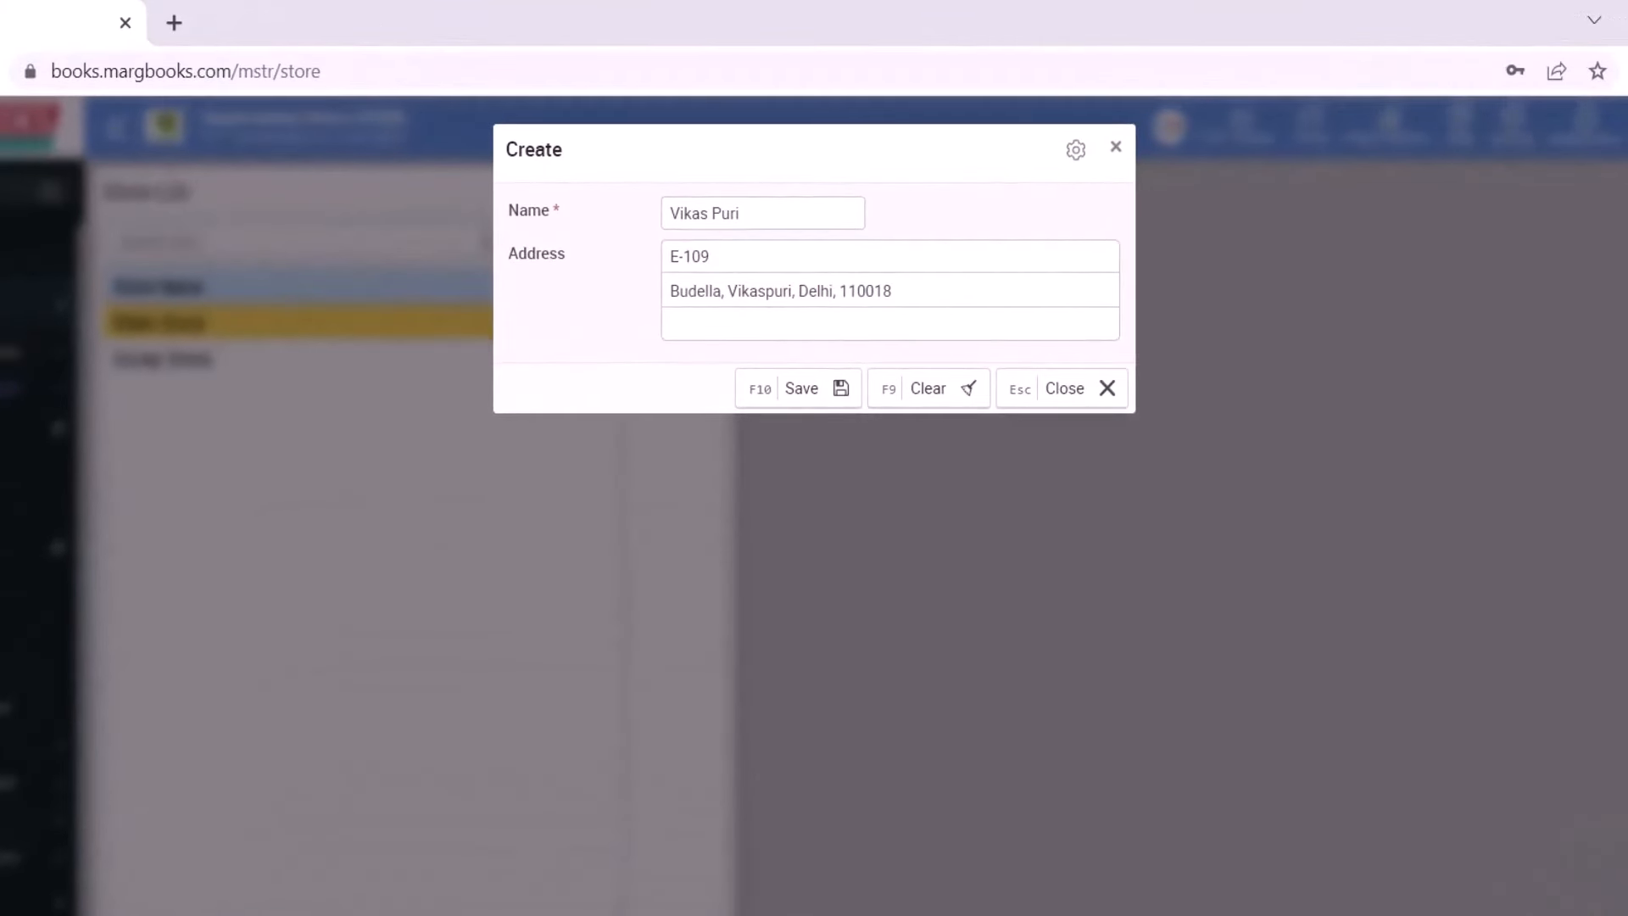
left_click(807, 395)
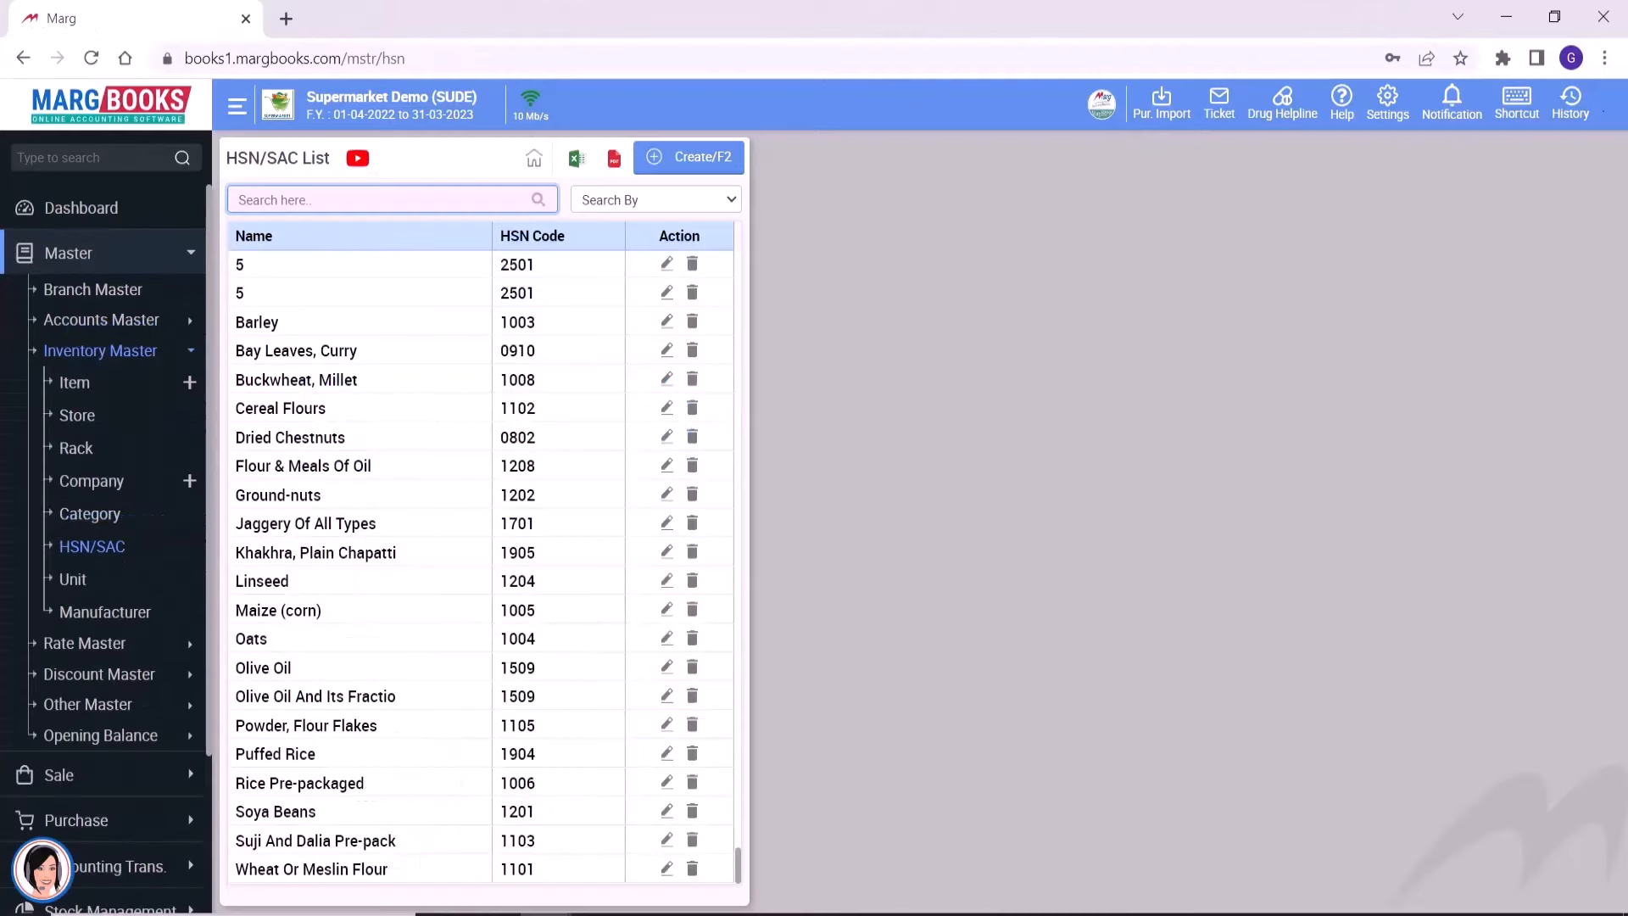
Enter HSN/SAC code 1902 named Seviyan (vermicelli) and save it.
left_click(685, 159)
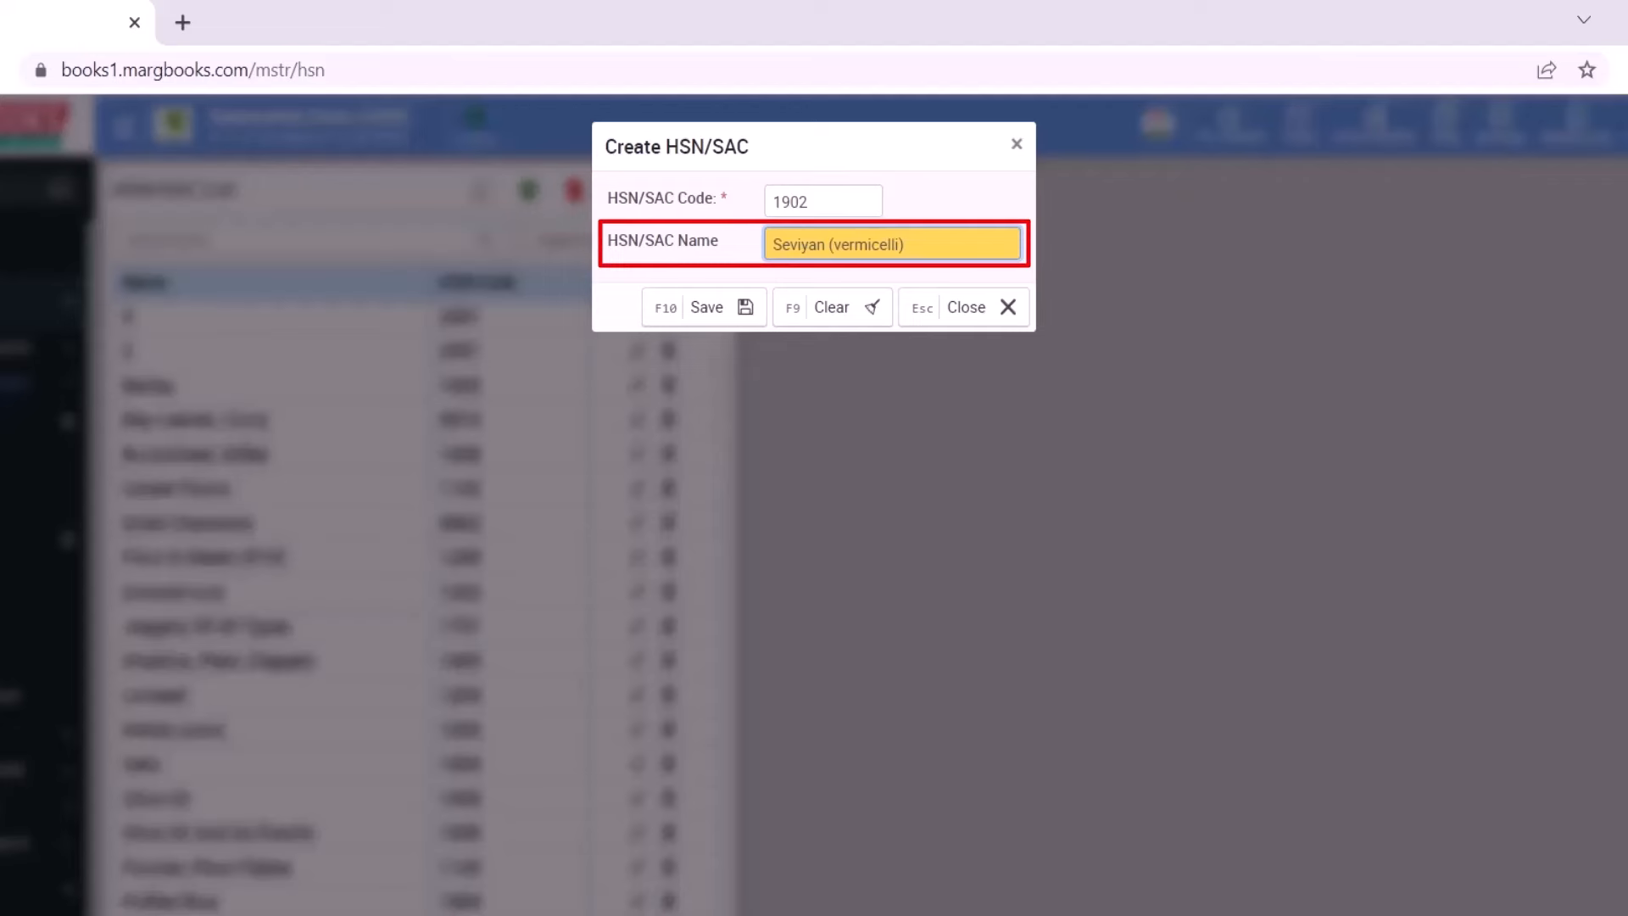
left_click(702, 315)
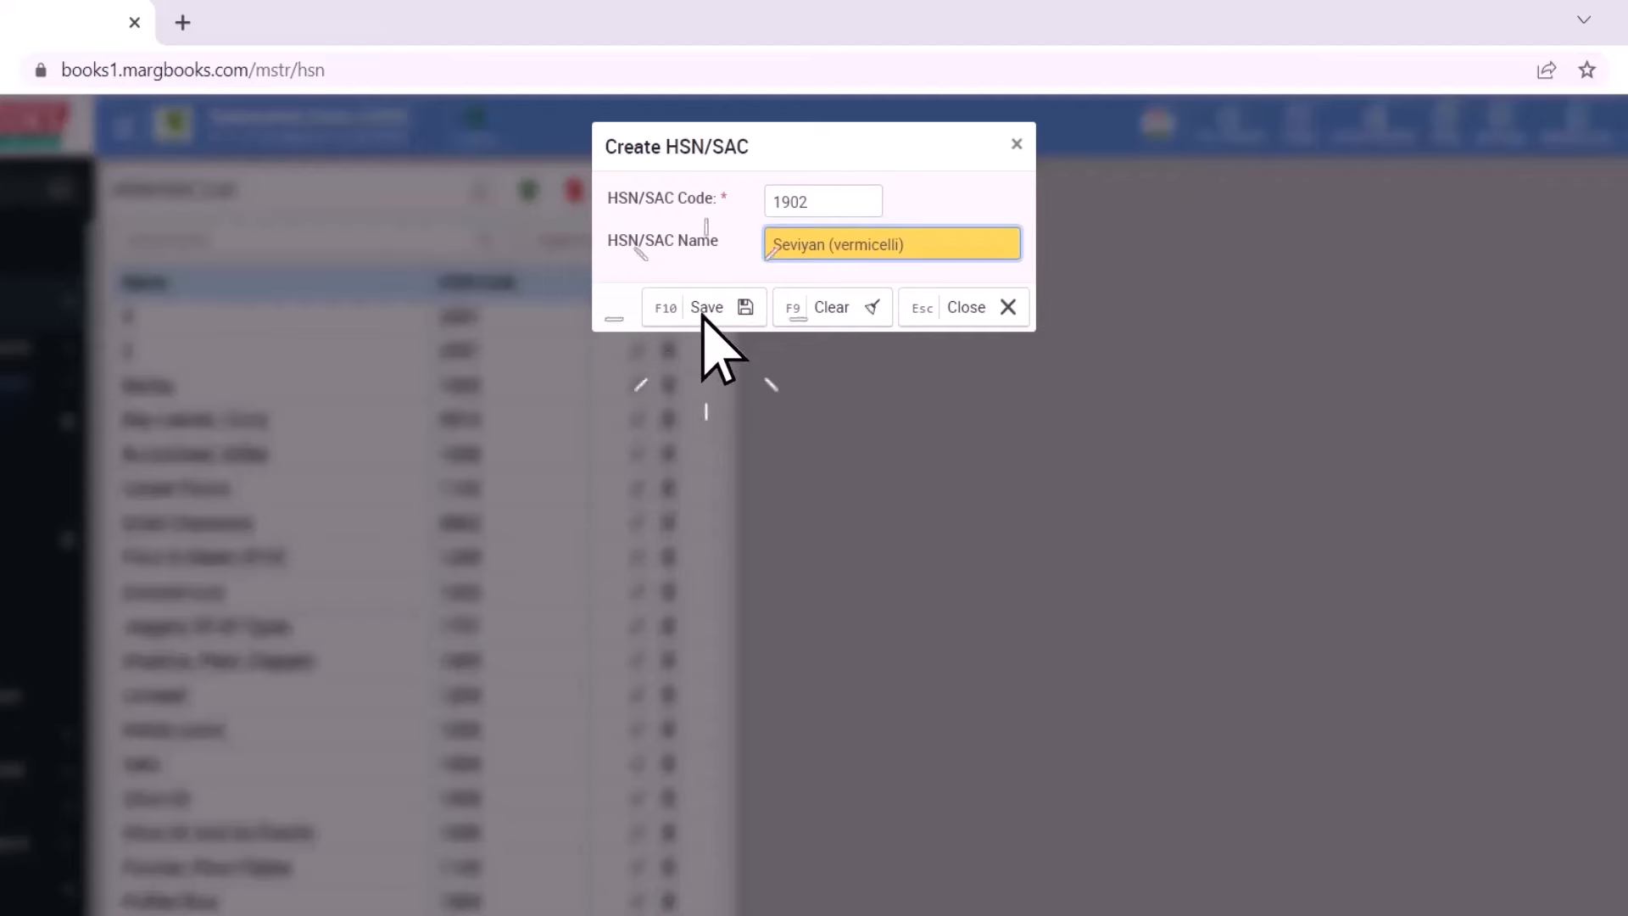
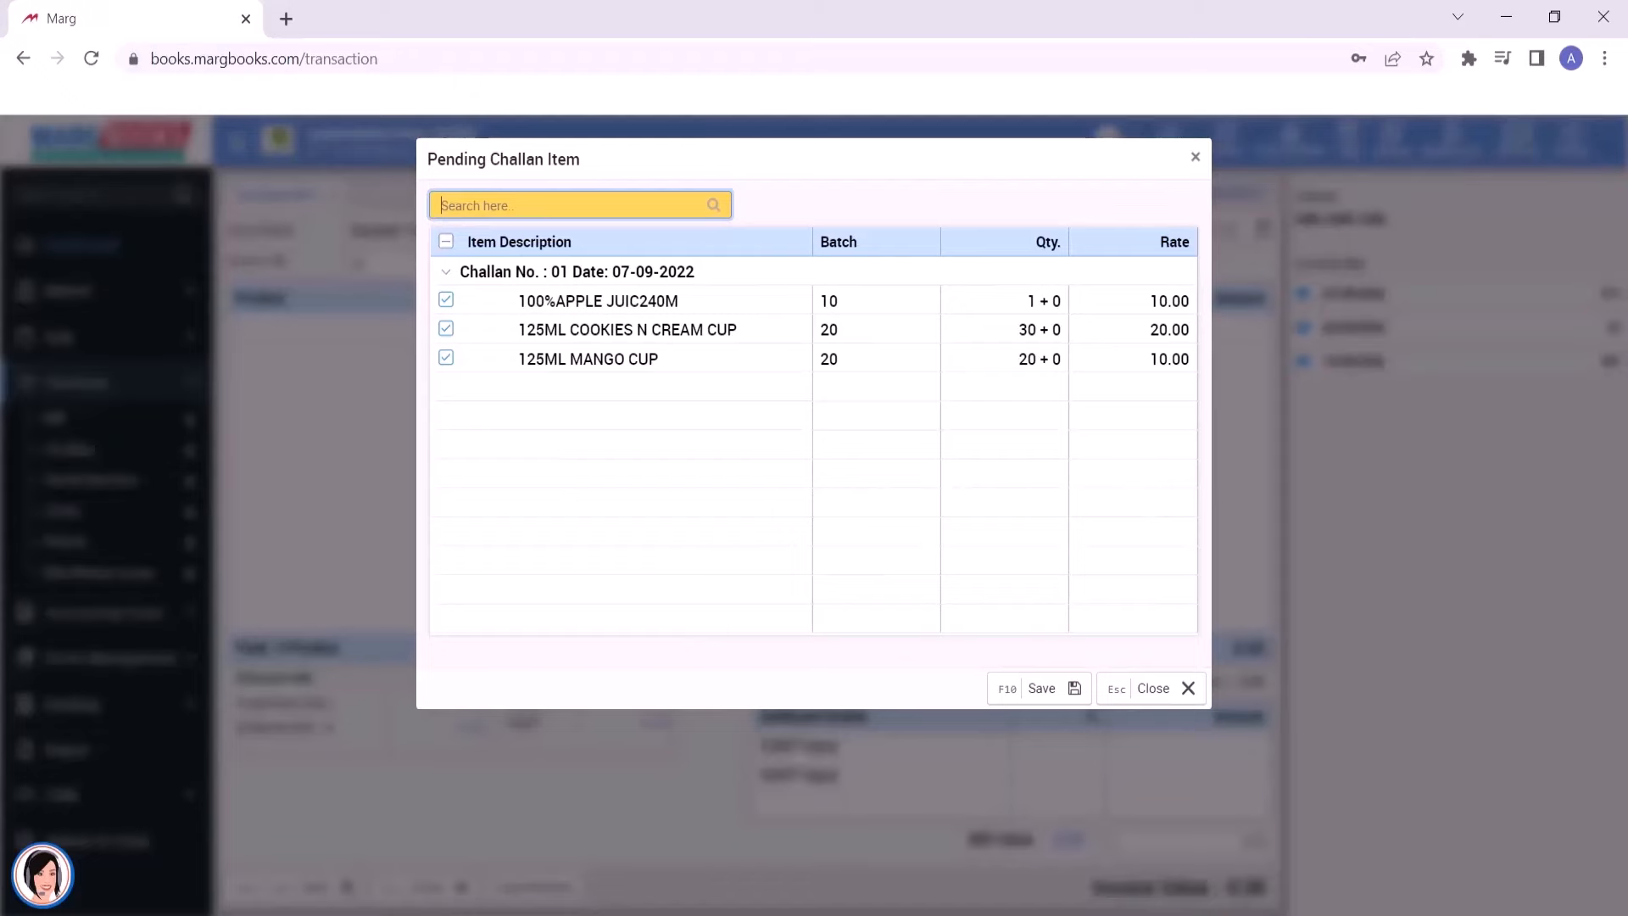
Pull the three ticked challan items into Ganesh Traders' purchase bill and save the bill.
key("F10")
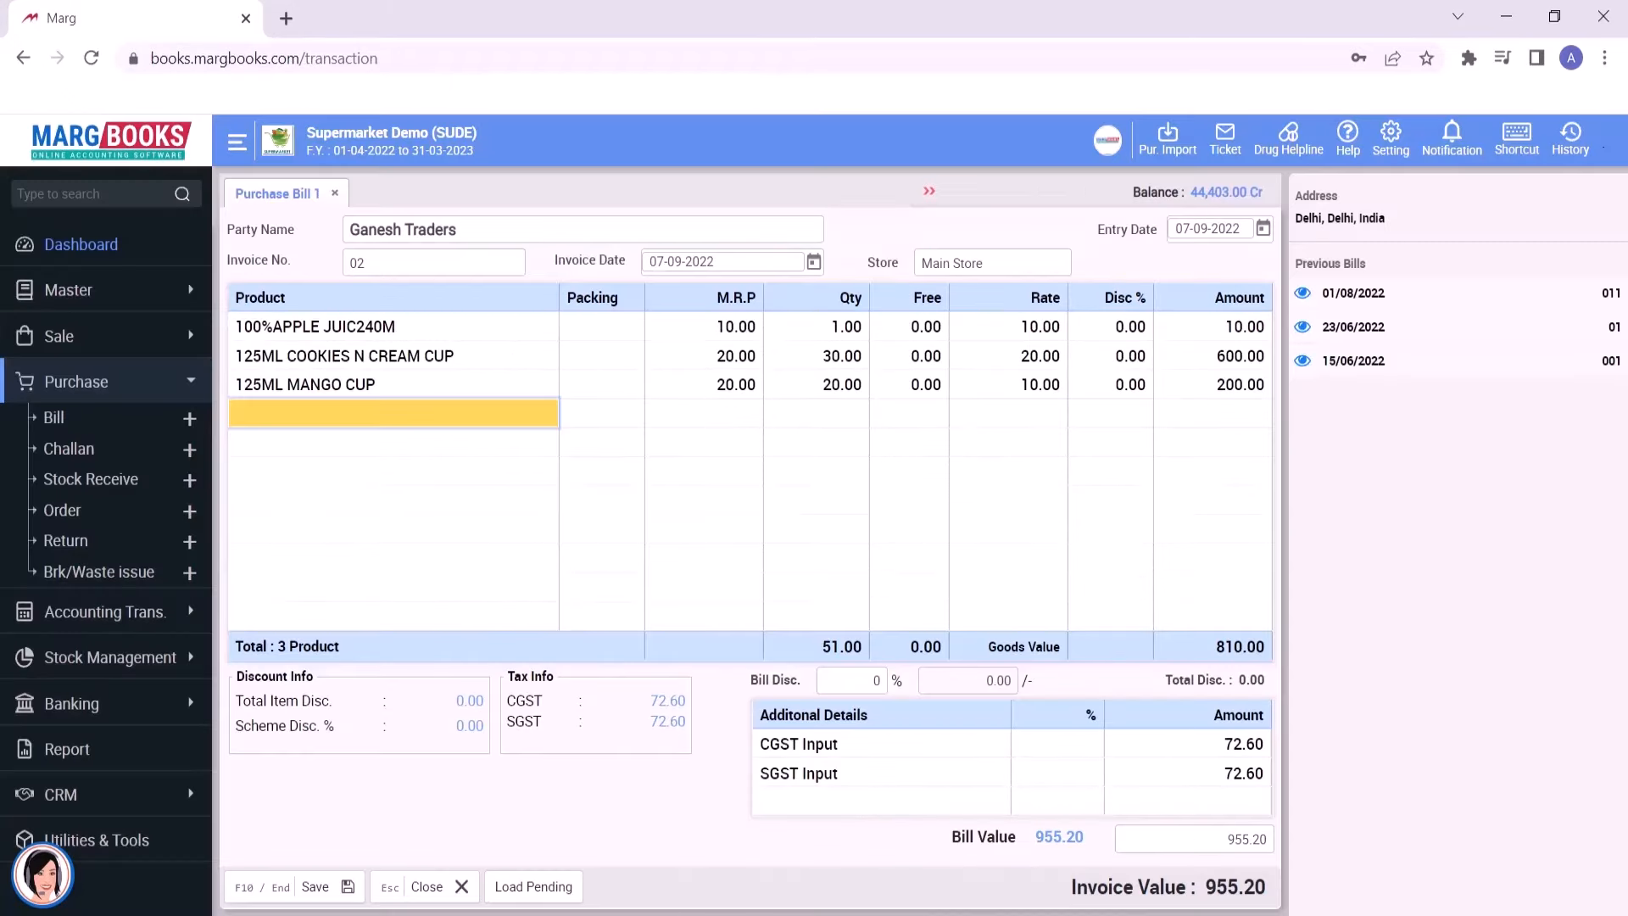
key("F10")
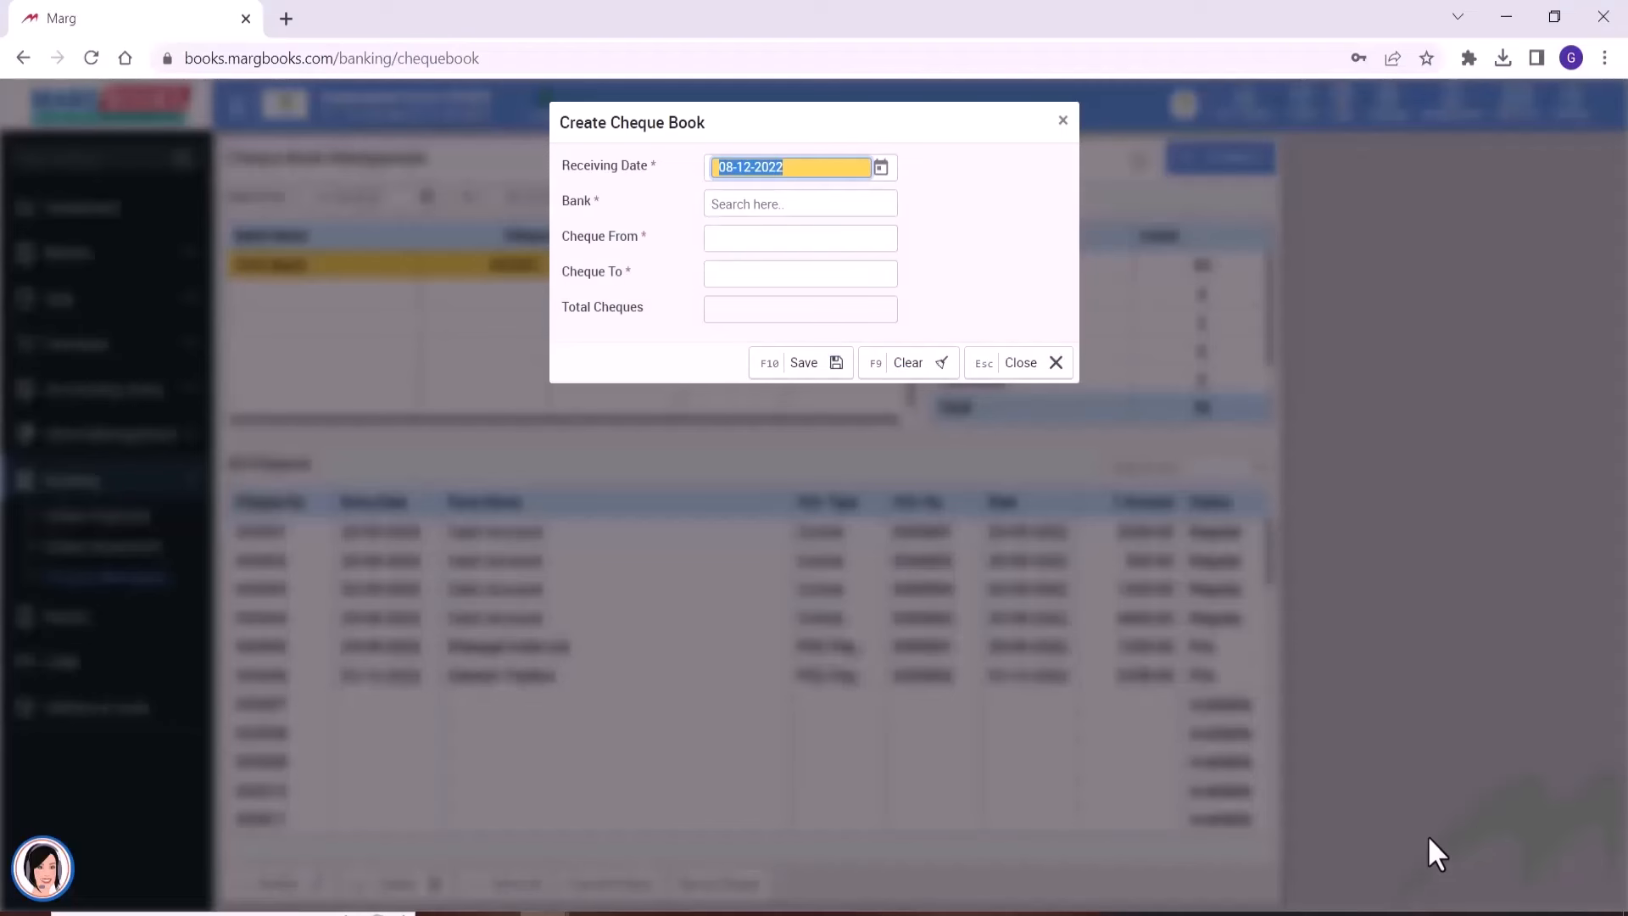
Create and save an ICICI Bank cheque book with cheques 100001 to 100020.
key("Tab")
type("ICI")
key("Return")
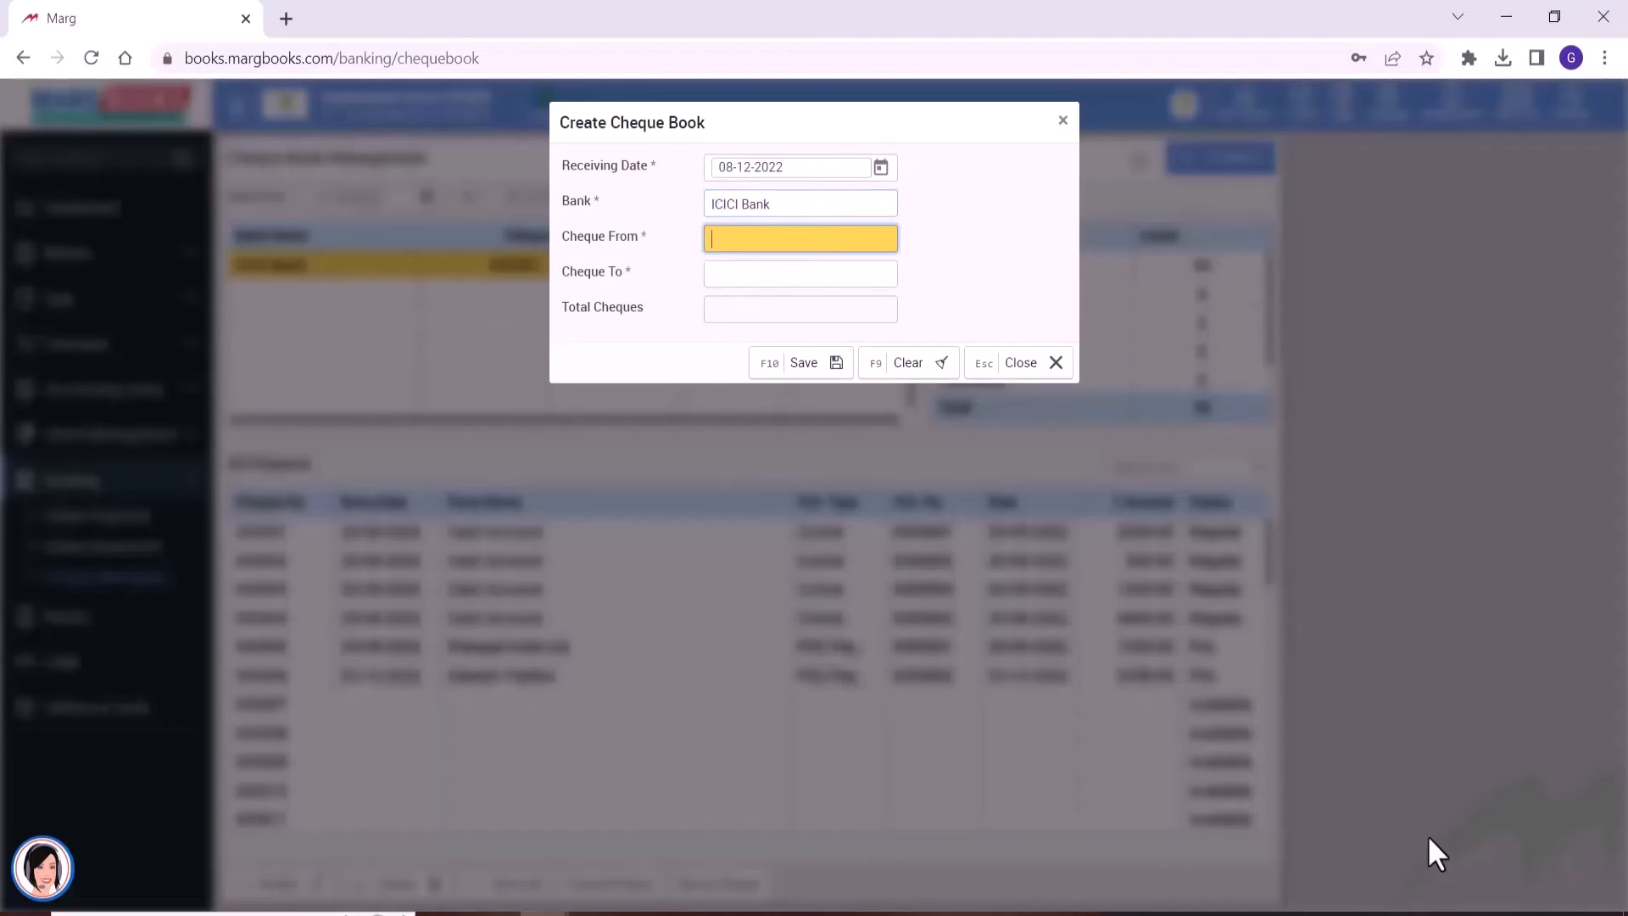
type("100001")
key("Tab")
type("100020")
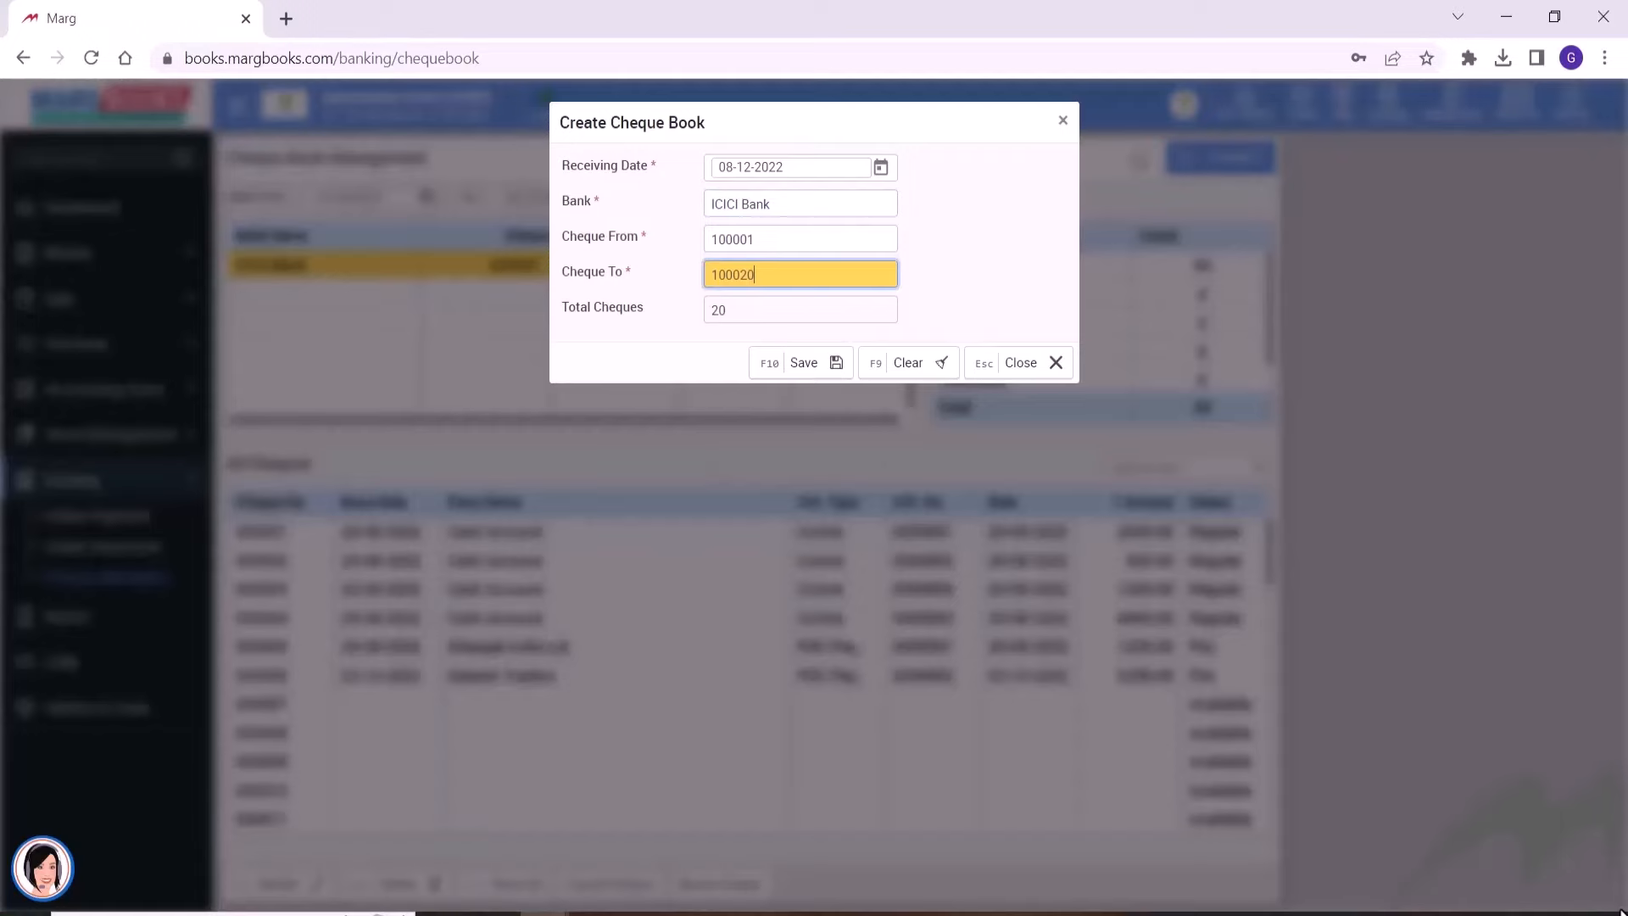
left_click(816, 370)
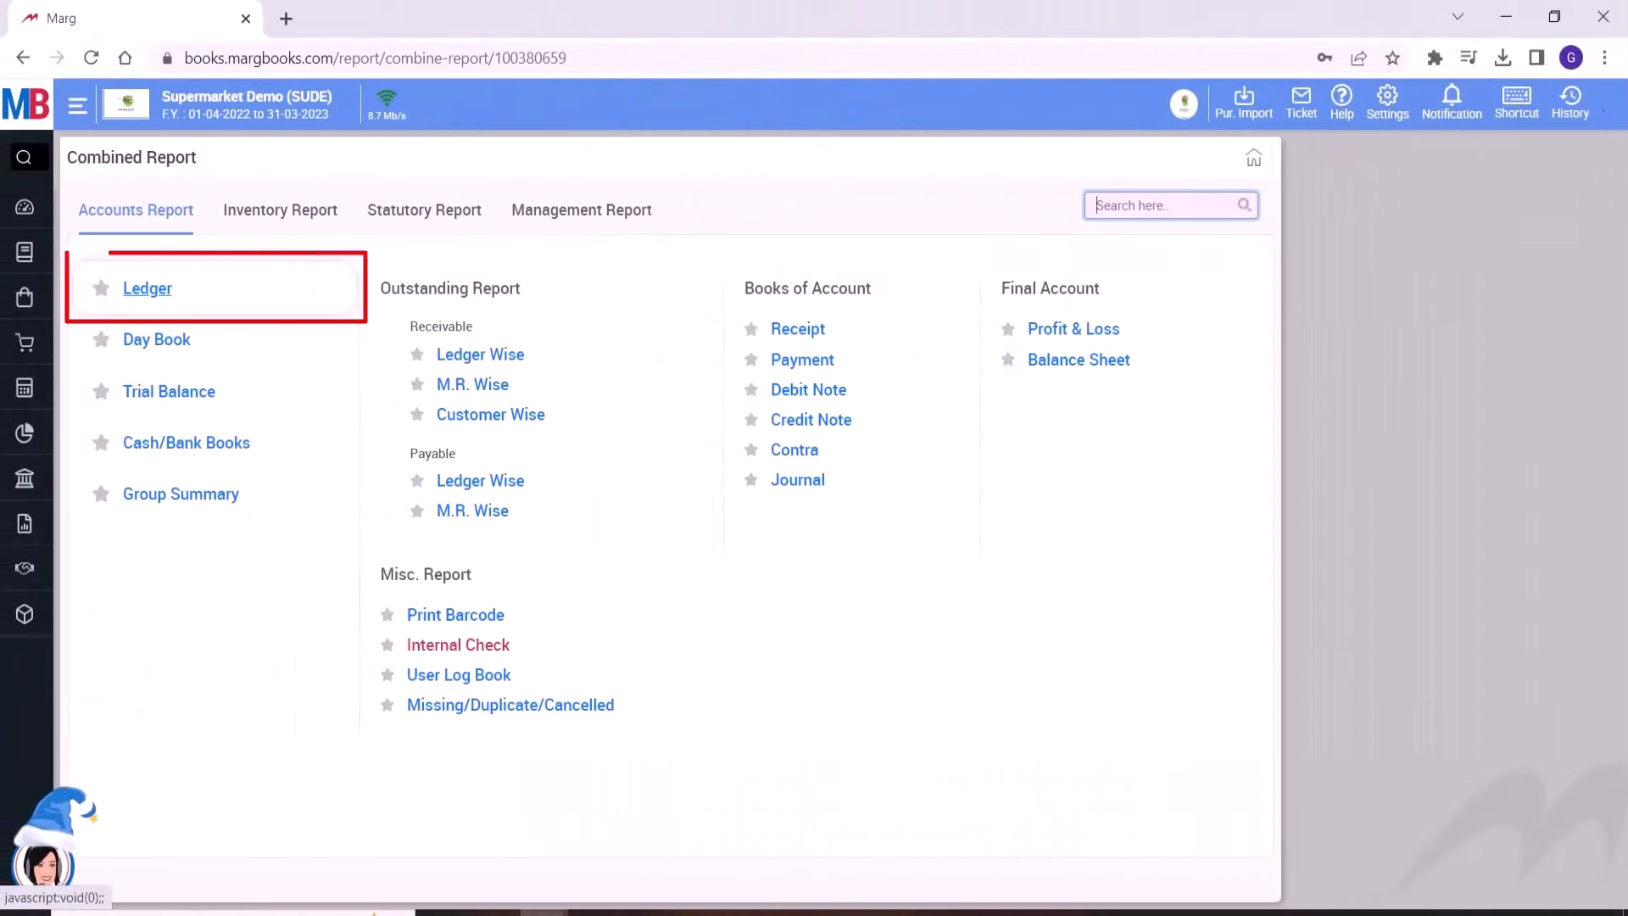
Review the ledger list and Ganesh Traders' ledger, then open the 19-Dec-22 Day Book.
left_click(147, 289)
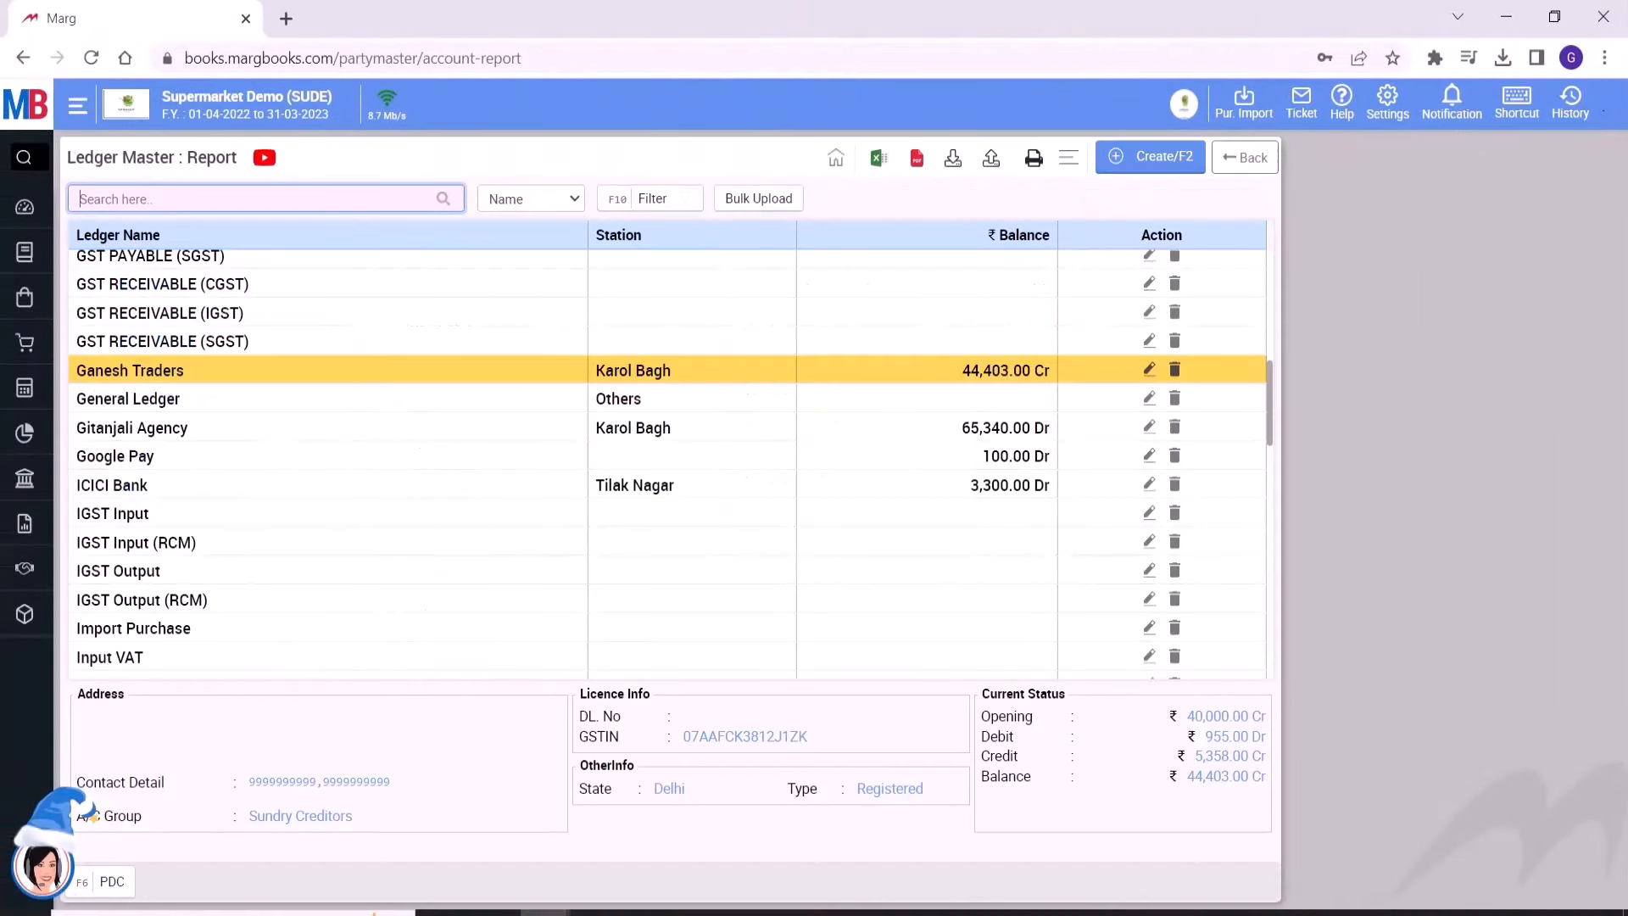
key("Return")
key("Return")
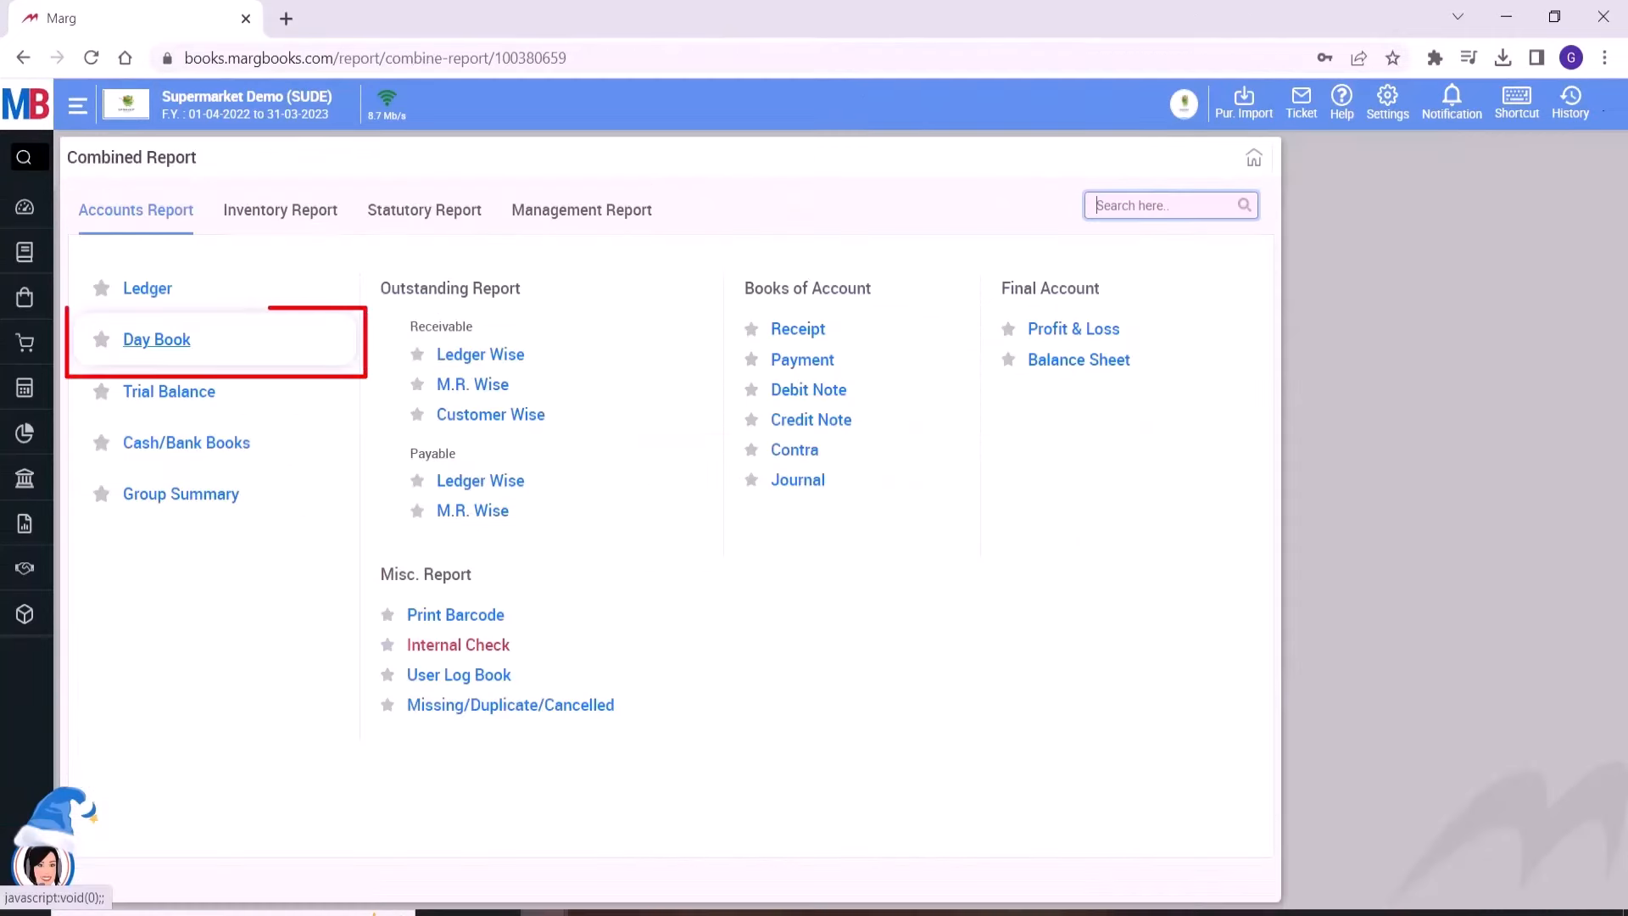
left_click(152, 338)
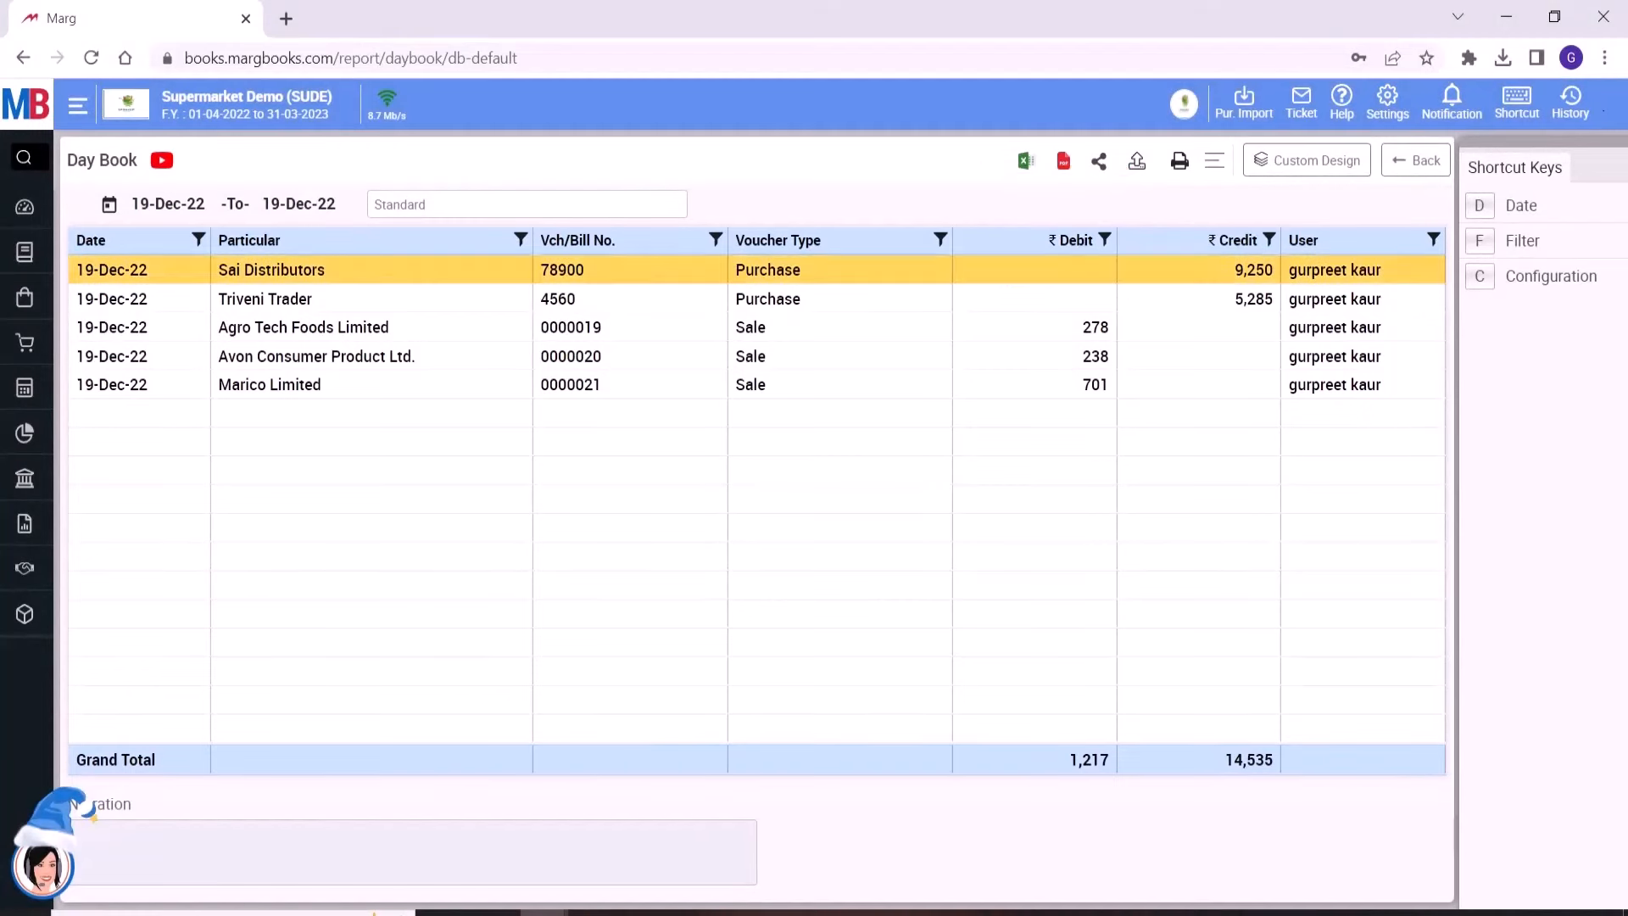
In the Day Book's Custom Design, try the Date, Particular and Voucher Type toggles, then drop the User column.
left_click(1306, 160)
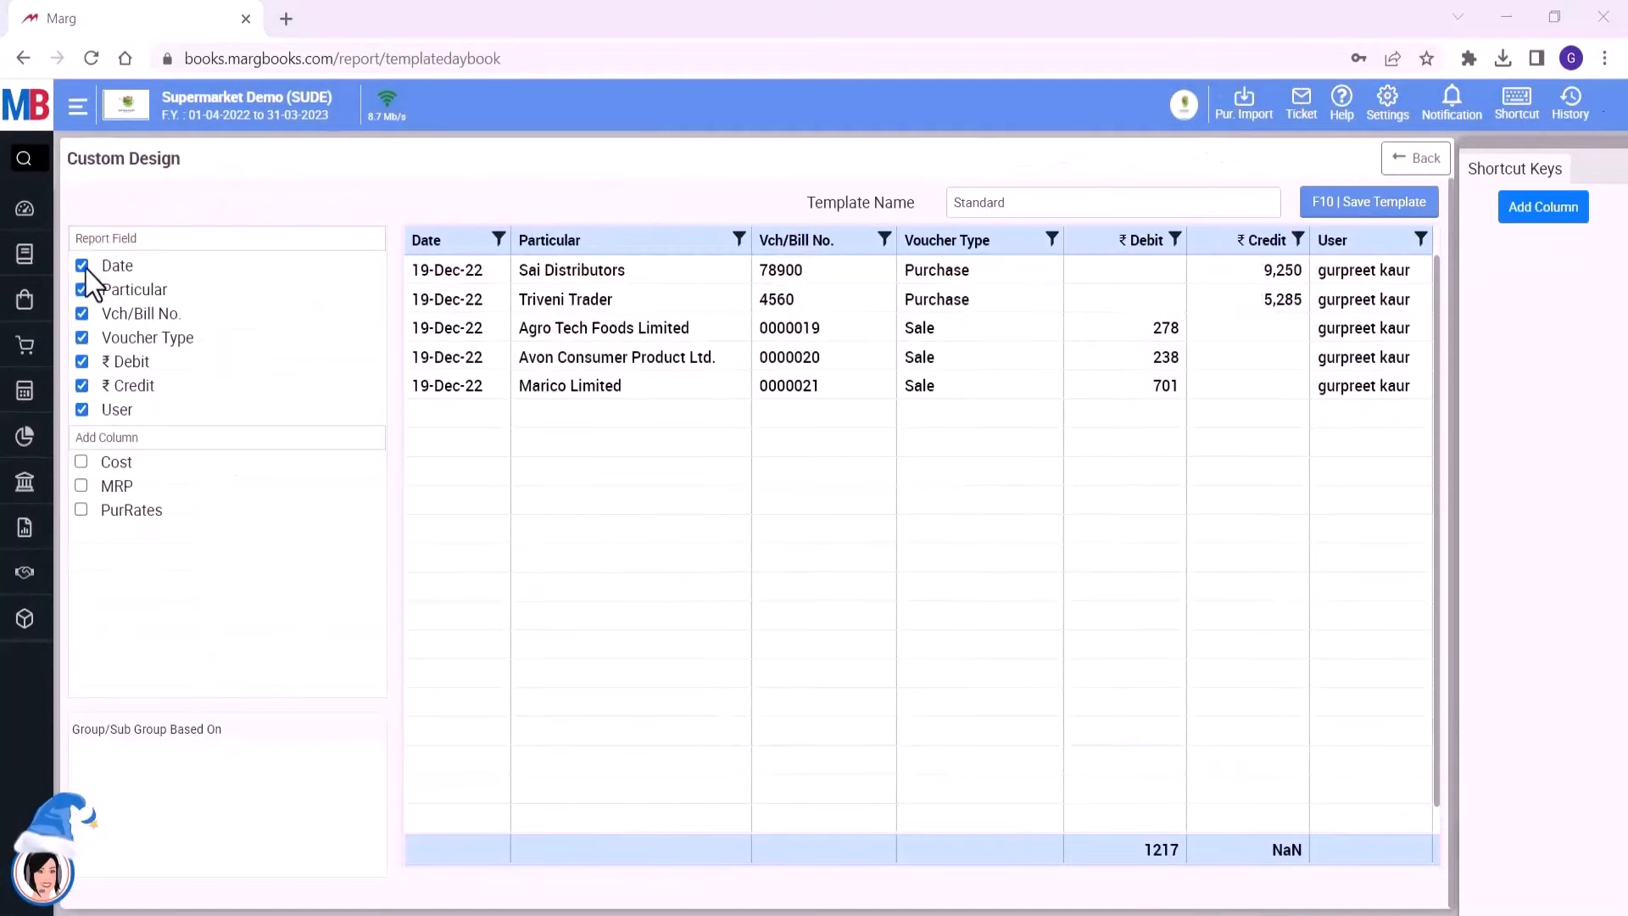
left_click(81, 265)
left_click(81, 265)
left_click(82, 289)
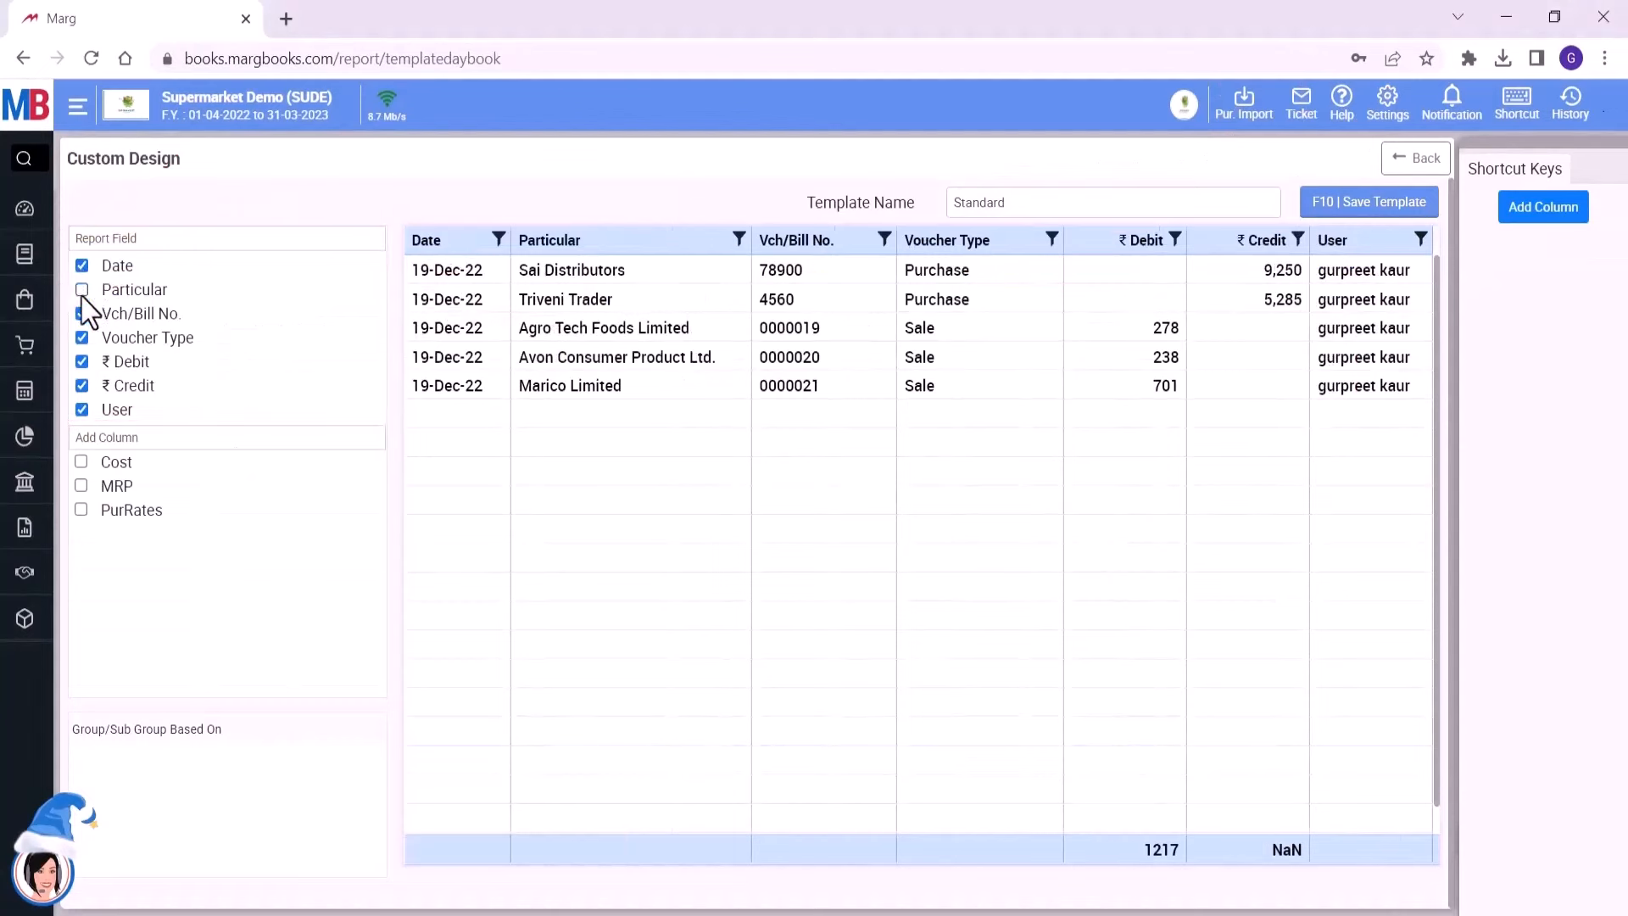
left_click(82, 289)
left_click(81, 337)
left_click(81, 337)
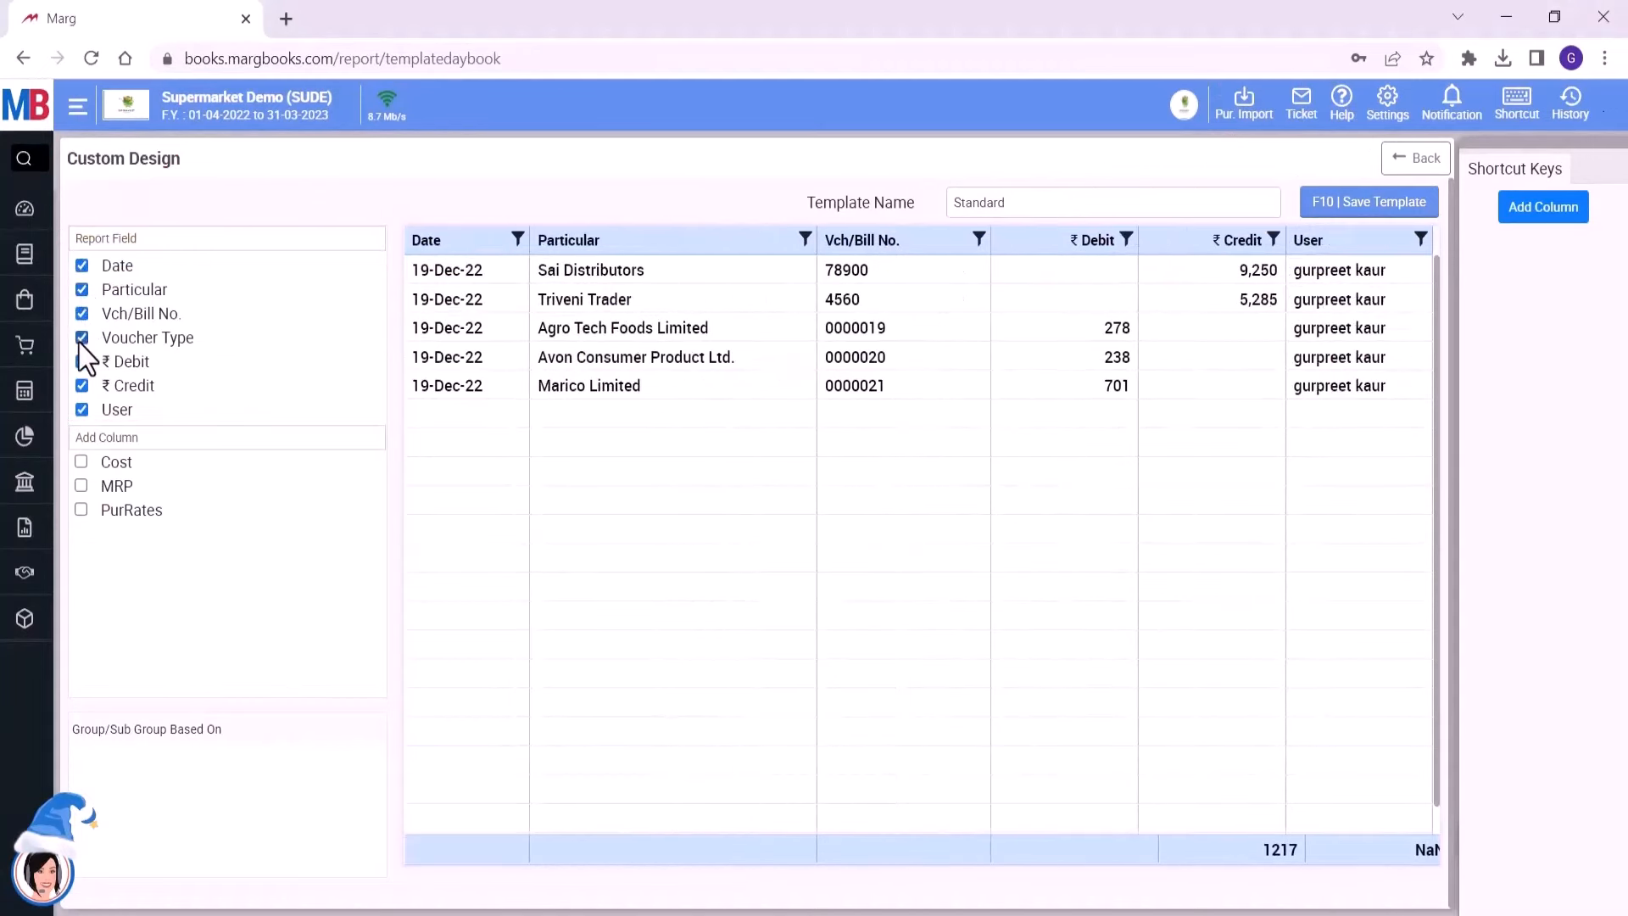
left_click(82, 409)
left_click(82, 409)
left_click(81, 410)
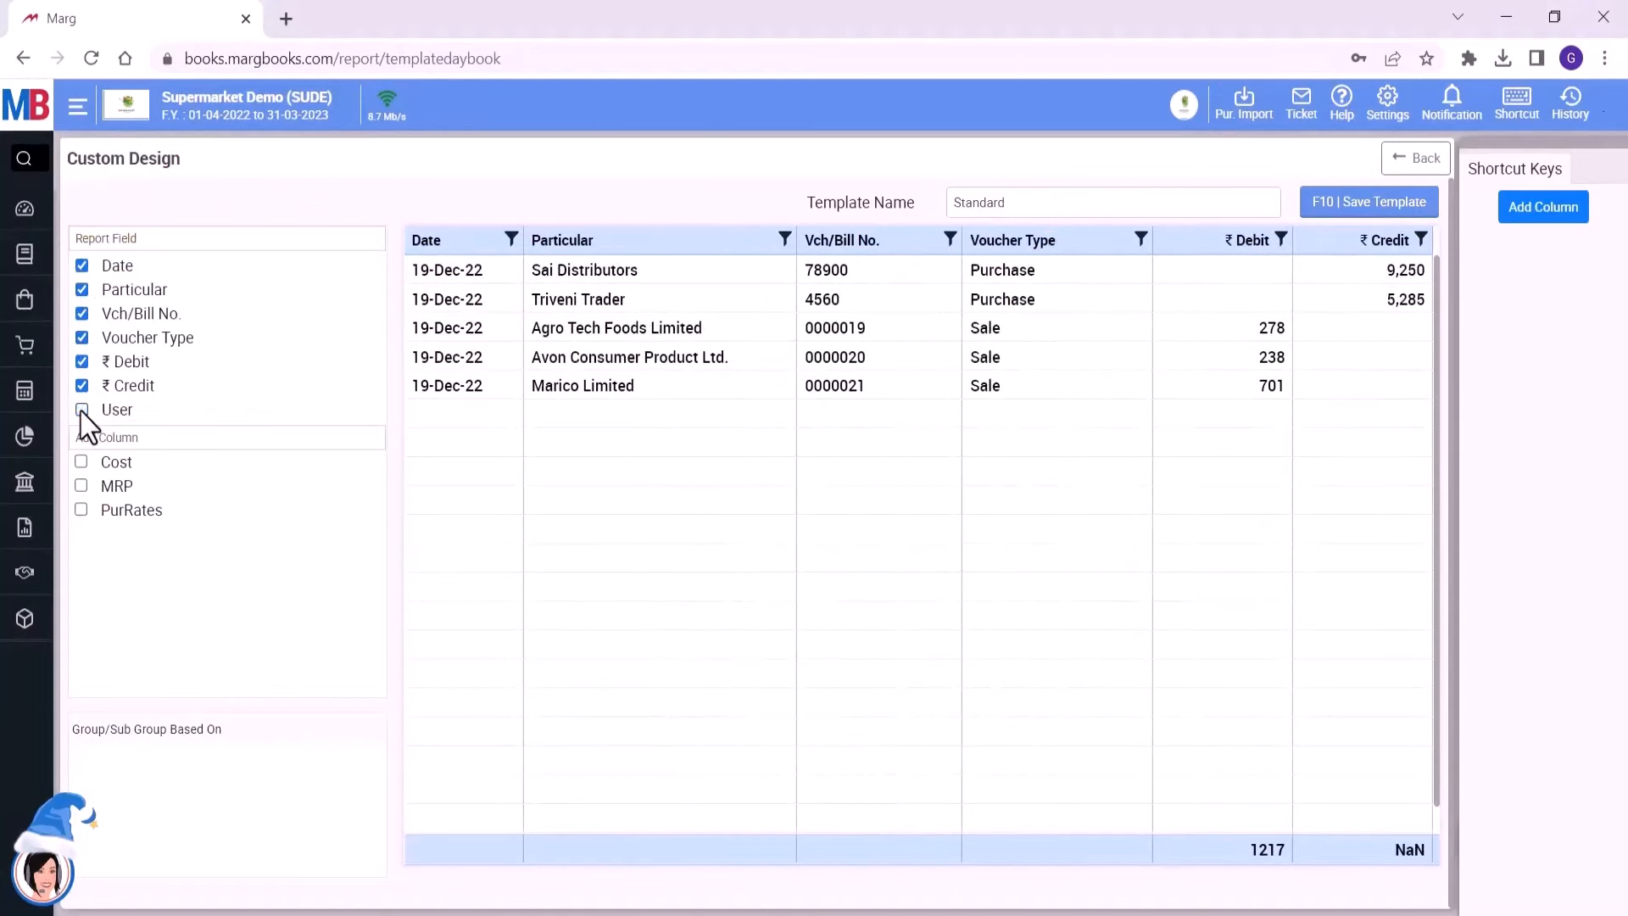